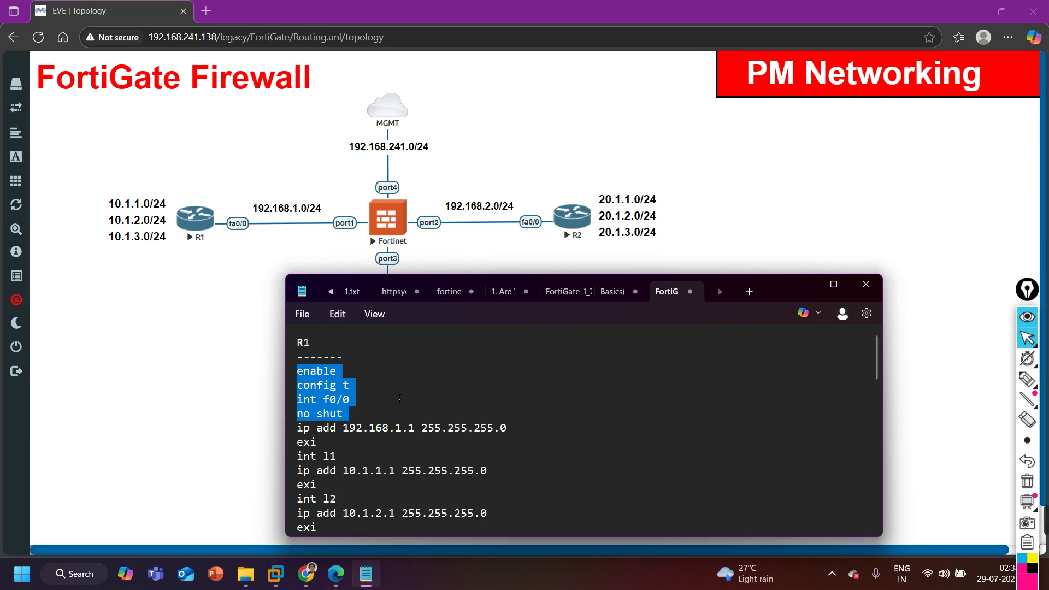
Highlight R1's notes: 192.168.1.1, loopbacks 10.1.1.1–10.1.3.1, and the 0.0.0.0 0.0.0.0 default route.
{"action": "left_click_drag", "start_coordinate": [337, 429], "coordinate": [535, 429]}
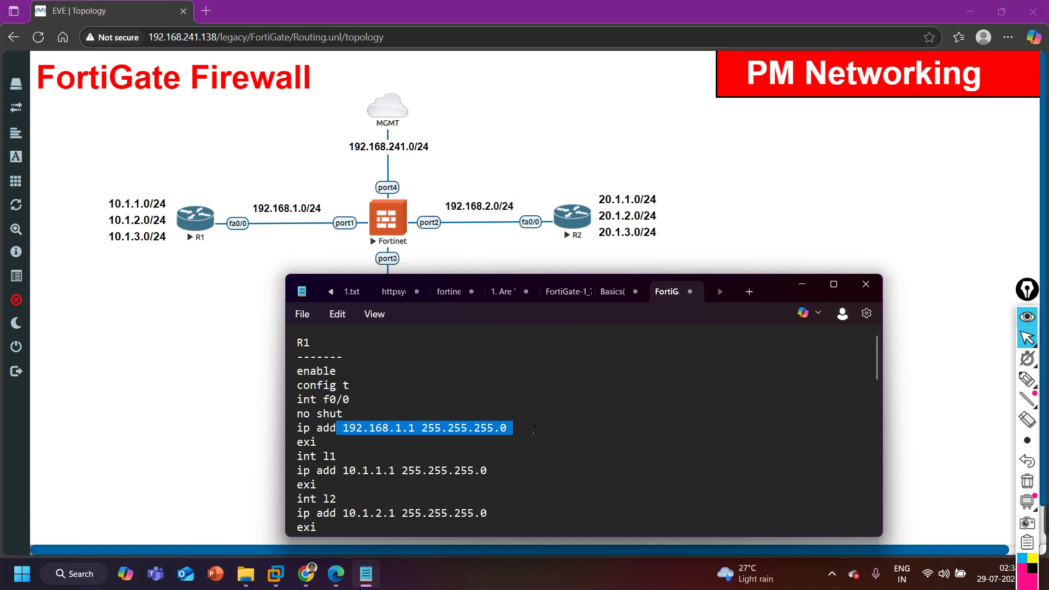
{"action": "scroll", "coordinate": [403, 479], "scroll_direction": "down", "scroll_amount": 1}
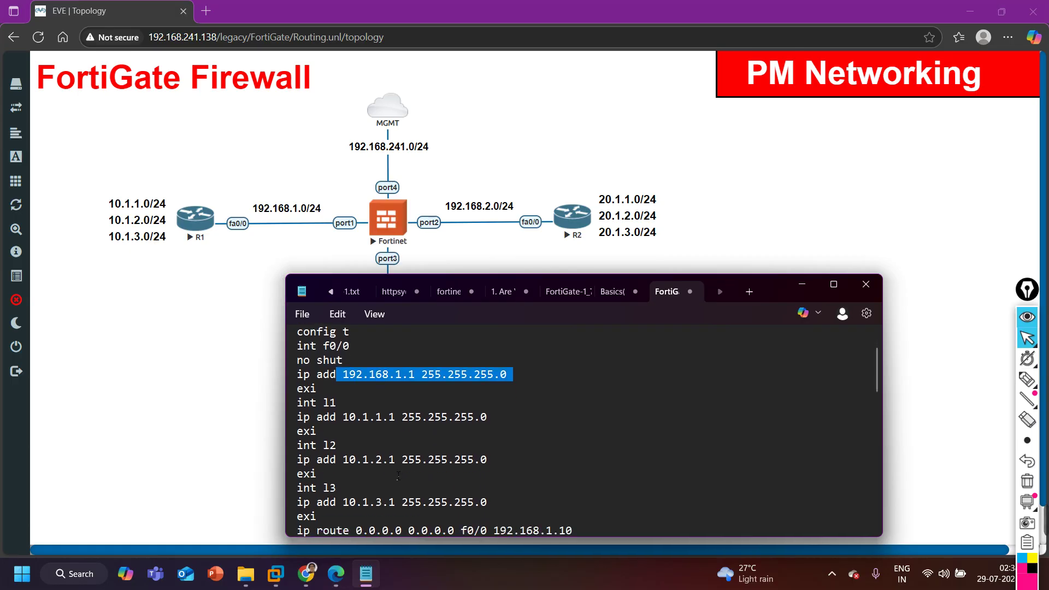
{"action": "left_click_drag", "start_coordinate": [325, 405], "coordinate": [406, 423]}
{"action": "scroll", "coordinate": [361, 413], "scroll_direction": "down", "scroll_amount": 2}
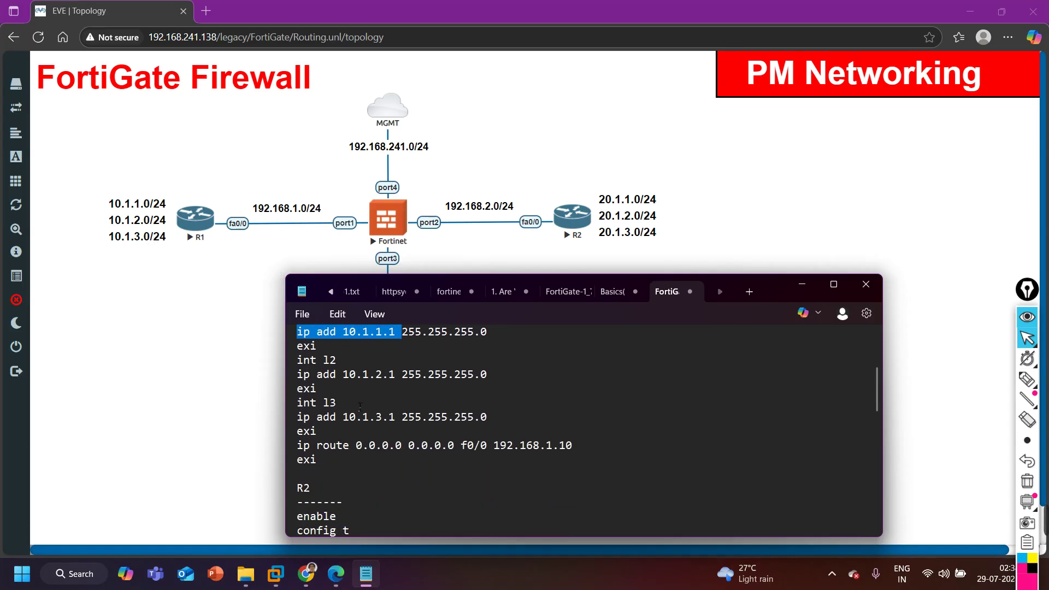
{"action": "left_click_drag", "start_coordinate": [337, 377], "coordinate": [413, 390]}
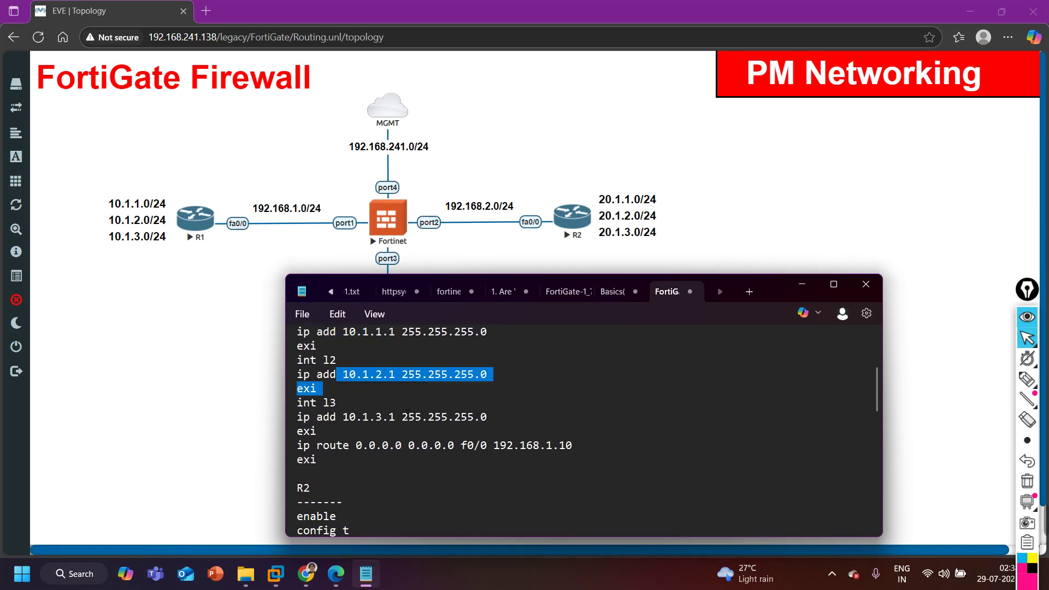
{"action": "left_click_drag", "start_coordinate": [329, 402], "coordinate": [421, 428]}
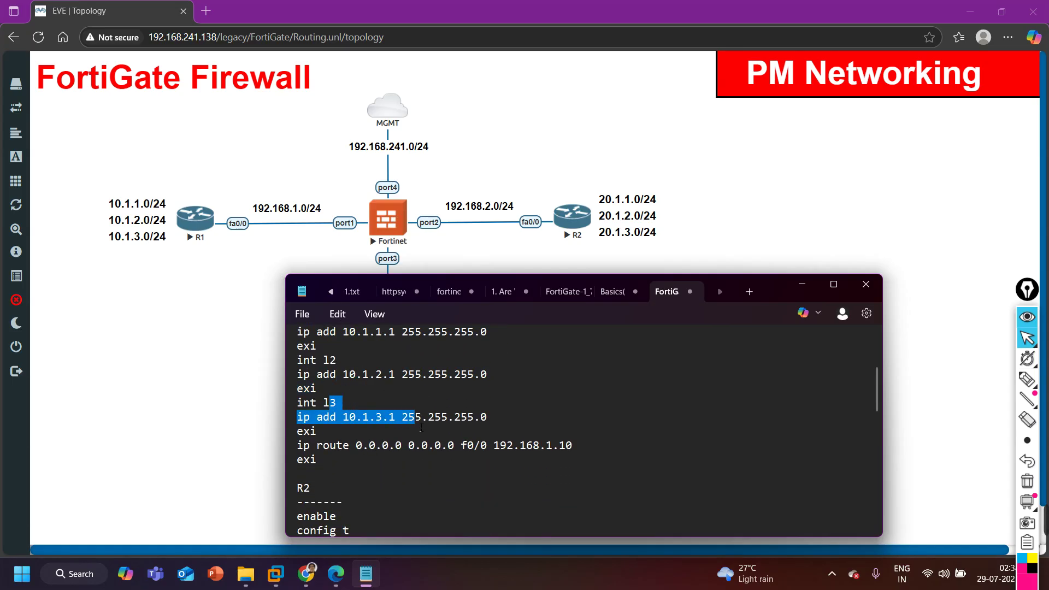
{"action": "scroll", "coordinate": [421, 428], "scroll_direction": "down", "scroll_amount": 1}
{"action": "left_click_drag", "start_coordinate": [297, 403], "coordinate": [446, 411]}
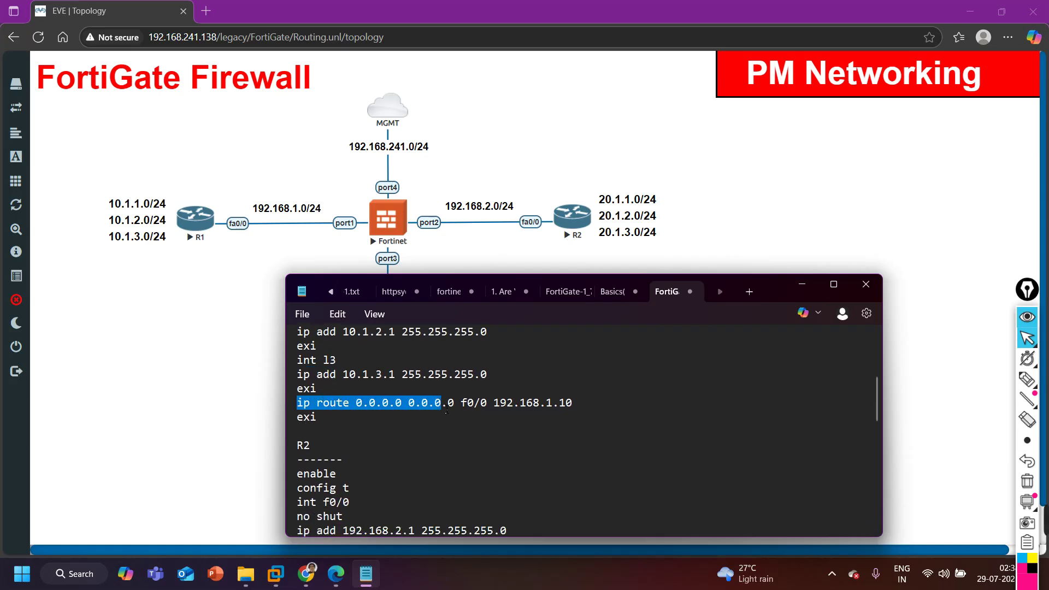
{"action": "left_click_drag", "start_coordinate": [446, 411], "coordinate": [590, 407]}
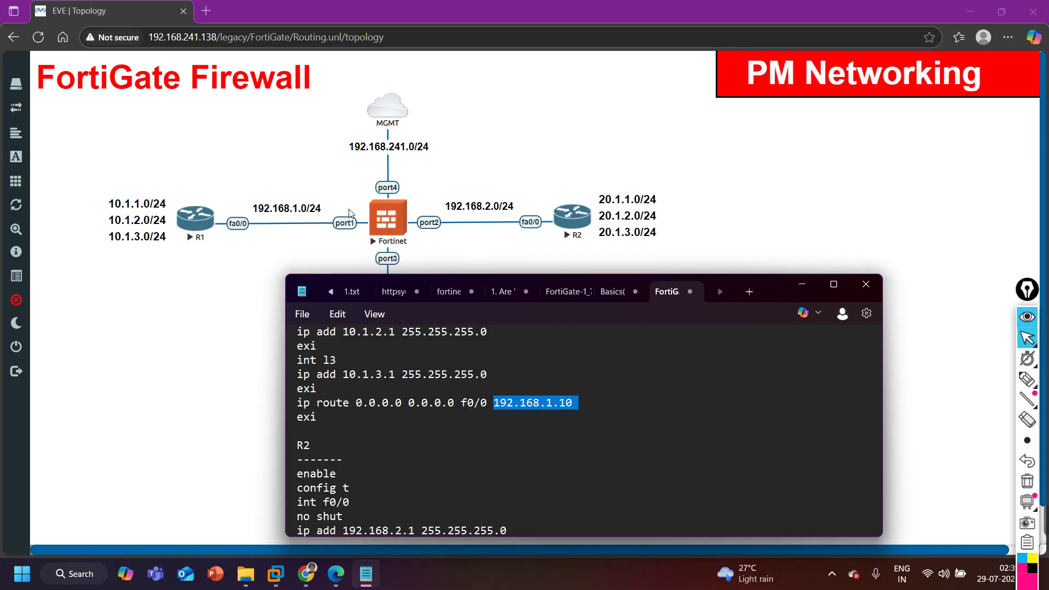
Highlight R2's loopback commands and its default route via 192.168.2.10.
{"action": "scroll", "coordinate": [325, 420], "scroll_direction": "down", "scroll_amount": 2}
{"action": "left_click_drag", "start_coordinate": [310, 388], "coordinate": [343, 516]}
{"action": "scroll", "coordinate": [412, 464], "scroll_direction": "down", "scroll_amount": 3}
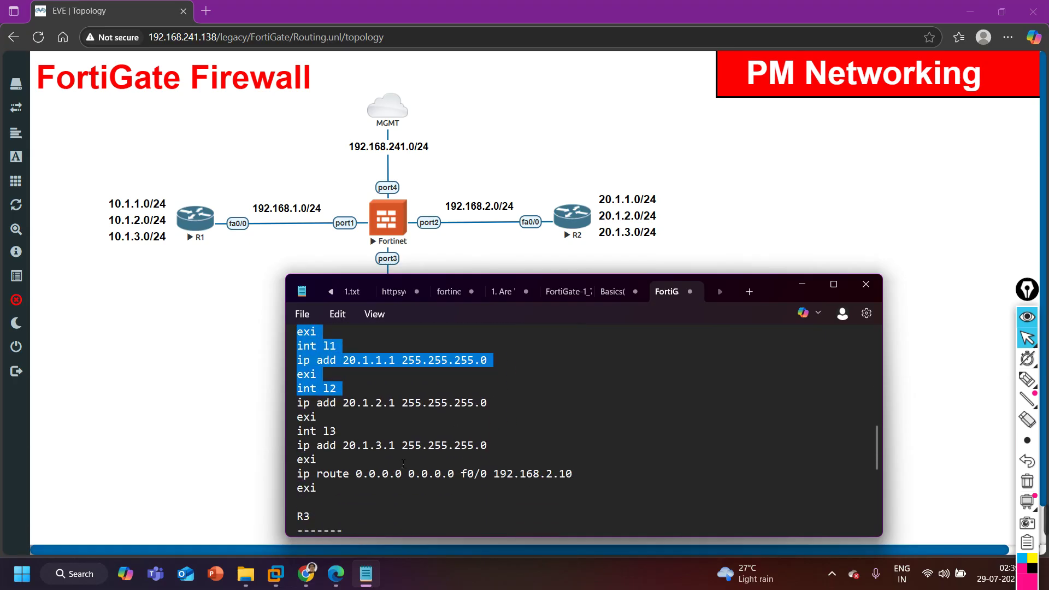
{"action": "left_click_drag", "start_coordinate": [381, 422], "coordinate": [439, 466]}
{"action": "left_click_drag", "start_coordinate": [370, 474], "coordinate": [589, 474]}
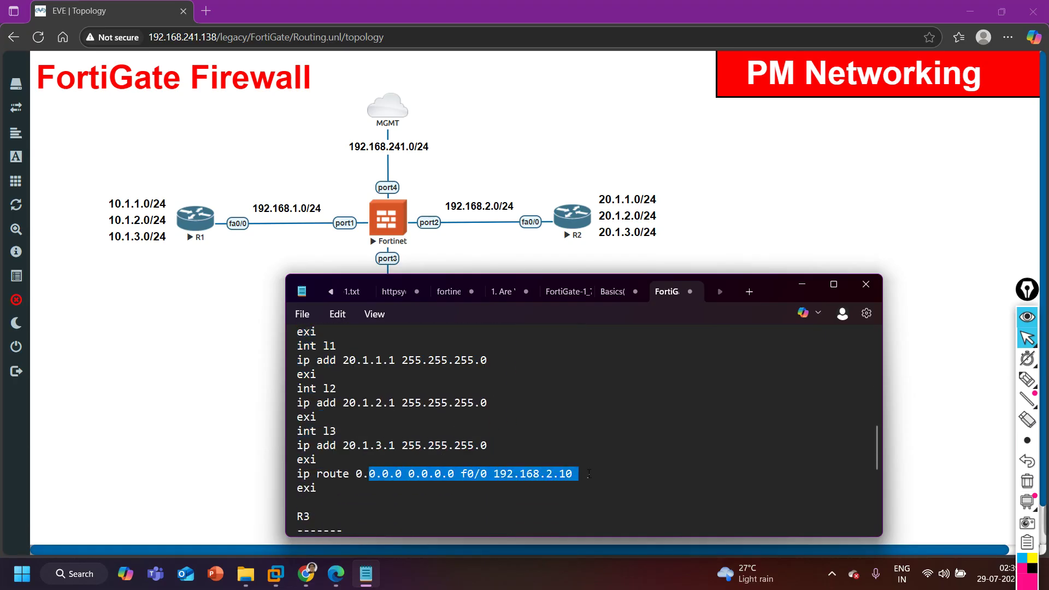
Highlight R3's interface address commands, then minimize Notepad and select router R1 in the topology.
{"action": "scroll", "coordinate": [586, 473], "scroll_direction": "down", "scroll_amount": 3}
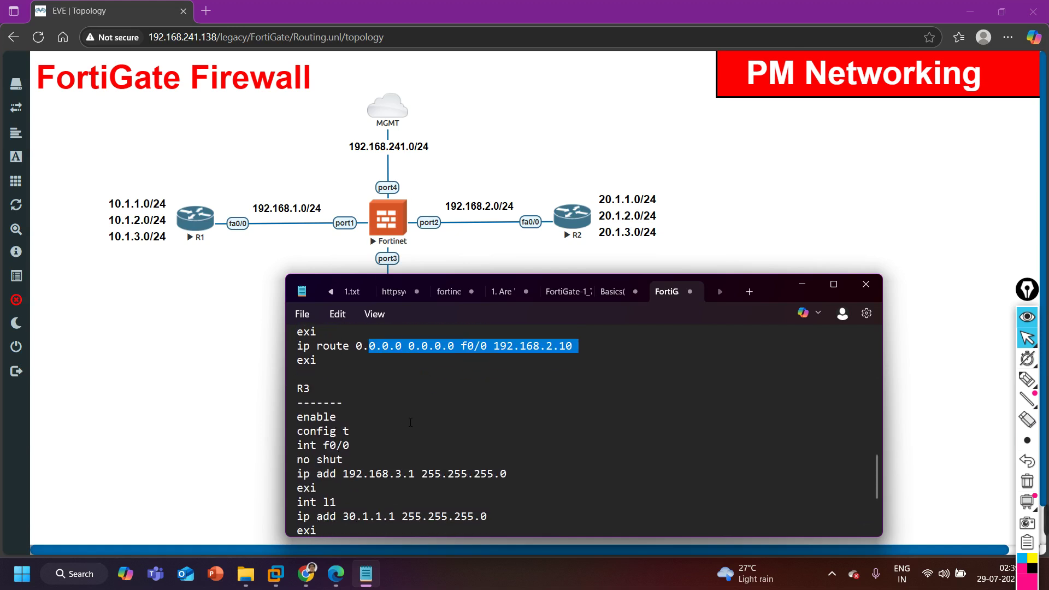
{"action": "scroll", "coordinate": [586, 473], "scroll_direction": "down", "scroll_amount": 2}
{"action": "left_click_drag", "start_coordinate": [310, 359], "coordinate": [435, 473]}
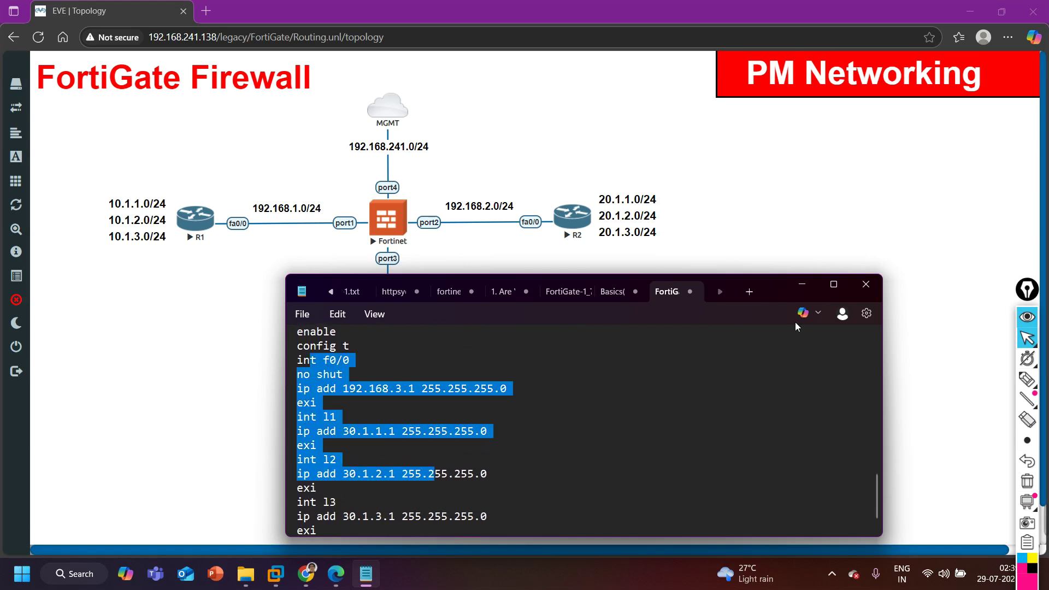
{"action": "left_click", "coordinate": [799, 286]}
{"action": "left_click", "coordinate": [192, 232]}
Open R1's telnet console and answer 'no' to the initial configuration dialog.
{"action": "left_click", "coordinate": [598, 118]}
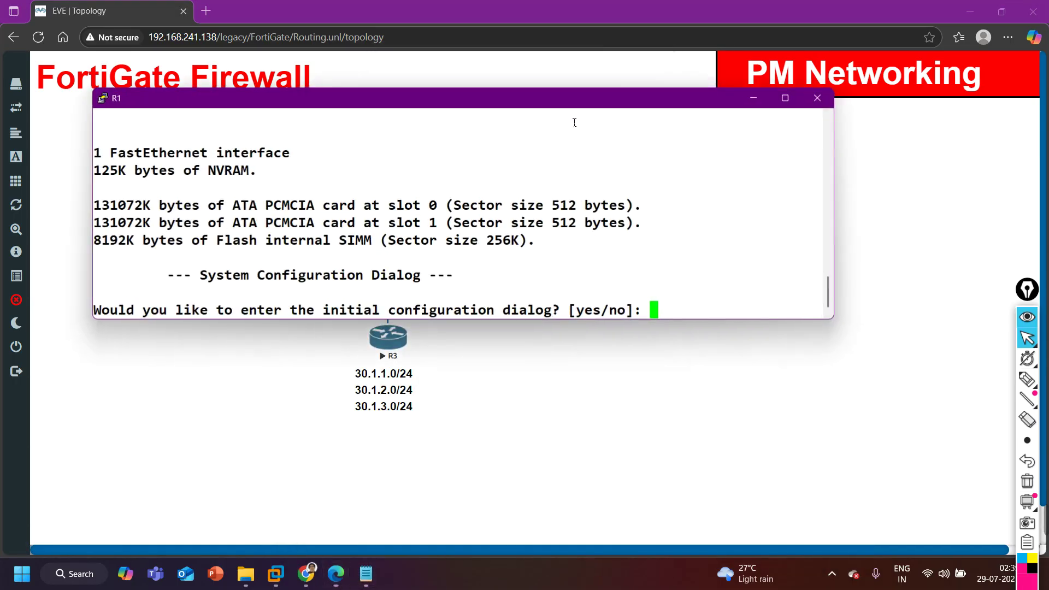
{"action": "left_click_drag", "start_coordinate": [442, 107], "coordinate": [471, 310]}
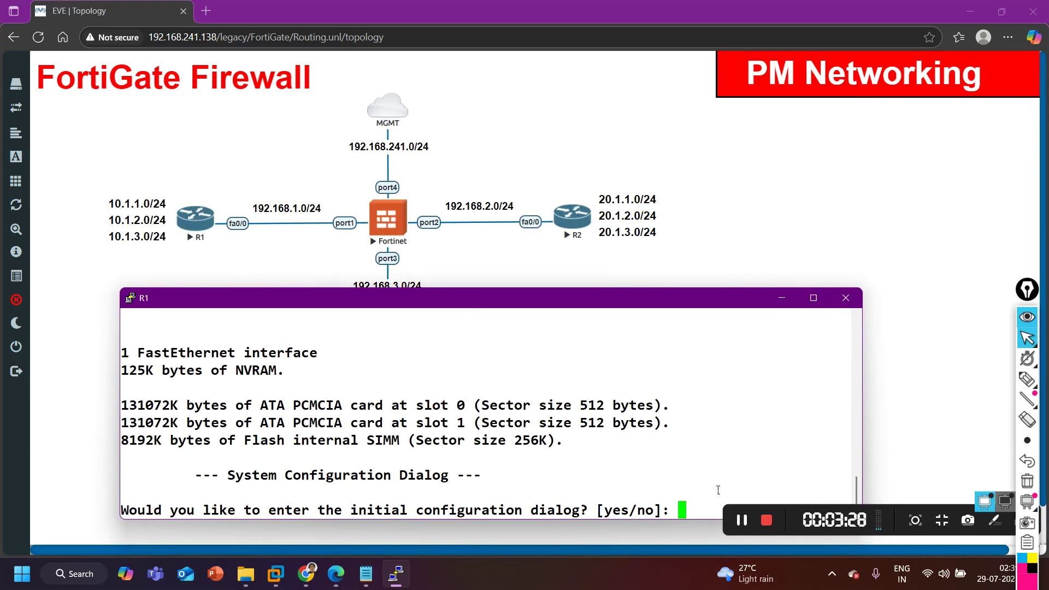
{"action": "type", "text": "no"}
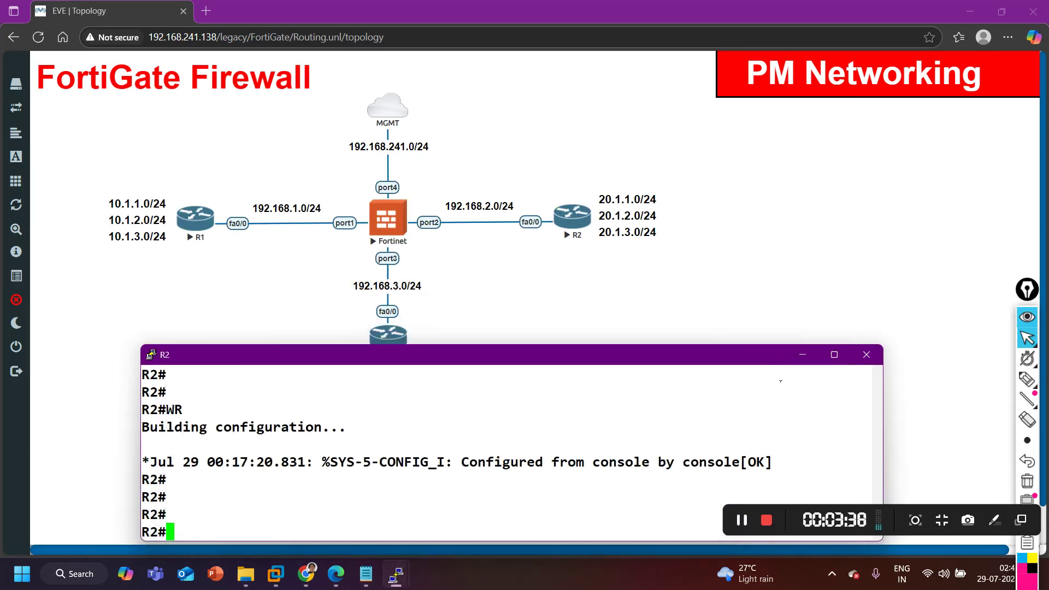
Minimize the R3 and R2 consoles and bring R1's console back to the front.
{"action": "left_click", "coordinate": [796, 344]}
{"action": "left_click", "coordinate": [808, 361]}
{"action": "mouse_move", "coordinate": [396, 573]}
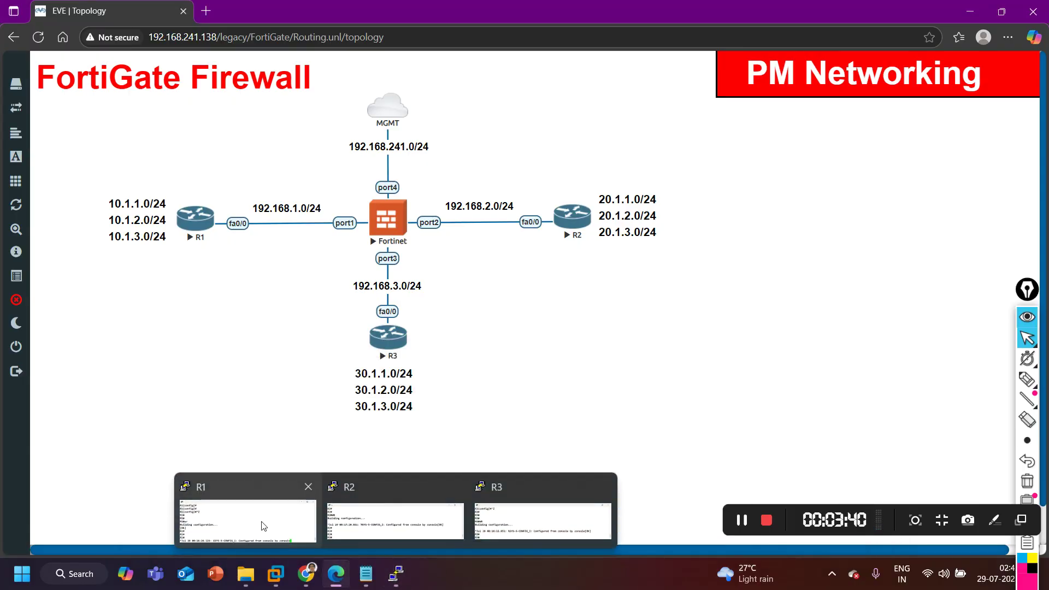
{"action": "left_click", "coordinate": [267, 527]}
Run 'show ip int br | ex un' on R1 to confirm 192.168.1.1 and three loopbacks are up.
{"action": "key", "text": "Return"}
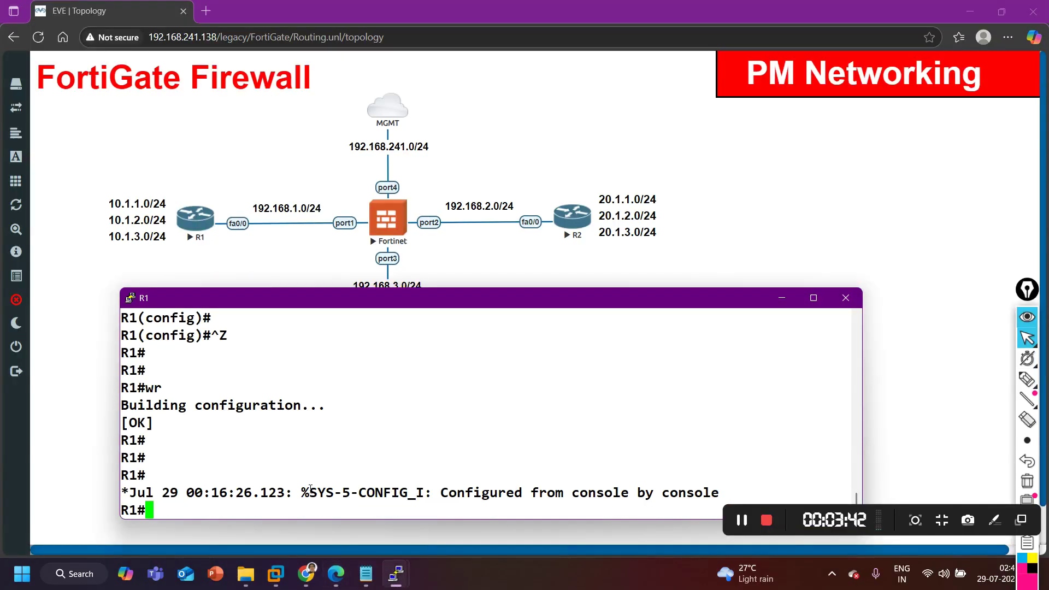
{"action": "type", "text": "sgh"}
{"action": "key", "text": "BackSpace"}
{"action": "key", "text": "BackSpace"}
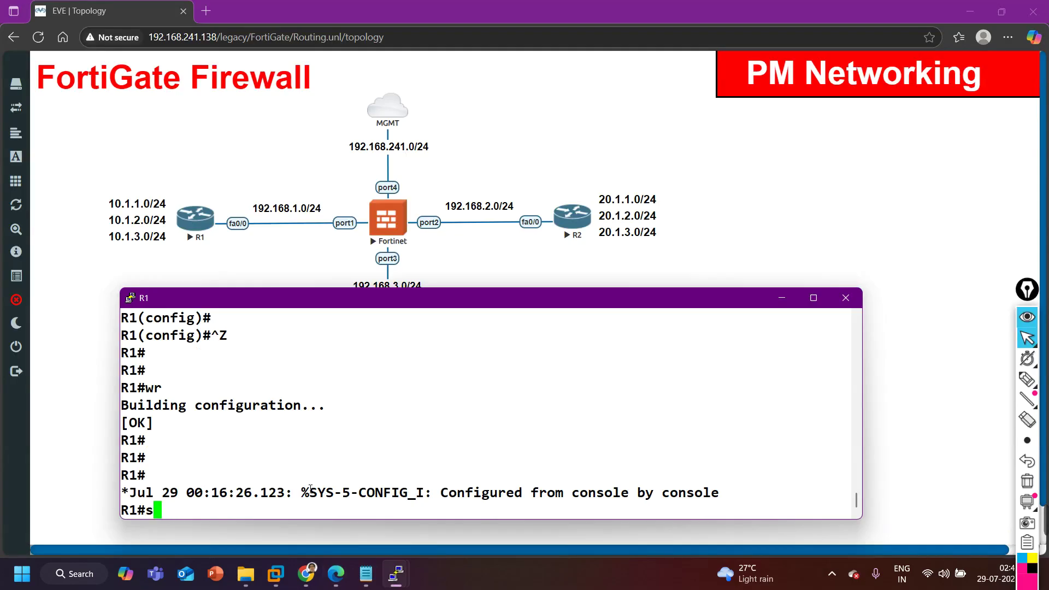
{"action": "type", "text": "h"}
{"action": "key", "text": "Tab"}
{"action": "type", "text": "ip int br "}
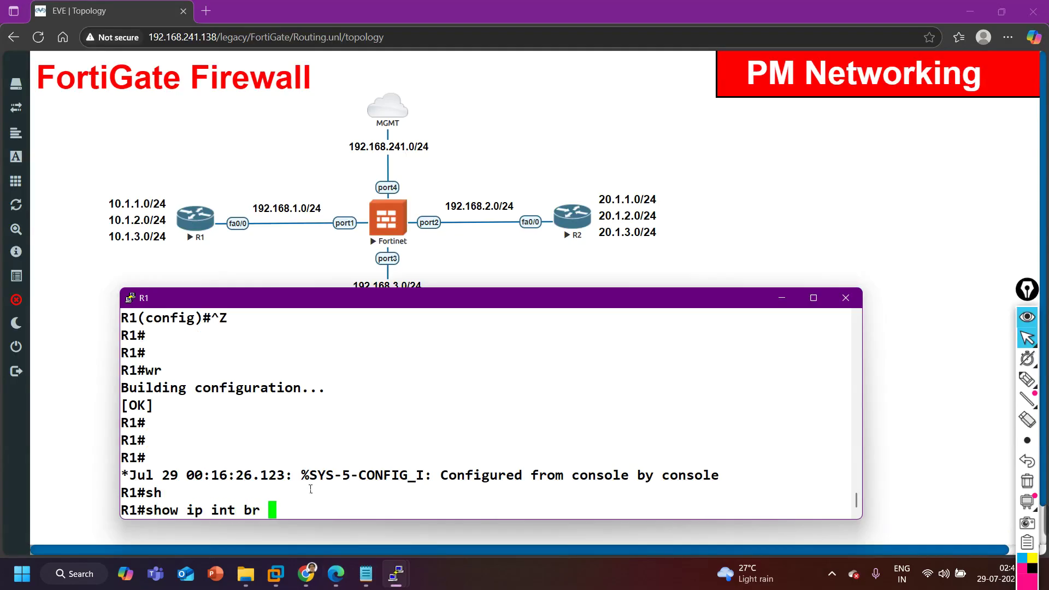
{"action": "type", "text": "| ex un"}
{"action": "key", "text": "Return"}
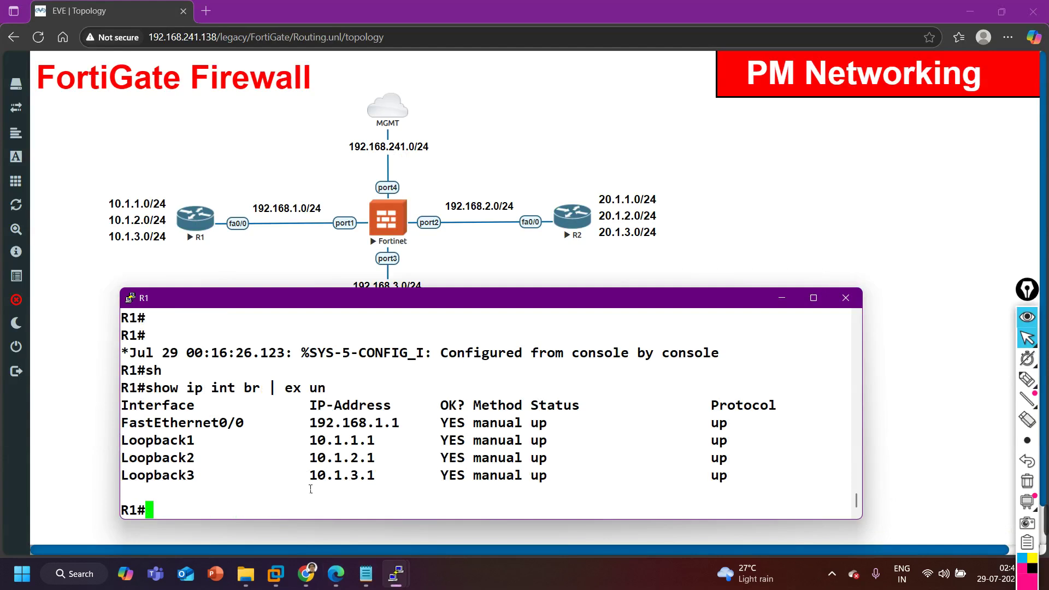
{"action": "left_click_drag", "start_coordinate": [179, 424], "coordinate": [428, 424]}
{"action": "left_click_drag", "start_coordinate": [171, 442], "coordinate": [711, 481]}
Run 'show ip route static' on R1 and check the default route via 192.168.1.10, then minimize the console.
{"action": "type", "text": "sh"}
{"action": "key", "text": "Tab"}
{"action": "type", "text": "ip ro"}
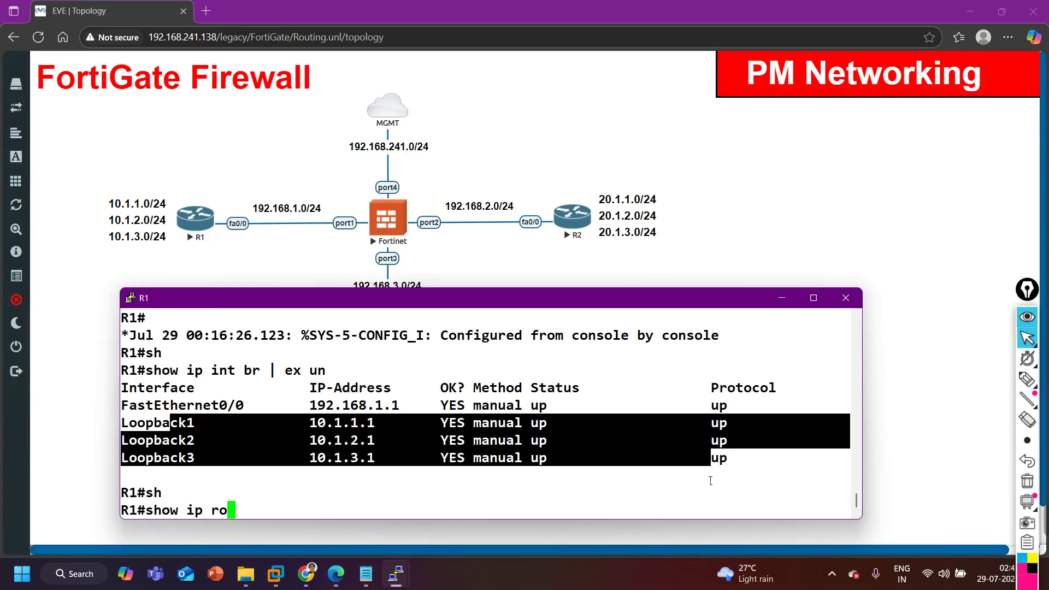
{"action": "key", "text": "Tab"}
{"action": "type", "text": "st"}
{"action": "key", "text": "Tab"}
{"action": "key", "text": "Return"}
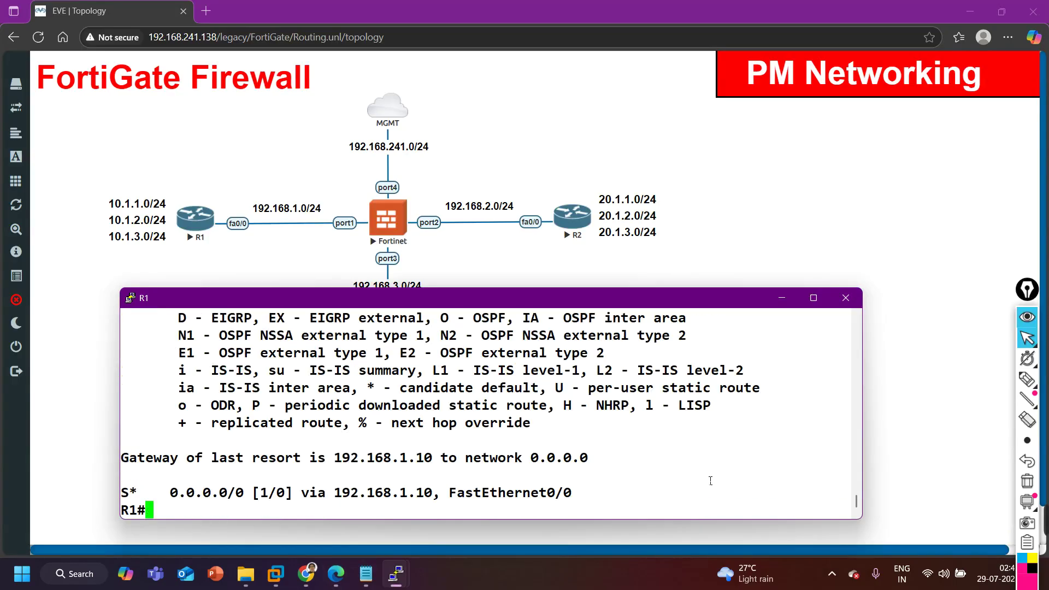
{"action": "left_click_drag", "start_coordinate": [170, 499], "coordinate": [449, 497]}
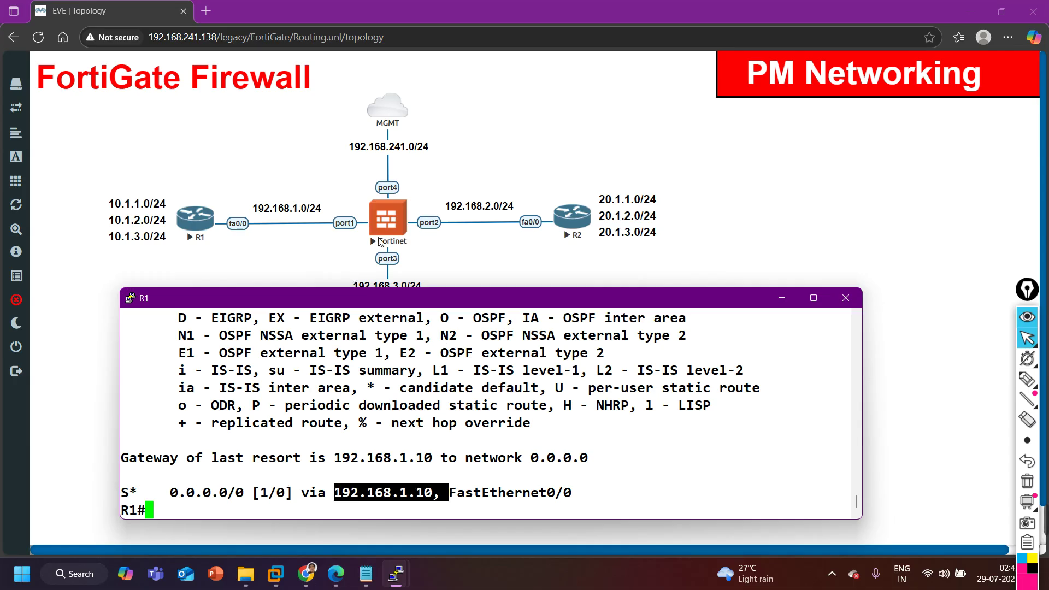
{"action": "left_click", "coordinate": [779, 300]}
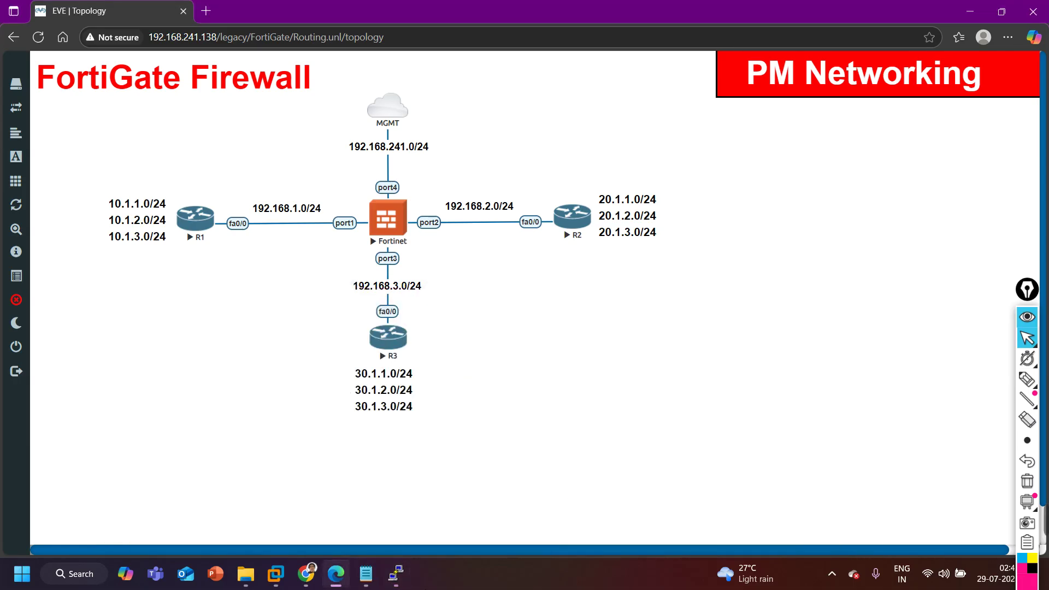
On R2, run 'show ip int br | ex un' and check 192.168.2.1 and the loopbacks.
{"action": "mouse_move", "coordinate": [397, 574]}
{"action": "left_click", "coordinate": [376, 508]}
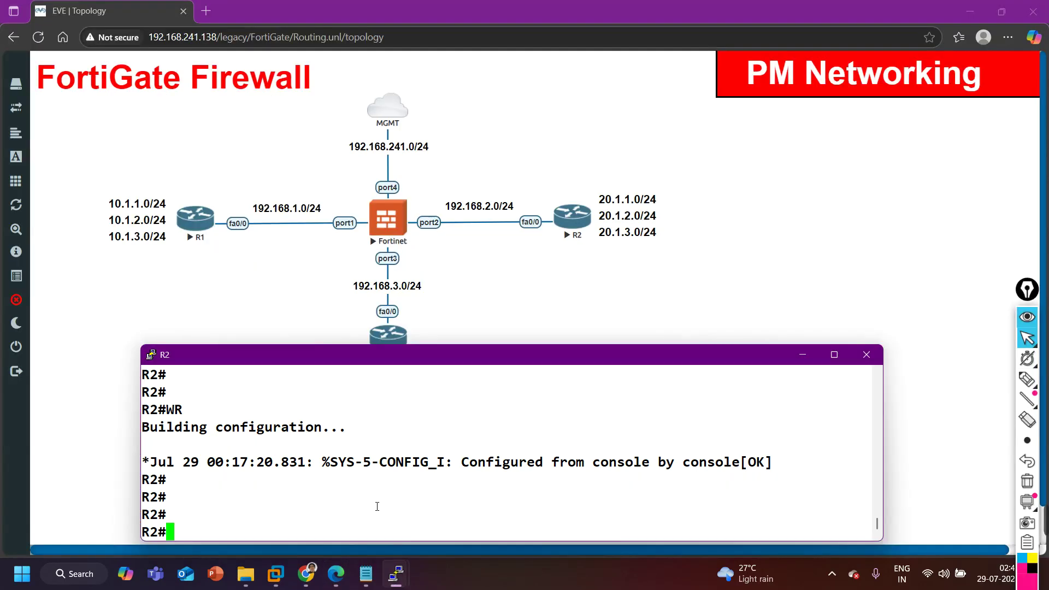
{"action": "type", "text": "sh"}
{"action": "key", "text": "Tab"}
{"action": "type", "text": "ip"}
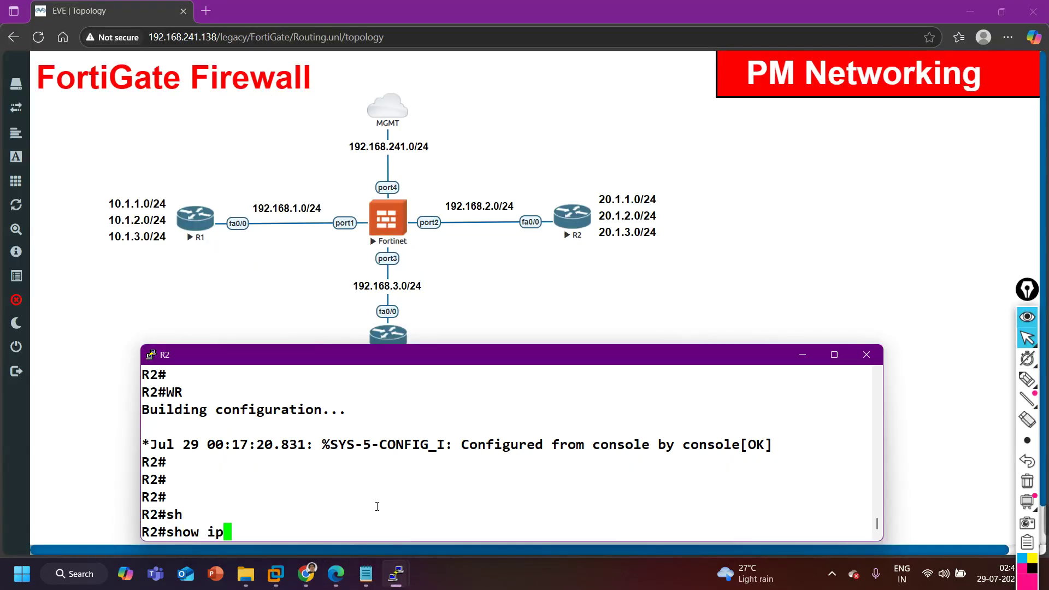
{"action": "type", "text": " int br"}
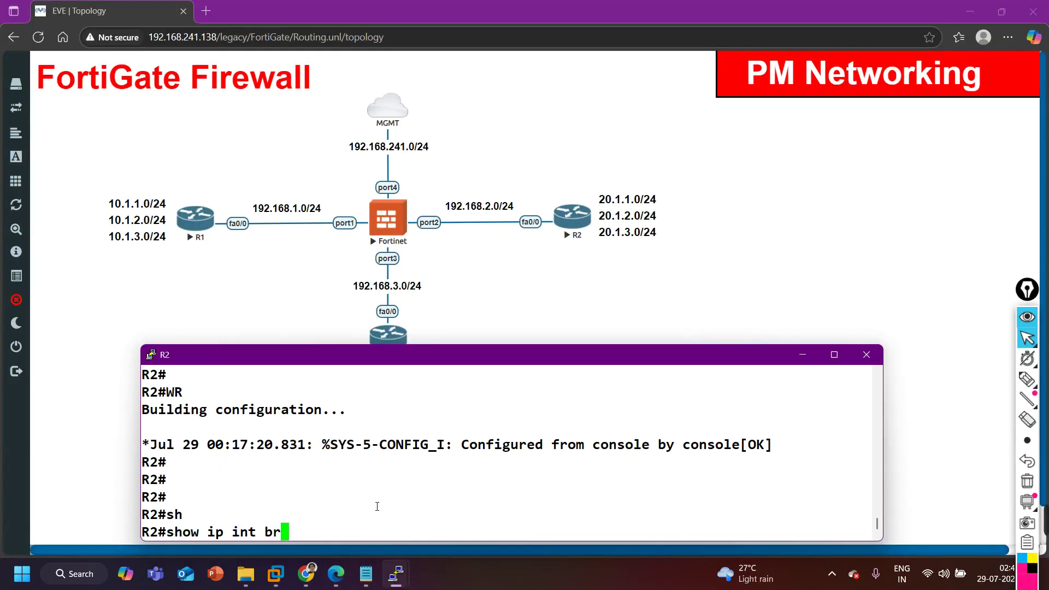
{"action": "type", "text": " | e"}
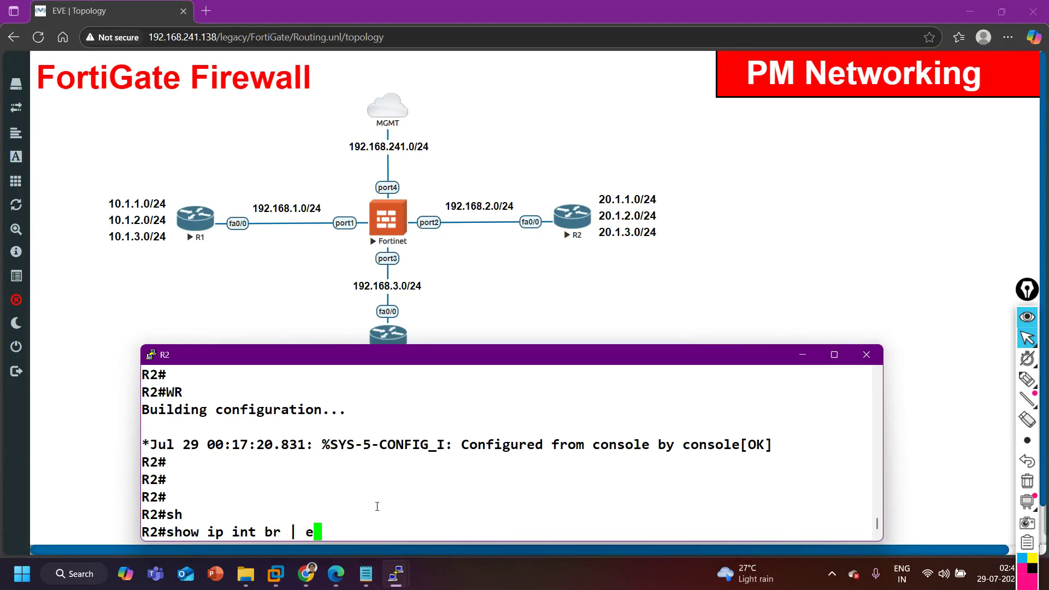
{"action": "type", "text": "x un"}
{"action": "key", "text": "Return"}
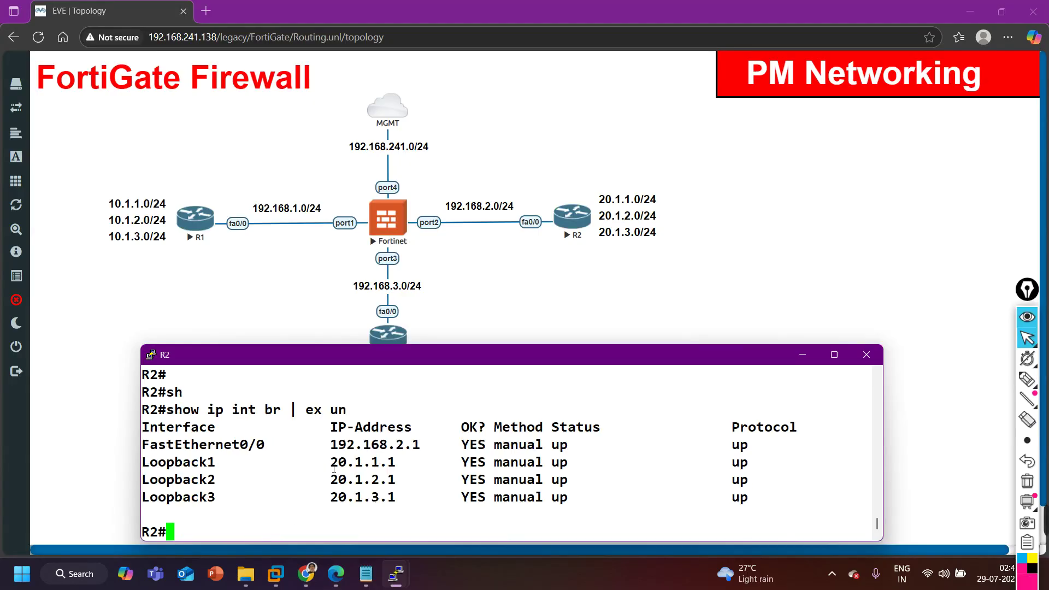
{"action": "left_click_drag", "start_coordinate": [250, 452], "coordinate": [444, 453]}
{"action": "left_click_drag", "start_coordinate": [306, 474], "coordinate": [451, 504]}
Run 'show ip route static' on R2, check next hop 192.168.2.10, and minimize the console.
{"action": "type", "text": "sh"}
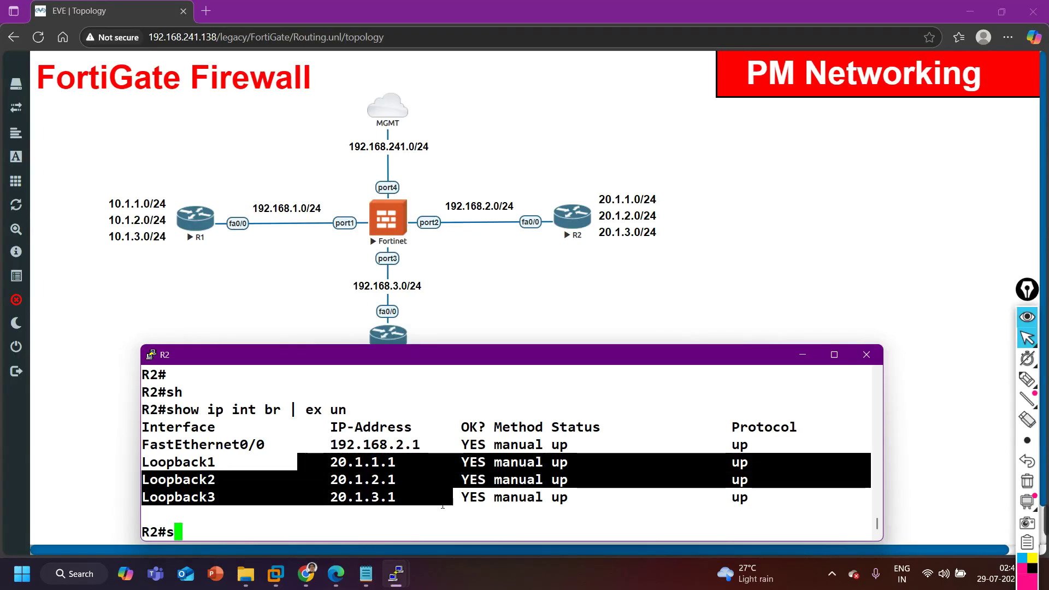
{"action": "key", "text": "Tab"}
{"action": "type", "text": "ip ro"}
{"action": "key", "text": "Tab"}
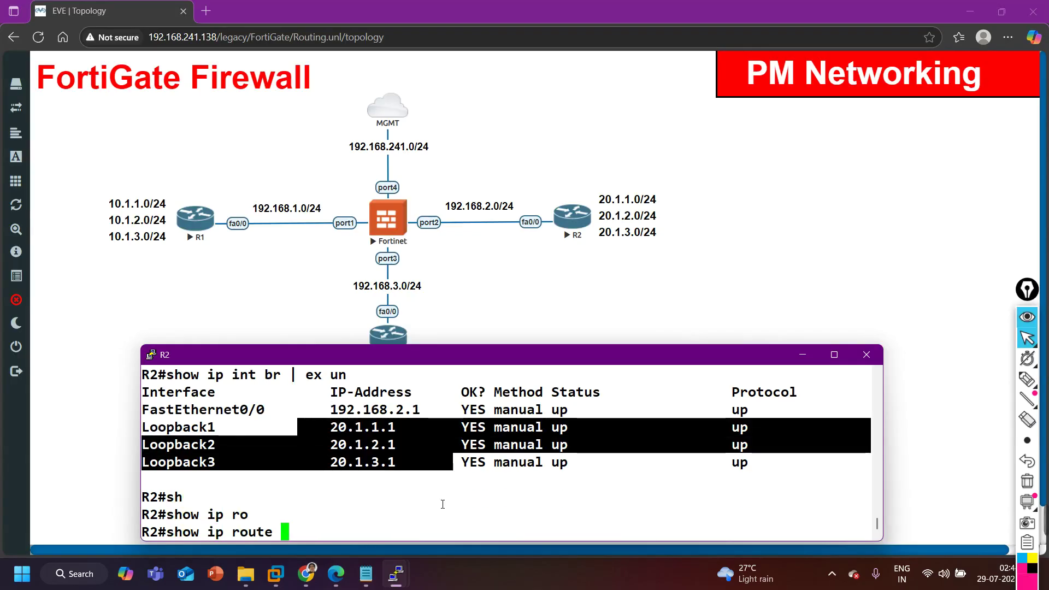
{"action": "type", "text": "st"}
{"action": "key", "text": "Tab"}
{"action": "key", "text": "Return"}
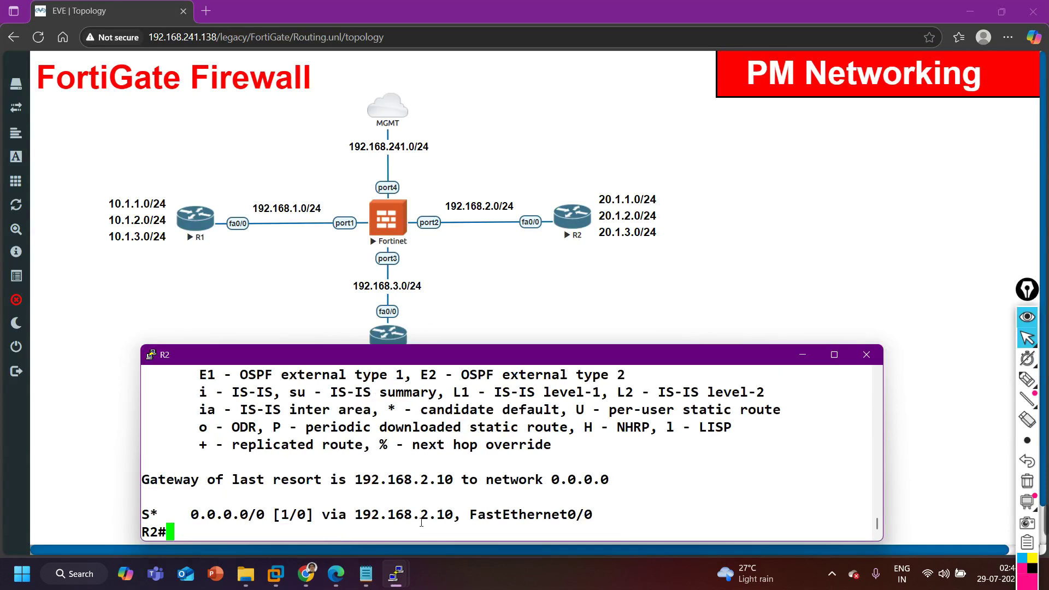
{"action": "left_click_drag", "start_coordinate": [356, 515], "coordinate": [460, 515]}
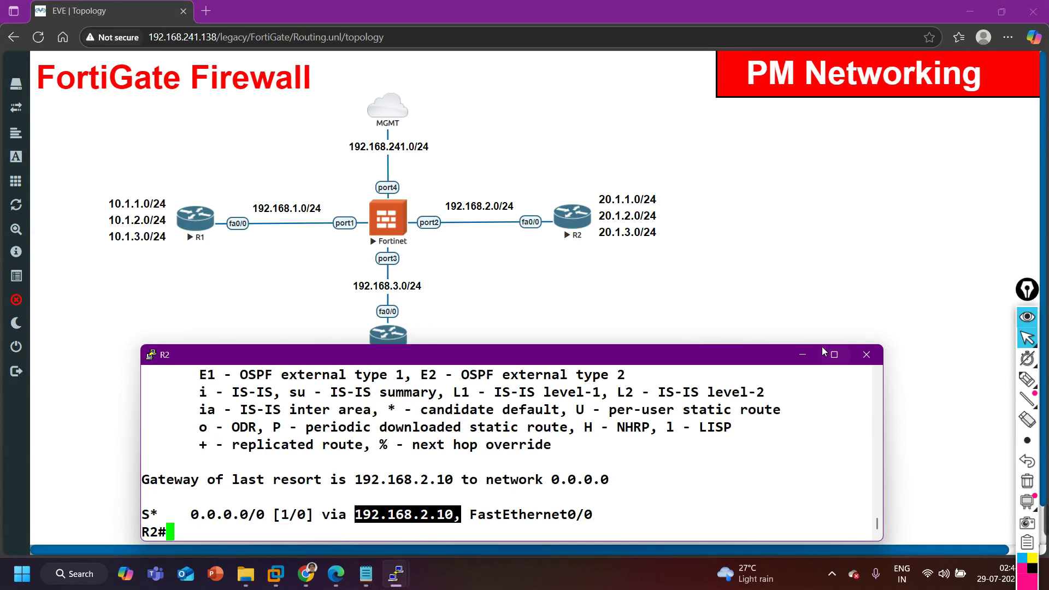
{"action": "left_click", "coordinate": [808, 354]}
On R3, run 'show ip int br | ex un' and check 192.168.3.1 and the loopback addresses.
{"action": "mouse_move", "coordinate": [411, 568]}
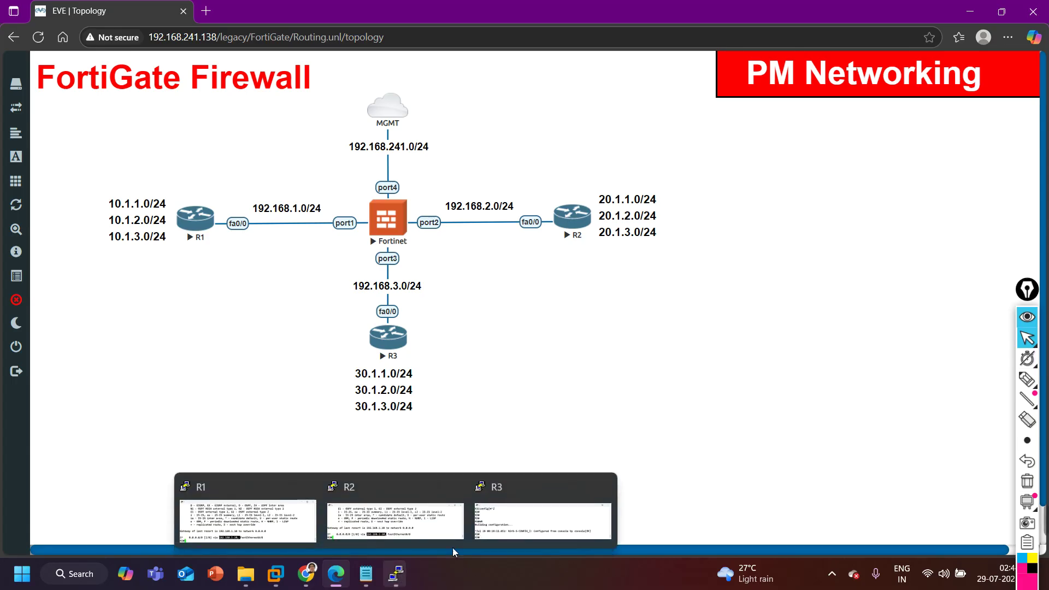
{"action": "left_click", "coordinate": [543, 516]}
{"action": "type", "text": "sh"}
{"action": "key", "text": "Tab"}
{"action": "type", "text": "ip int br | ex un"}
{"action": "key", "text": "Return"}
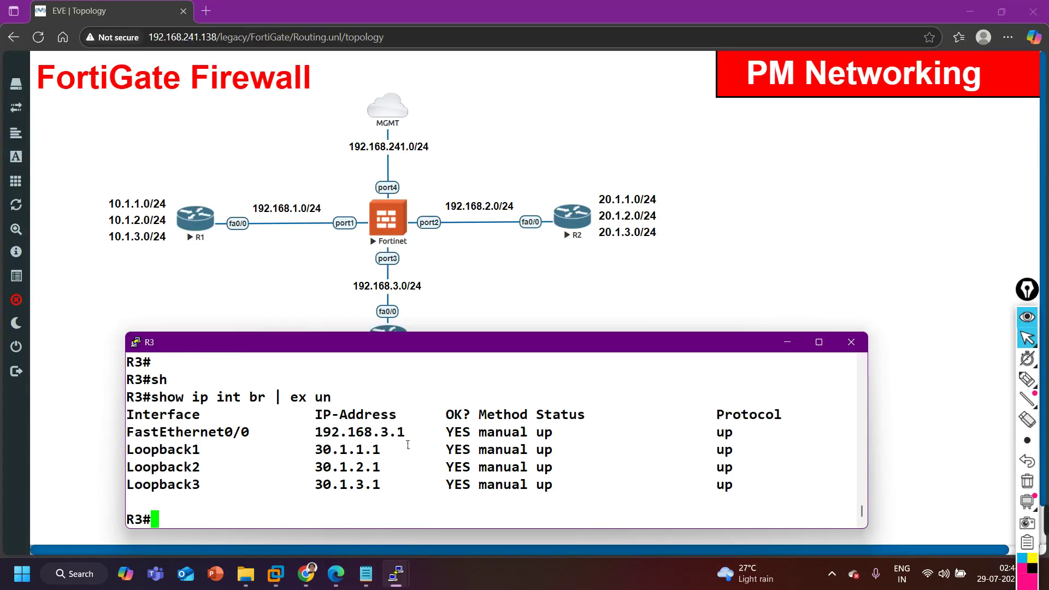
{"action": "left_click_drag", "start_coordinate": [258, 432], "coordinate": [454, 432]}
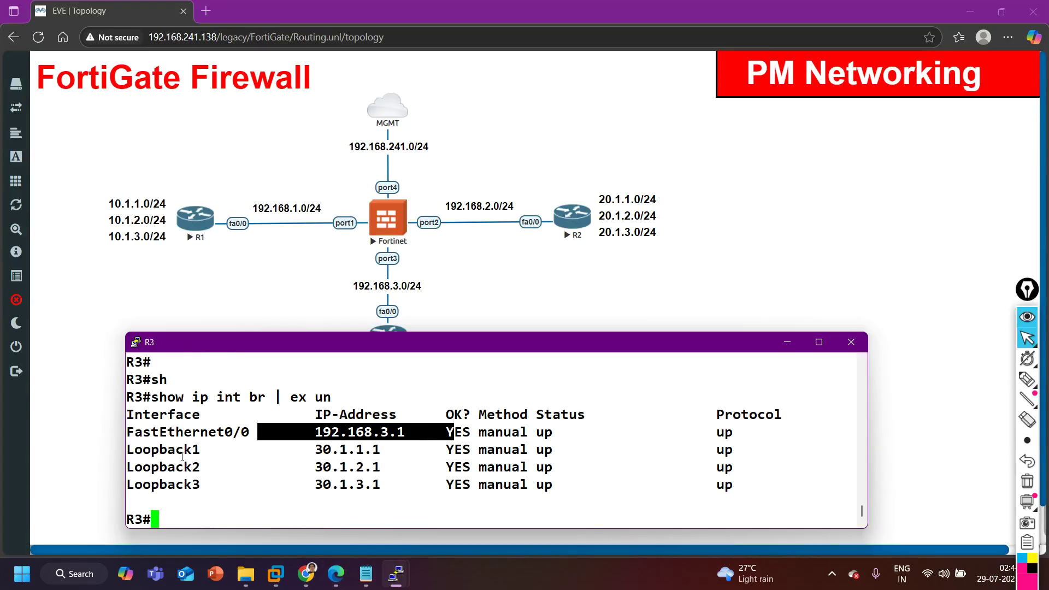
{"action": "left_click_drag", "start_coordinate": [183, 457], "coordinate": [402, 491]}
Run 'show ip route static' on R3, check next hop 192.168.3.10, and minimize the console.
{"action": "type", "text": "sh"}
{"action": "key", "text": "Tab"}
{"action": "type", "text": "ip ro"}
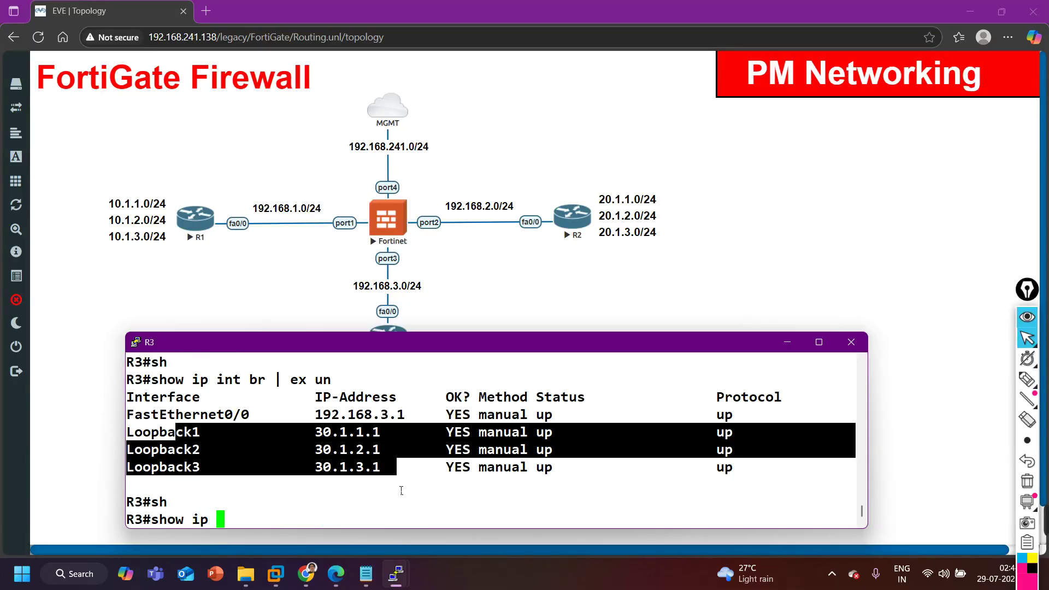
{"action": "key", "text": "Tab"}
{"action": "type", "text": "st"}
{"action": "key", "text": "Tab"}
{"action": "key", "text": "Return"}
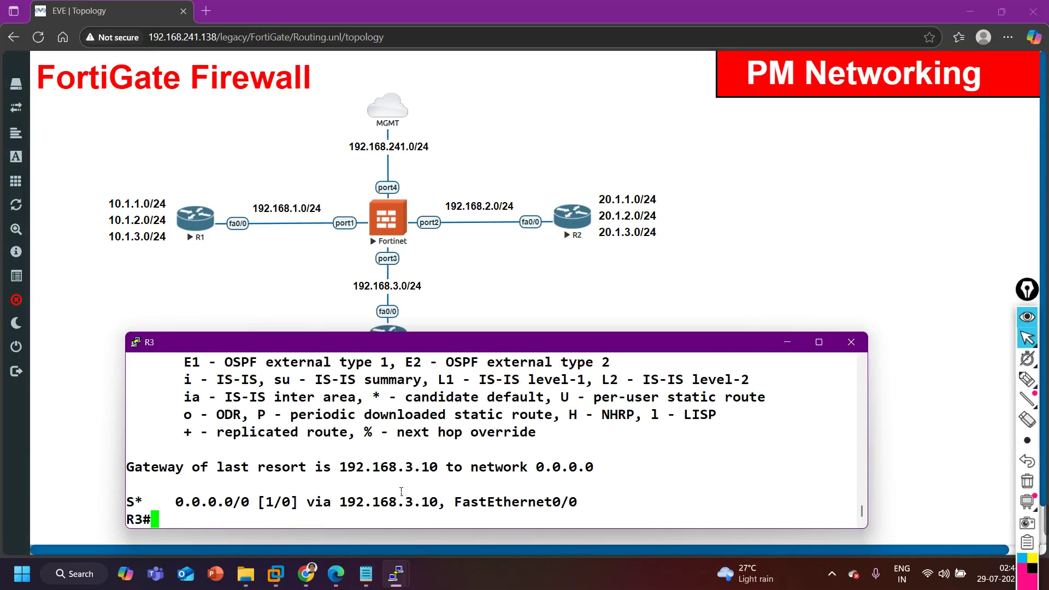
{"action": "left_click_drag", "start_coordinate": [347, 502], "coordinate": [440, 504]}
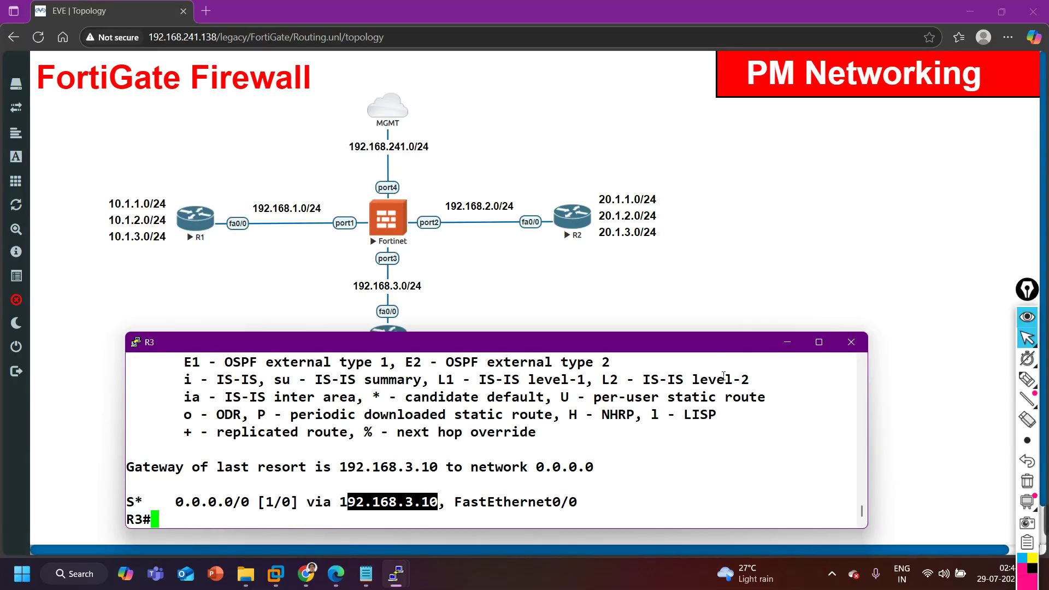
{"action": "left_click", "coordinate": [788, 342]}
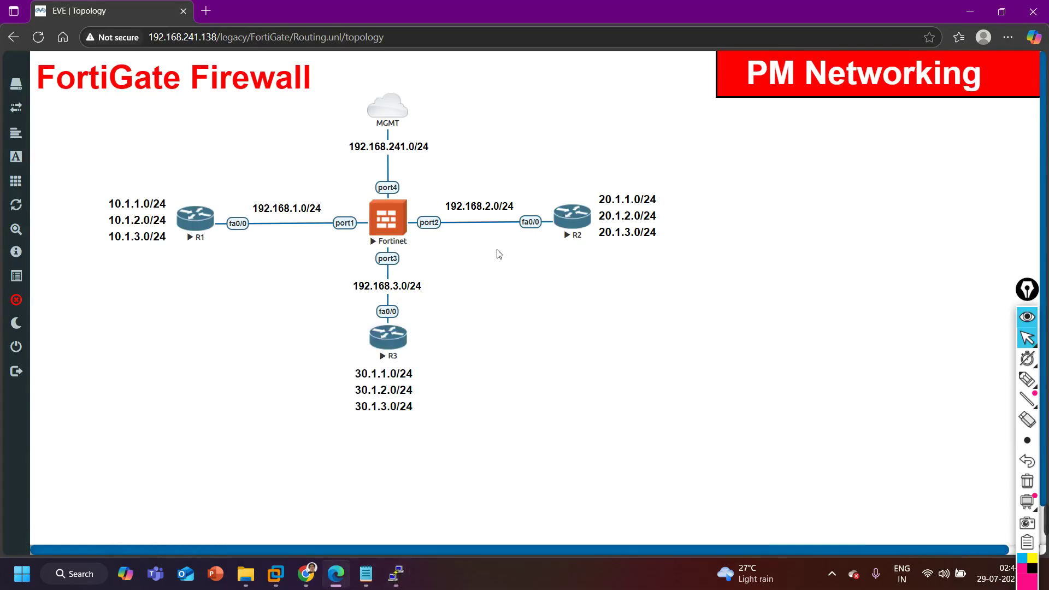
Open the FortiGate node's console and log in as admin.
{"action": "left_click", "coordinate": [389, 221]}
{"action": "left_click", "coordinate": [599, 113]}
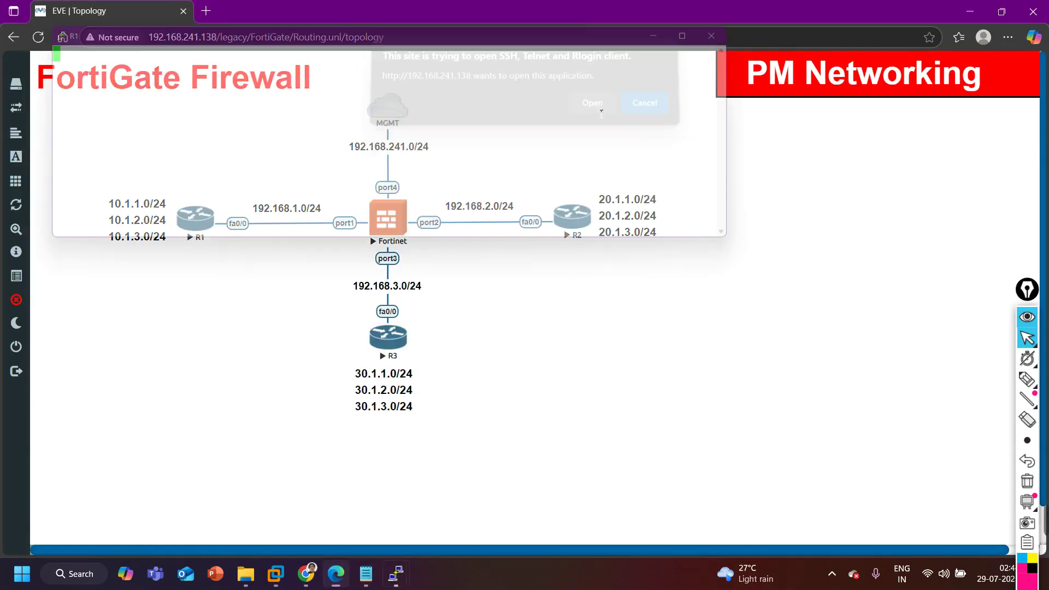
{"action": "left_click_drag", "start_coordinate": [525, 36], "coordinate": [639, 278]}
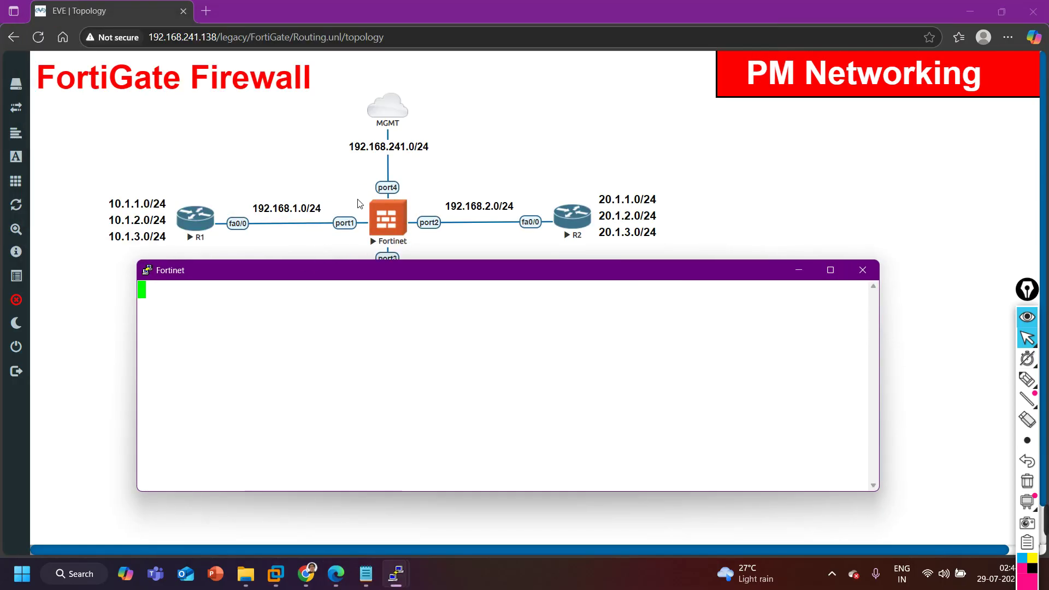
{"action": "key", "text": "Return"}
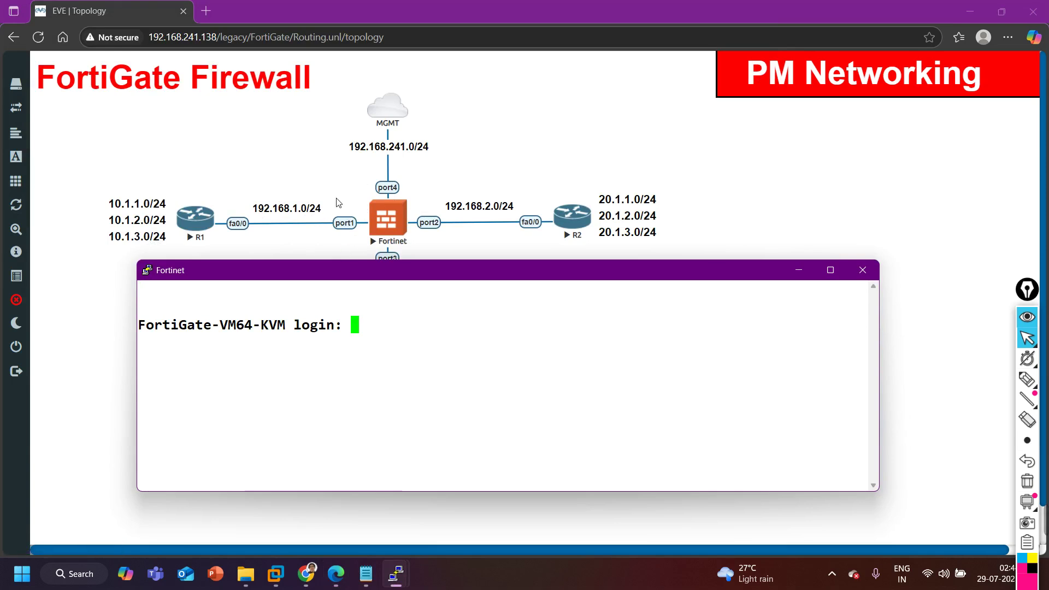
{"action": "type", "text": "admin"}
{"action": "key", "text": "Return"}
{"action": "key", "text": "Return"}
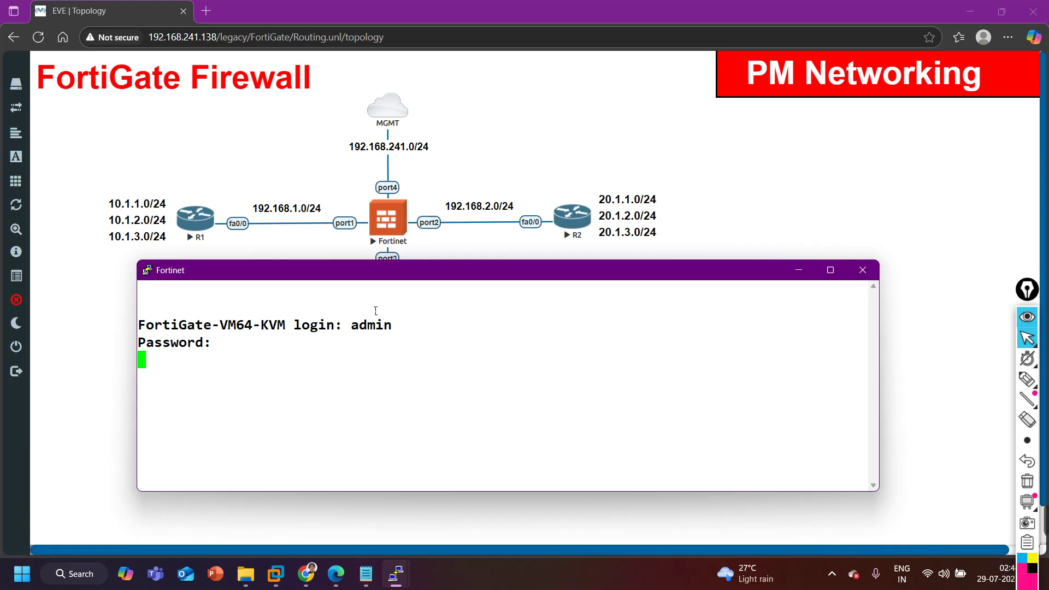
{"action": "type", "text": "admin"}
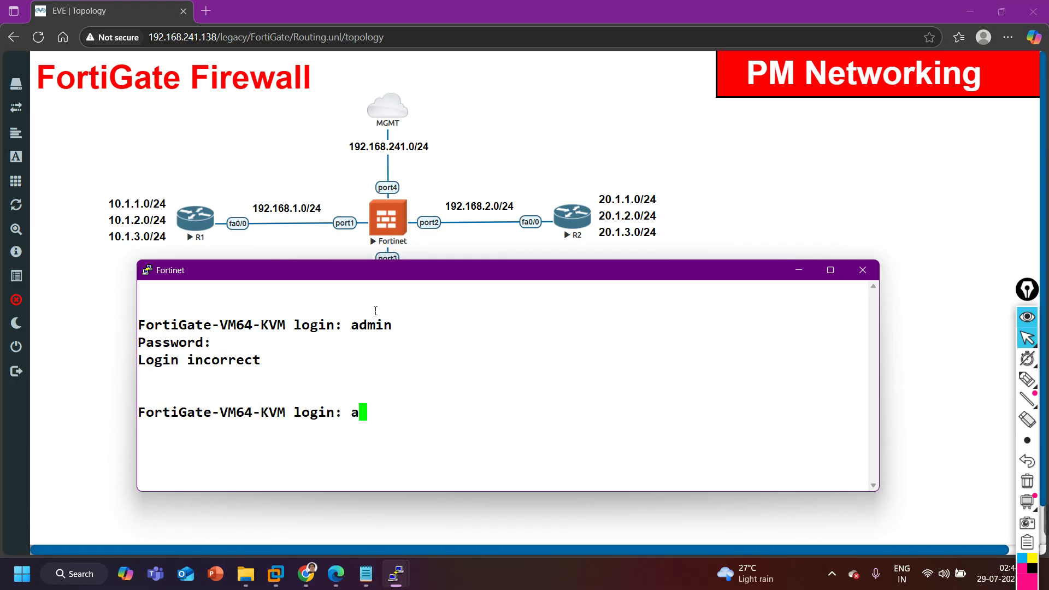
{"action": "key", "text": "Return"}
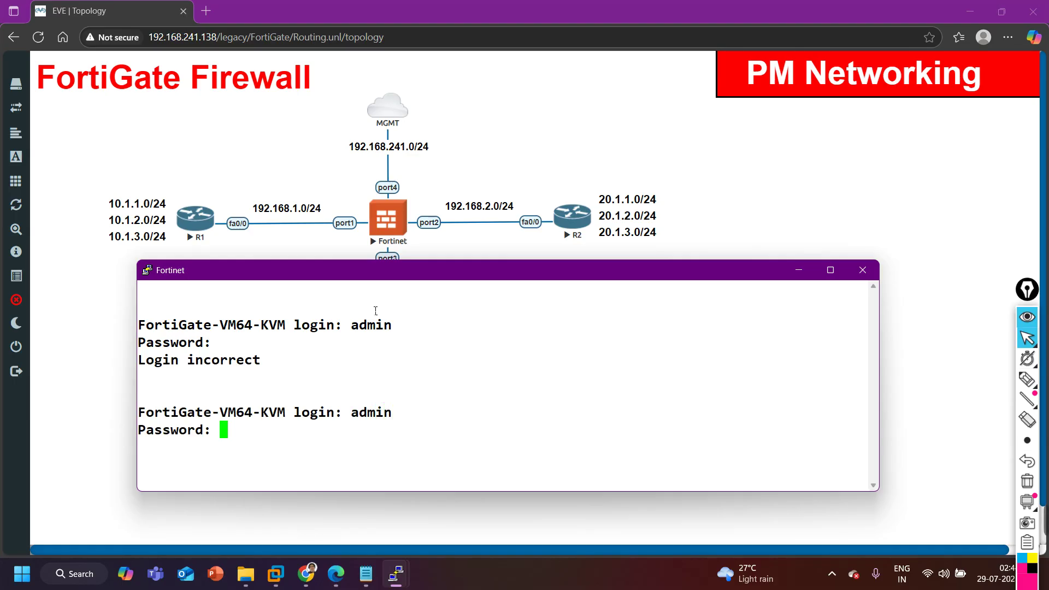
{"action": "key", "text": "Return"}
Run 'show system interface' and page through it, noting port1–port4 have no addresses.
{"action": "type", "text": "show "}
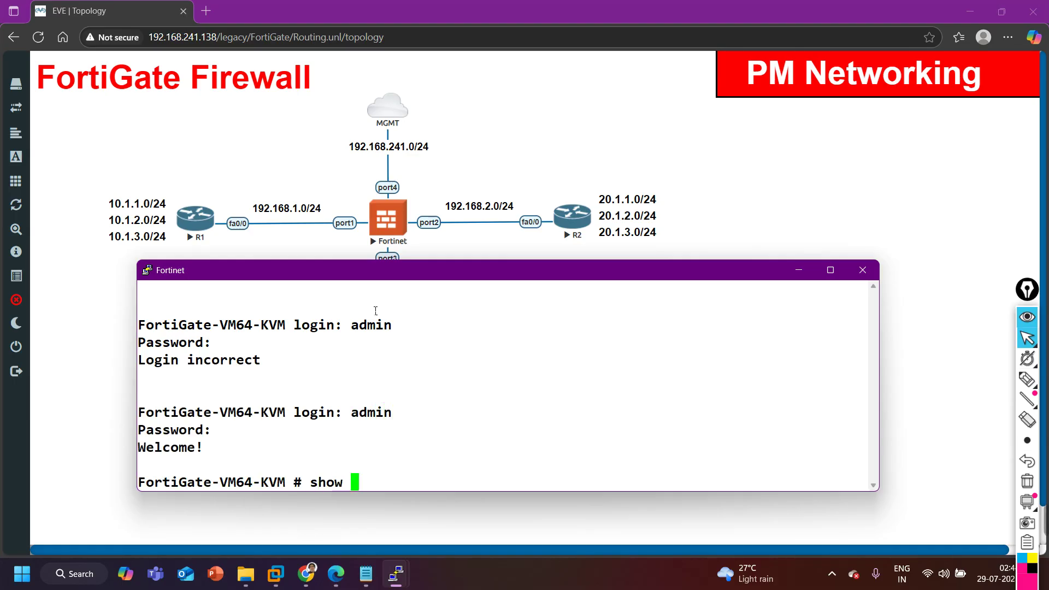
{"action": "type", "text": "system interface"}
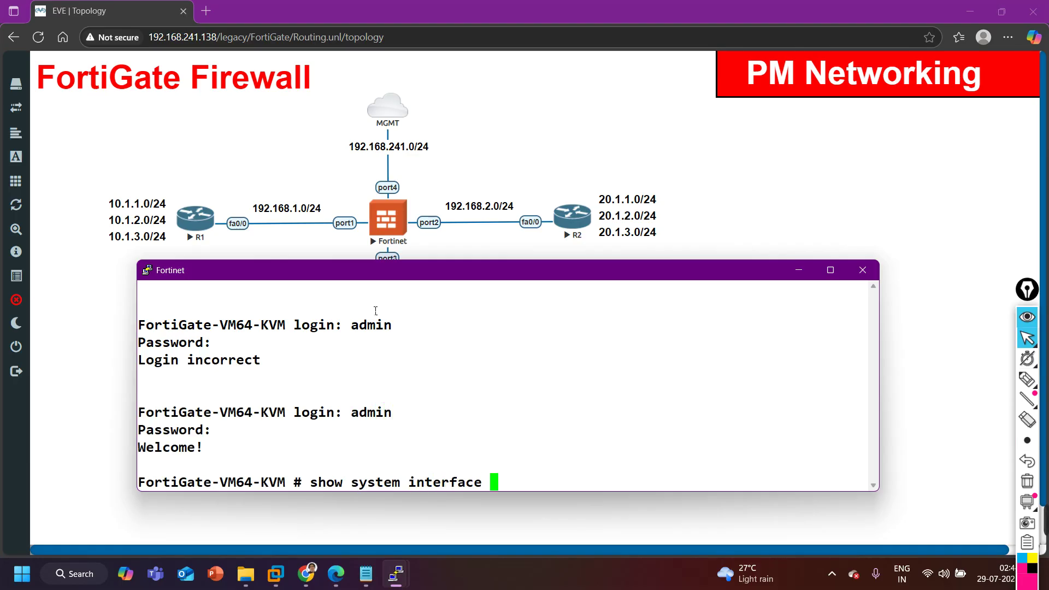
{"action": "key", "text": "question"}
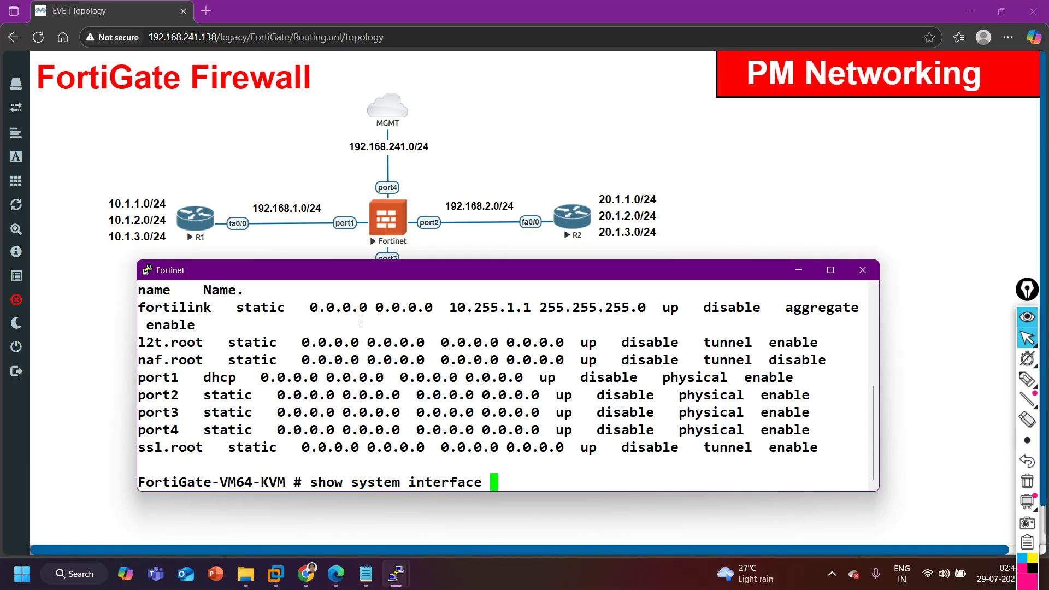
{"action": "left_click_drag", "start_coordinate": [254, 377], "coordinate": [759, 455]}
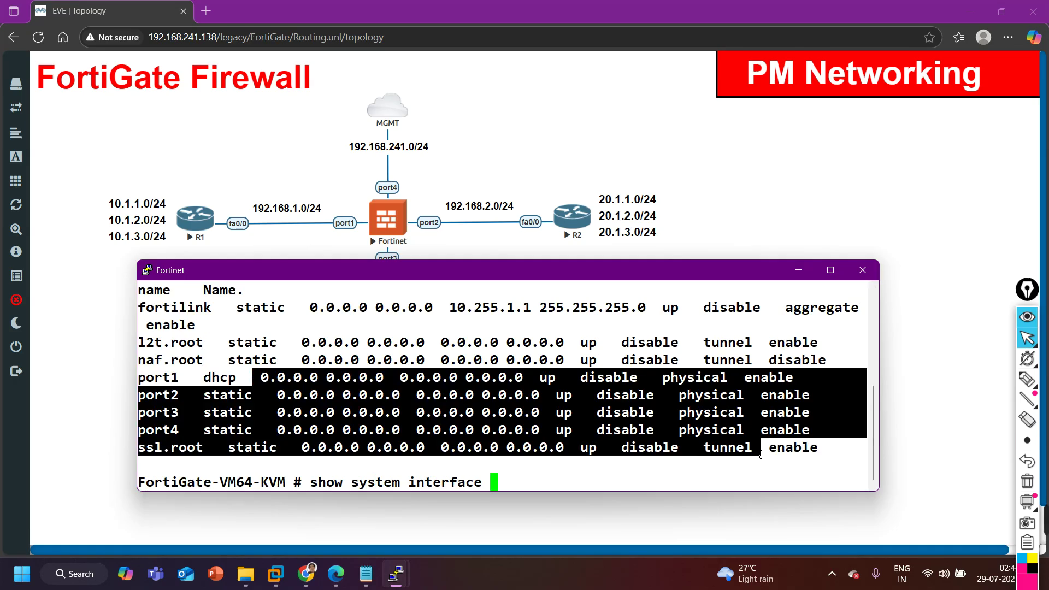
{"action": "key", "text": "Return"}
{"action": "key", "text": "Return"}
{"action": "key", "text": "space"}
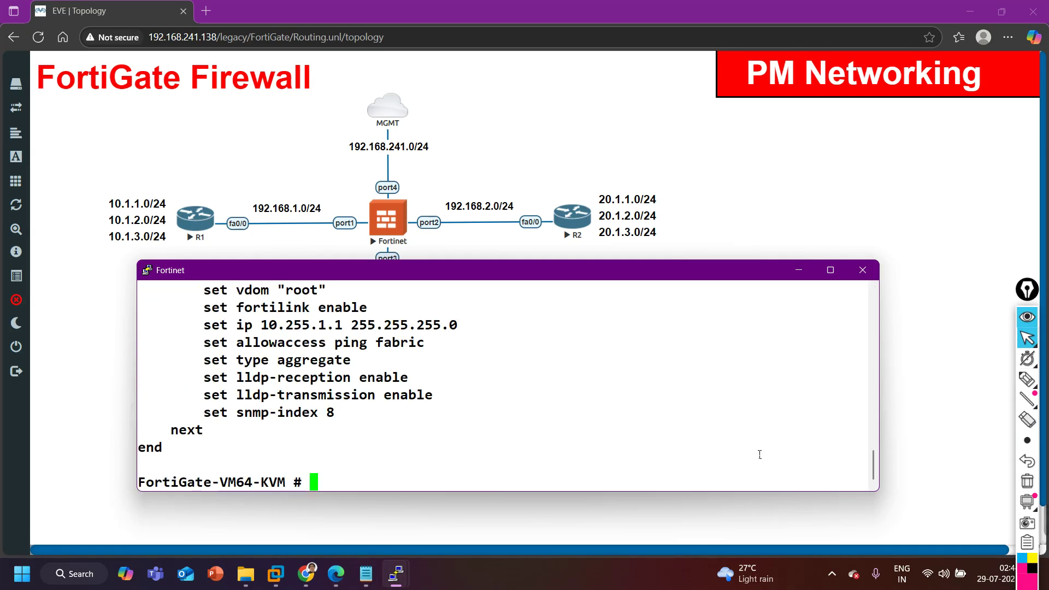
{"action": "key", "text": "Return"}
{"action": "key", "text": "Return"}
Under config system interface, edit port4 and set its IP to 192.168.241.20/24.
{"action": "type", "text": "config"}
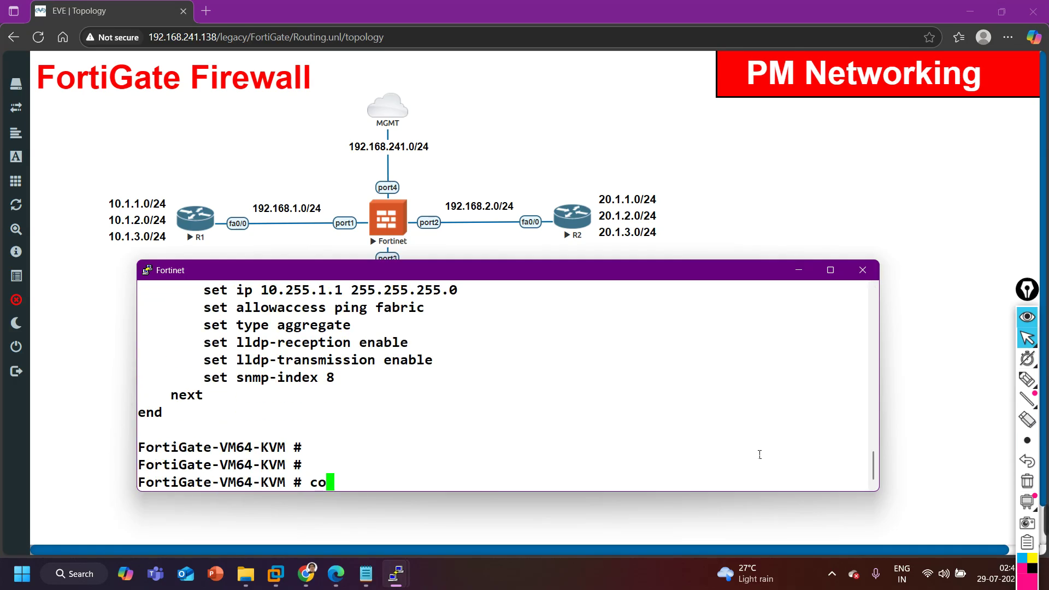
{"action": "key", "text": "Return"}
{"action": "key", "text": "Return"}
{"action": "key", "text": "Return"}
{"action": "type", "text": "config system int"}
{"action": "key", "text": "Tab"}
{"action": "key", "text": "Return"}
{"action": "type", "text": "edit port4"}
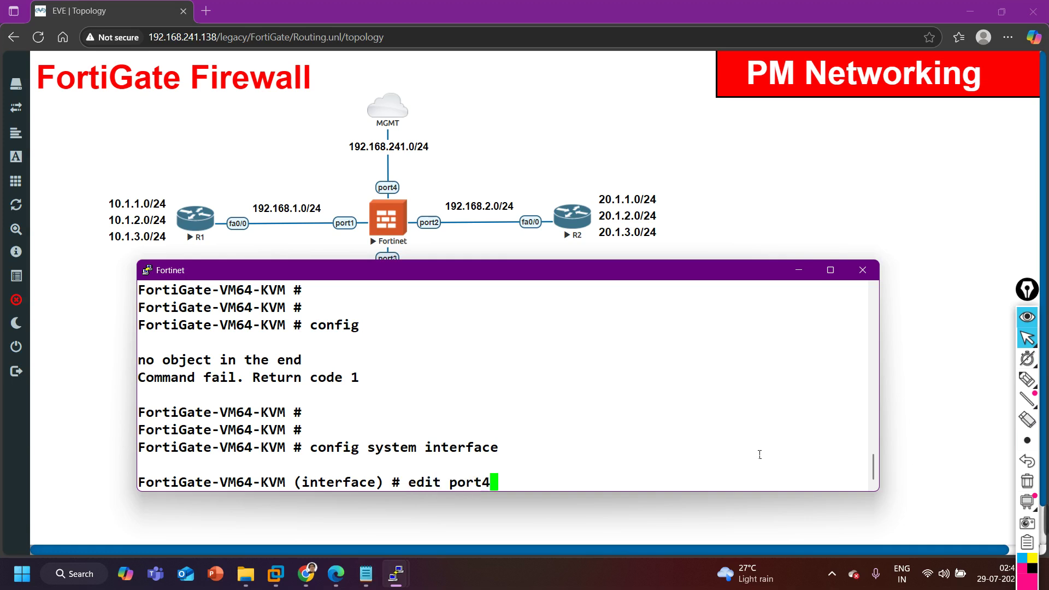
{"action": "key", "text": "Return"}
{"action": "type", "text": "s"}
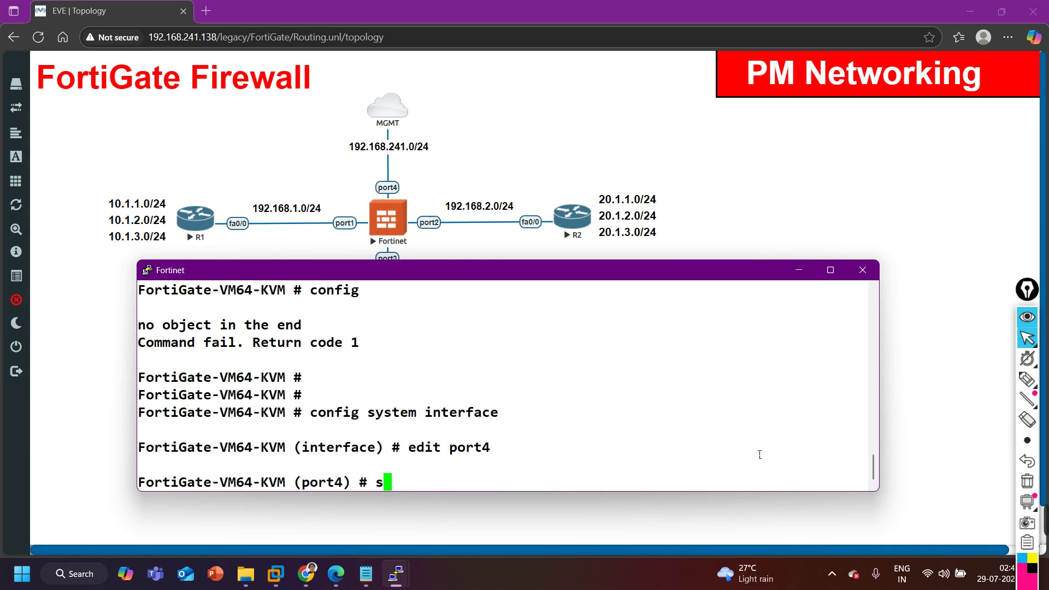
{"action": "type", "text": "et ip 1"}
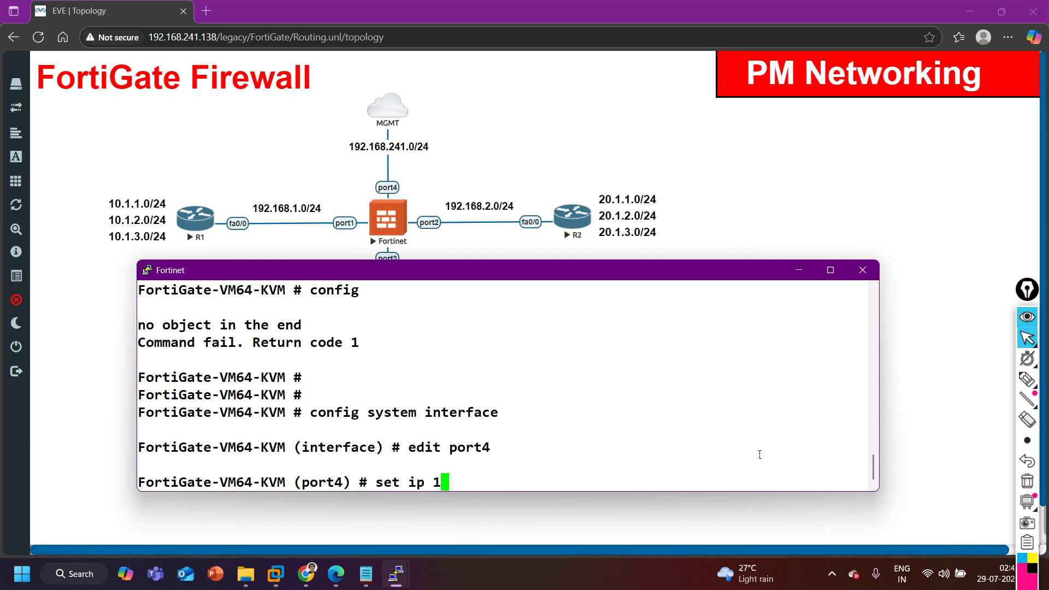
{"action": "type", "text": "92.168.241.250"}
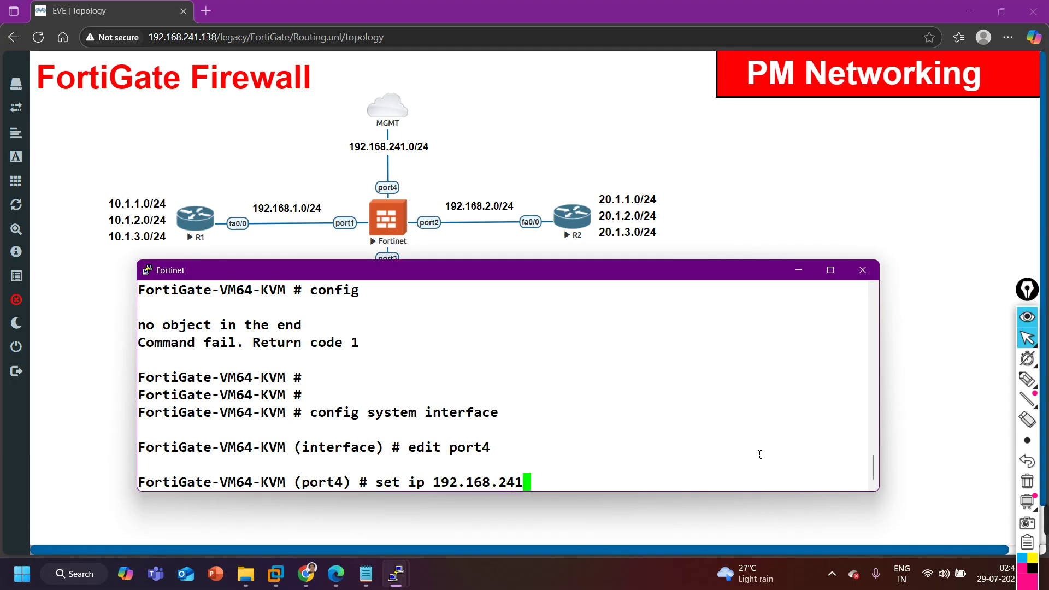
{"action": "key", "text": "BackSpace"}
{"action": "key", "text": "BackSpace"}
{"action": "type", "text": "0/24"}
{"action": "key", "text": "Return"}
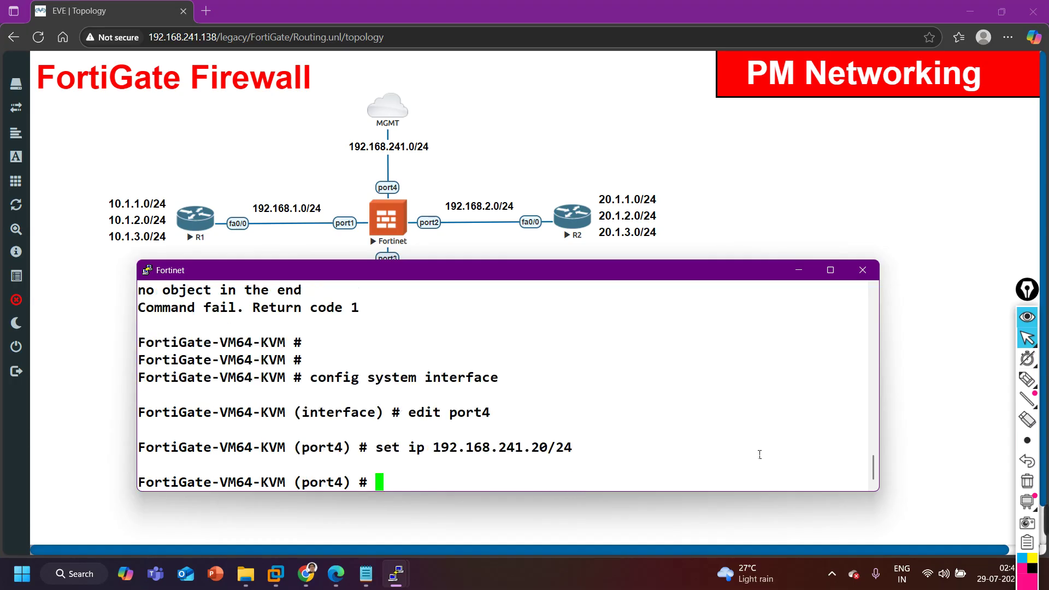
Allow ping, https, http, telnet and ssh access on port4 and commit with end.
{"action": "type", "text": "setyt"}
{"action": "key", "text": "BackSpace"}
{"action": "key", "text": "Left"}
{"action": "key", "text": "Delete"}
{"action": "type", "text": "allowaccess ping https http telnet sh"}
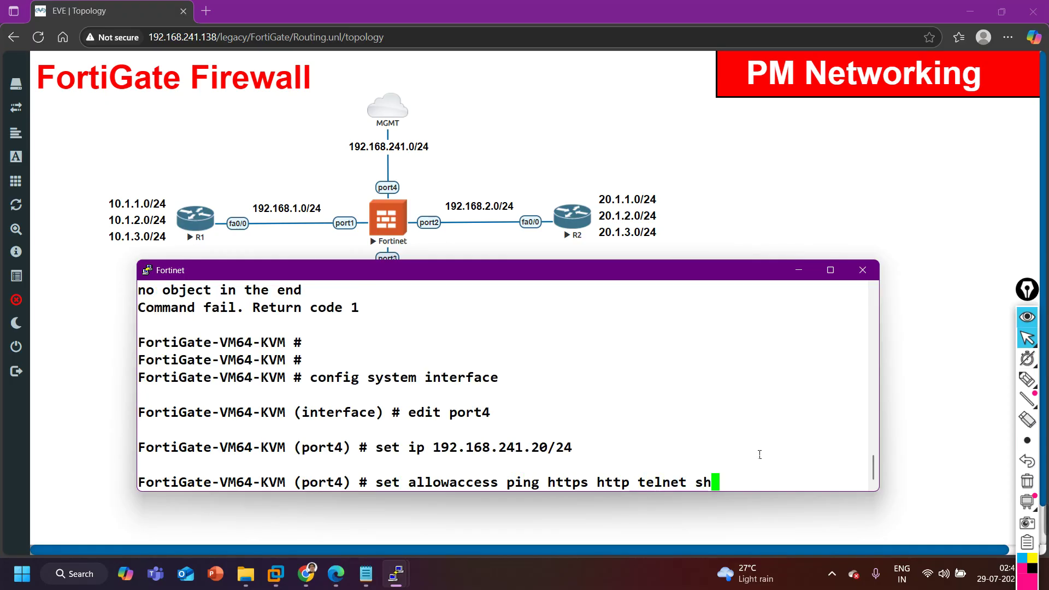
{"action": "type", "text": "h"}
{"action": "key", "text": "Return"}
{"action": "type", "text": "end"}
{"action": "key", "text": "Return"}
{"action": "key", "text": "Return"}
{"action": "key", "text": "Return"}
{"action": "key", "text": "Return"}
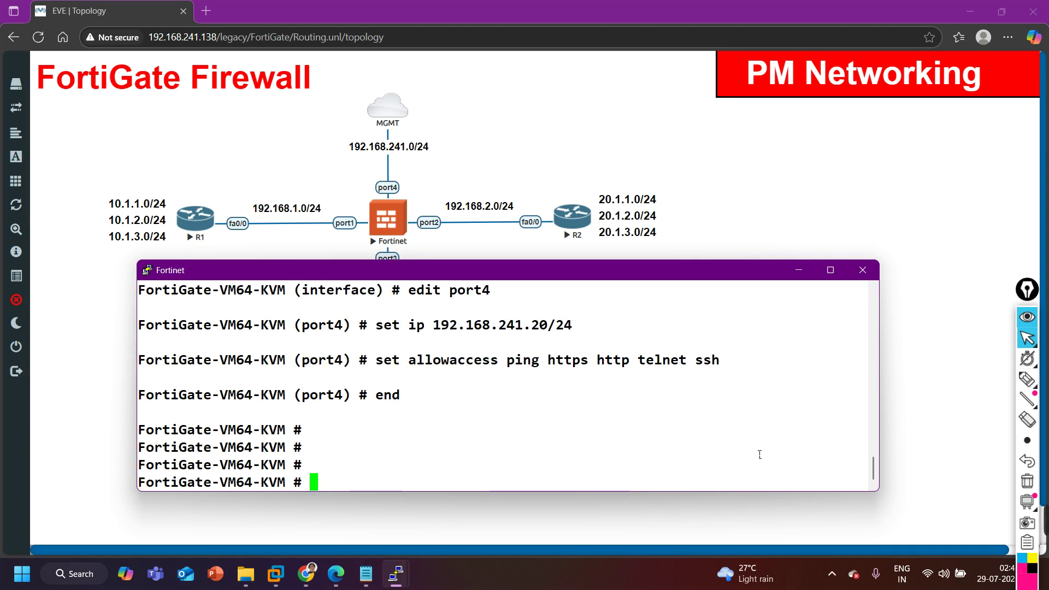
{"action": "key", "text": "Return"}
{"action": "key", "text": "Up"}
{"action": "key", "text": "Up"}
{"action": "key", "text": "Up"}
{"action": "key", "text": "Up"}
{"action": "key", "text": "Up"}
{"action": "type", "text": "?"}
{"action": "key", "text": "Up"}
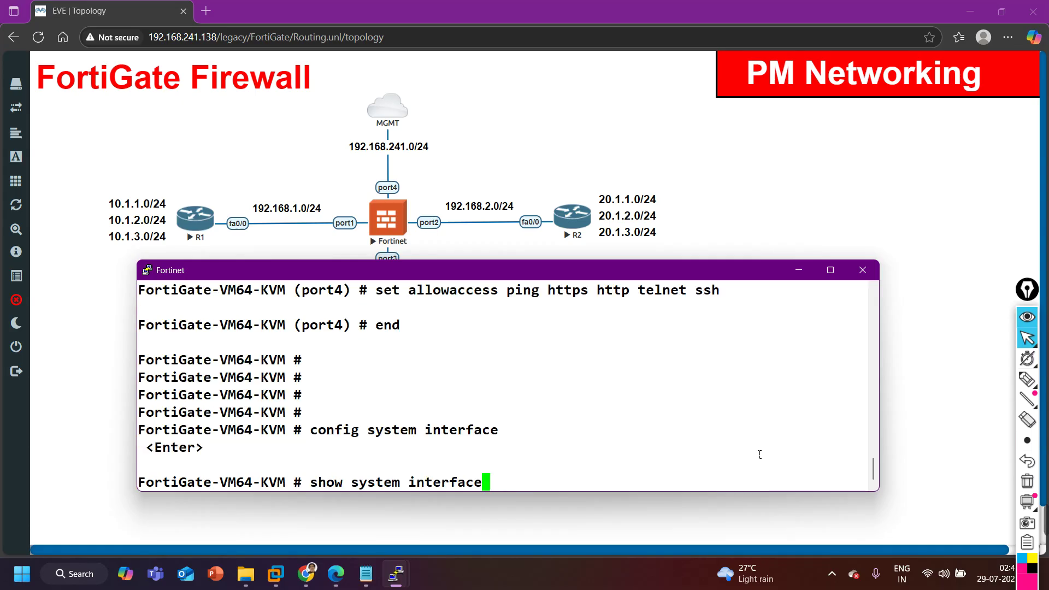
Confirm port4's address 192.168.241.20 in the interface listing.
{"action": "type", "text": "?"}
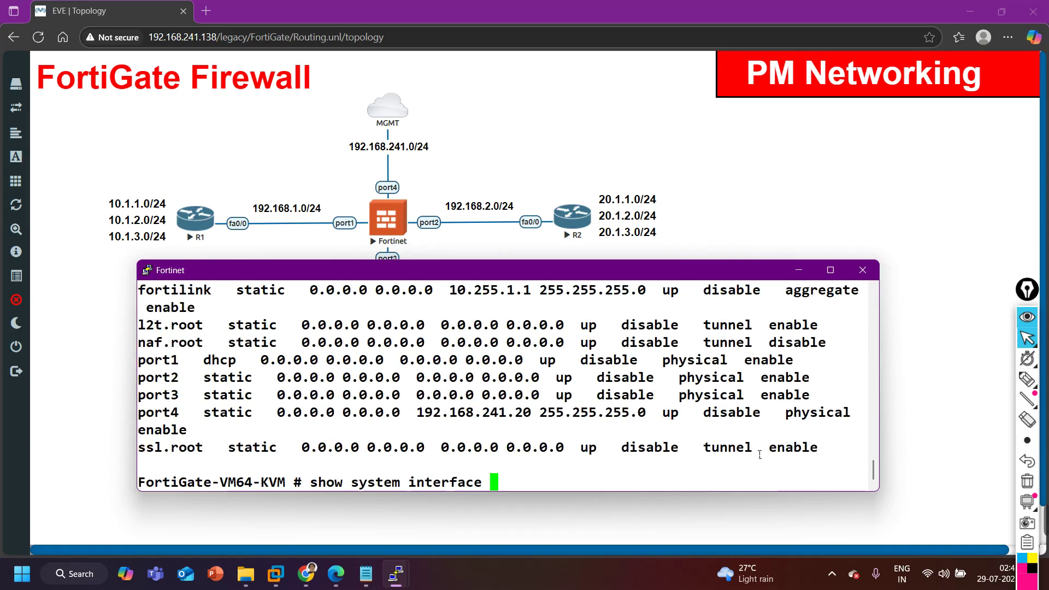
{"action": "left_click_drag", "start_coordinate": [426, 416], "coordinate": [531, 416]}
{"action": "key", "text": "BackSpace"}
{"action": "key", "text": "BackSpace"}
{"action": "key", "text": "BackSpace"}
{"action": "key", "text": "BackSpace"}
{"action": "key", "text": "BackSpace"}
{"action": "key", "text": "BackSpace"}
{"action": "key", "text": "BackSpace"}
{"action": "key", "text": "BackSpace"}
{"action": "key", "text": "BackSpace"}
{"action": "key", "text": "BackSpace"}
{"action": "key", "text": "BackSpace"}
{"action": "key", "text": "BackSpace"}
{"action": "key", "text": "BackSpace"}
{"action": "key", "text": "BackSpace"}
{"action": "key", "text": "BackSpace"}
{"action": "key", "text": "BackSpace"}
{"action": "key", "text": "BackSpace"}
{"action": "key", "text": "BackSpace"}
{"action": "key", "text": "BackSpace"}
{"action": "key", "text": "BackSpace"}
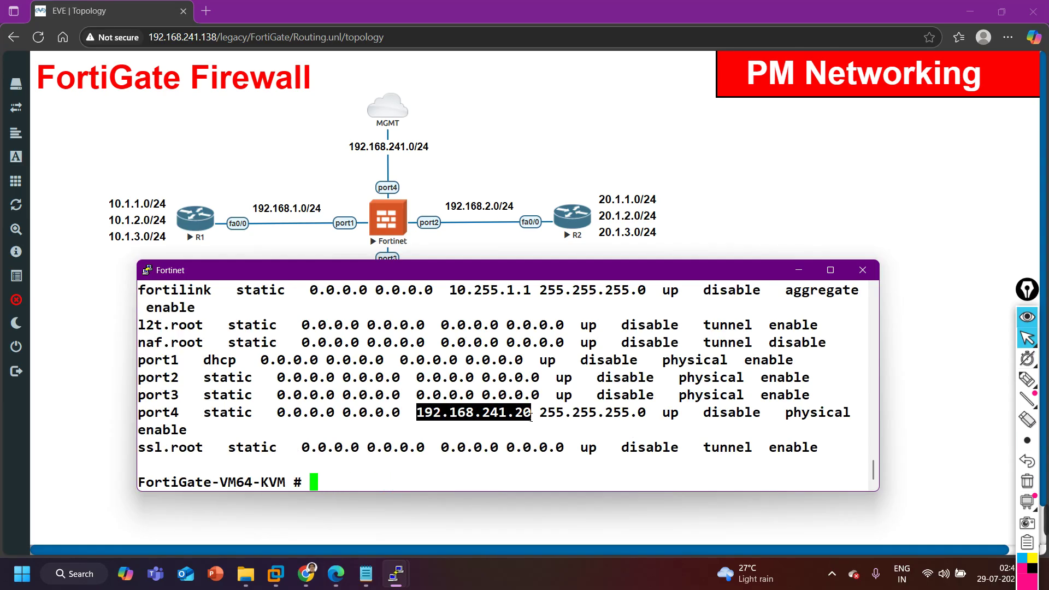
Ping 192.168.241.138 from the FortiGate and stop it after the replies.
{"action": "type", "text": "execute "}
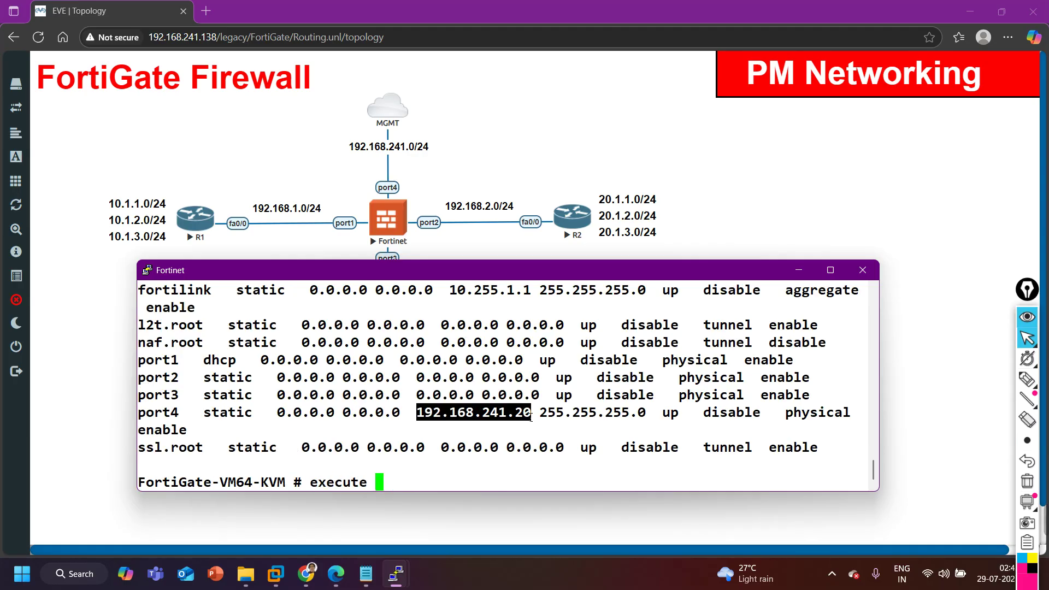
{"action": "type", "text": "ping 1"}
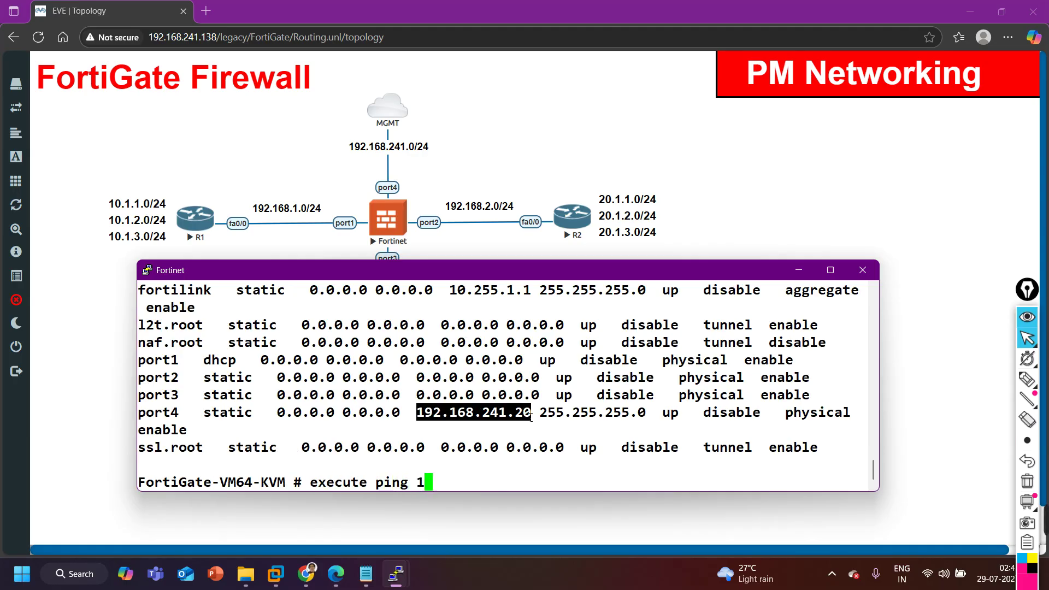
{"action": "type", "text": "92.168.24"}
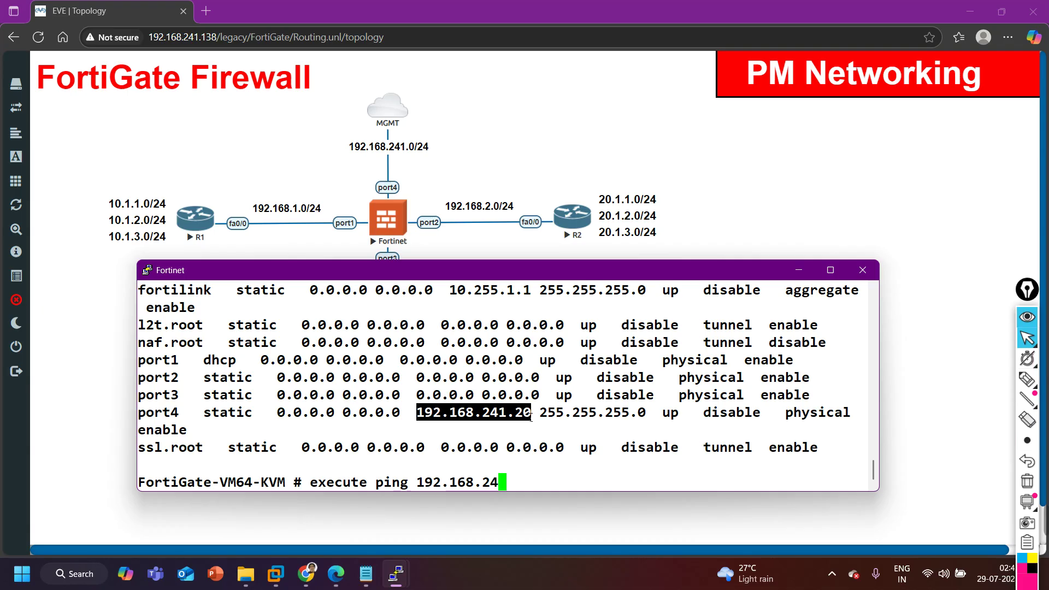
{"action": "type", "text": "1.138"}
{"action": "key", "text": "Return"}
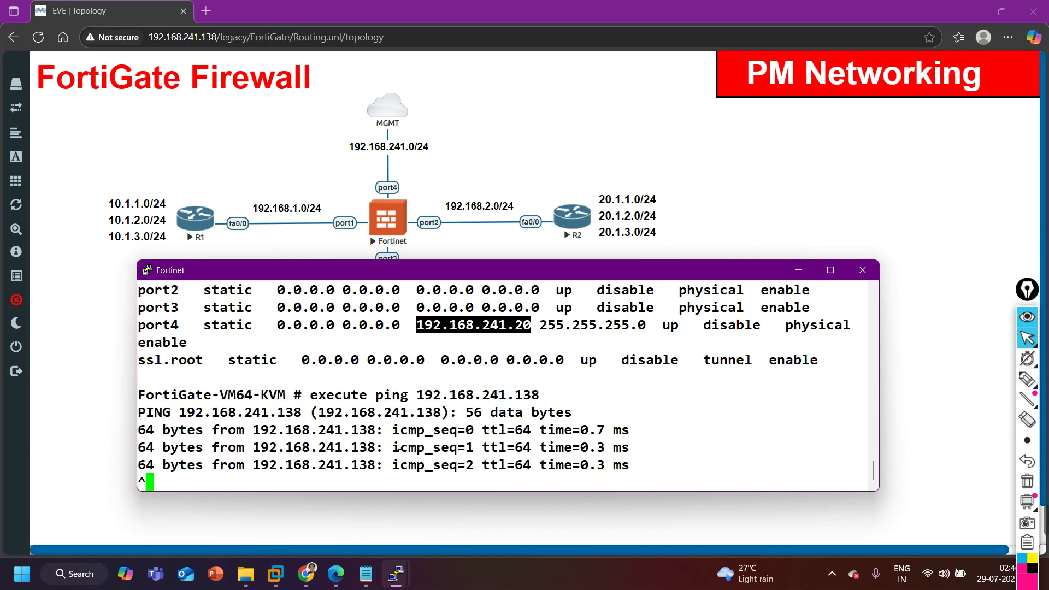
{"action": "key", "text": "ctrl+c"}
From a Windows Command Prompt, ping 192.168.241.20 (3 of 4 replies), then close the window.
{"action": "left_click", "coordinate": [75, 579]}
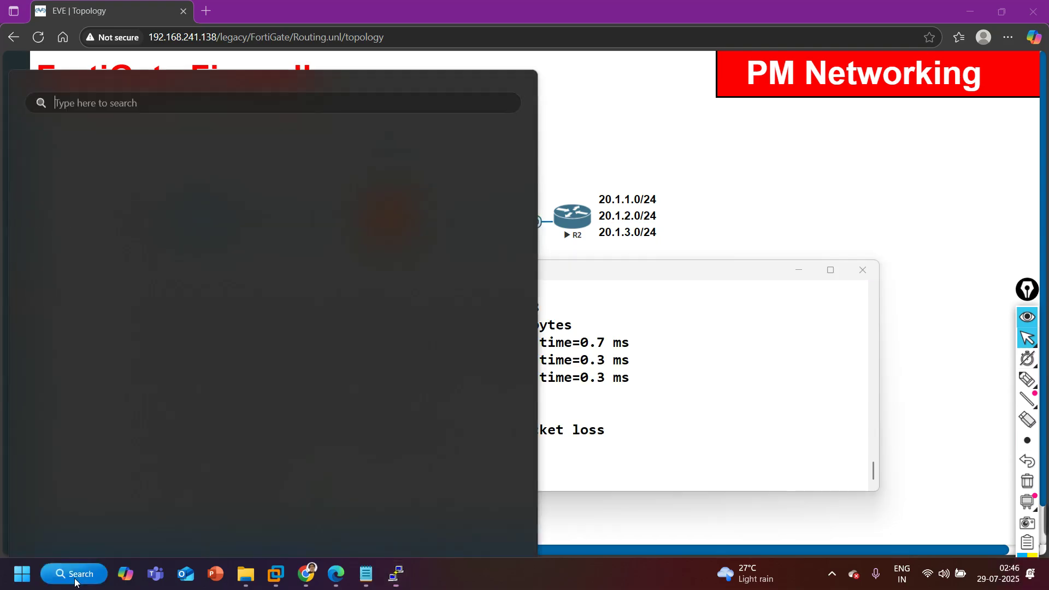
{"action": "type", "text": "cmd"}
{"action": "key", "text": "Return"}
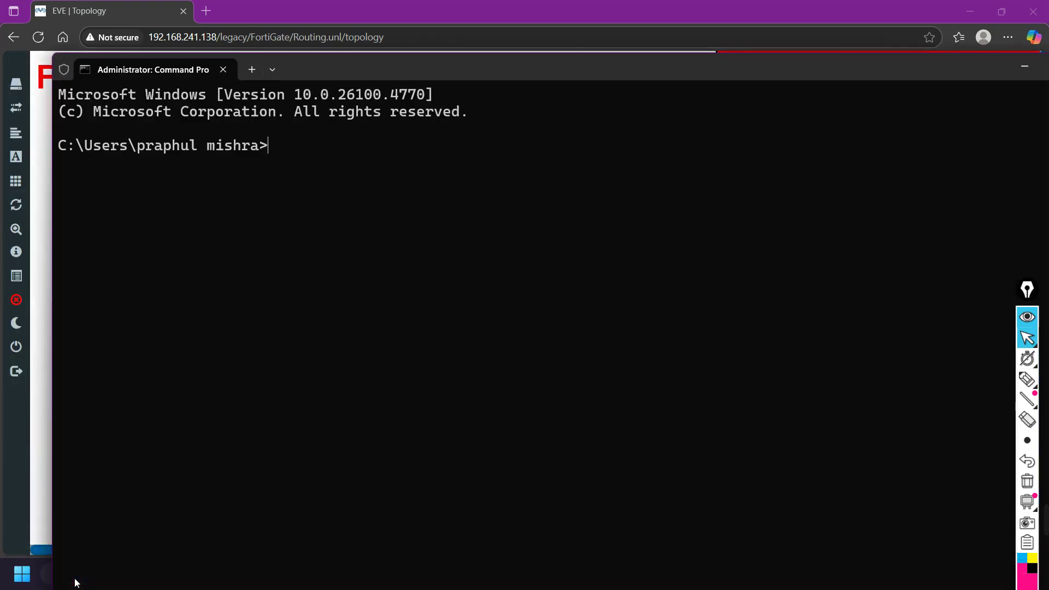
{"action": "type", "text": "ping 192.168.241"}
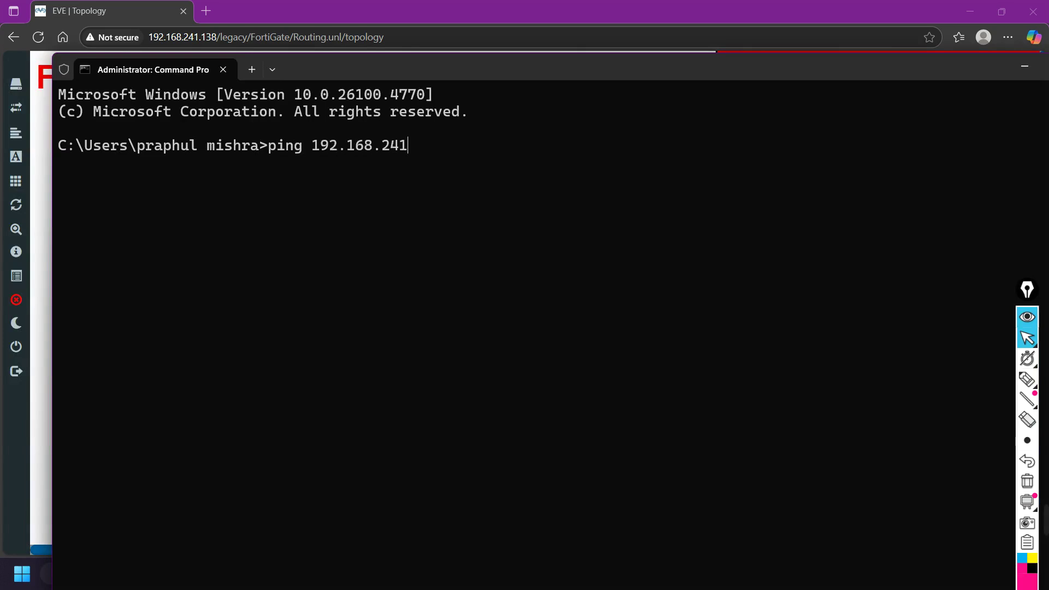
{"action": "type", "text": ".20"}
{"action": "key", "text": "Return"}
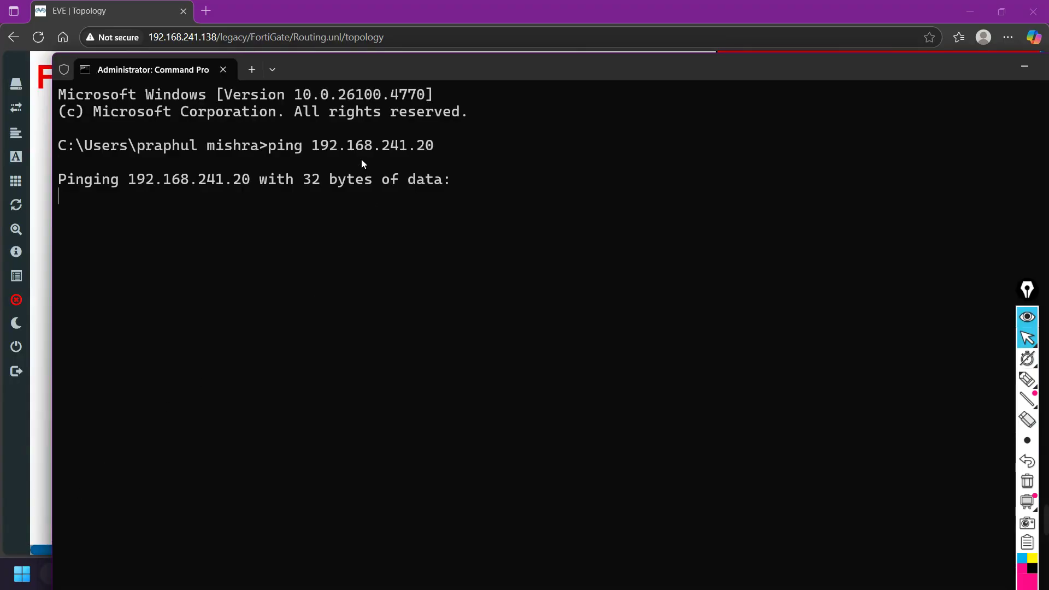
{"action": "left_click_drag", "start_coordinate": [397, 60], "coordinate": [397, 153]}
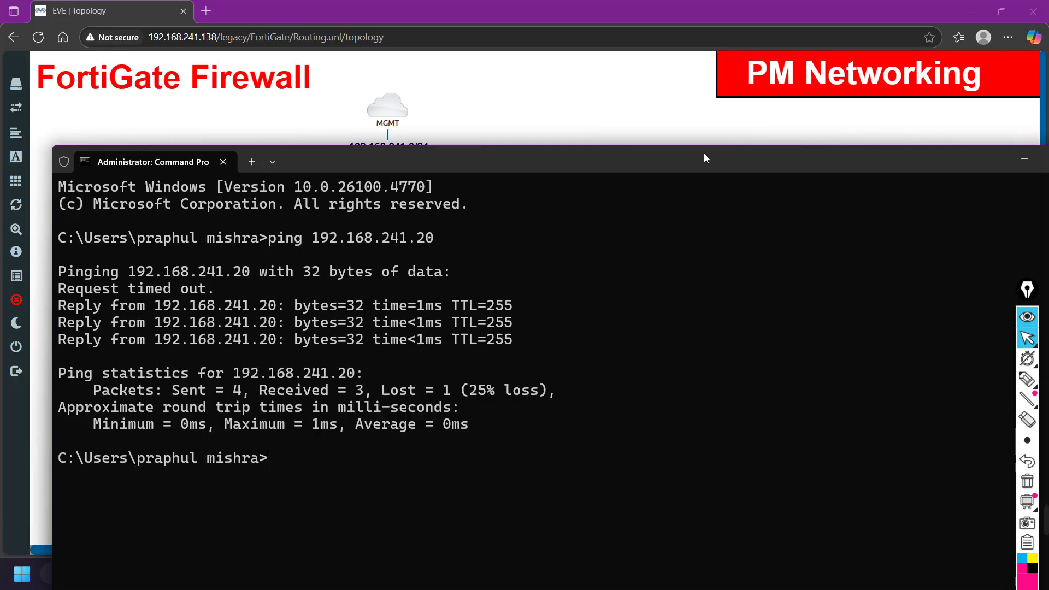
{"action": "left_click", "coordinate": [986, 155]}
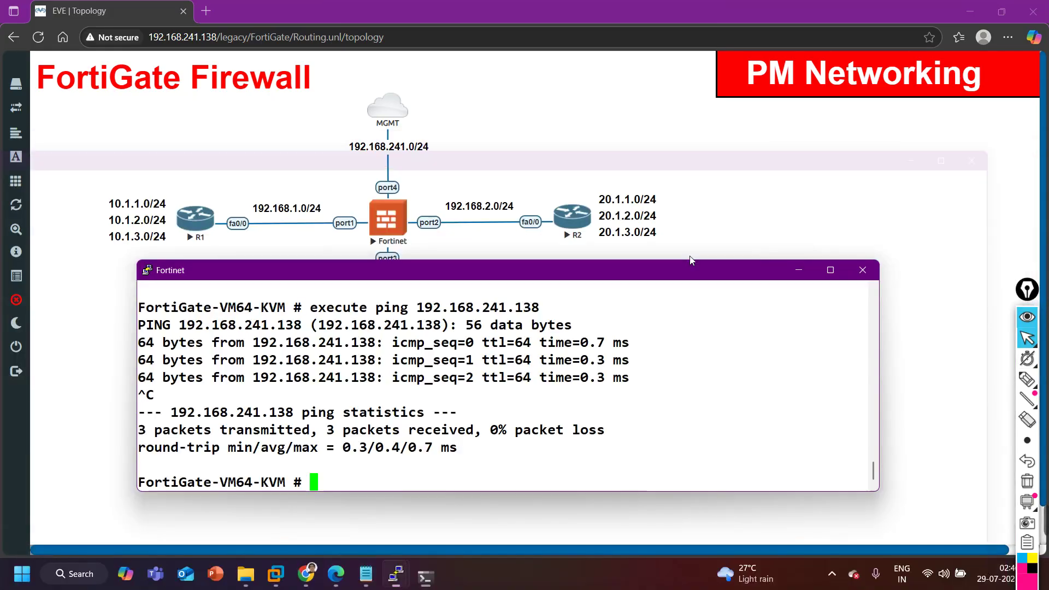
Launch Opera, close the old tab and load the FortiGate page at 192.168.241.20.
{"action": "left_click", "coordinate": [80, 579]}
{"action": "type", "text": "op"}
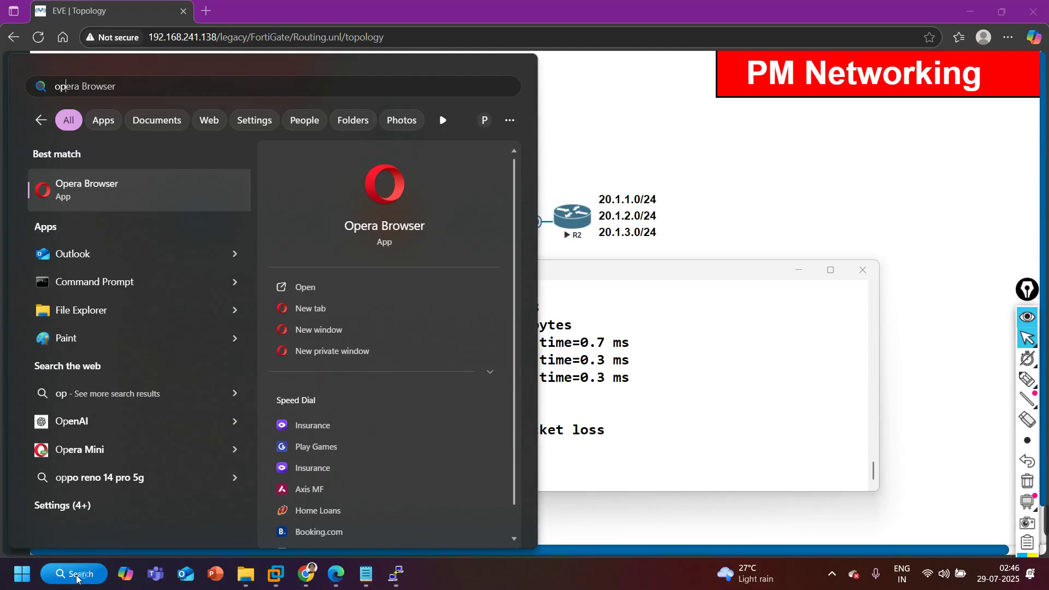
{"action": "key", "text": "Return"}
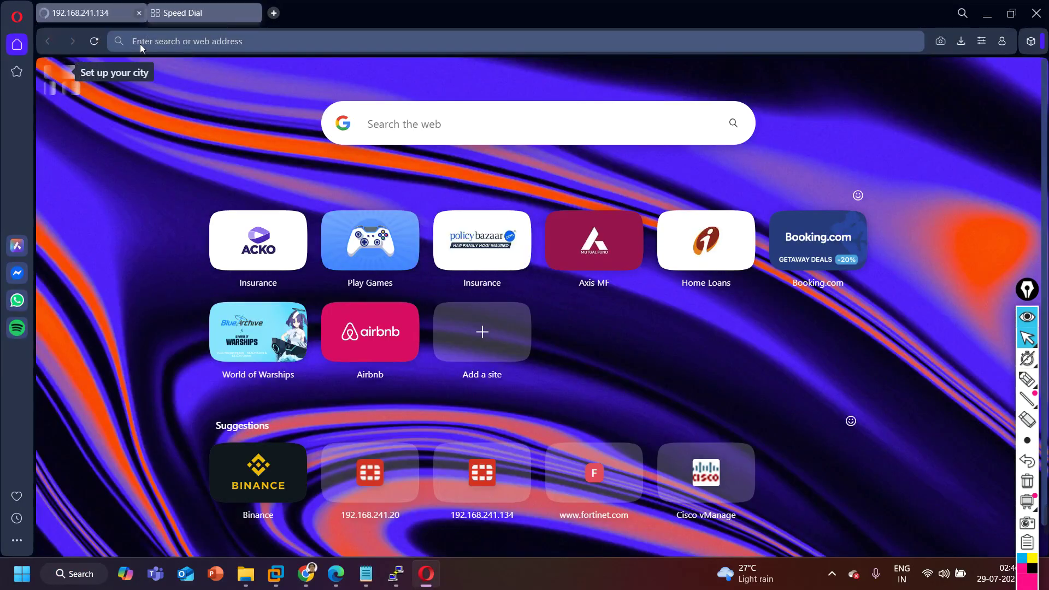
{"action": "left_click", "coordinate": [143, 13]}
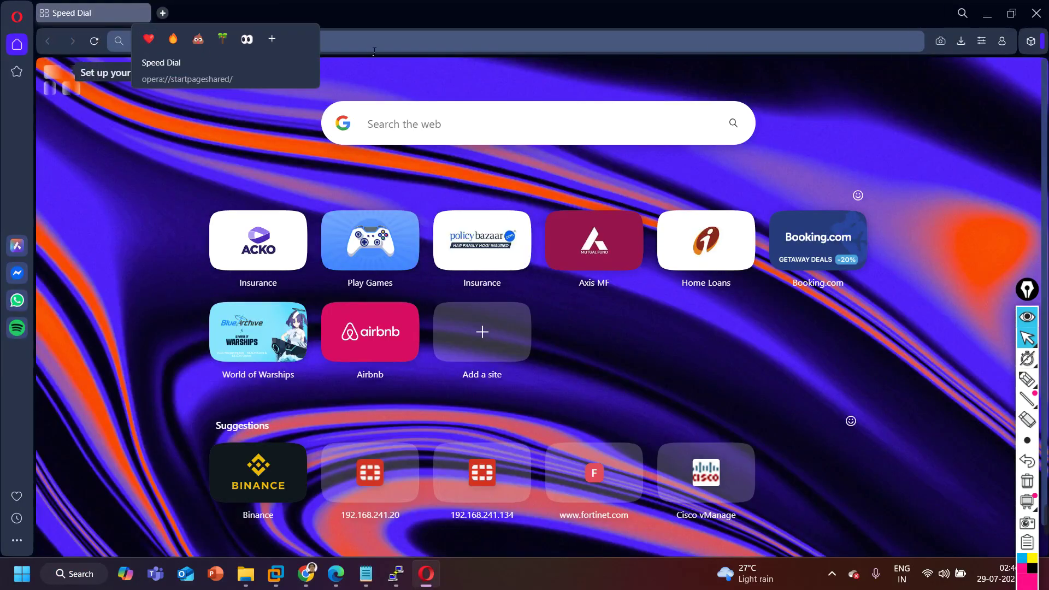
{"action": "left_click", "coordinate": [373, 49]}
{"action": "type", "text": "192.168.241.20"}
{"action": "key", "text": "Return"}
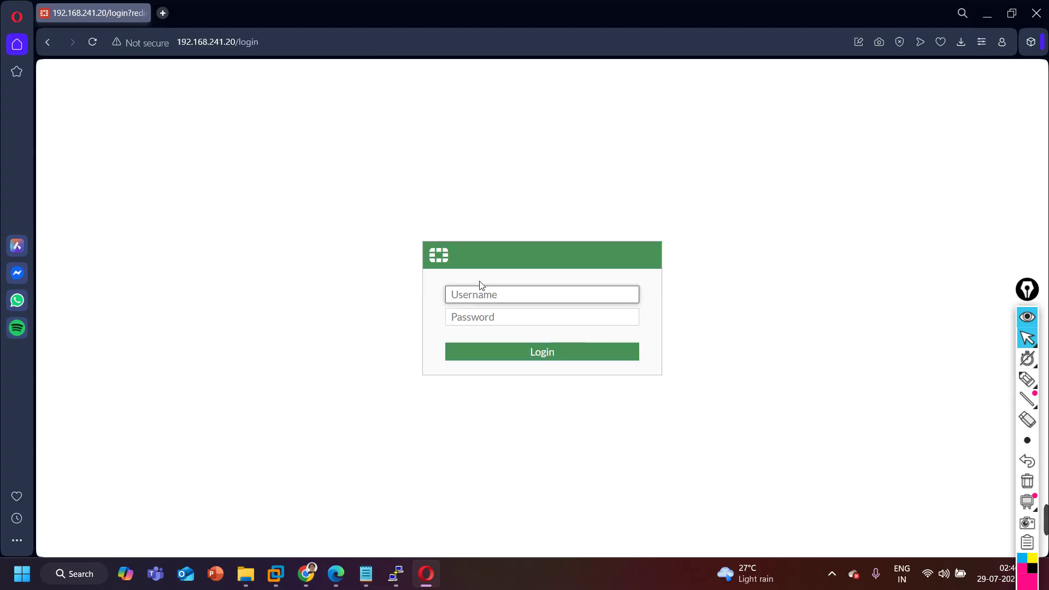
Log in as admin, postpone setup, dismiss the notices, then minimize the browser.
{"action": "type", "text": "admin"}
{"action": "key", "text": "Tab"}
{"action": "type", "text": "•••••"}
{"action": "key", "text": "Return"}
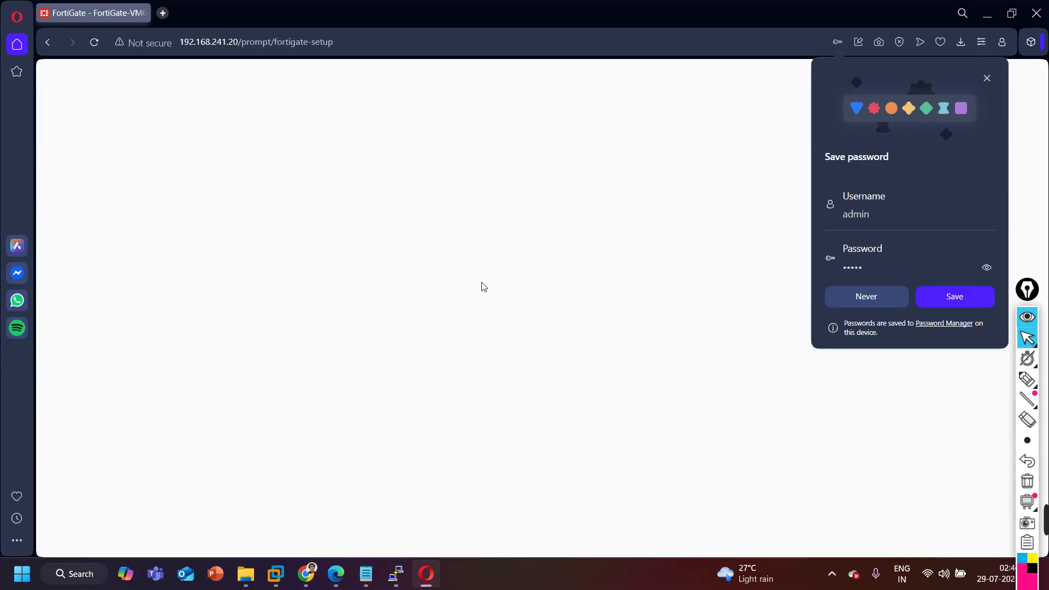
{"action": "left_click", "coordinate": [987, 78]}
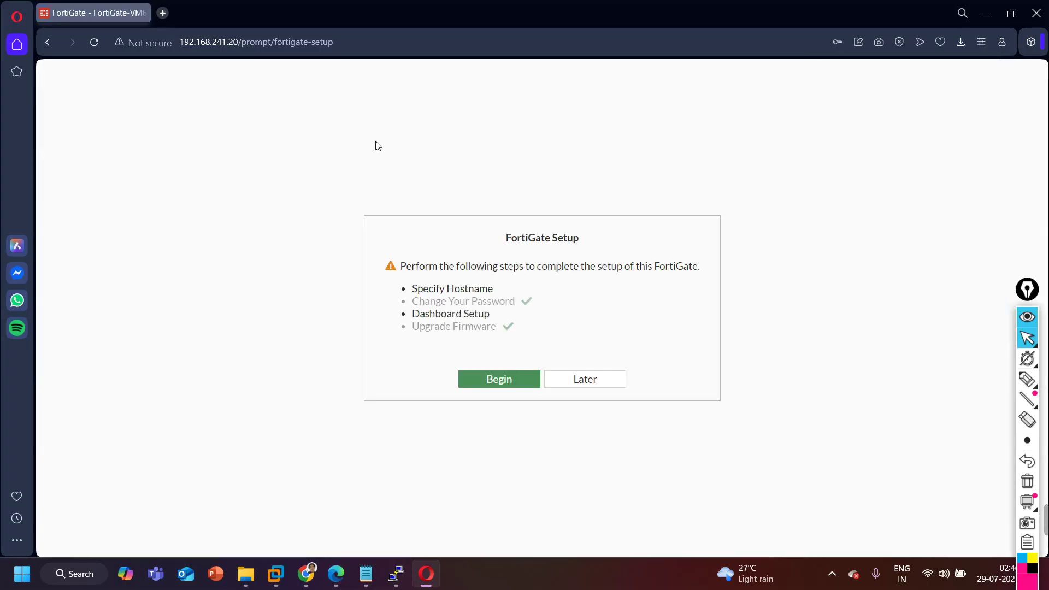
{"action": "left_click", "coordinate": [607, 377]}
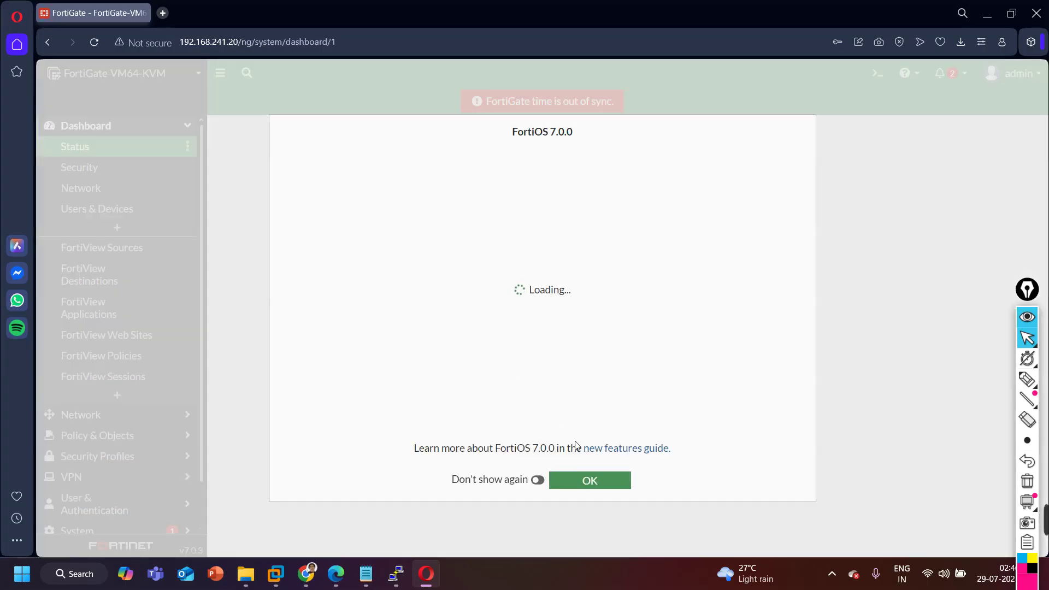
{"action": "left_click", "coordinate": [597, 482]}
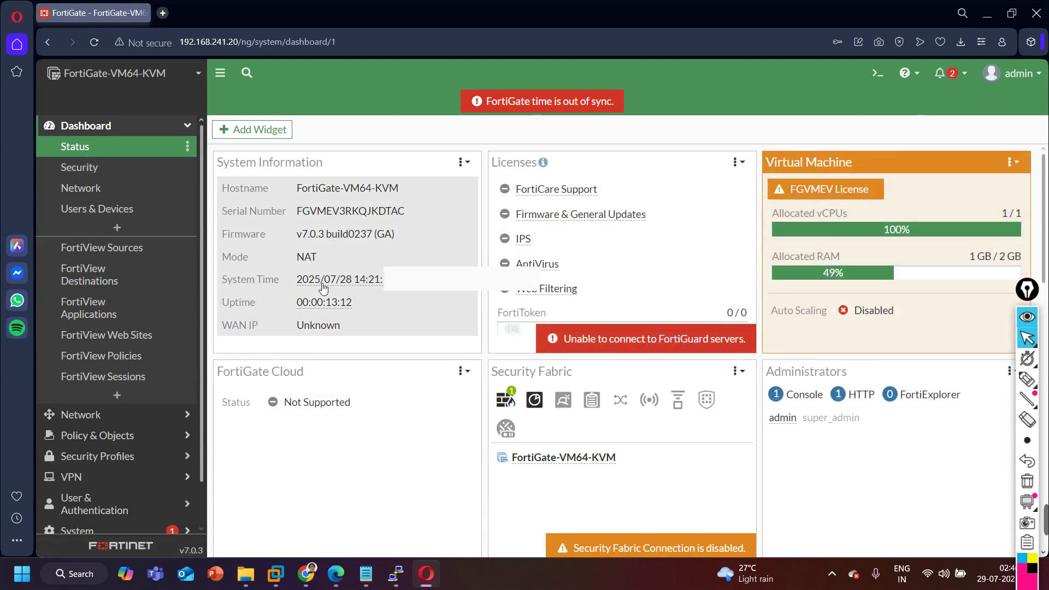
{"action": "left_click", "coordinate": [339, 192]}
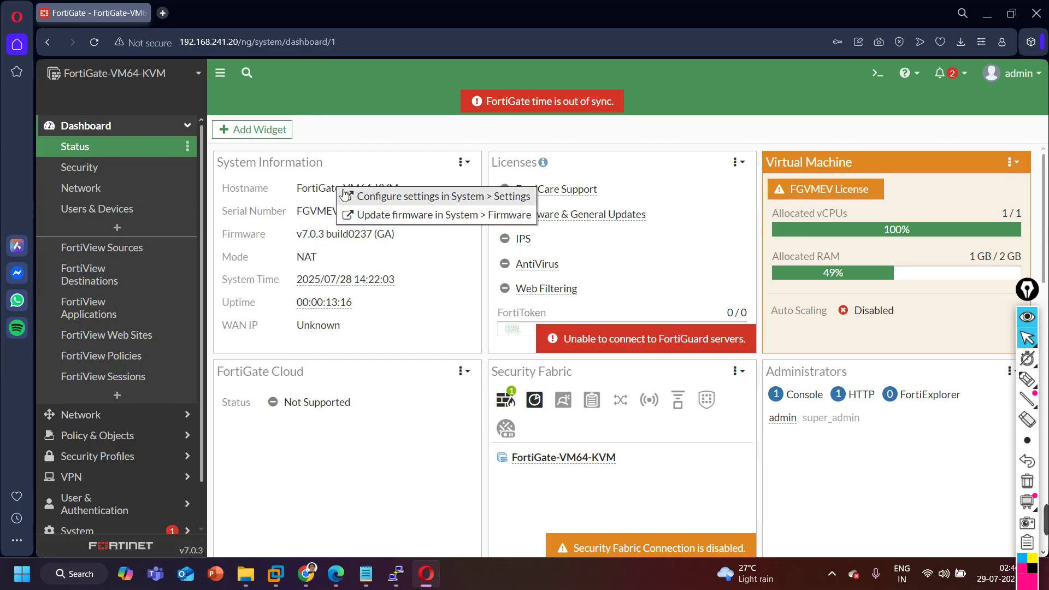
{"action": "left_click", "coordinate": [365, 131]}
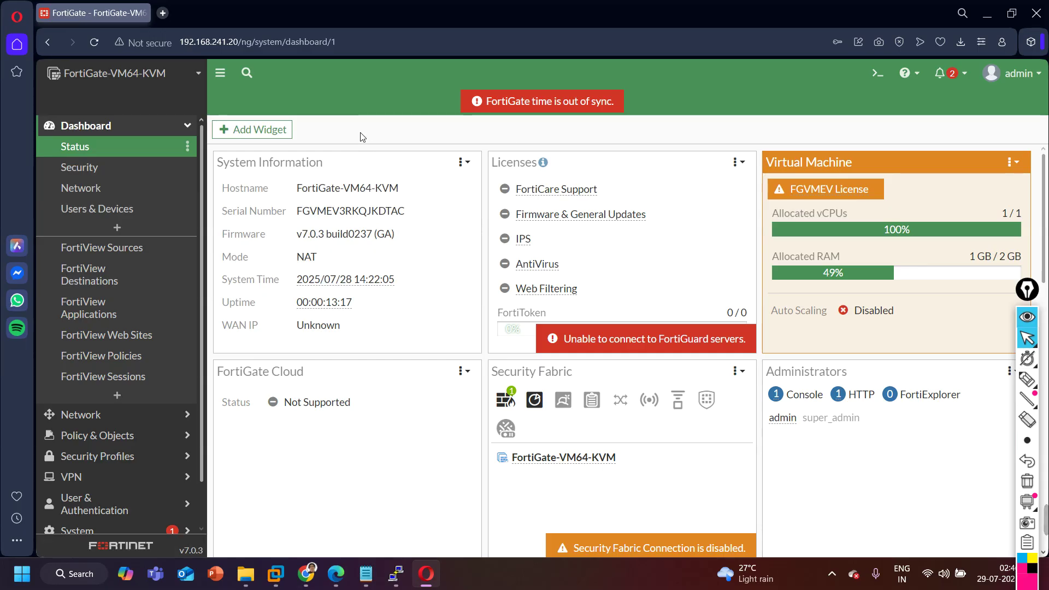
{"action": "left_click", "coordinate": [998, 22]}
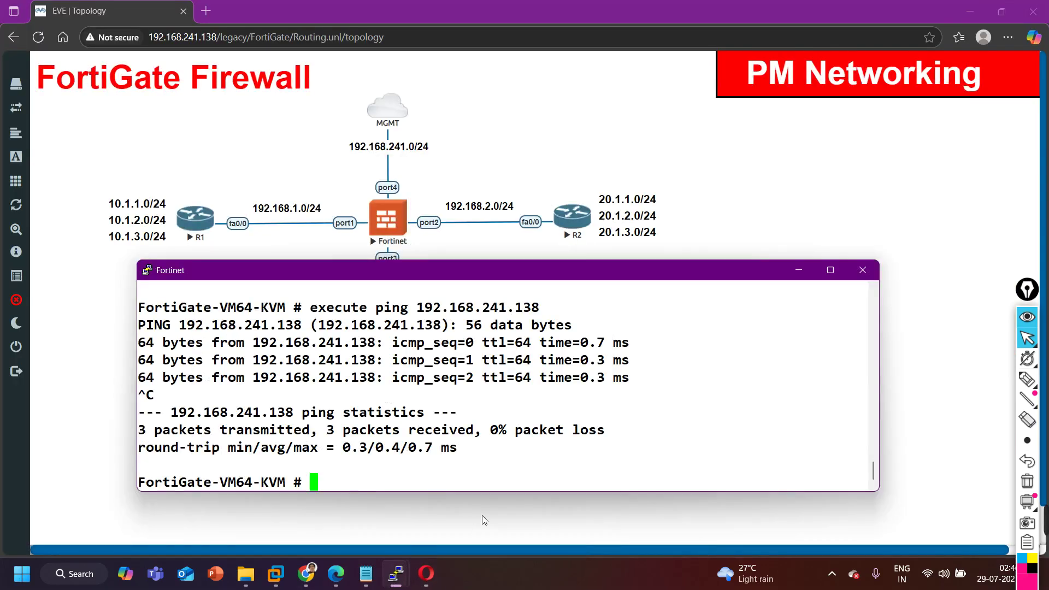
Set the hostname to FortiGate-1 via 'config system global' in the console, then return to the web page.
{"action": "type", "text": "config "}
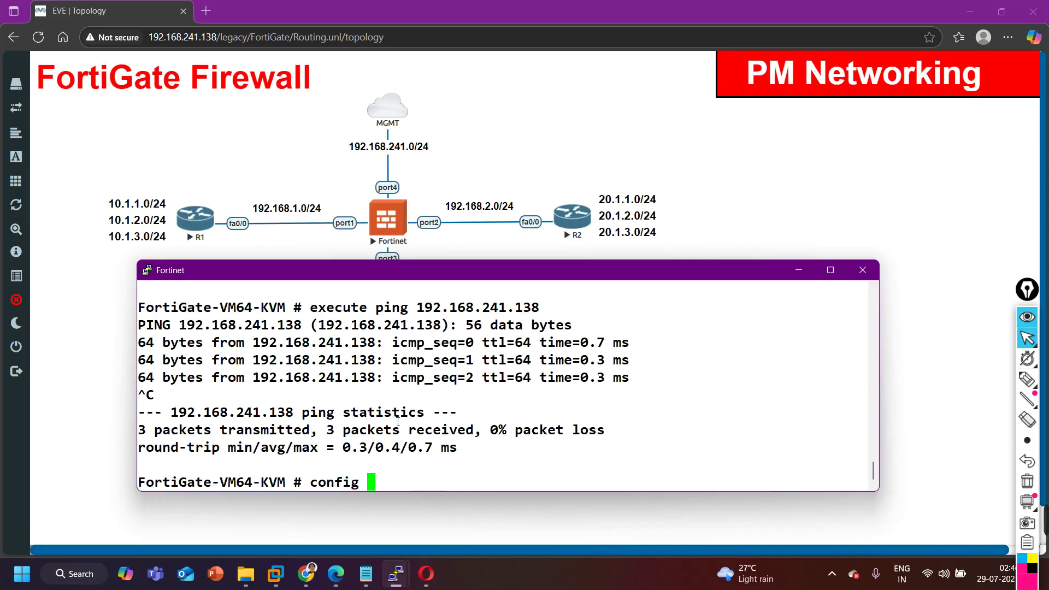
{"action": "type", "text": "system global"}
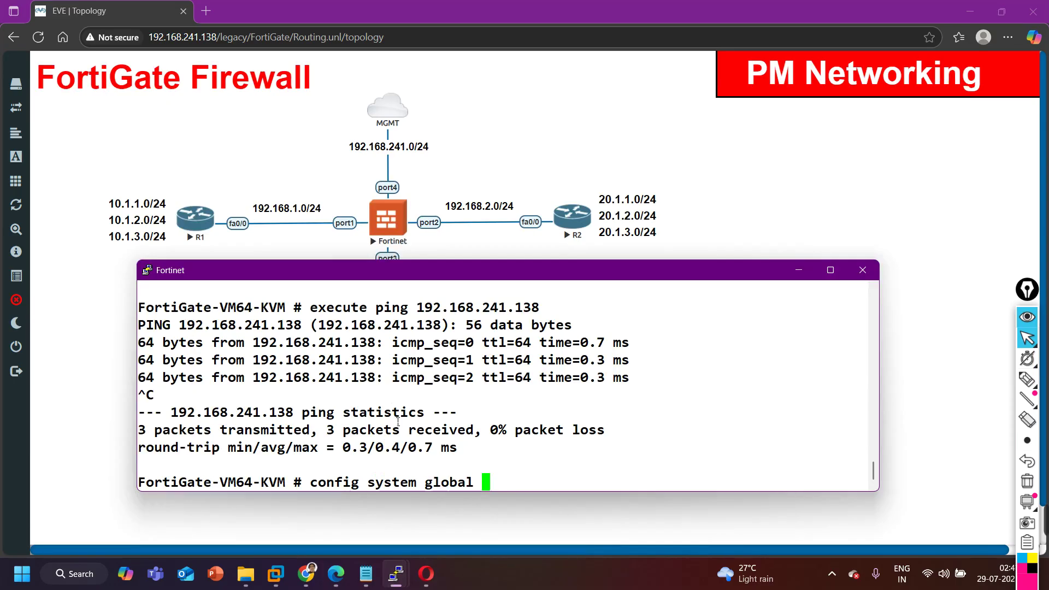
{"action": "key", "text": "Return"}
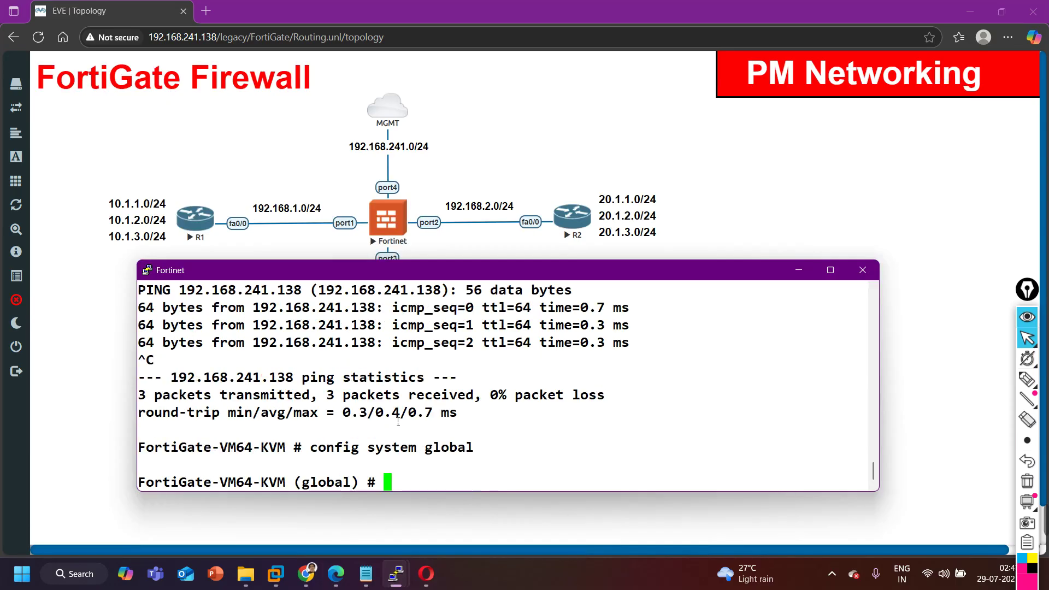
{"action": "type", "text": "set hostname "}
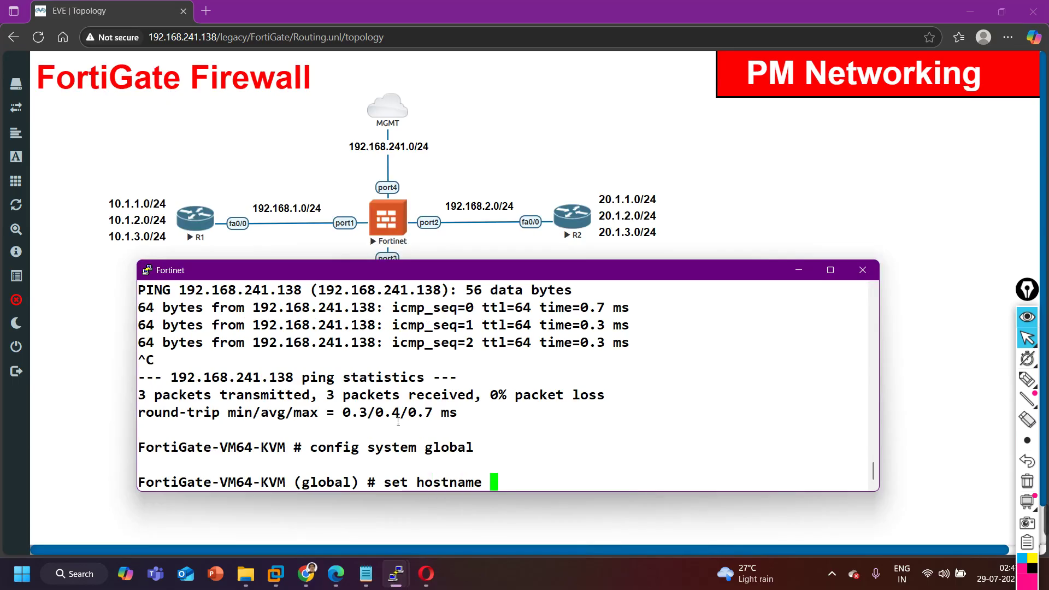
{"action": "type", "text": "FortiG"}
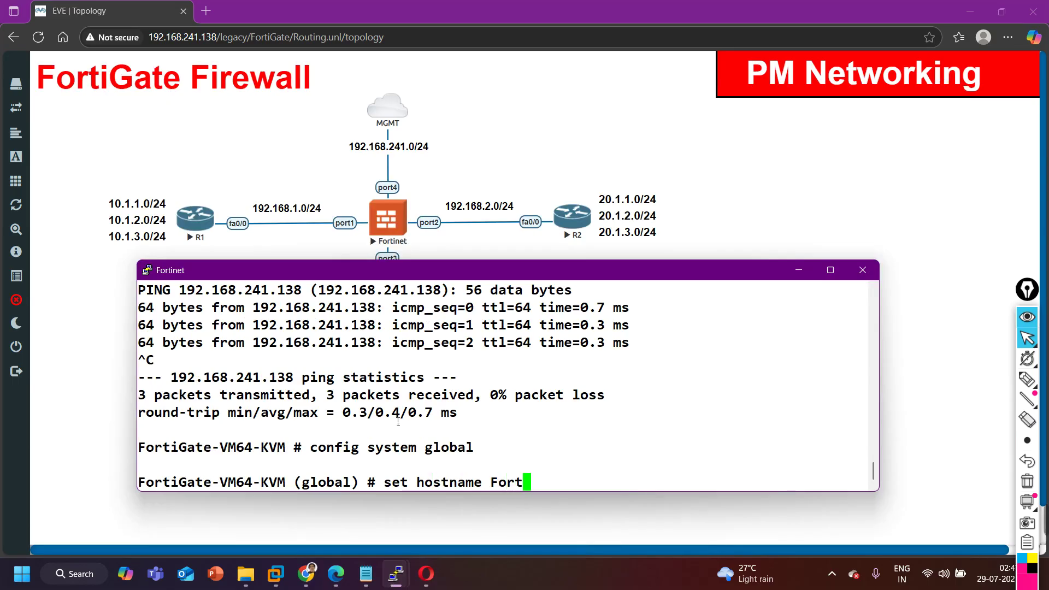
{"action": "type", "text": "ate-1"}
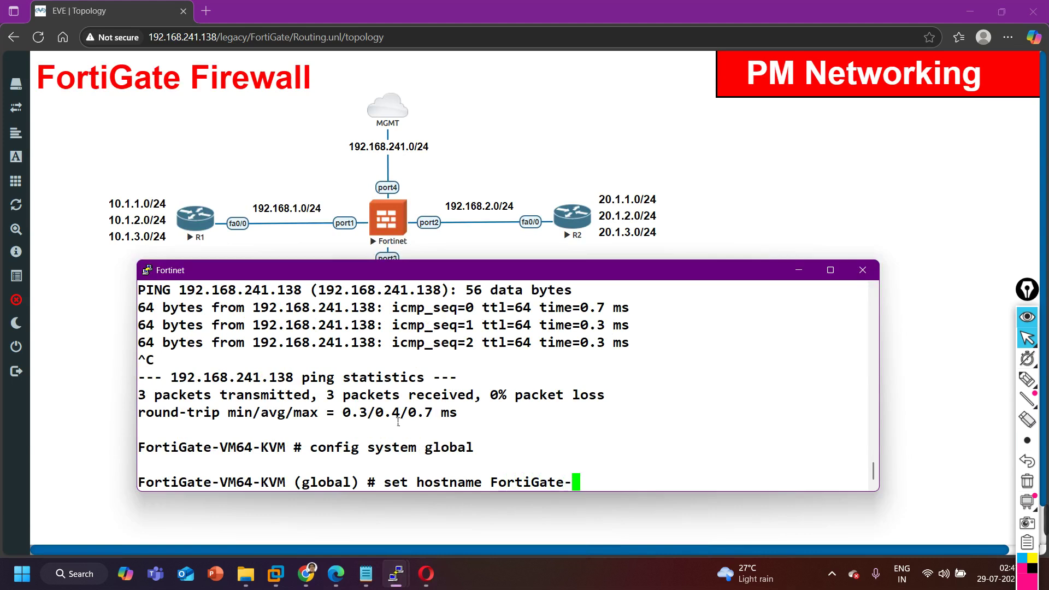
{"action": "key", "text": "Return"}
{"action": "type", "text": "end"}
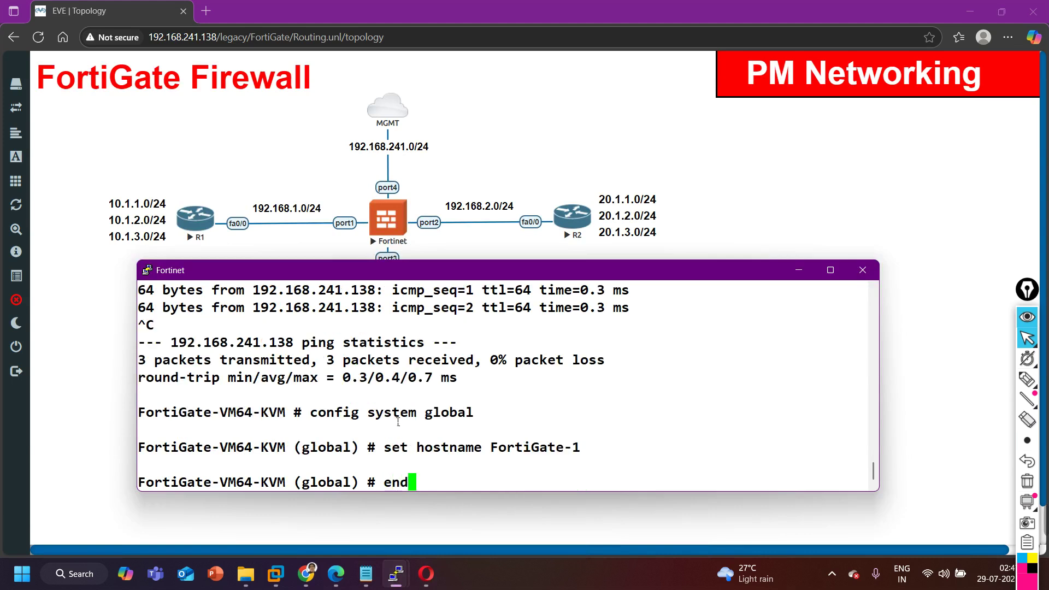
{"action": "key", "text": "Return"}
{"action": "left_click", "coordinate": [427, 574]}
Refresh the dashboard, then open Network > Interfaces and select port1.
{"action": "left_click", "coordinate": [94, 44]}
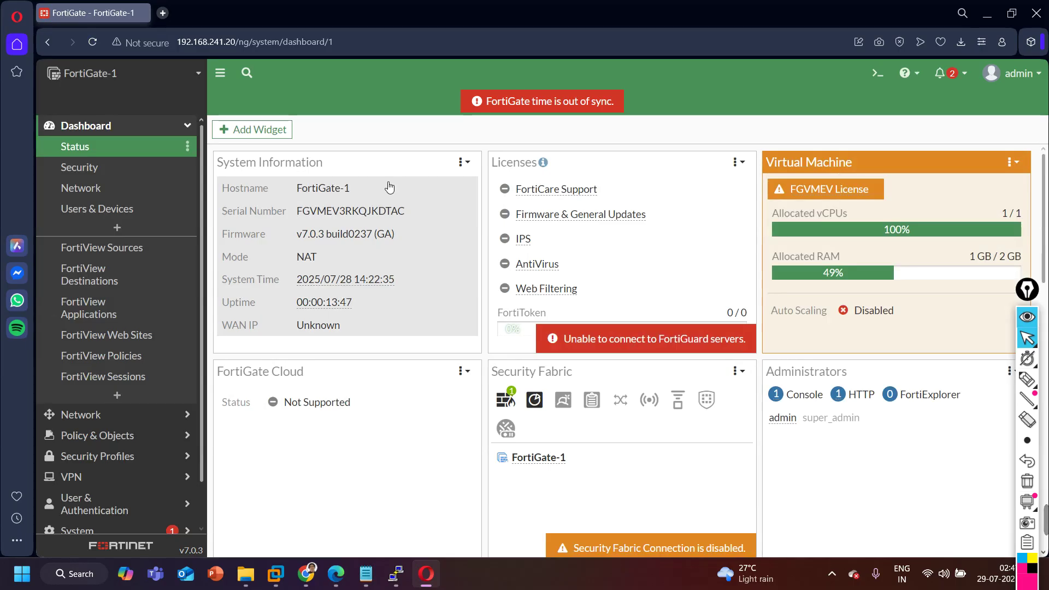
{"action": "left_click", "coordinate": [189, 128]}
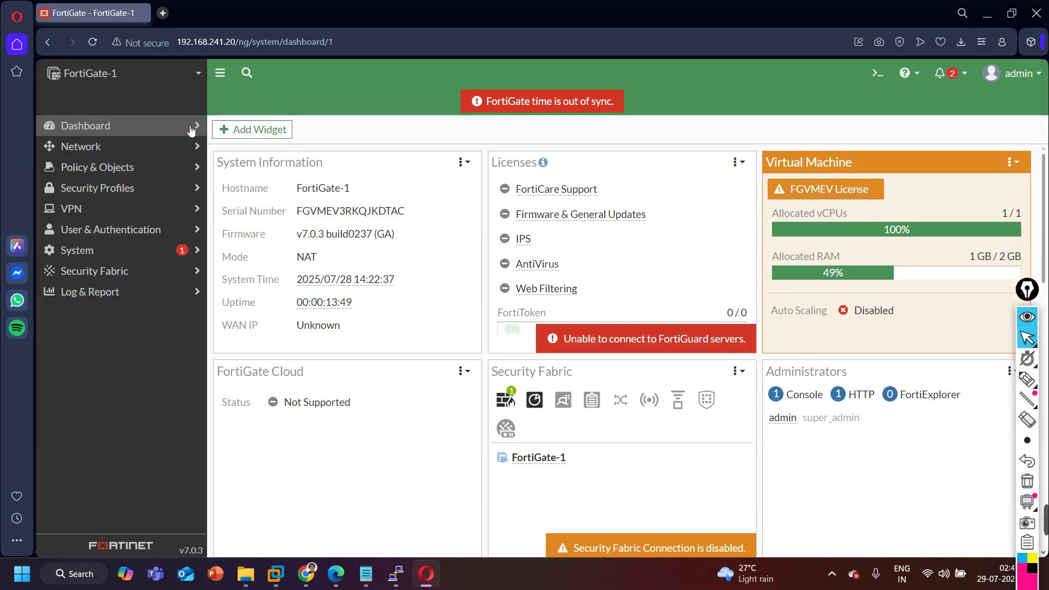
{"action": "left_click", "coordinate": [104, 148]}
{"action": "left_click", "coordinate": [107, 173]}
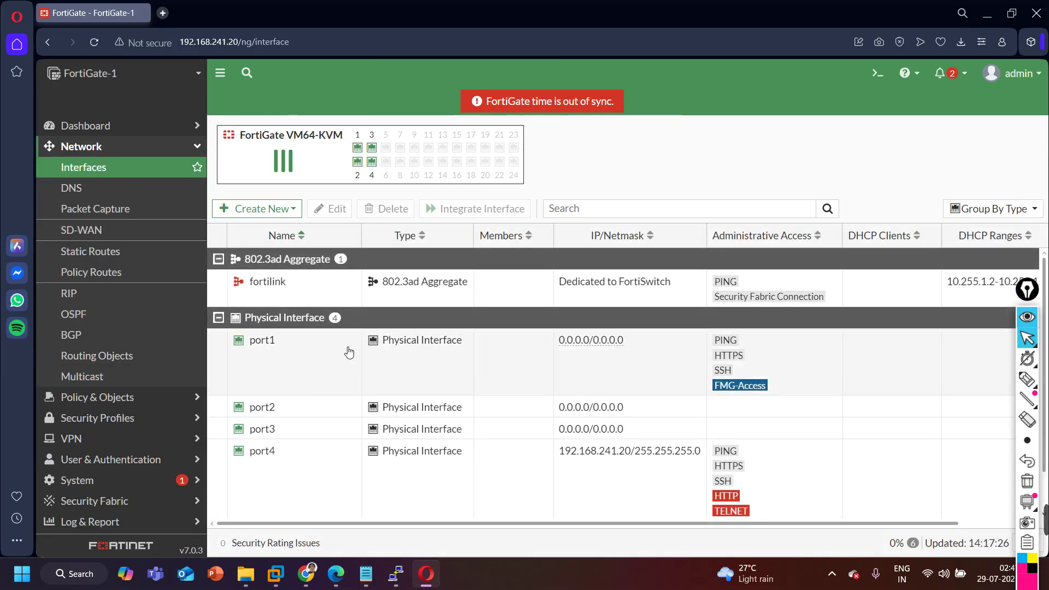
{"action": "left_click", "coordinate": [305, 355]}
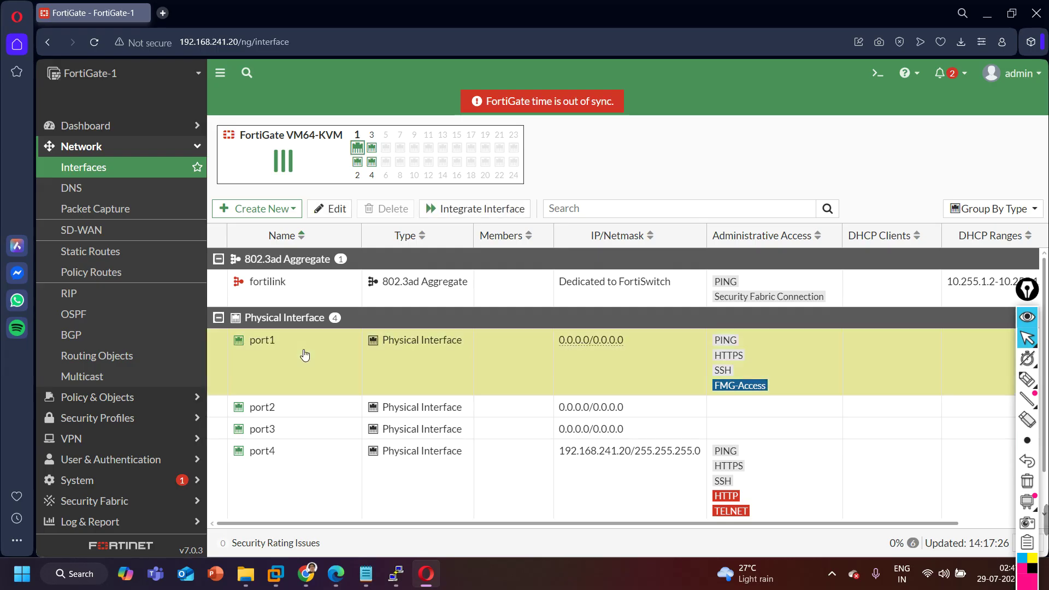
Open port1's settings and give it the alias Connected-to-R1.
{"action": "double_click", "coordinate": [435, 343]}
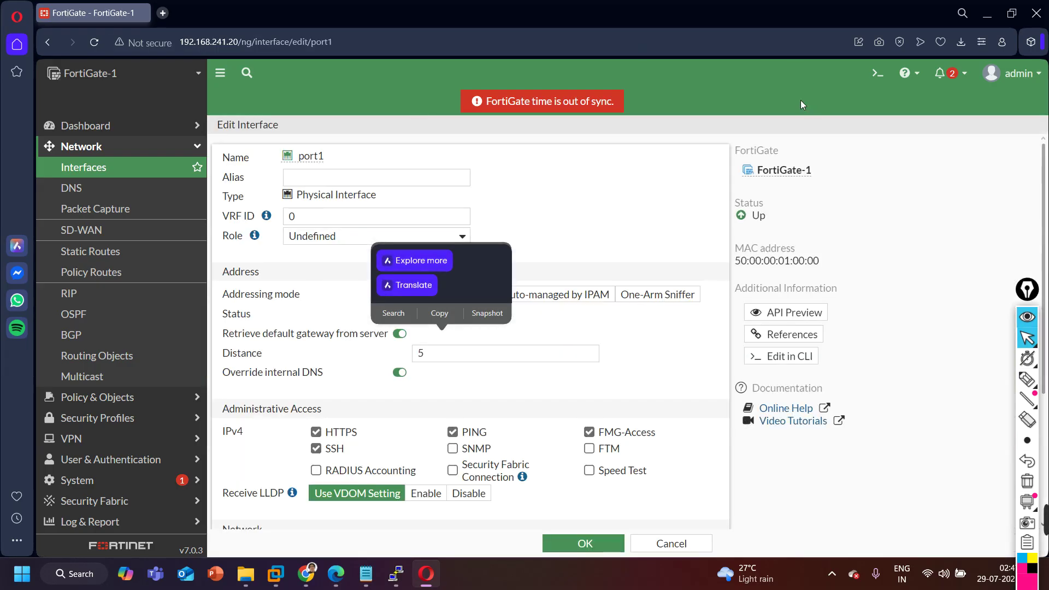
{"action": "left_click", "coordinate": [330, 177]}
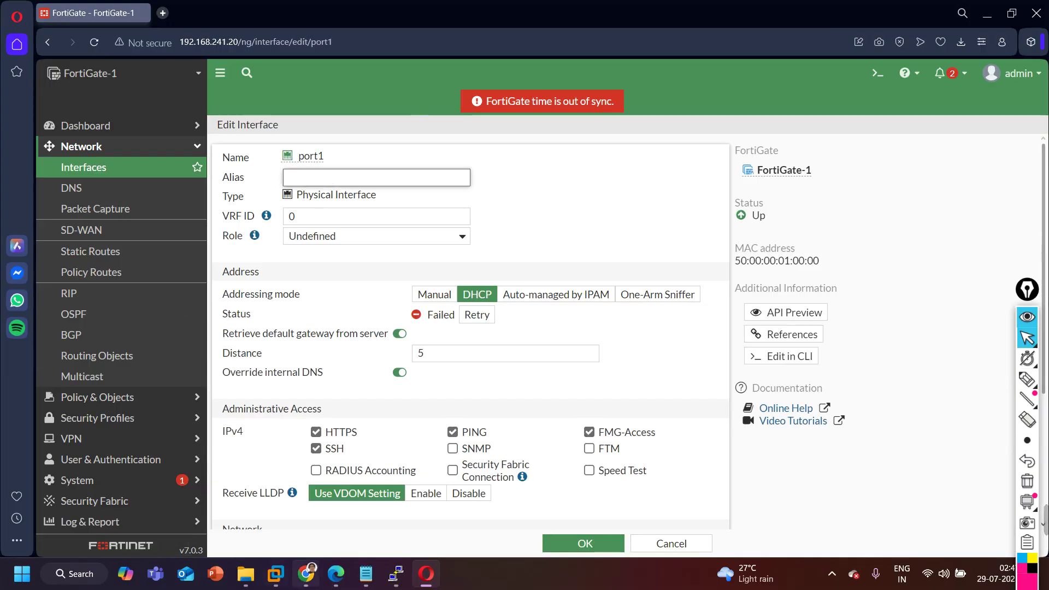
{"action": "left_click", "coordinate": [335, 574]}
{"action": "left_click", "coordinate": [337, 580]}
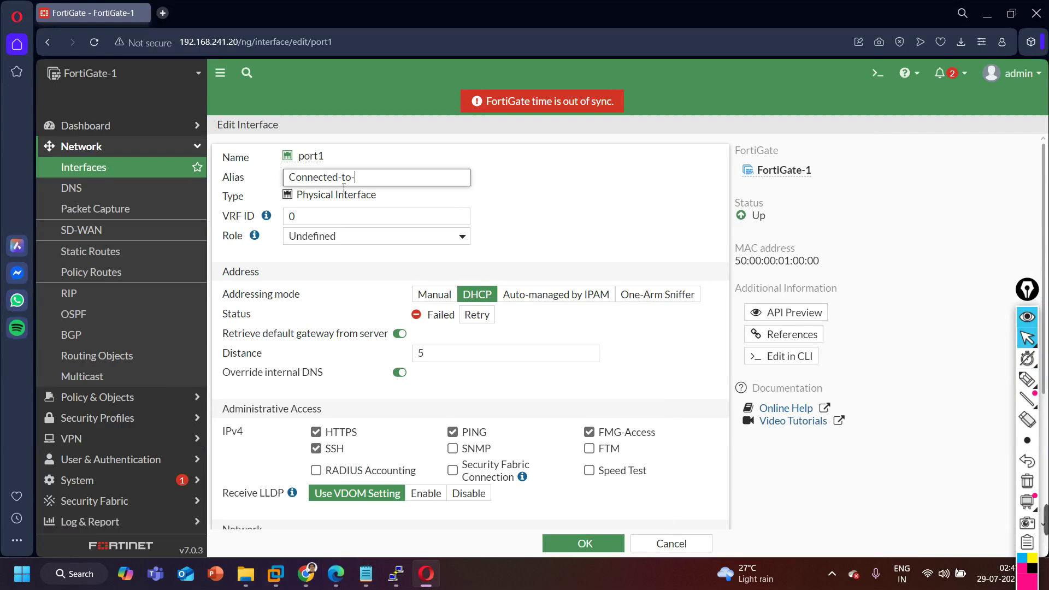
{"action": "triple_click", "coordinate": [343, 187]}
{"action": "key", "text": "ctrl+c"}
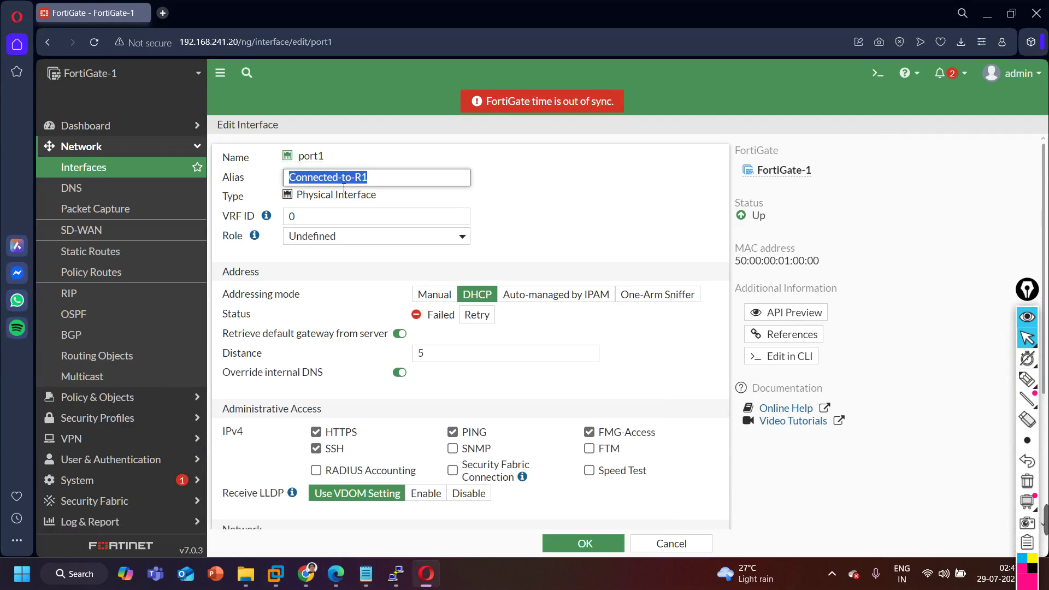
{"action": "left_click", "coordinate": [607, 203]}
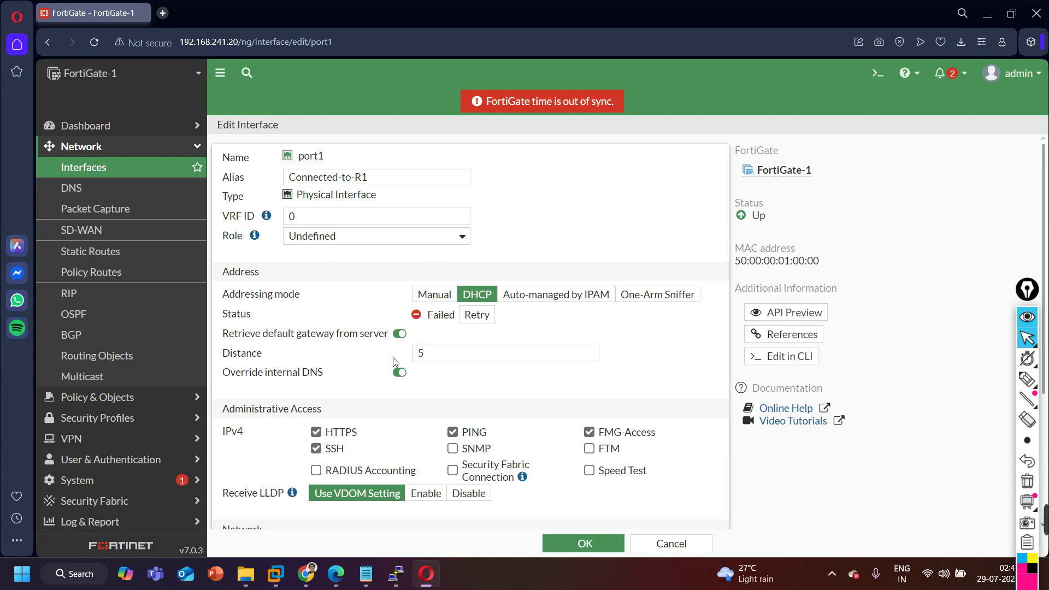
Give port1 manual address 192.168.1.10/24, disable FMG-Access, and save.
{"action": "left_click", "coordinate": [447, 294]}
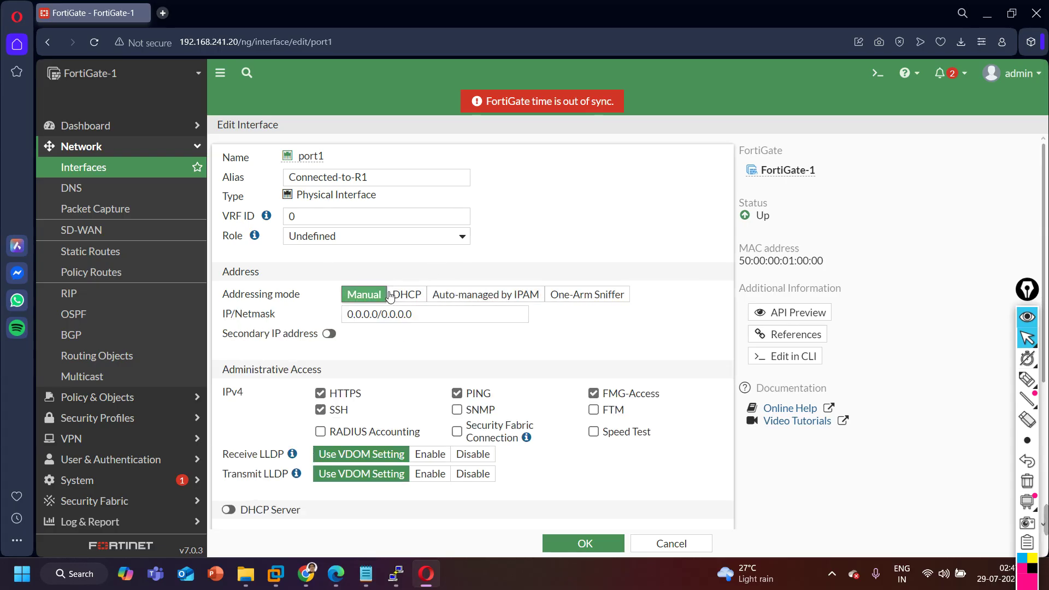
{"action": "left_click", "coordinate": [424, 314]}
{"action": "key", "text": "ctrl+a"}
{"action": "type", "text": "19"}
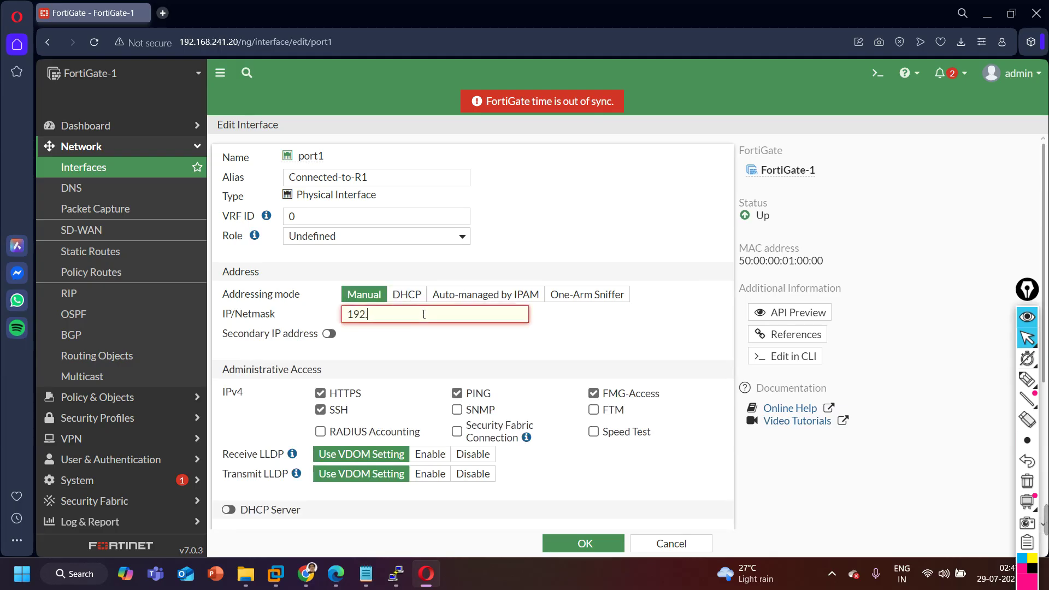
{"action": "type", "text": "2.168.1.10/24"}
{"action": "scroll", "coordinate": [390, 333], "scroll_direction": "down", "scroll_amount": 3}
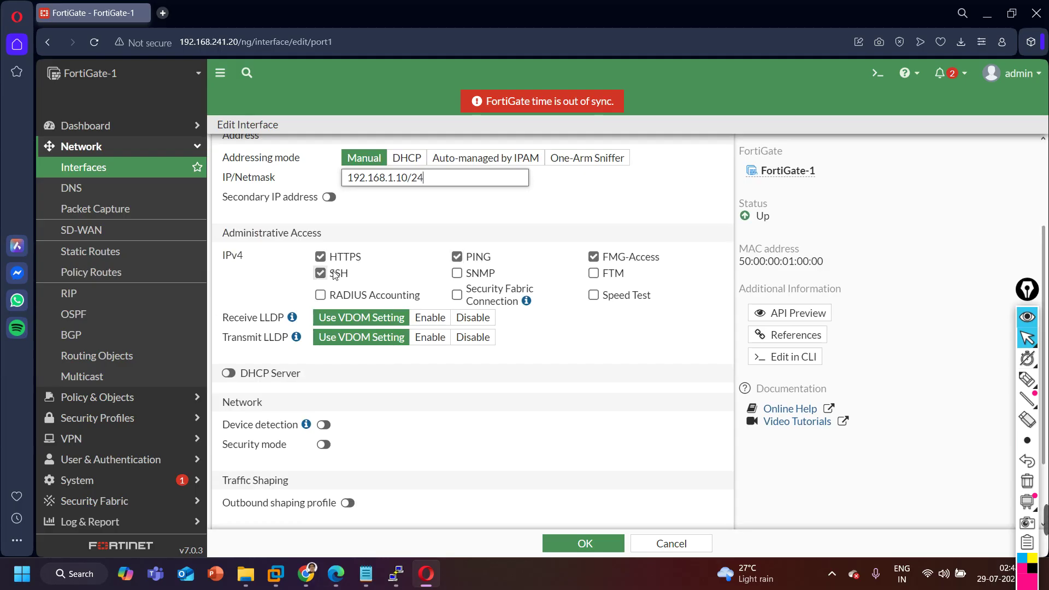
{"action": "left_click", "coordinate": [593, 257]}
{"action": "scroll", "coordinate": [489, 426], "scroll_direction": "down", "scroll_amount": 2}
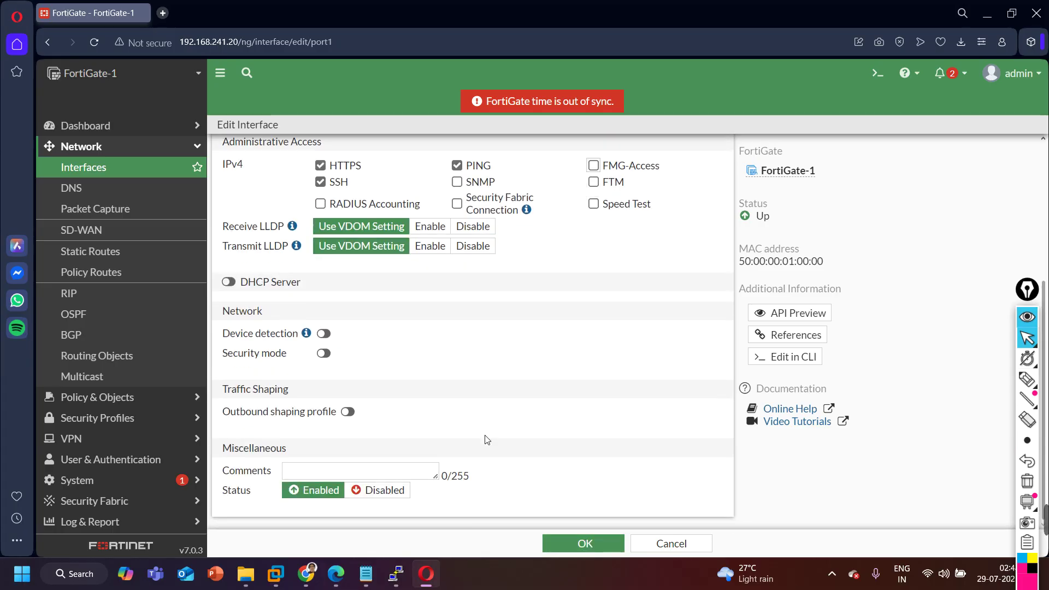
{"action": "left_click", "coordinate": [586, 544]}
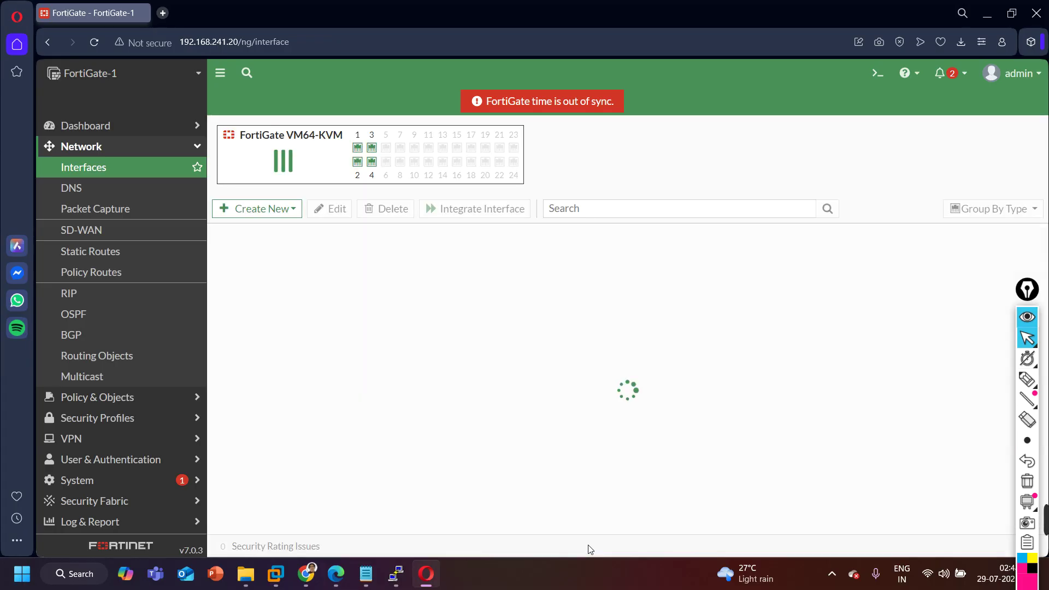
{"action": "double_click", "coordinate": [389, 392]}
Set port2's alias to Connected-to-R2 and its address to 192.168.2.10/24.
{"action": "left_click", "coordinate": [364, 177]}
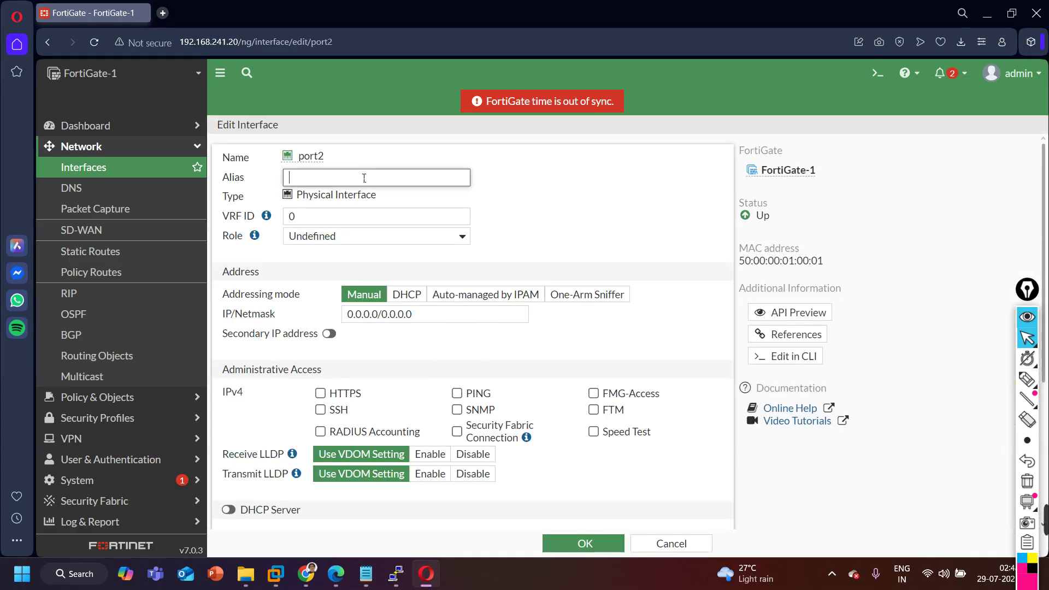
{"action": "key", "text": "ctrl+v"}
{"action": "left_click", "coordinate": [335, 581]}
{"action": "left_click", "coordinate": [336, 582]}
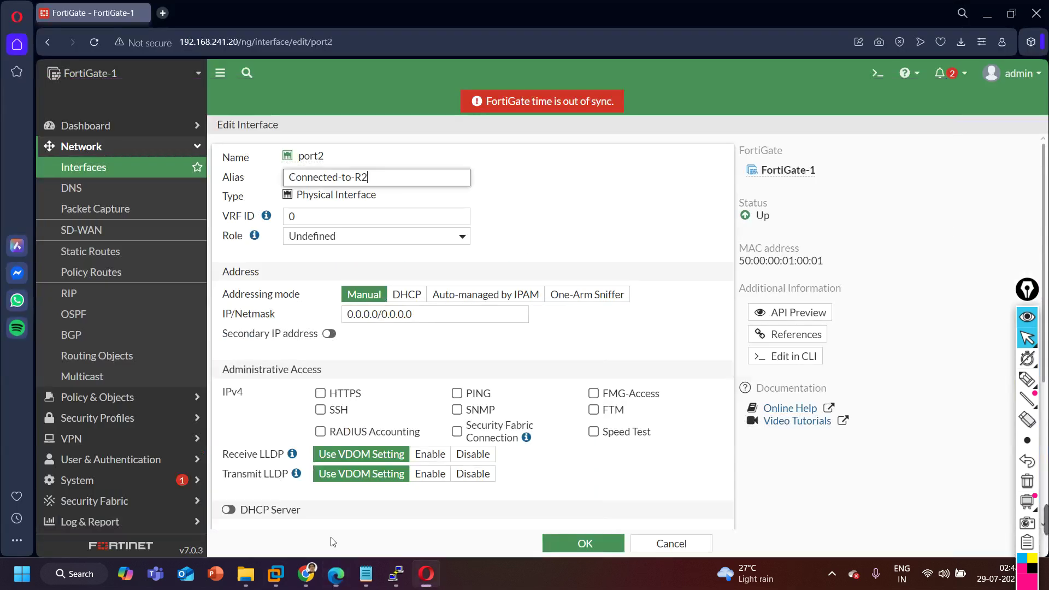
{"action": "left_click", "coordinate": [420, 321]}
{"action": "key", "text": "ctrl+a"}
{"action": "type", "text": "192.16"}
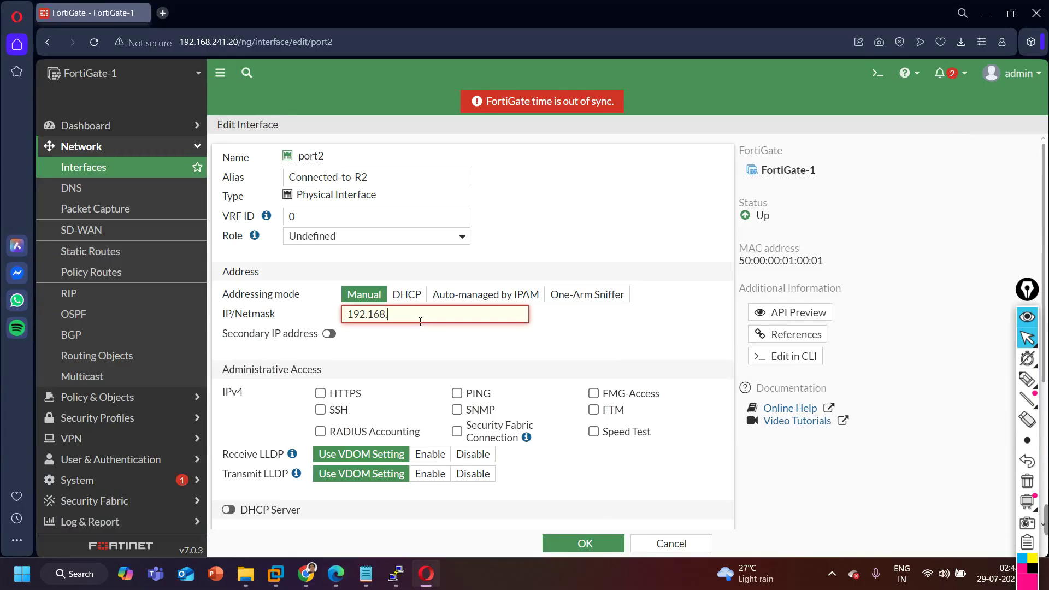
{"action": "type", "text": "8.2.10/24"}
Enable PING, HTTPS and SSH access on port2 and save it.
{"action": "left_click", "coordinate": [457, 394]}
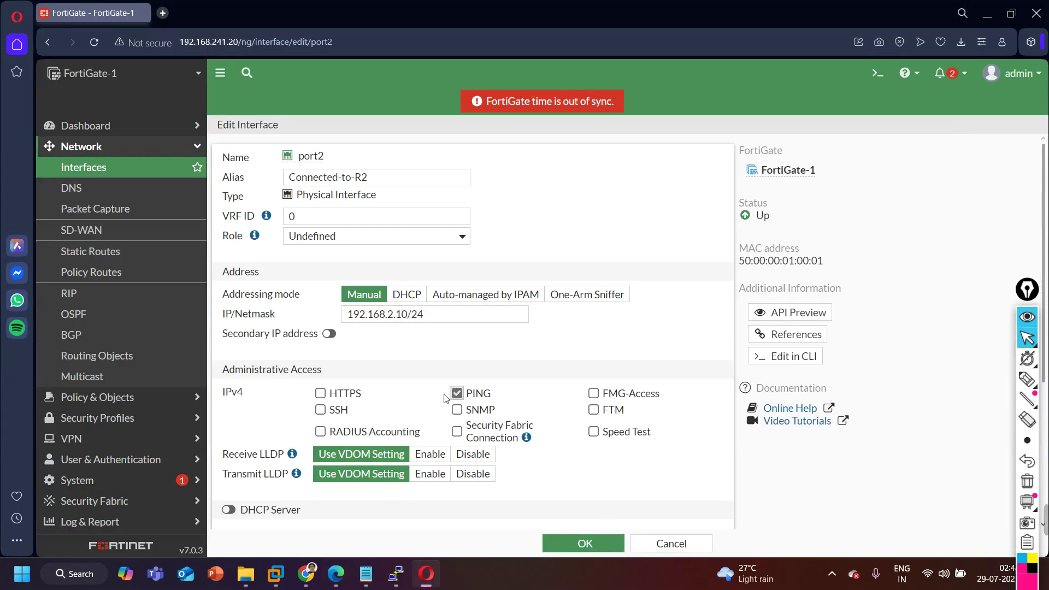
{"action": "left_click", "coordinate": [320, 393]}
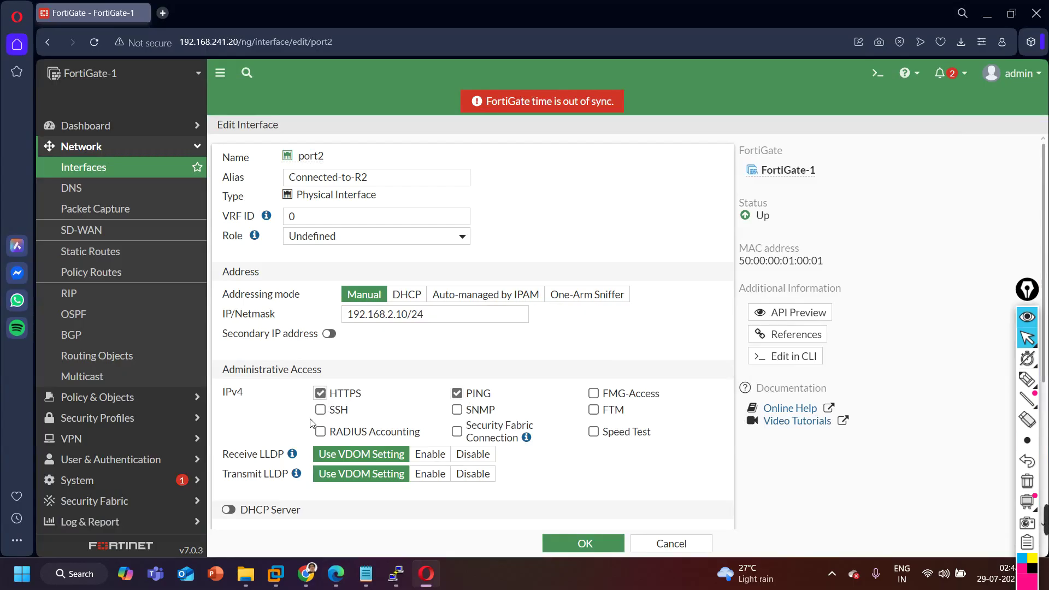
{"action": "left_click", "coordinate": [320, 410]}
{"action": "left_click", "coordinate": [587, 541]}
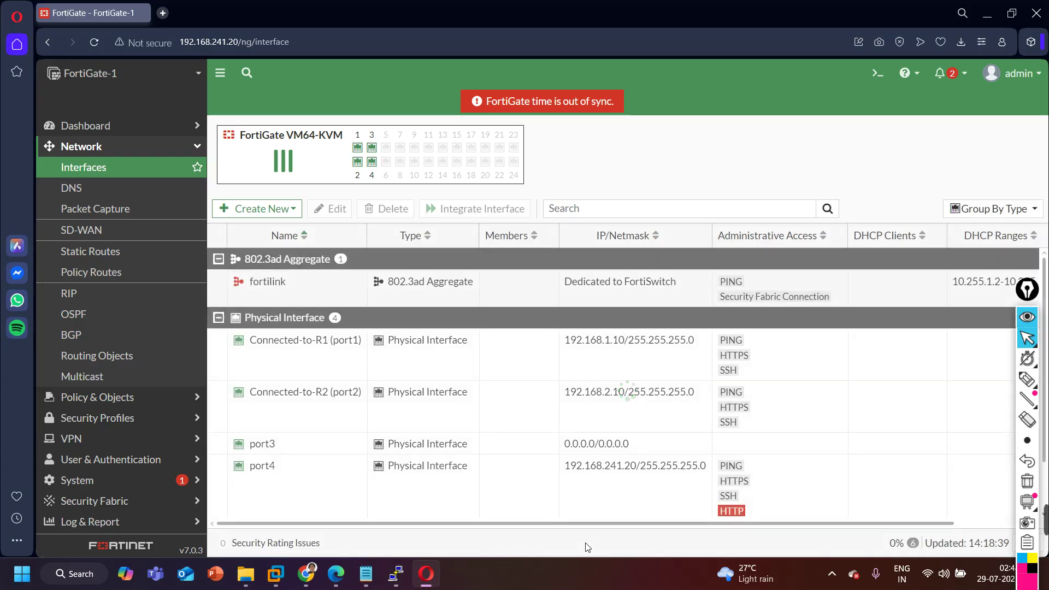
{"action": "left_click", "coordinate": [296, 454]}
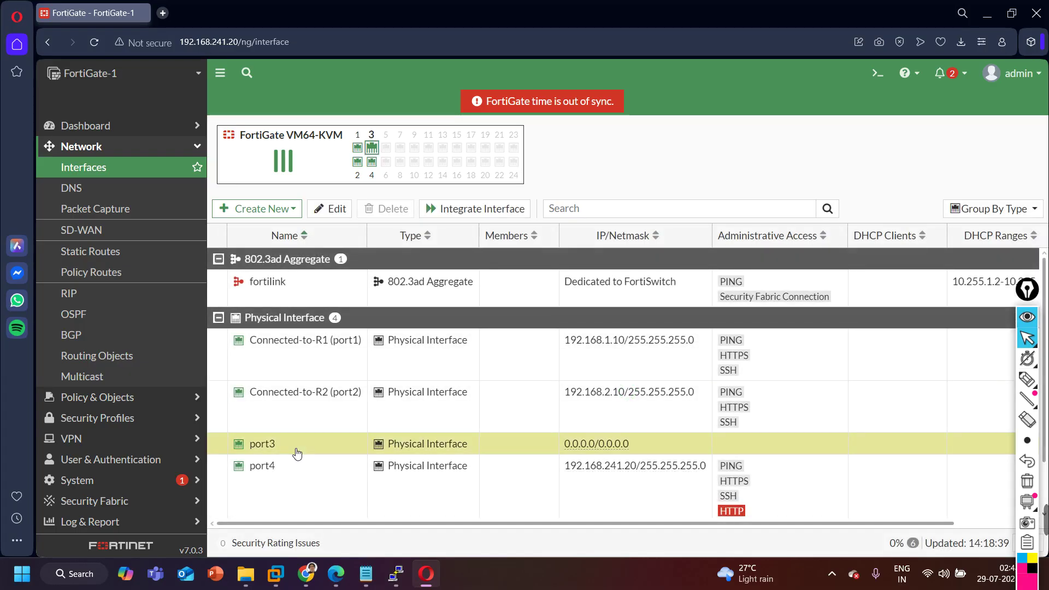
Open port3, paste its alias and set its address to 192.168.3.10/24.
{"action": "double_click", "coordinate": [299, 445]}
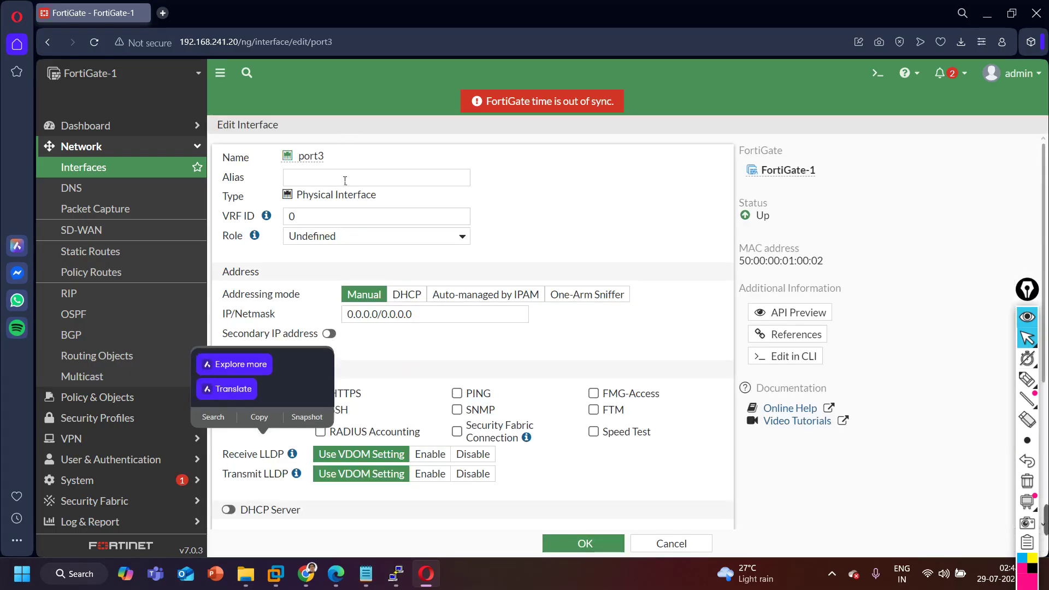
{"action": "left_click", "coordinate": [345, 180]}
{"action": "key", "text": "ctrl+v"}
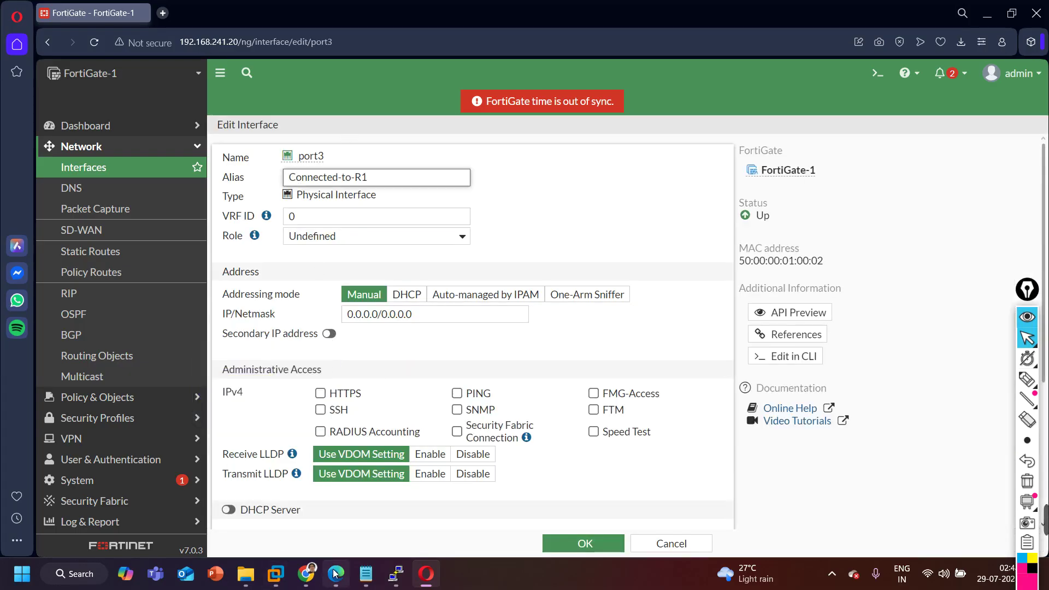
{"action": "left_click", "coordinate": [332, 583]}
{"action": "left_click", "coordinate": [331, 583]}
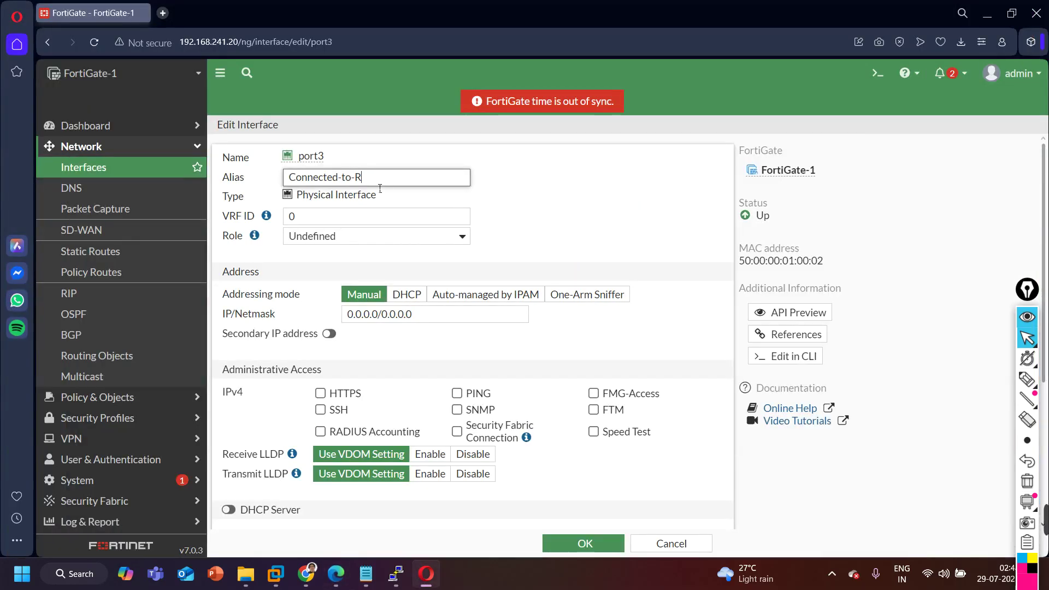
{"action": "left_click", "coordinate": [398, 323]}
{"action": "key", "text": "ctrl+a"}
{"action": "type", "text": "1"}
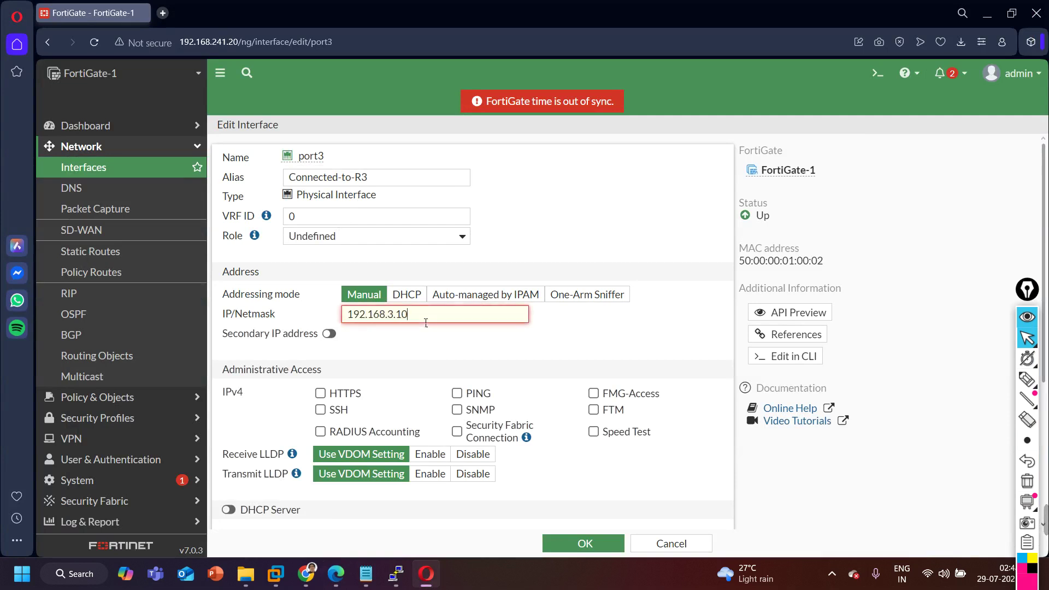
{"action": "type", "text": "92.168.3.10/24"}
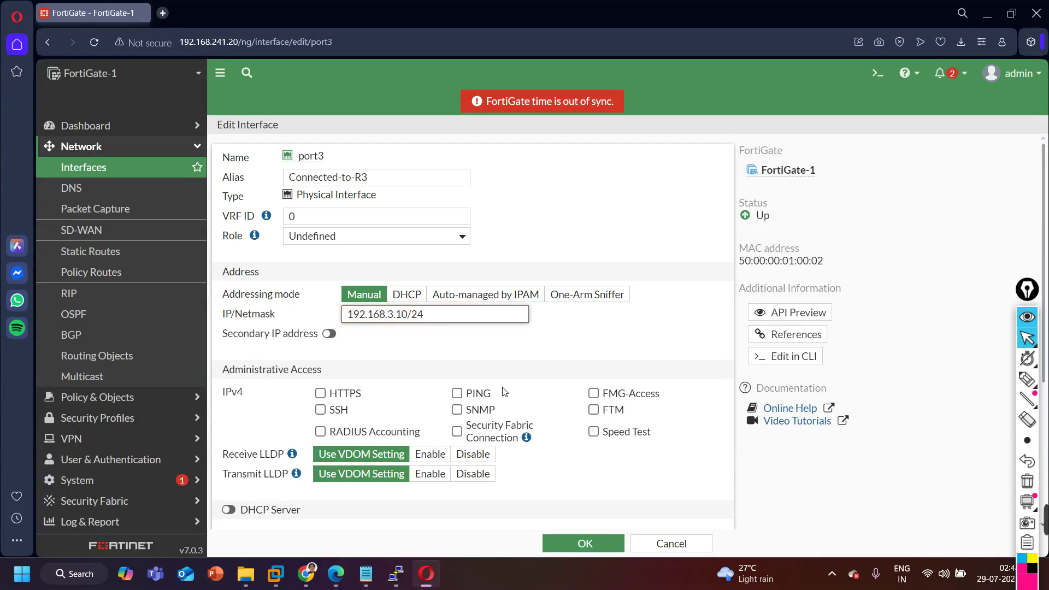
Allow PING and HTTPS on port3, save it, and minimize the browser.
{"action": "left_click", "coordinate": [457, 393]}
{"action": "left_click", "coordinate": [320, 393]}
{"action": "scroll", "coordinate": [487, 461], "scroll_direction": "down", "scroll_amount": 4}
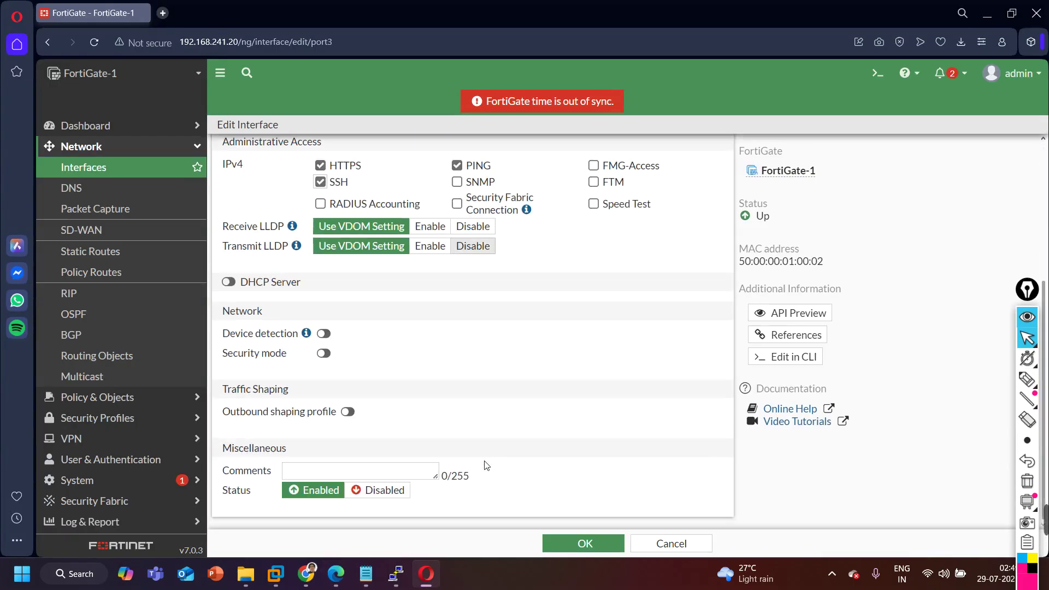
{"action": "left_click", "coordinate": [571, 544]}
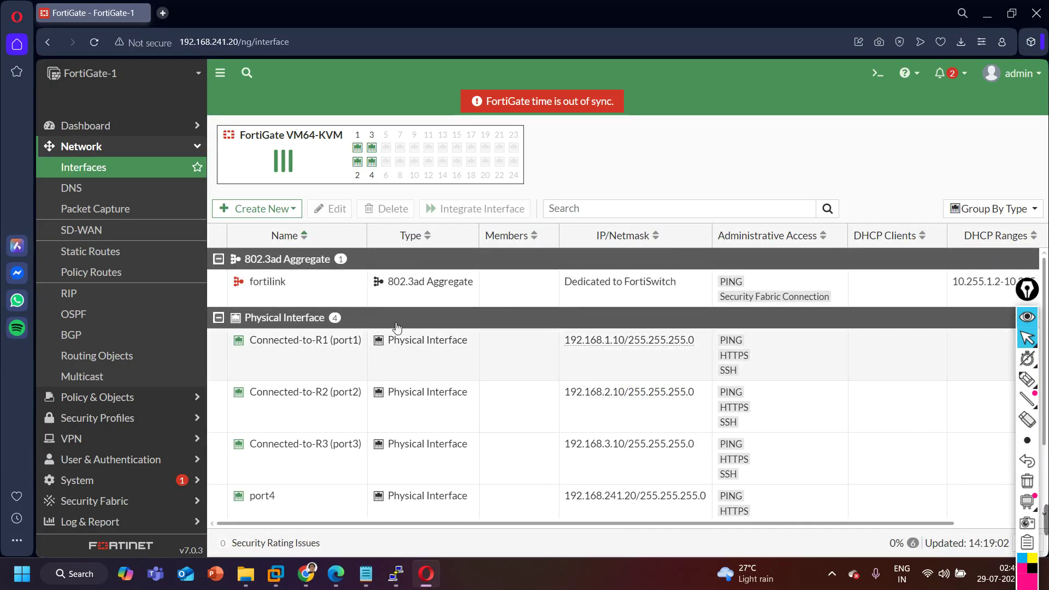
{"action": "scroll", "coordinate": [368, 375], "scroll_direction": "down", "scroll_amount": 2}
{"action": "scroll", "coordinate": [368, 375], "scroll_direction": "up", "scroll_amount": 2}
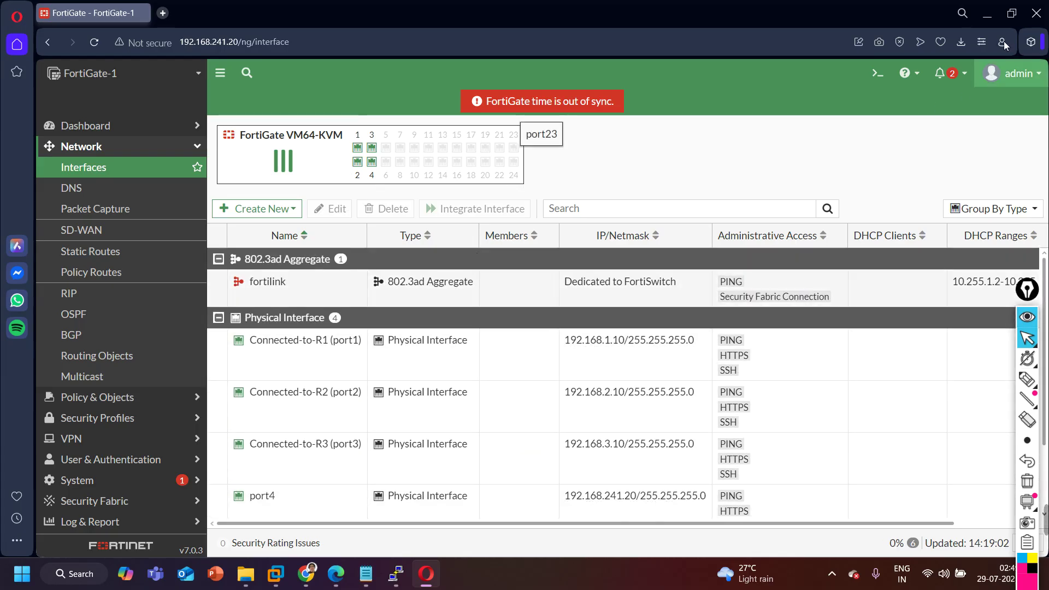
{"action": "left_click", "coordinate": [986, 12]}
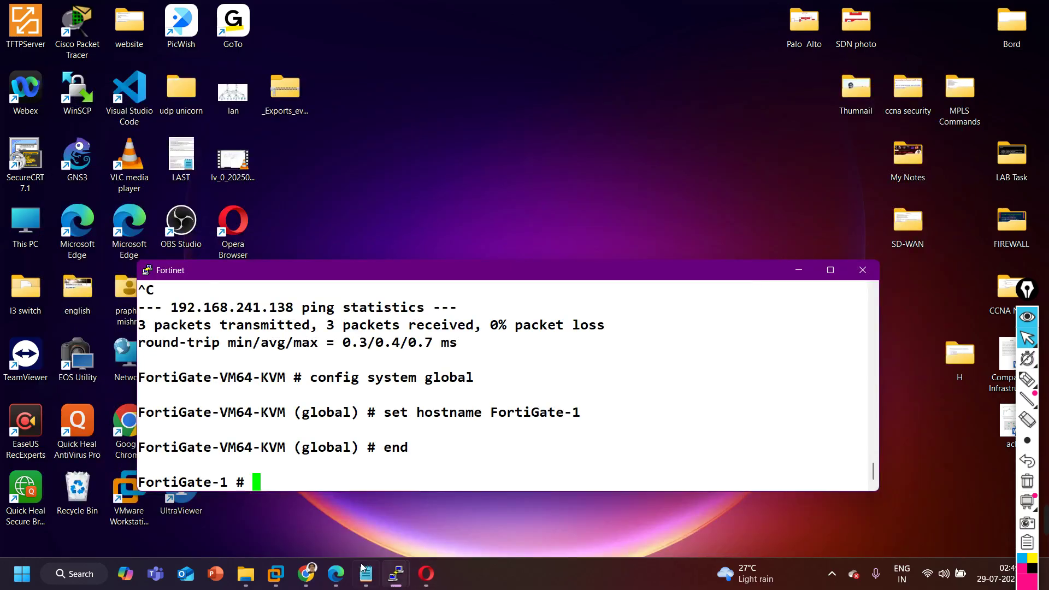
From the FortiGate console, ping its own port1 address 192.168.1.10.
{"action": "left_click", "coordinate": [335, 572]}
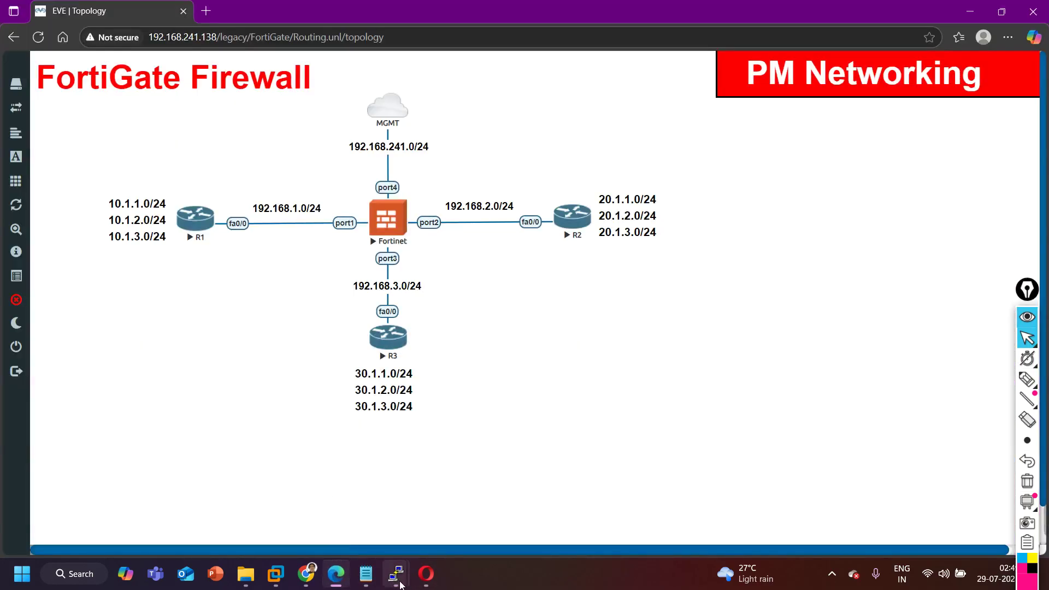
{"action": "mouse_move", "coordinate": [401, 584]}
{"action": "left_click", "coordinate": [577, 516]}
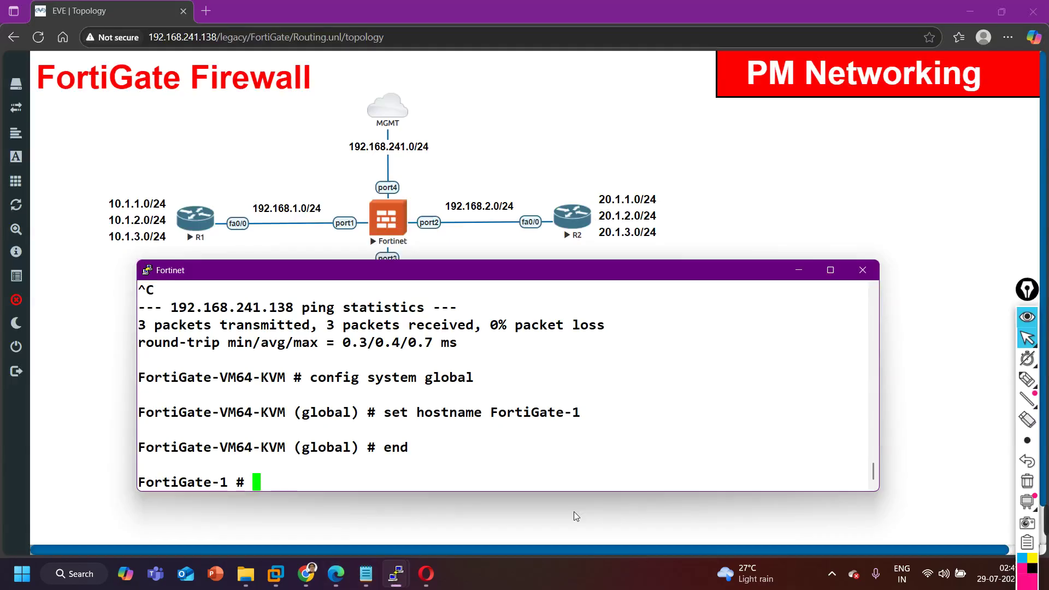
{"action": "type", "text": "EX"}
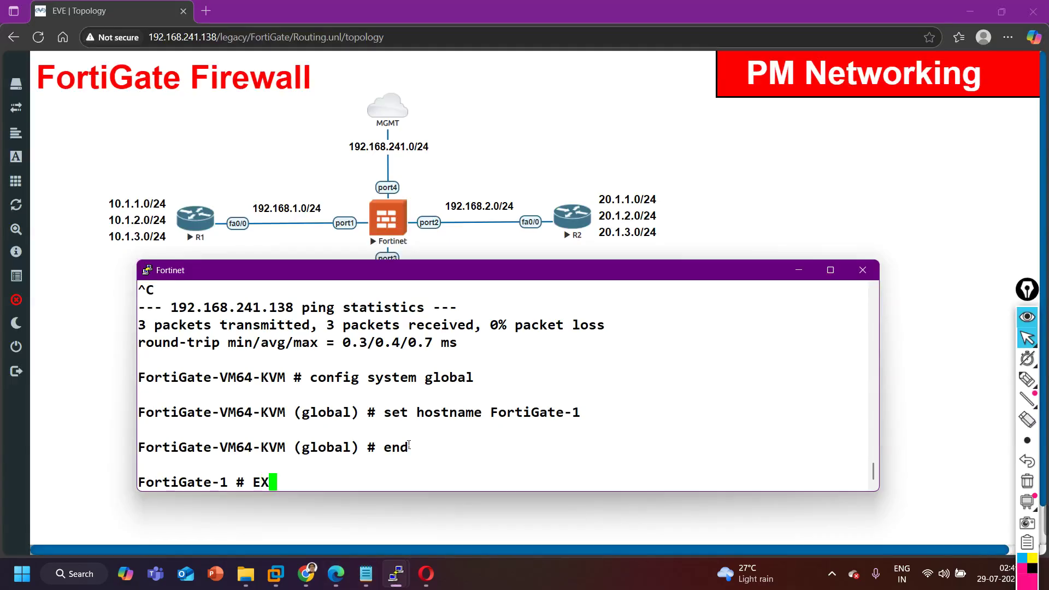
{"action": "key", "text": "BackSpace"}
{"action": "key", "text": "BackSpace"}
{"action": "type", "text": "execute"}
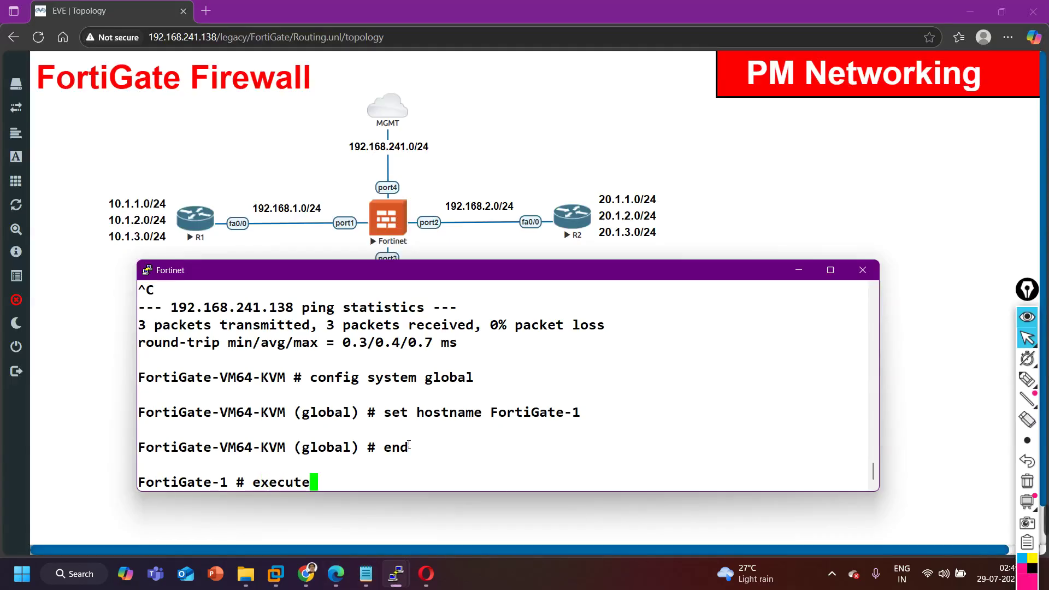
{"action": "type", "text": " ping 192.168.1.10"}
{"action": "key", "text": "Return"}
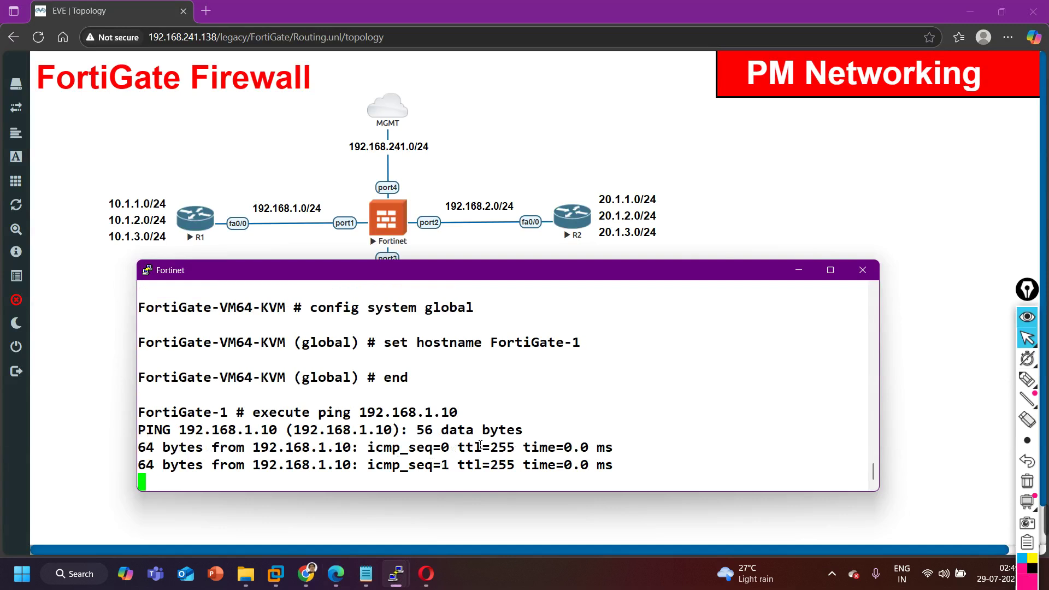
{"action": "key", "text": "ctrl+c"}
{"action": "key", "text": "Return"}
Ping routers R1 at 192.168.1.1 and R2 at 192.168.2.1 from FortiGate-1.
{"action": "key", "text": "Return"}
{"action": "key", "text": "Up"}
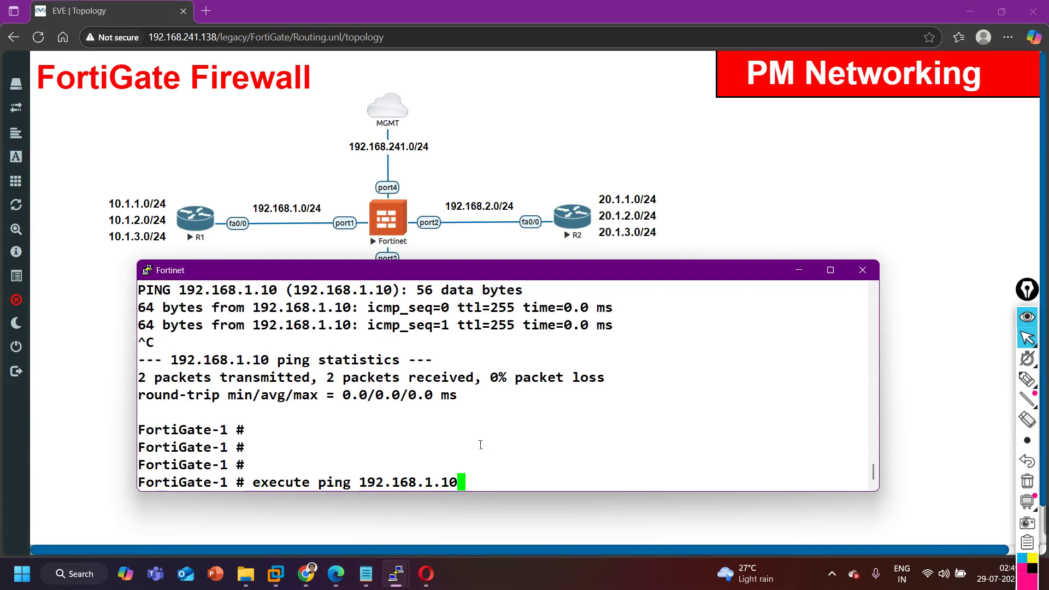
{"action": "key", "text": "BackSpace"}
{"action": "key", "text": "Return"}
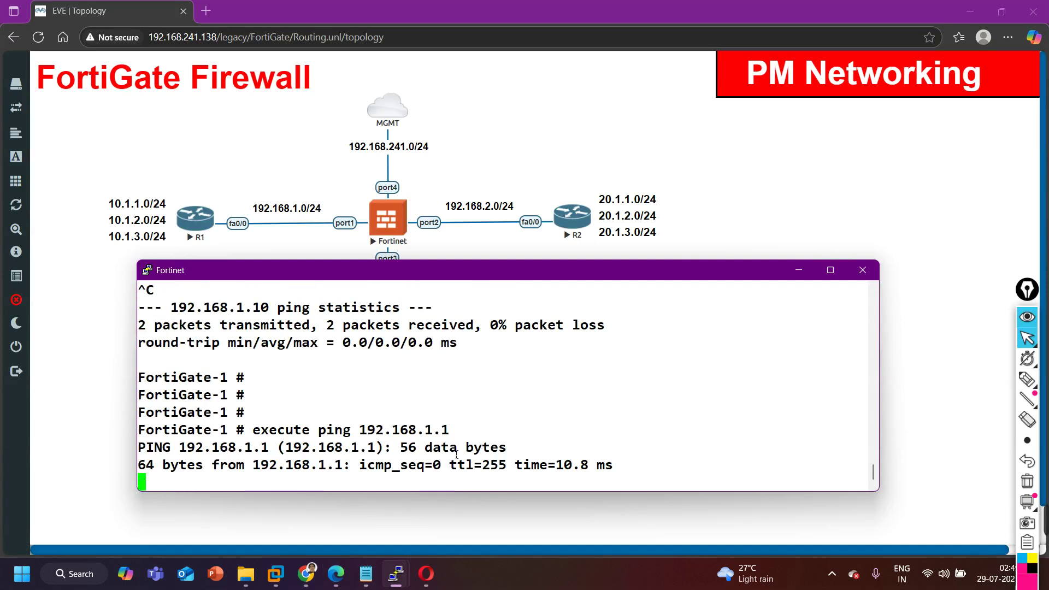
{"action": "key", "text": "ctrl+c"}
{"action": "key", "text": "Return"}
{"action": "key", "text": "Return"}
{"action": "key", "text": "Return"}
{"action": "key", "text": "Up"}
{"action": "key", "text": "BackSpace"}
{"action": "key", "text": "BackSpace"}
{"action": "key", "text": "Left"}
{"action": "type", "text": "2.1"}
{"action": "key", "text": "Return"}
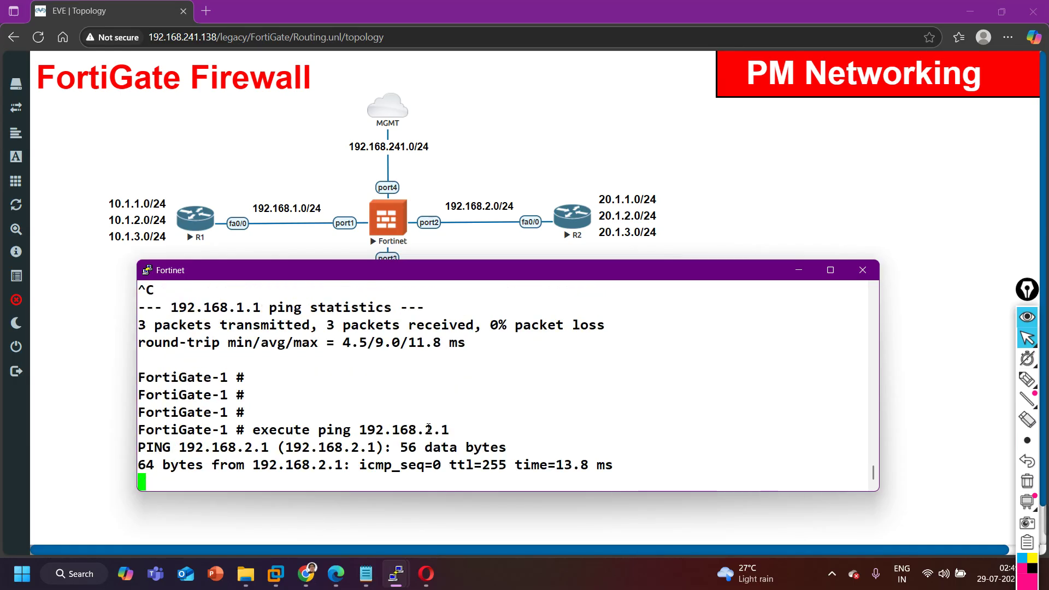
{"action": "key", "text": "ctrl+c"}
Ping R3 at 192.168.3.1, then enter 'get router info routing-table all'.
{"action": "key", "text": "Return"}
{"action": "key", "text": "Return"}
{"action": "key", "text": "Up"}
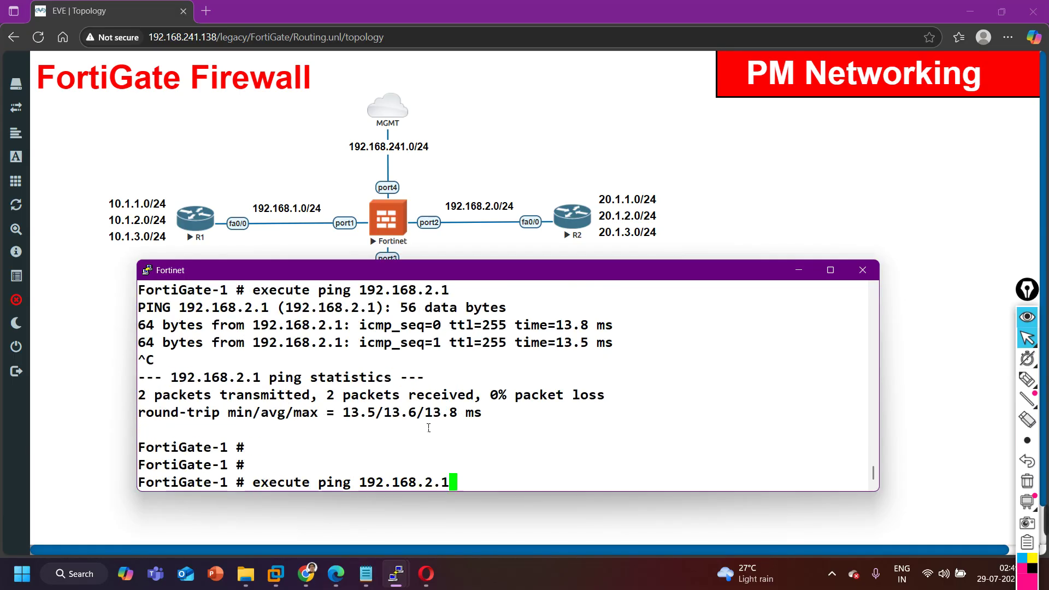
{"action": "key", "text": "BackSpace"}
{"action": "key", "text": "BackSpace"}
{"action": "key", "text": "BackSpace"}
{"action": "type", "text": "3.1"}
{"action": "key", "text": "Return"}
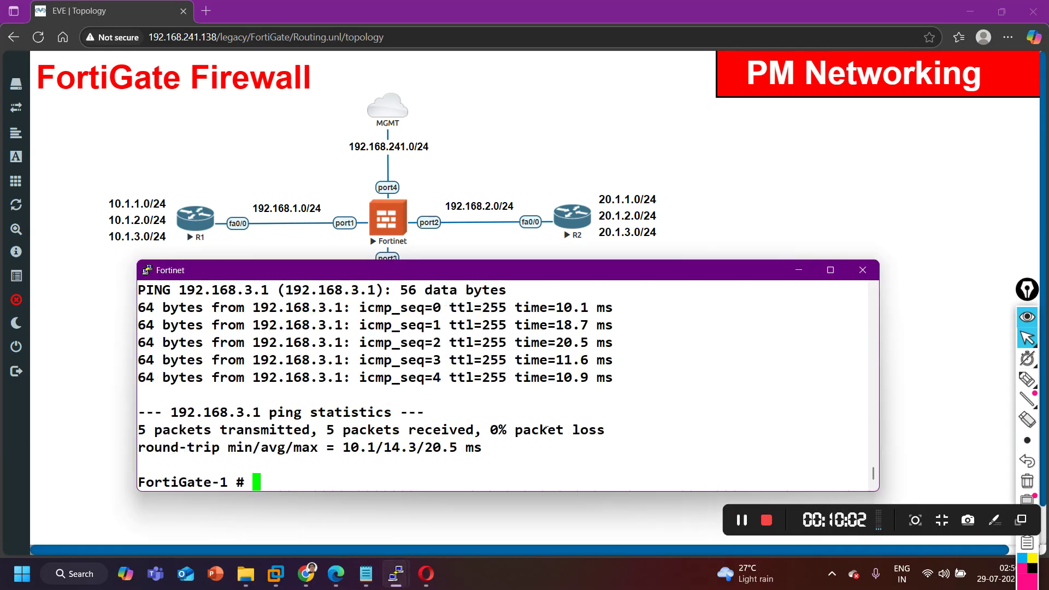
{"action": "type", "text": "show"}
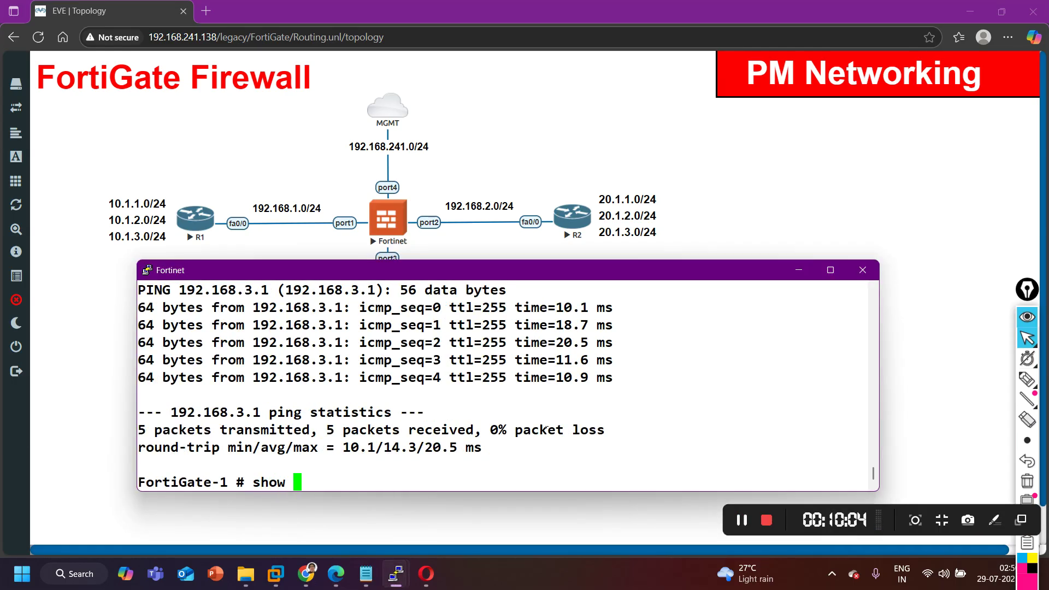
{"action": "key", "text": "BackSpace"}
{"action": "key", "text": "BackSpace"}
{"action": "key", "text": "BackSpace"}
{"action": "key", "text": "BackSpace"}
{"action": "type", "text": "get "}
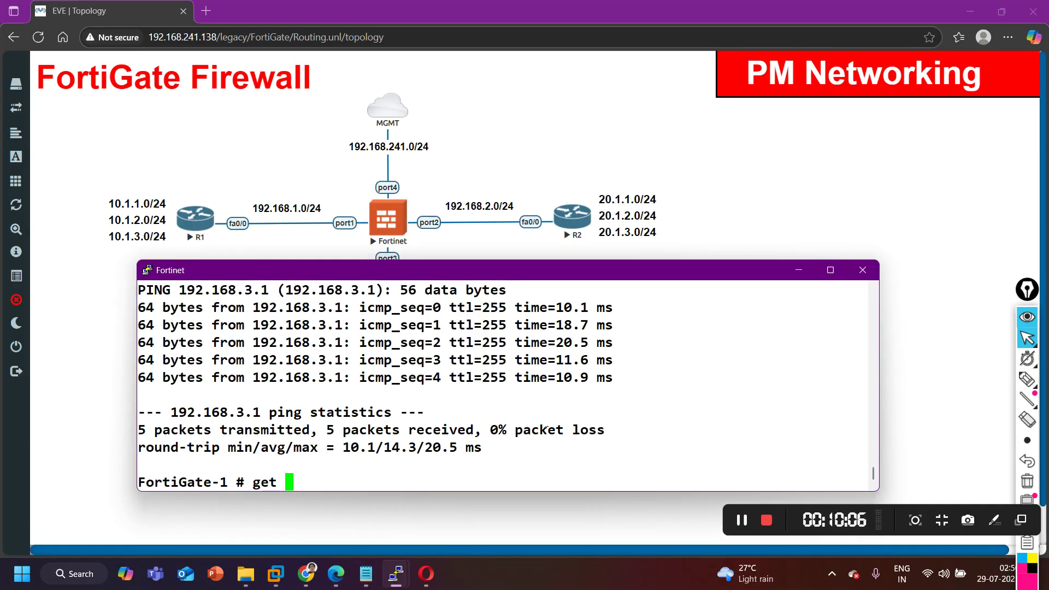
{"action": "type", "text": "router "}
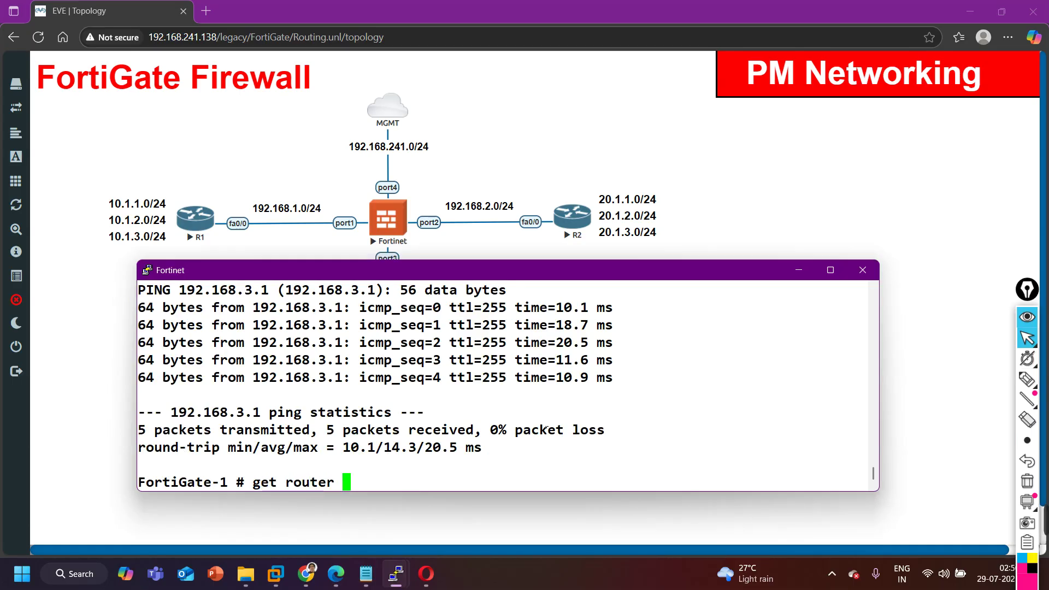
{"action": "type", "text": "info routing-table all"}
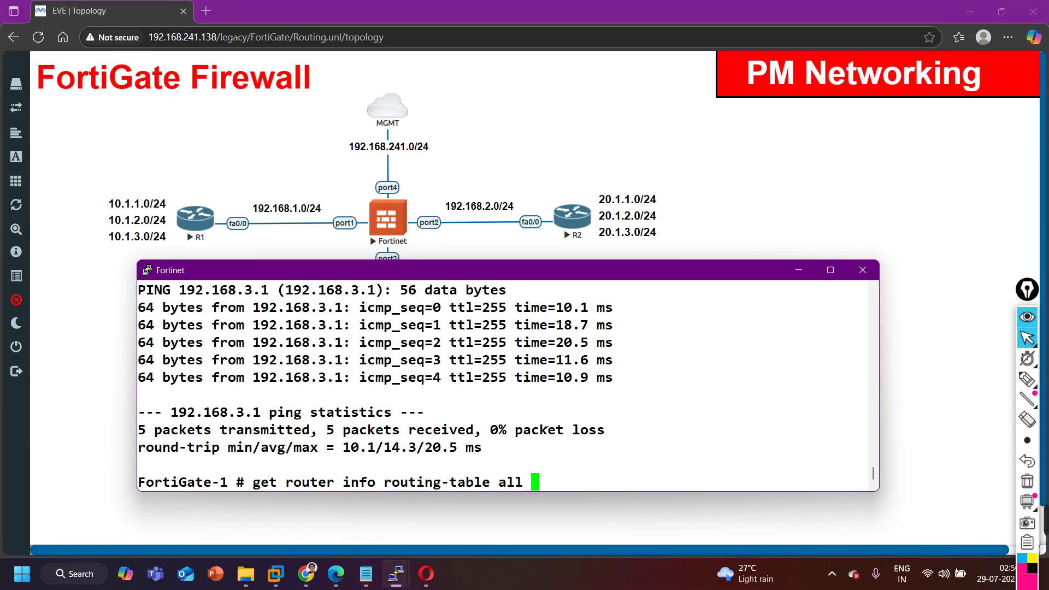
Display FortiGate-1's routing table and highlight the connected routes on port1–port4.
{"action": "key", "text": "Return"}
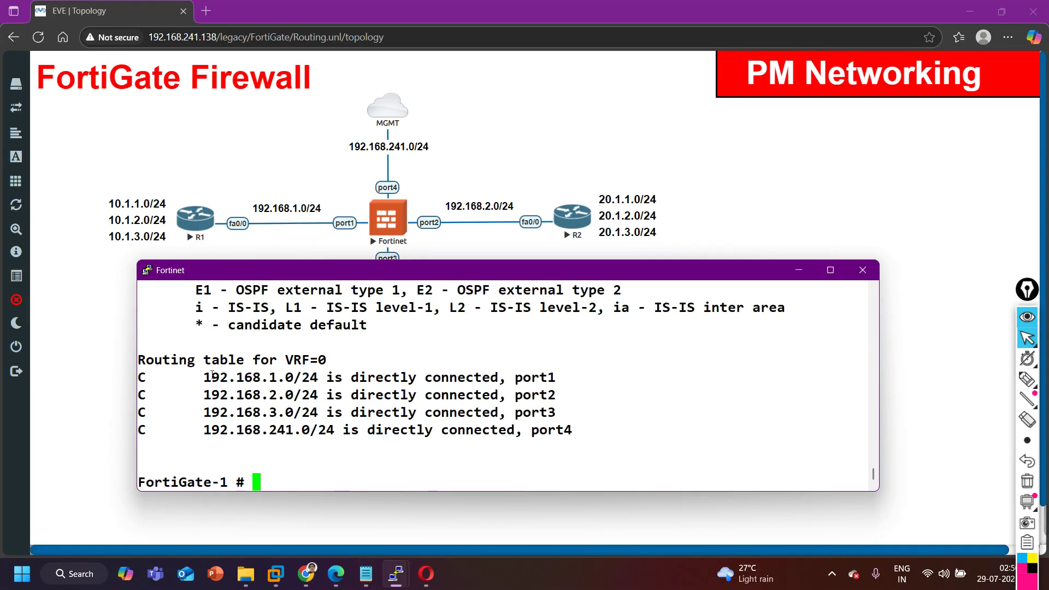
{"action": "left_click_drag", "start_coordinate": [159, 433], "coordinate": [577, 441]}
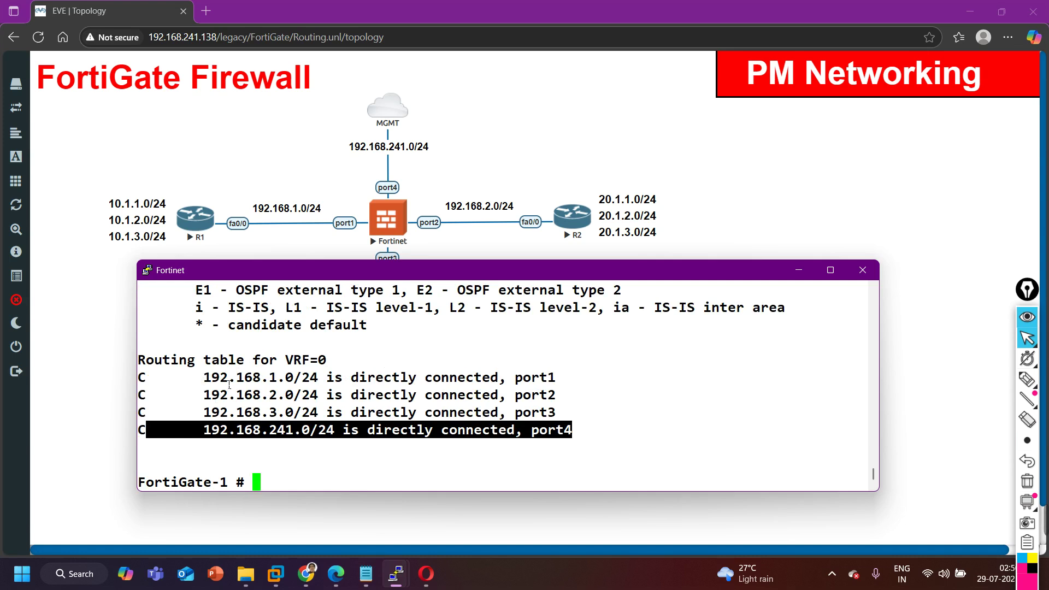
{"action": "left_click_drag", "start_coordinate": [198, 378], "coordinate": [557, 389]}
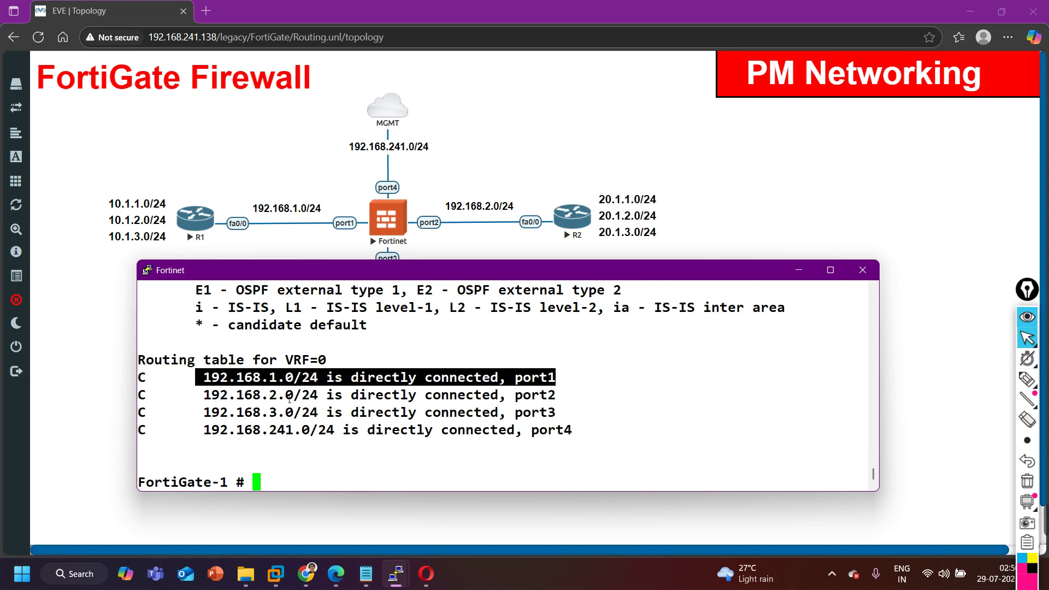
{"action": "left_click_drag", "start_coordinate": [243, 402], "coordinate": [580, 406]}
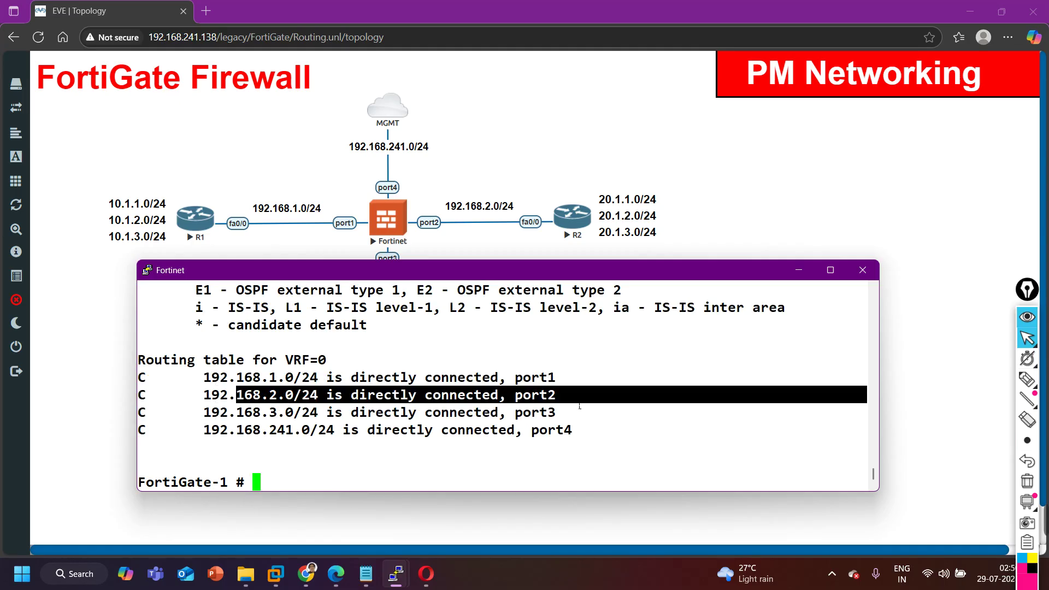
{"action": "left_click_drag", "start_coordinate": [254, 414], "coordinate": [563, 417]}
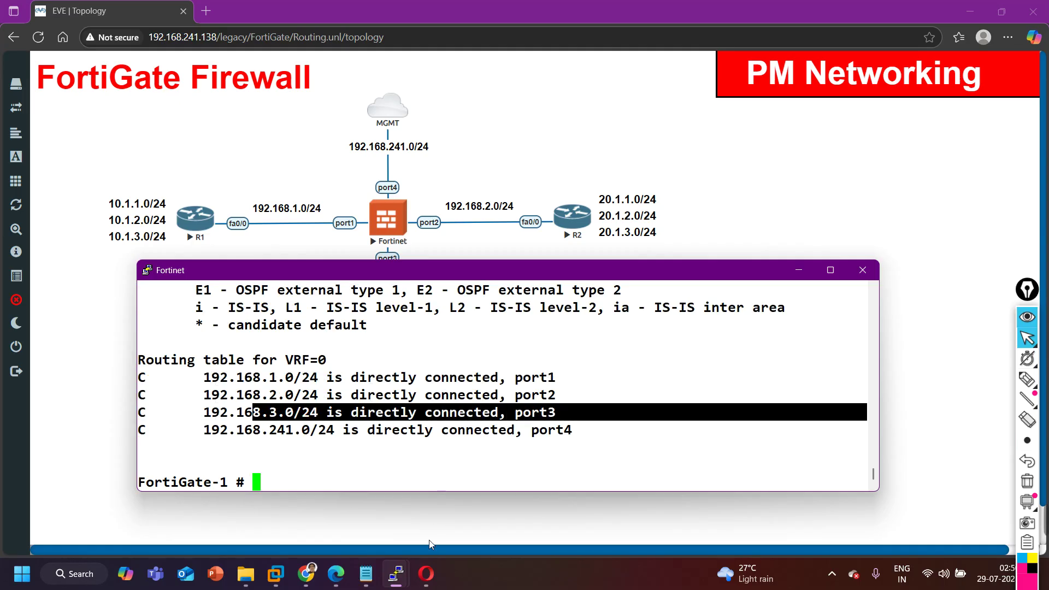
{"action": "left_click", "coordinate": [426, 574]}
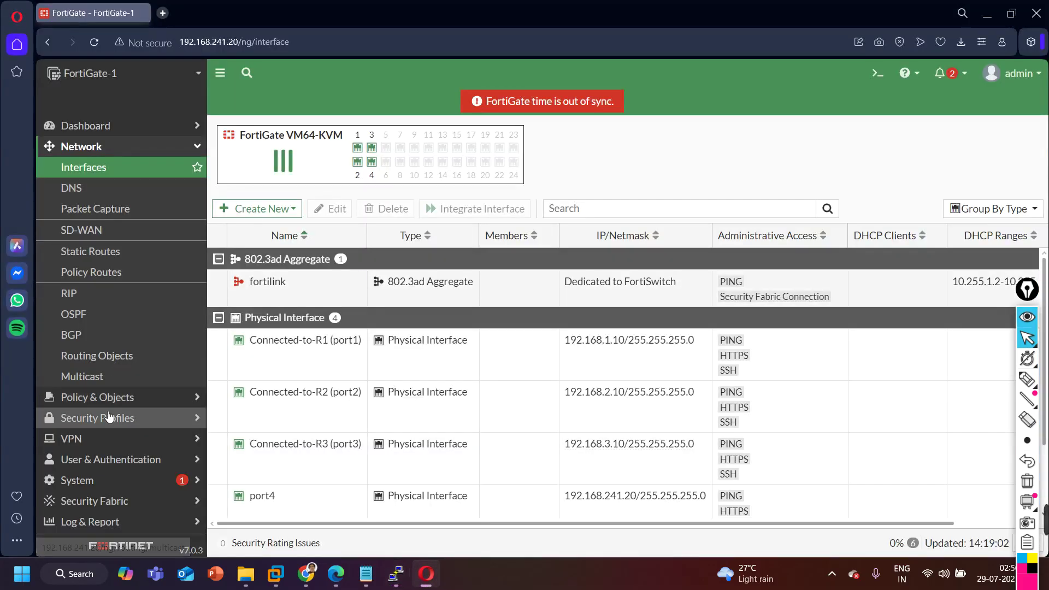
View the four connected routes in the Network dashboard's full-screen Routing widget, then hide both windows.
{"action": "left_click", "coordinate": [109, 131]}
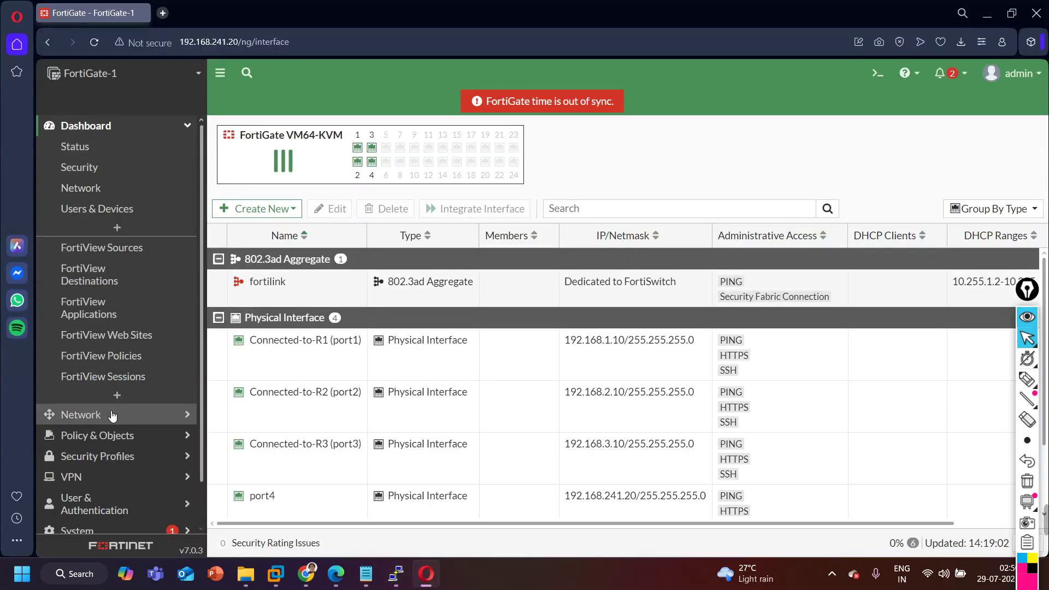
{"action": "left_click", "coordinate": [98, 188]}
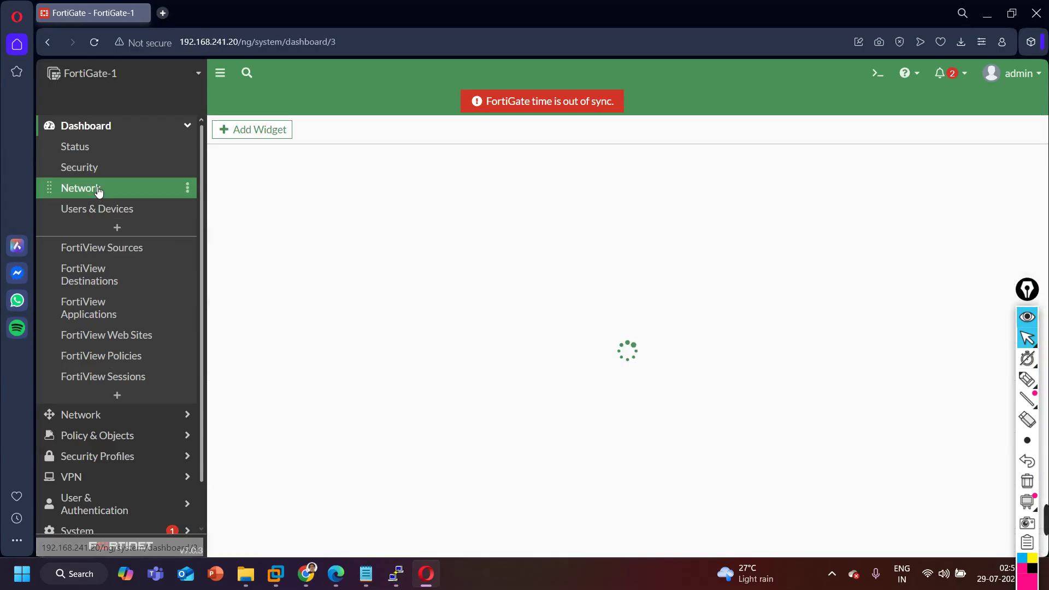
{"action": "left_click", "coordinate": [326, 221]}
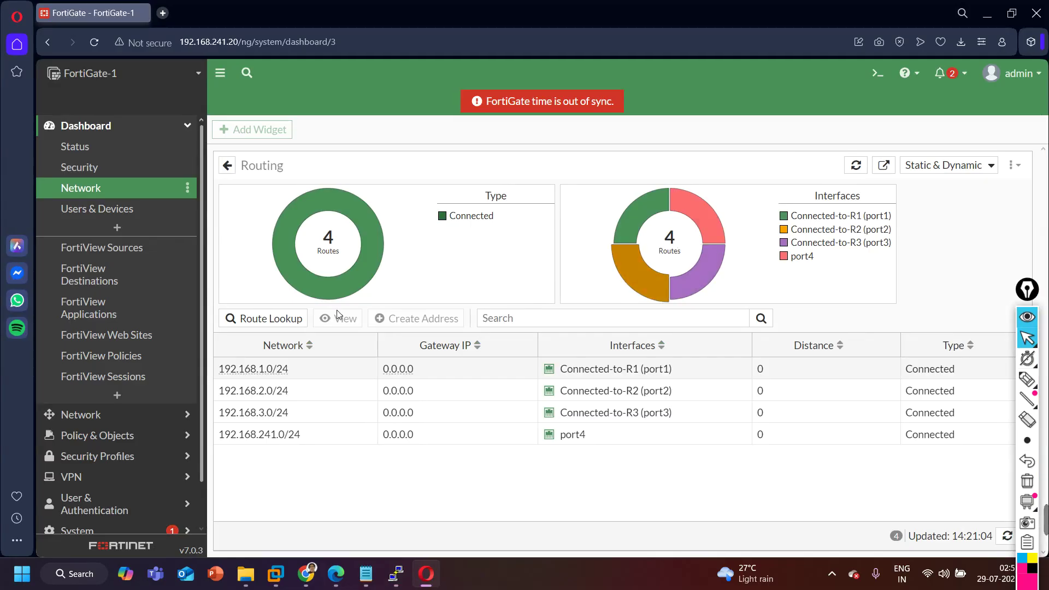
{"action": "left_click", "coordinate": [989, 15]}
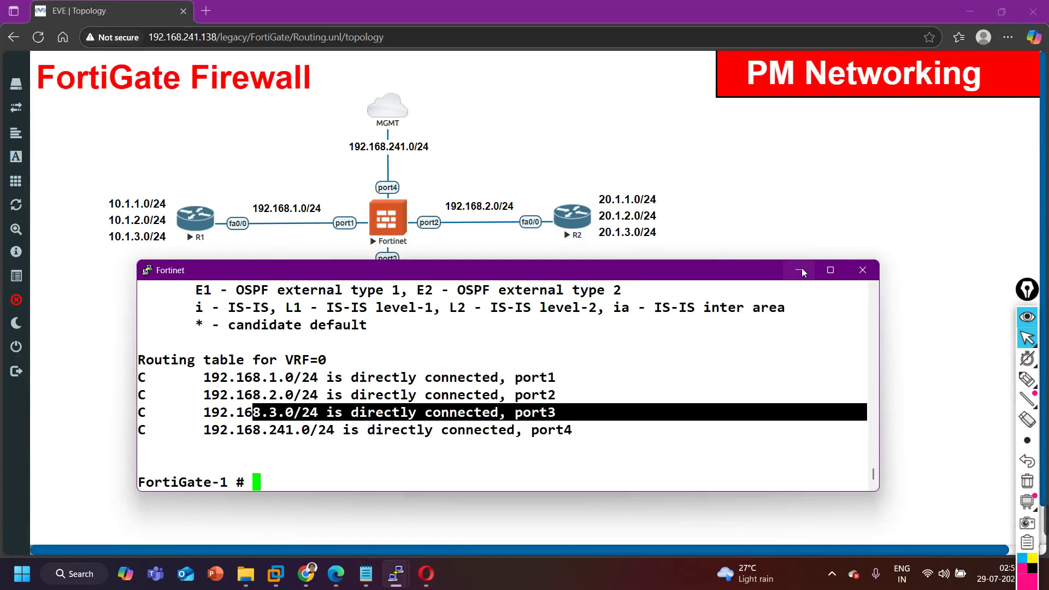
{"action": "left_click", "coordinate": [799, 271]}
In R1's console, ping the FortiGate at 192.168.1.10.
{"action": "mouse_move", "coordinate": [390, 578]}
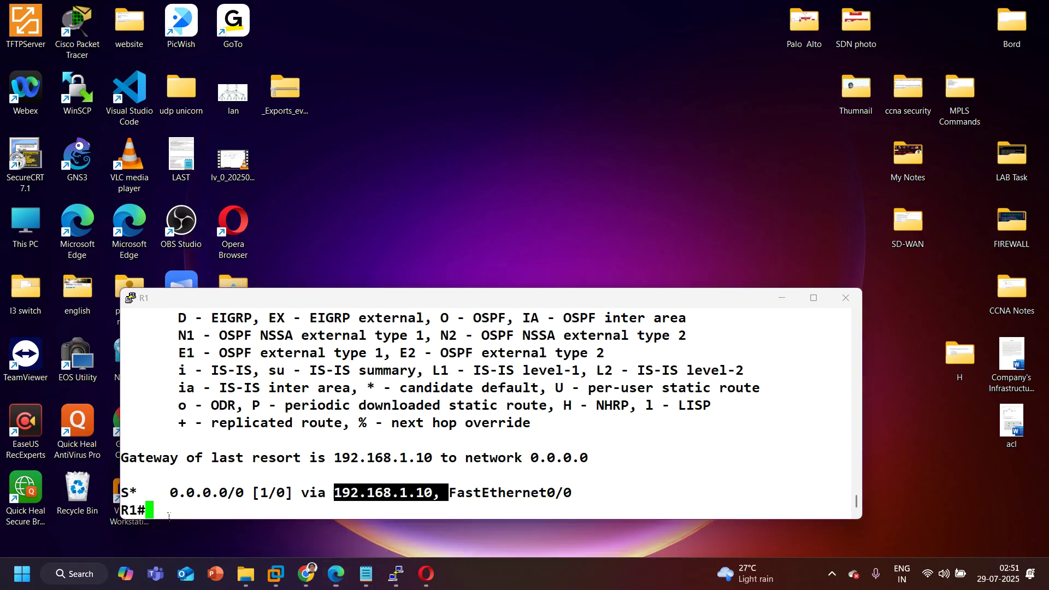
{"action": "left_click", "coordinate": [173, 527]}
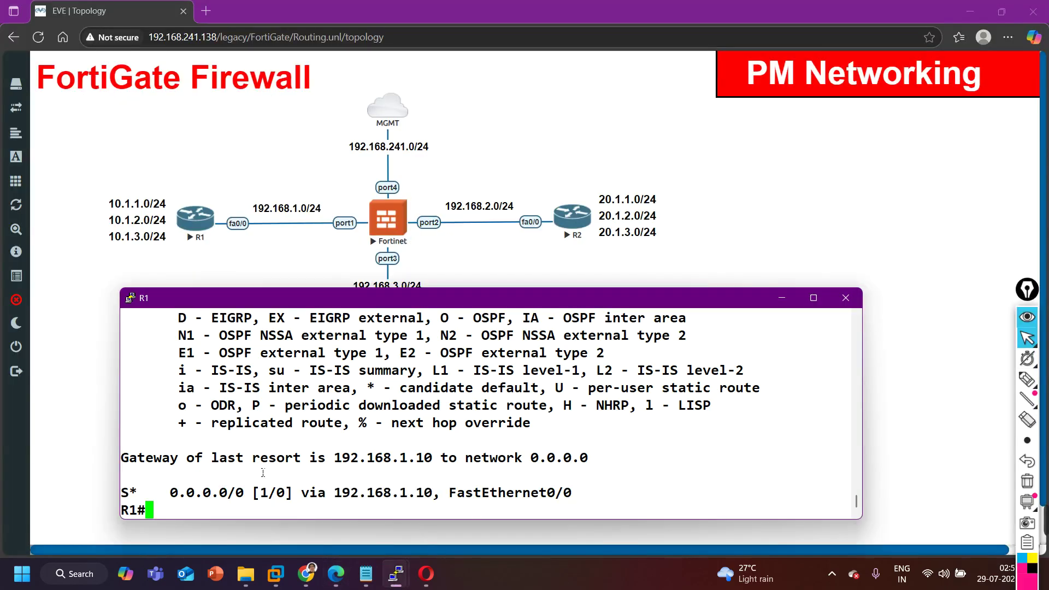
{"action": "type", "text": "PING"}
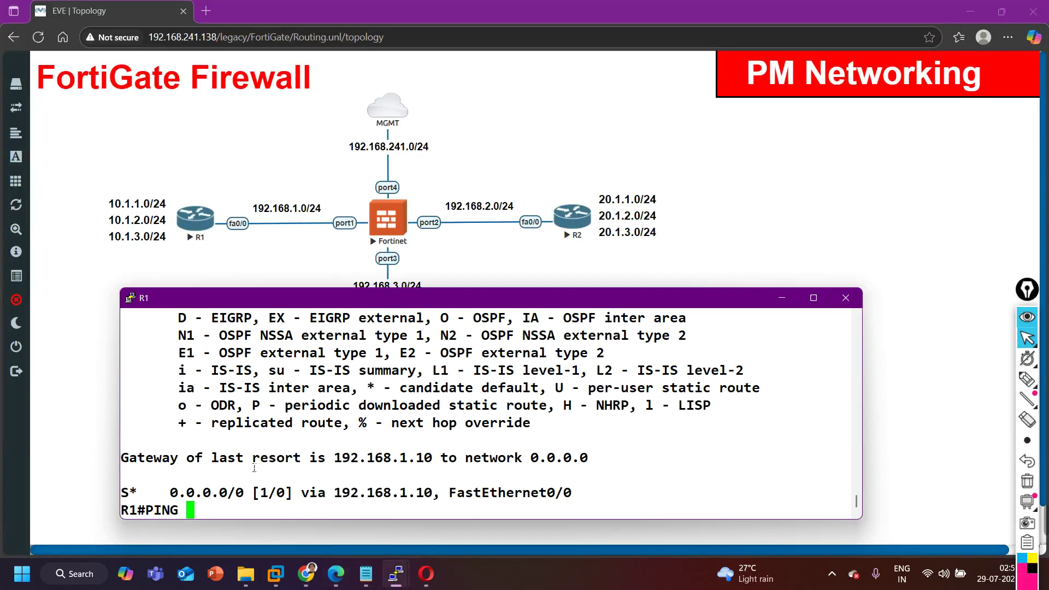
{"action": "key", "text": "BackSpace"}
{"action": "key", "text": "BackSpace"}
{"action": "key", "text": "BackSpace"}
{"action": "key", "text": "BackSpace"}
{"action": "key", "text": "BackSpace"}
{"action": "type", "text": "ping 192.168.1.10"}
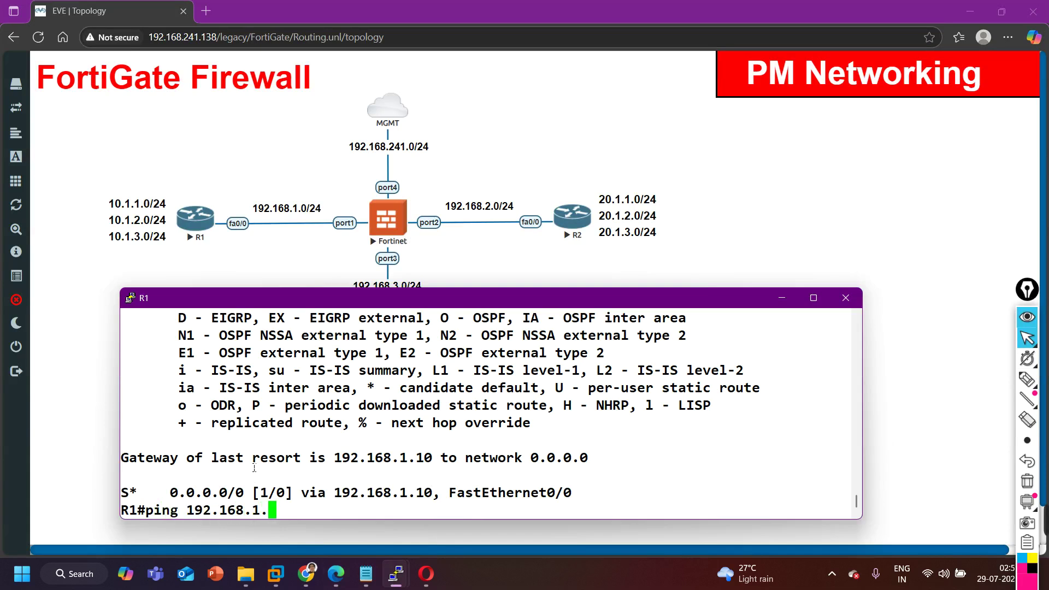
{"action": "key", "text": "Return"}
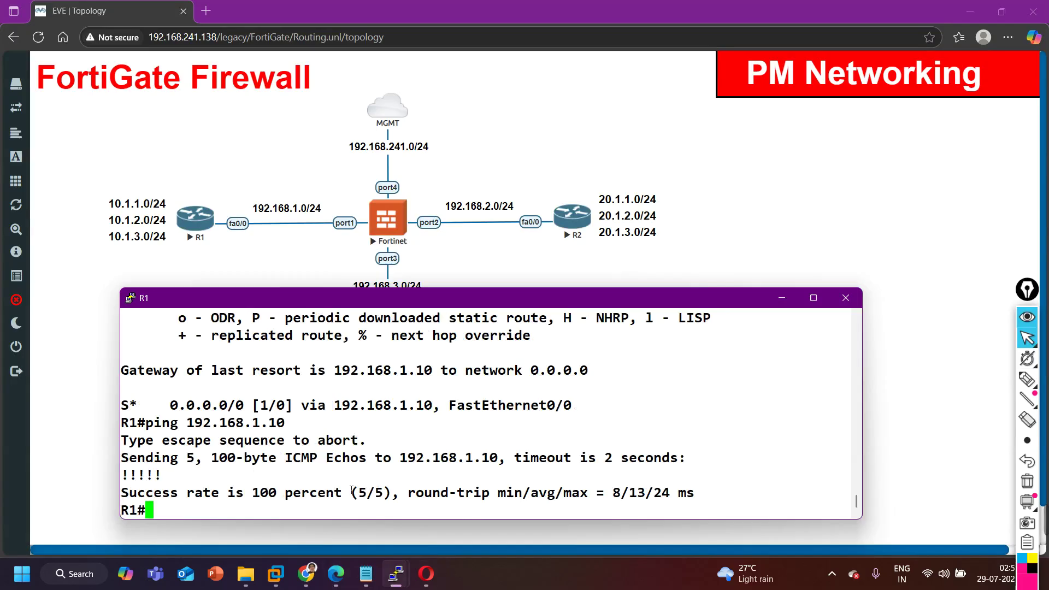
{"action": "key", "text": "Return"}
{"action": "key", "text": "Return"}
{"action": "type", "text": "te"}
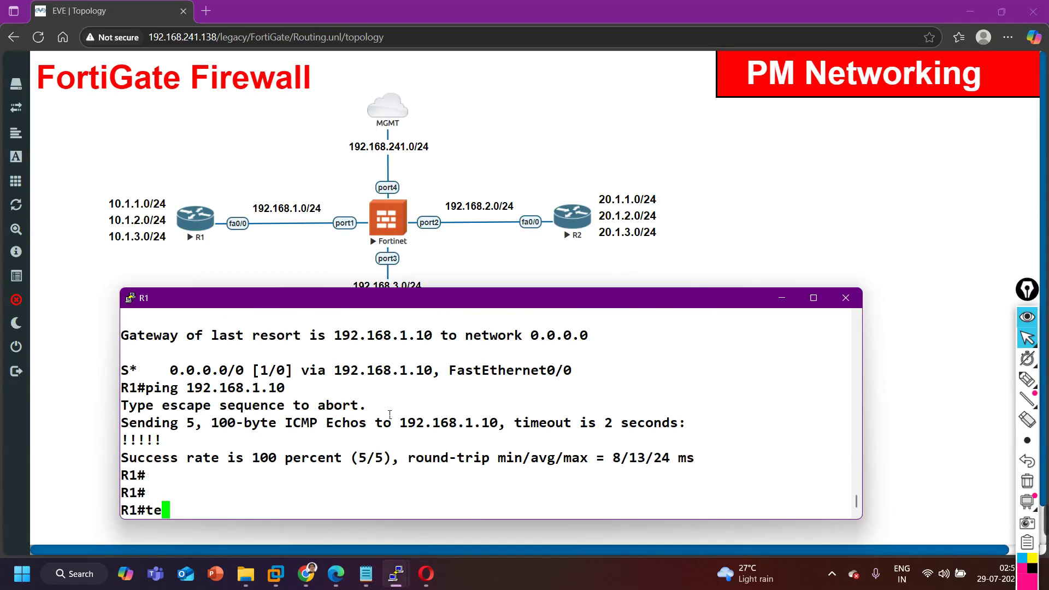
{"action": "type", "text": "l"}
{"action": "key", "text": "Tab"}
{"action": "key", "text": "BackSpace"}
{"action": "key", "text": "BackSpace"}
{"action": "key", "text": "BackSpace"}
{"action": "key", "text": "BackSpace"}
{"action": "key", "text": "BackSpace"}
{"action": "key", "text": "BackSpace"}
{"action": "key", "text": "BackSpace"}
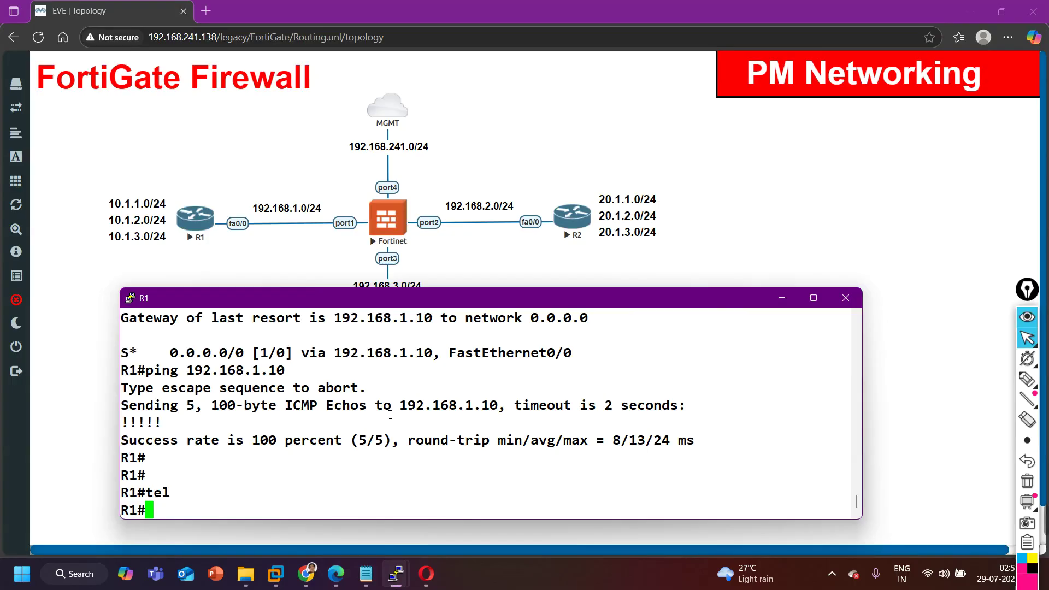
{"action": "key", "text": "Return"}
{"action": "key", "text": "Return"}
Show R1's static routes, then ping 192.168.2.1, which fails 0/5.
{"action": "type", "text": "sh"}
{"action": "key", "text": "Tab"}
{"action": "type", "text": "ip ro"}
{"action": "key", "text": "Tab"}
{"action": "type", "text": "st"}
{"action": "key", "text": "Tab"}
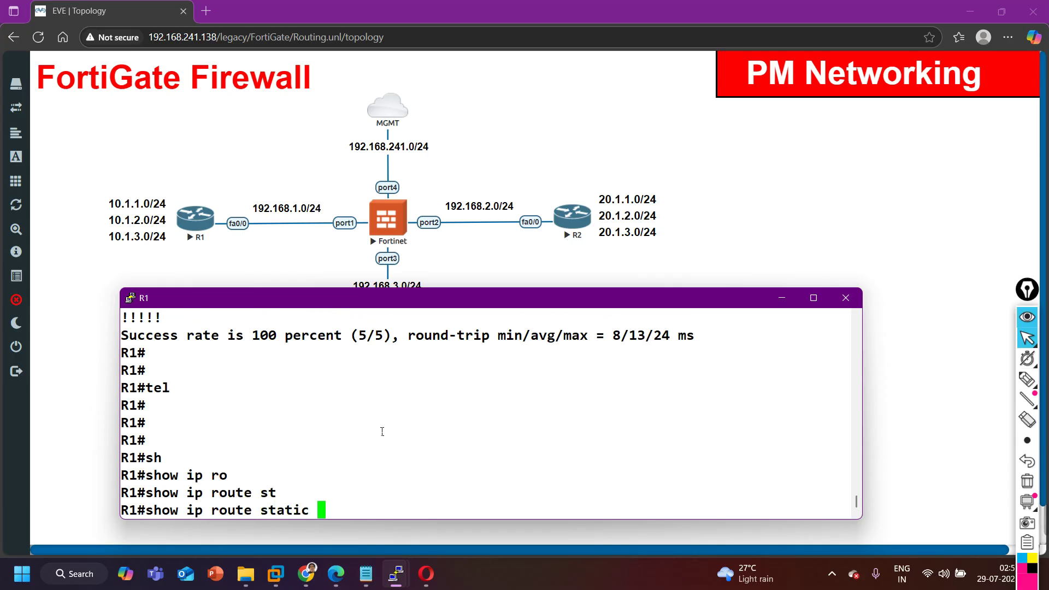
{"action": "key", "text": "Return"}
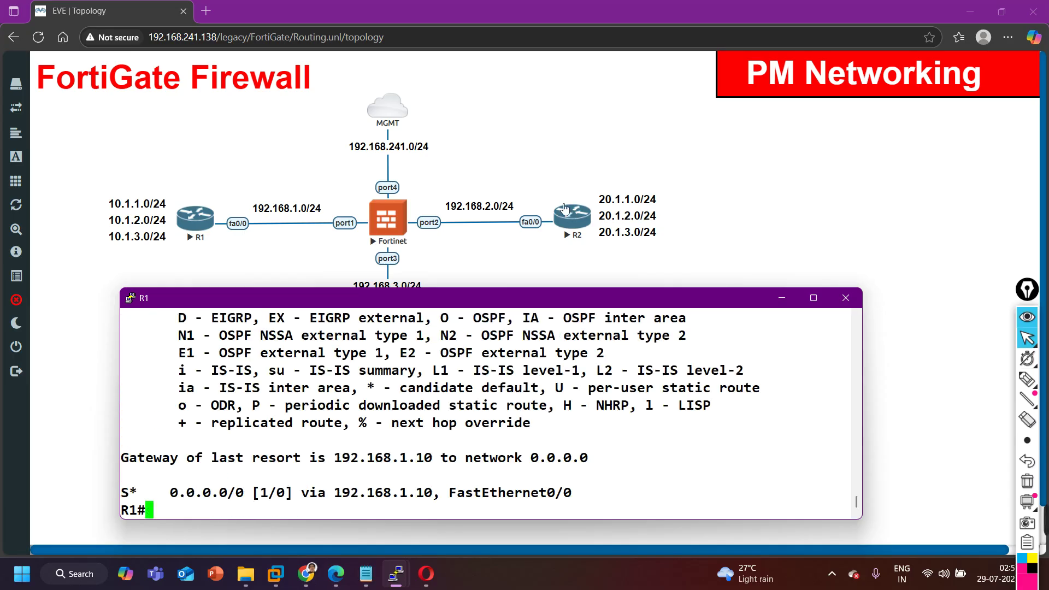
{"action": "key", "text": "Return"}
{"action": "type", "text": "ping "}
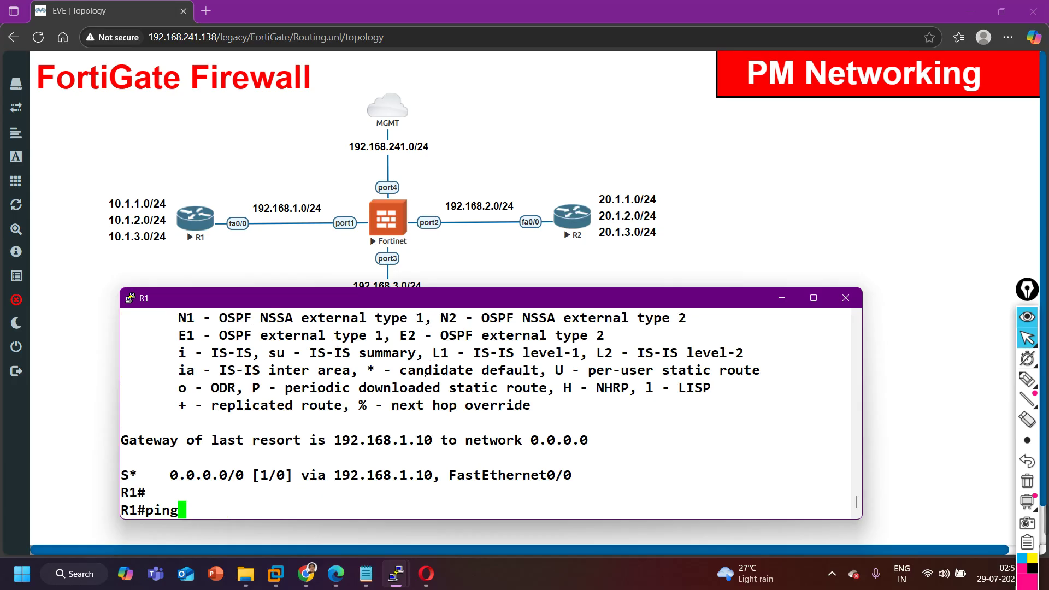
{"action": "type", "text": "192.1"}
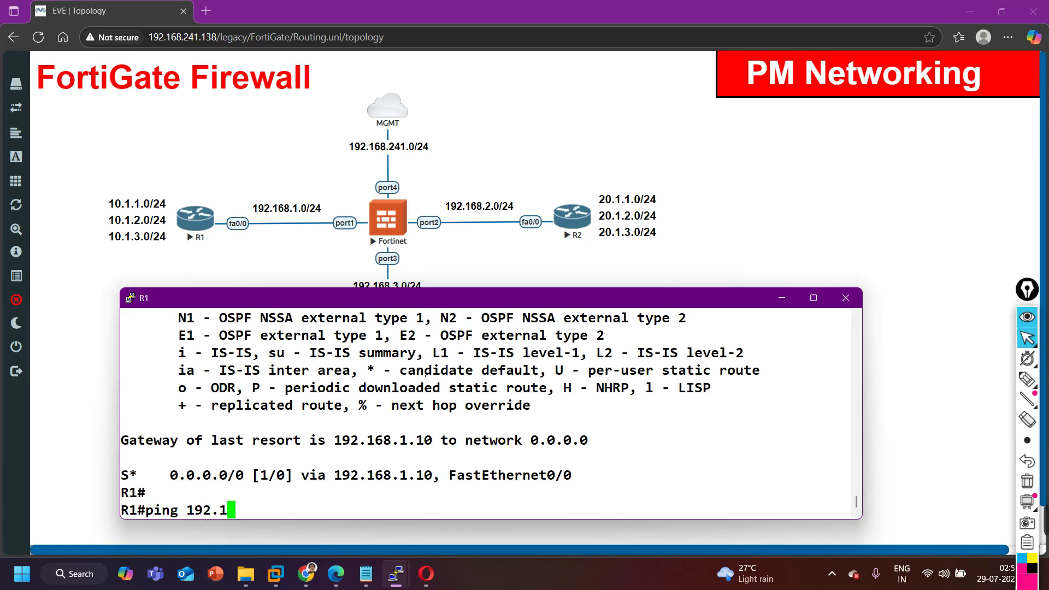
{"action": "type", "text": "68.2.1"}
{"action": "key", "text": "Return"}
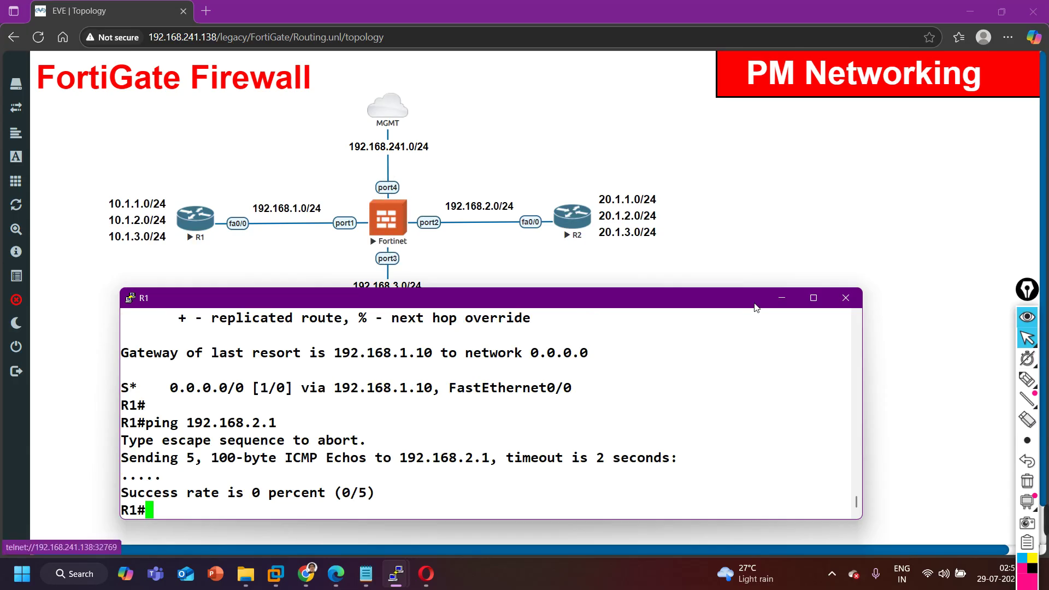
Bring up the FortiGate GUI, open Policy & Objects > Firewall Policy and expand the Implicit group.
{"action": "left_click", "coordinate": [782, 298]}
{"action": "left_click", "coordinate": [432, 579]}
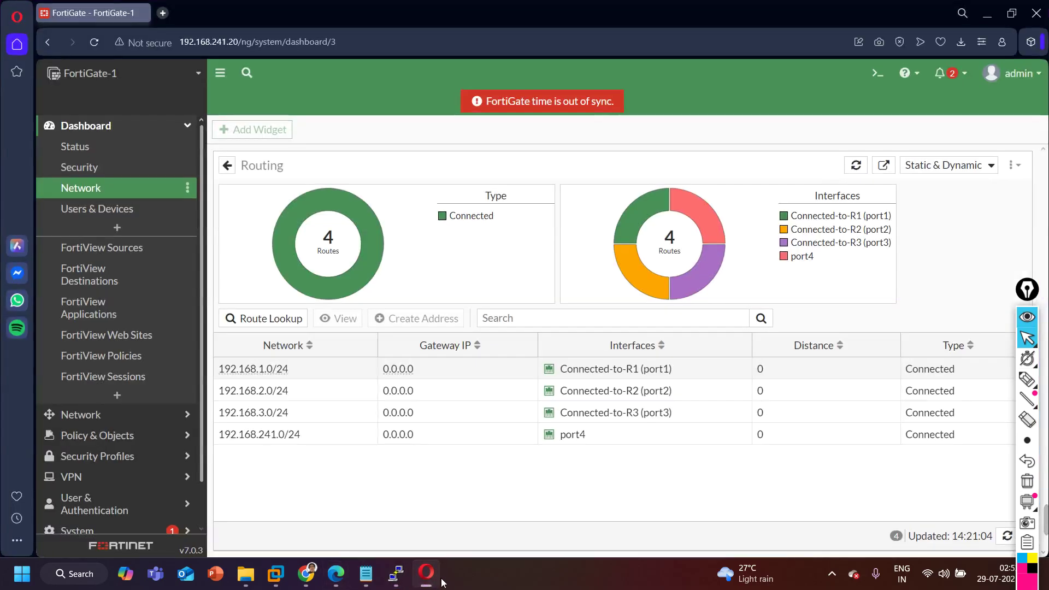
{"action": "left_click", "coordinate": [137, 135]}
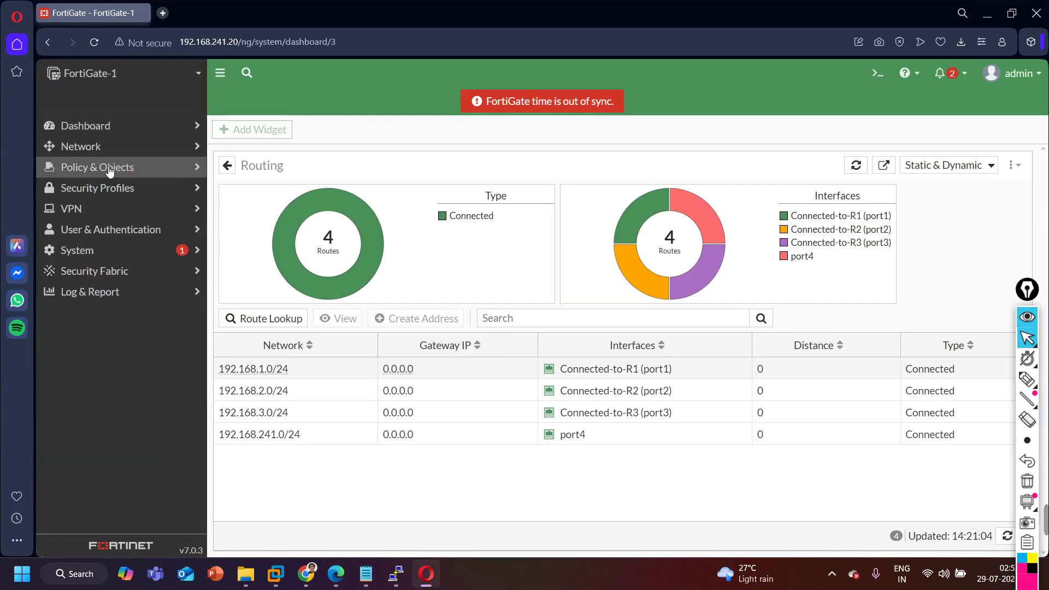
{"action": "left_click", "coordinate": [107, 192]}
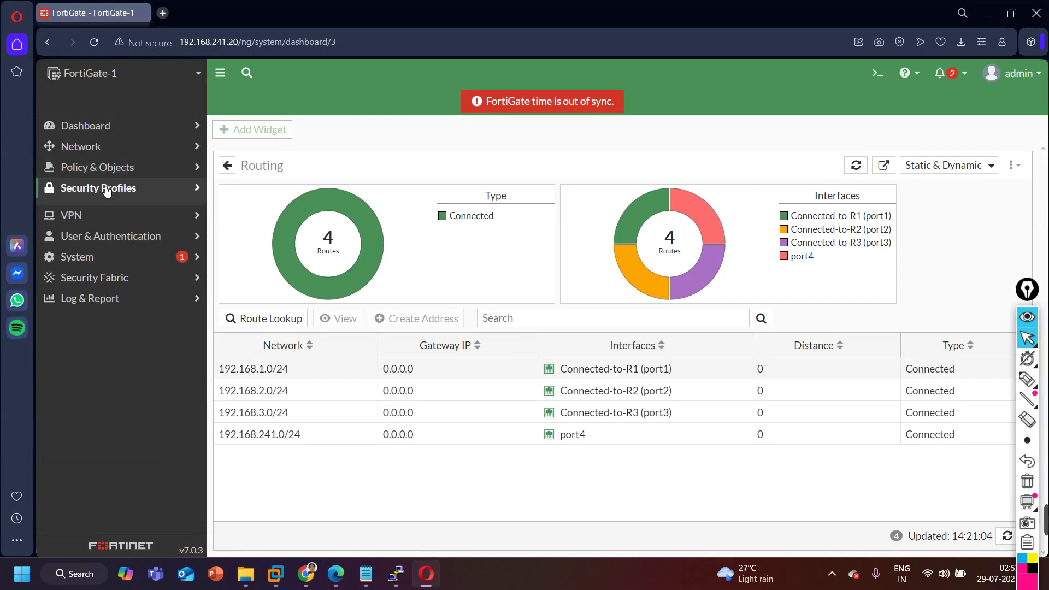
{"action": "left_click", "coordinate": [108, 188]}
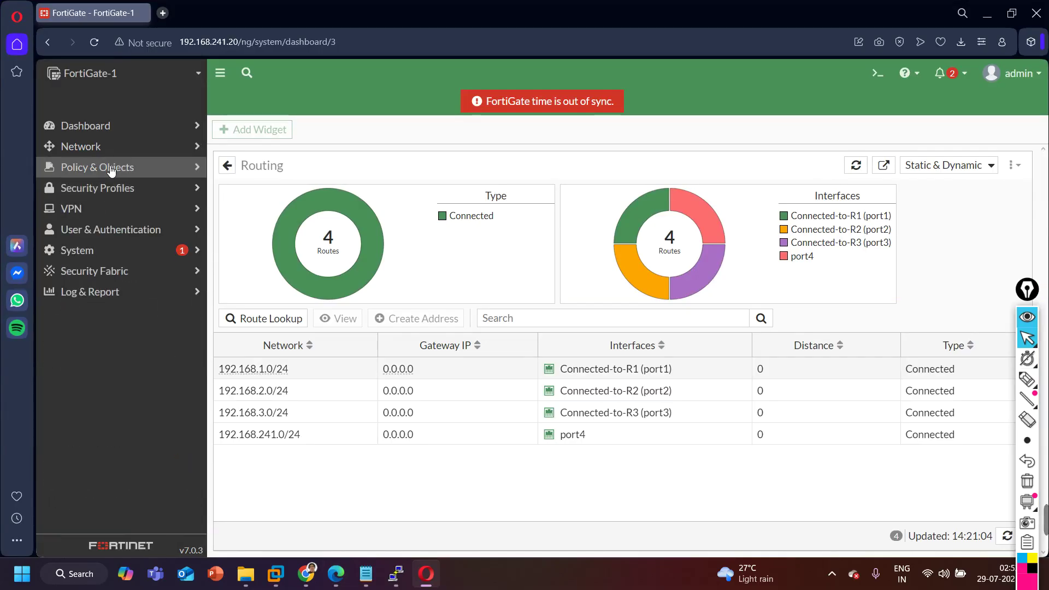
{"action": "left_click", "coordinate": [111, 171]}
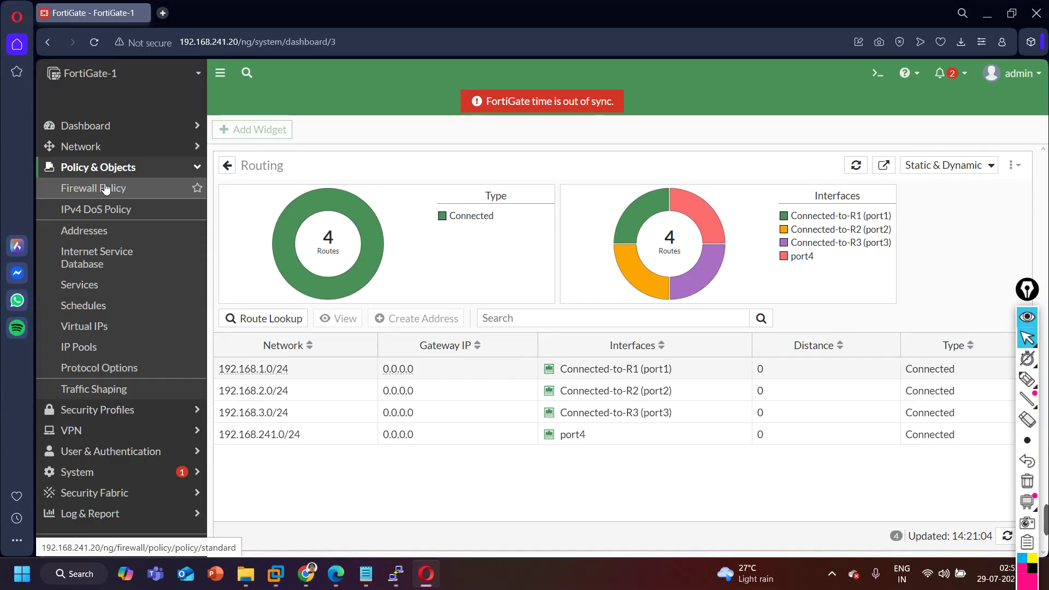
{"action": "left_click", "coordinate": [106, 189]}
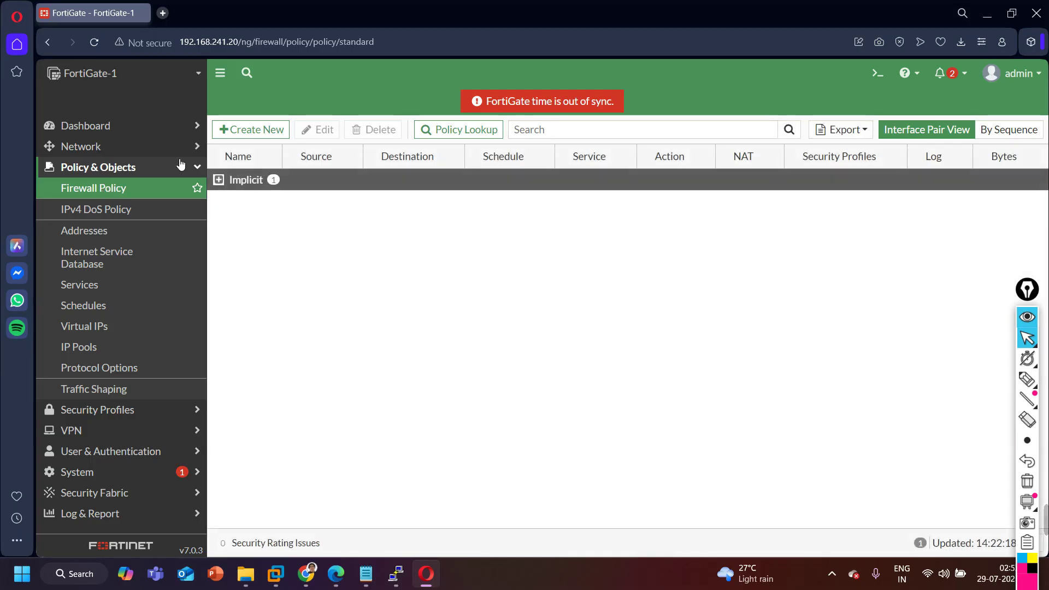
{"action": "left_click", "coordinate": [247, 181]}
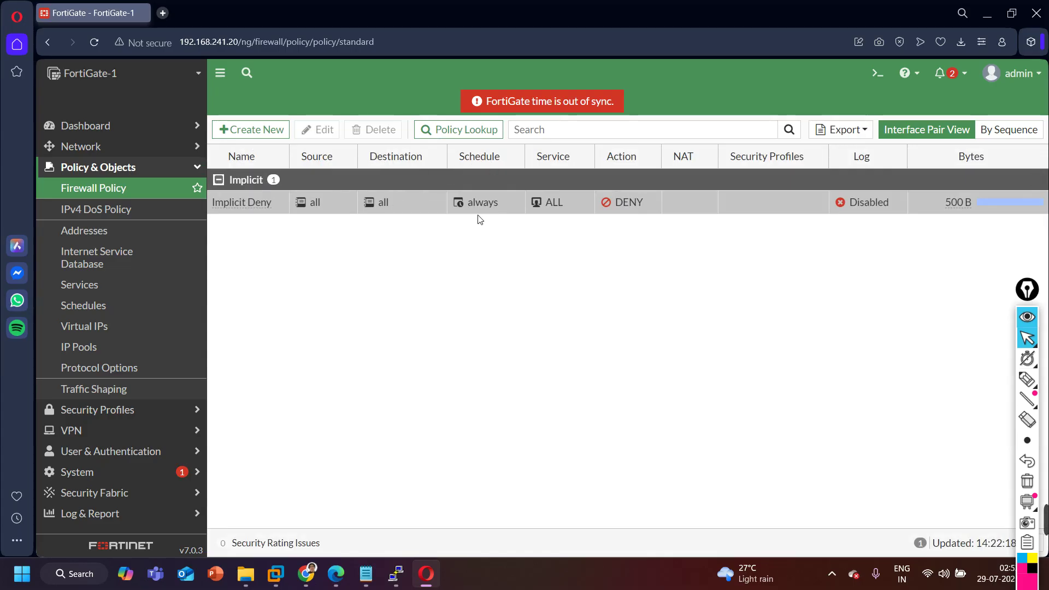
{"action": "mouse_move", "coordinate": [562, 211]}
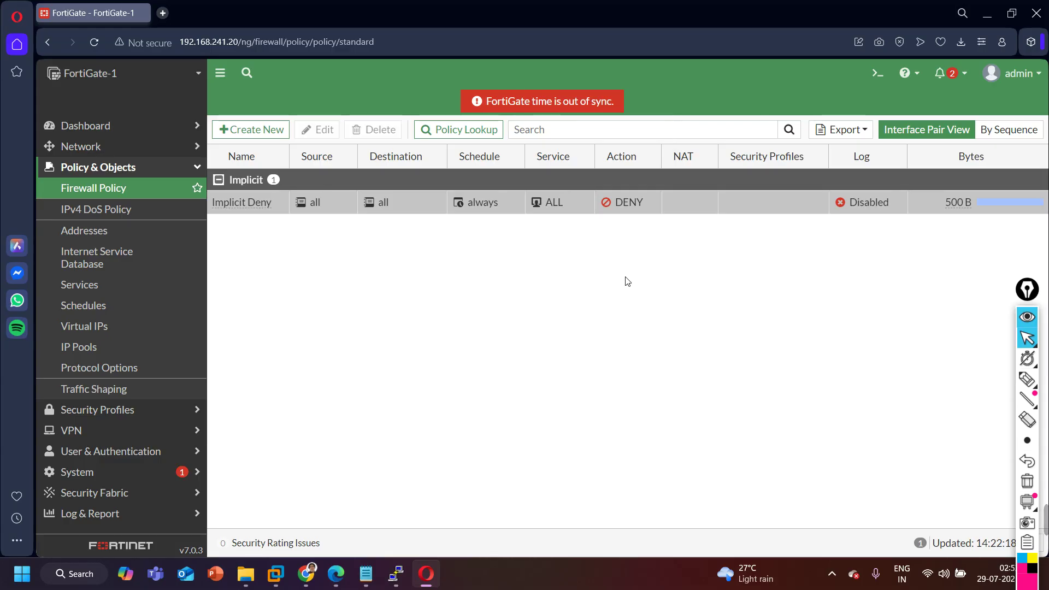
Turn on Log IPv4 Violation Traffic for the Implicit Deny policy and save it.
{"action": "double_click", "coordinate": [259, 205]}
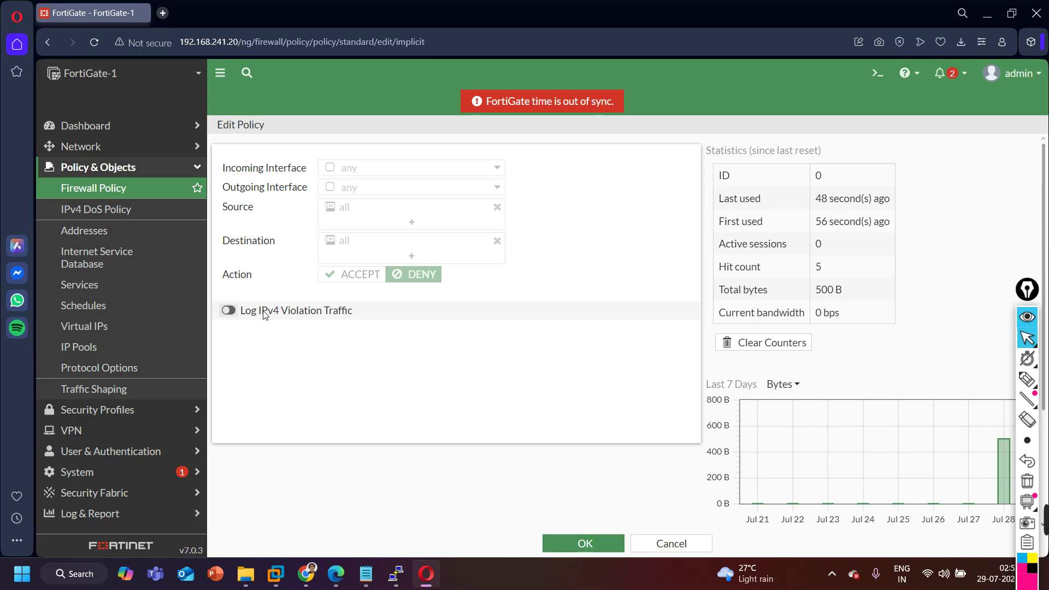
{"action": "left_click", "coordinate": [228, 311]}
{"action": "left_click", "coordinate": [560, 544]}
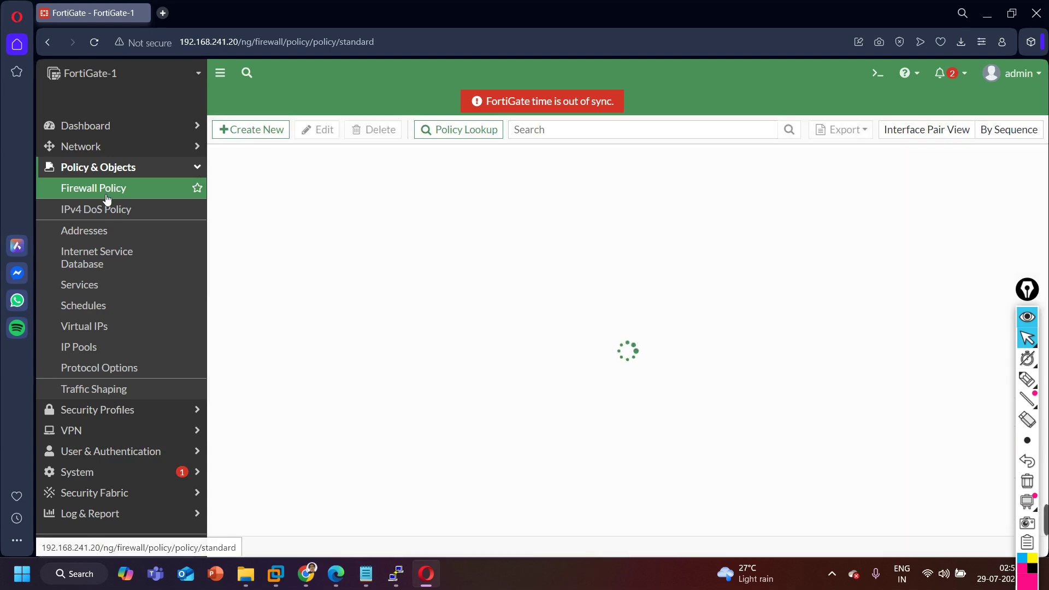
Open the Log & Report > Forward Traffic log.
{"action": "left_click", "coordinate": [157, 171]}
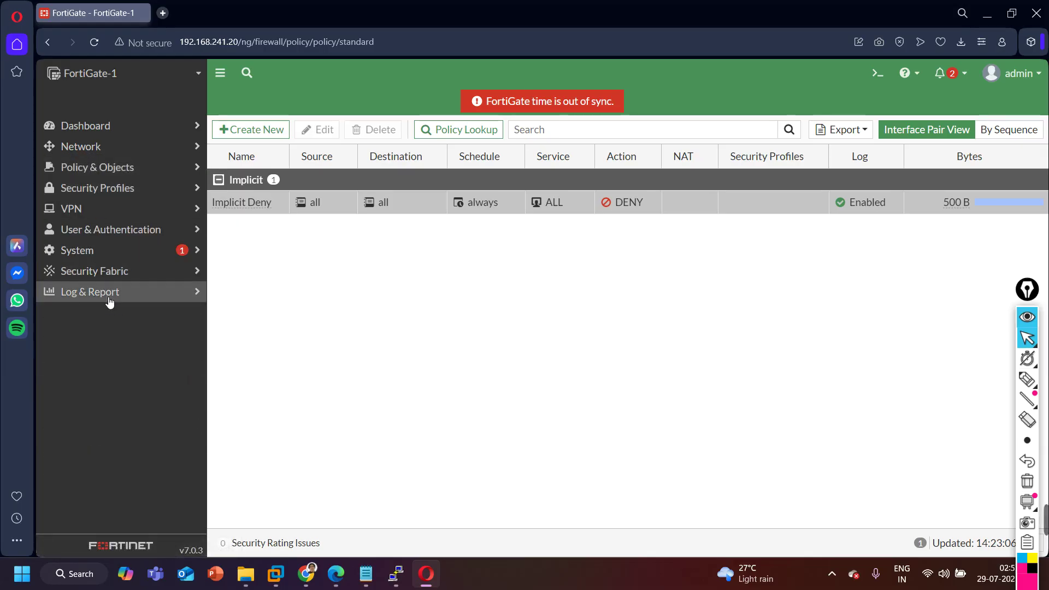
{"action": "left_click", "coordinate": [136, 297]}
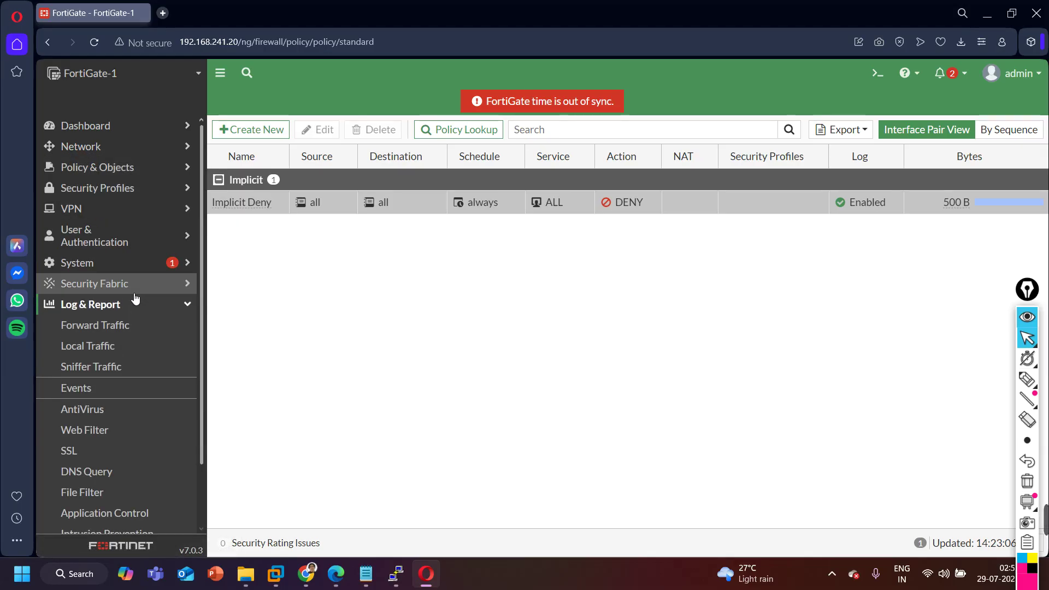
{"action": "left_click", "coordinate": [107, 327]}
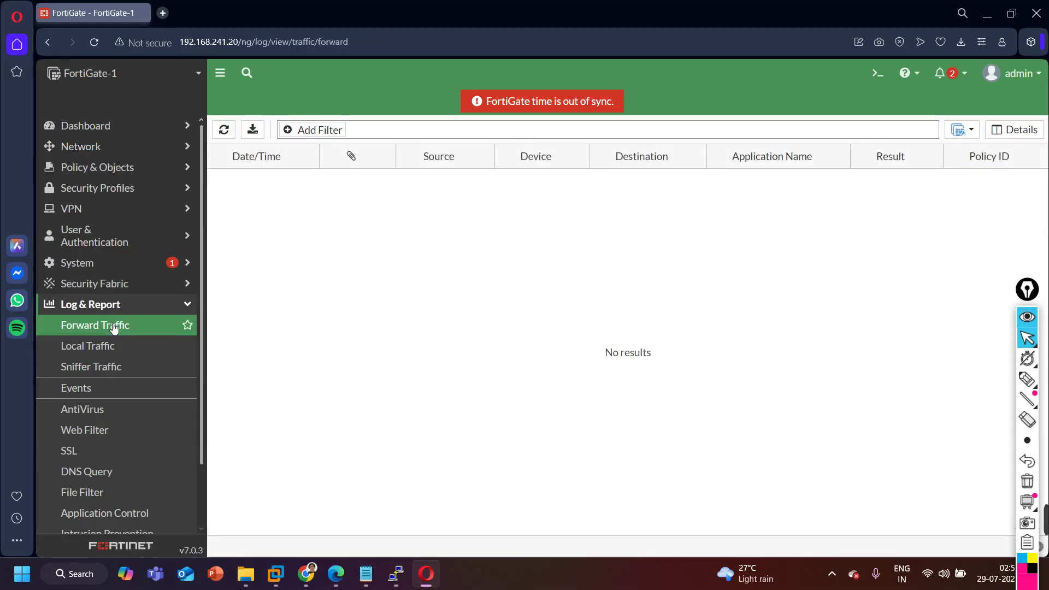
{"action": "scroll", "coordinate": [103, 336], "scroll_direction": "down", "scroll_amount": 2}
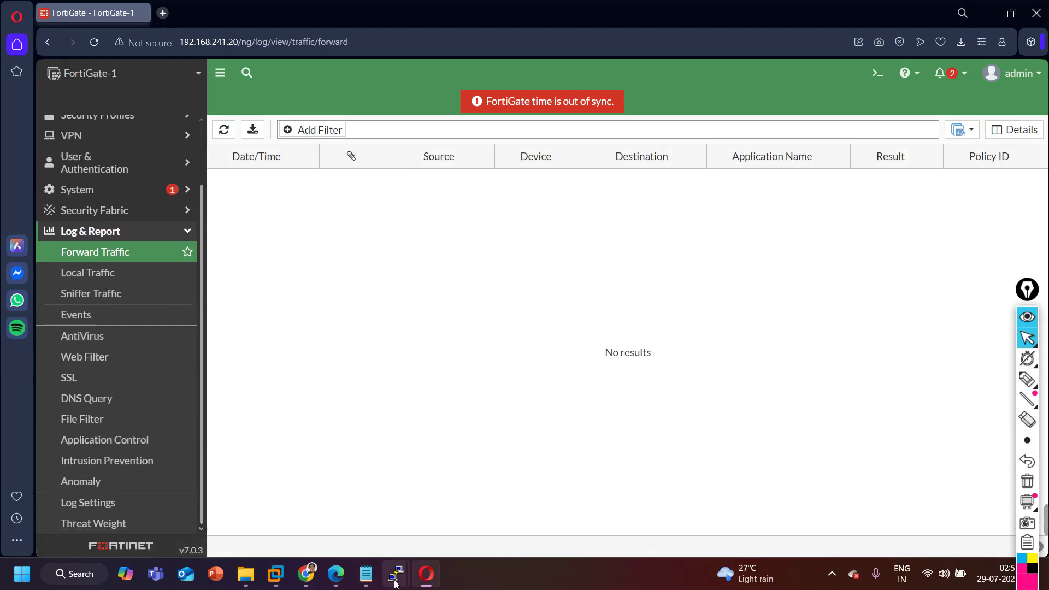
Rerun R1's ping to 192.168.2.1 from its console, then minimise the console.
{"action": "mouse_move", "coordinate": [396, 574]}
{"action": "left_click", "coordinate": [235, 508]}
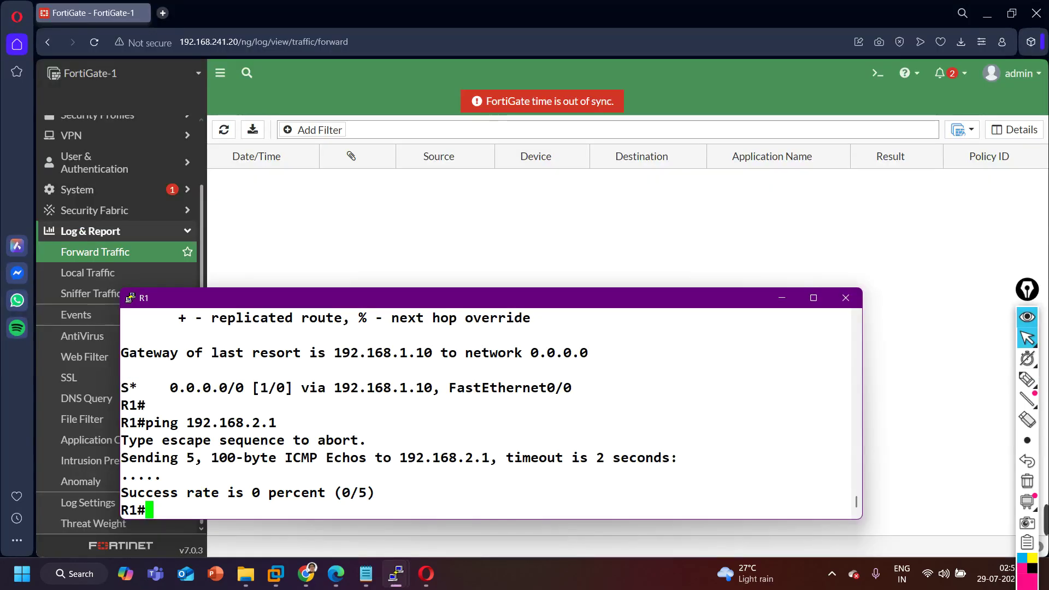
{"action": "key", "text": "Up"}
{"action": "key", "text": "Return"}
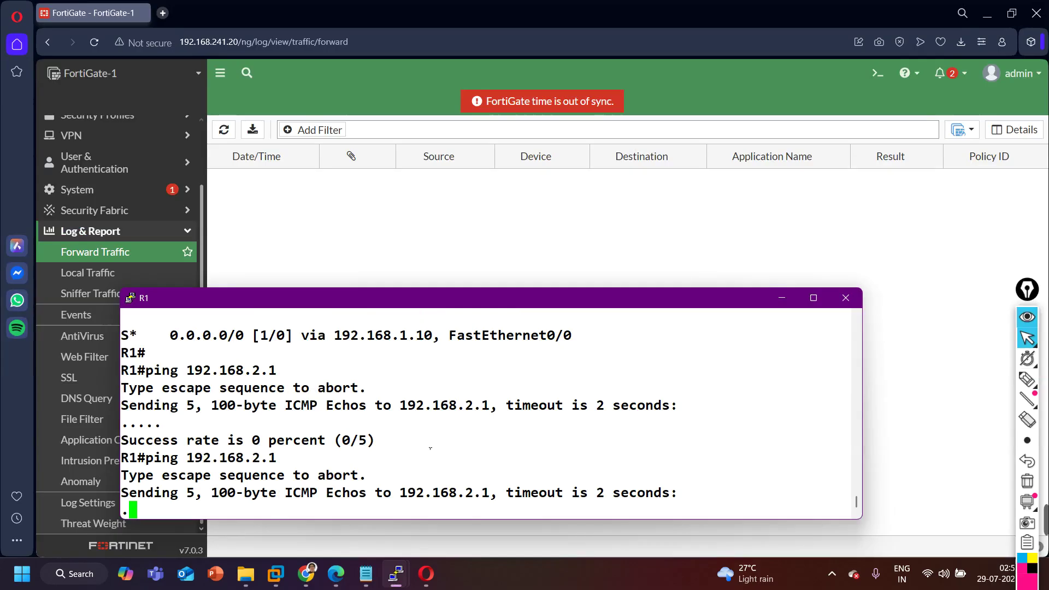
{"action": "left_click", "coordinate": [780, 299]}
Review the Local and Forward Traffic logs, showing four 192.168.1.1→192.168.2.1 pings denied under policy 0.
{"action": "left_click", "coordinate": [118, 276]}
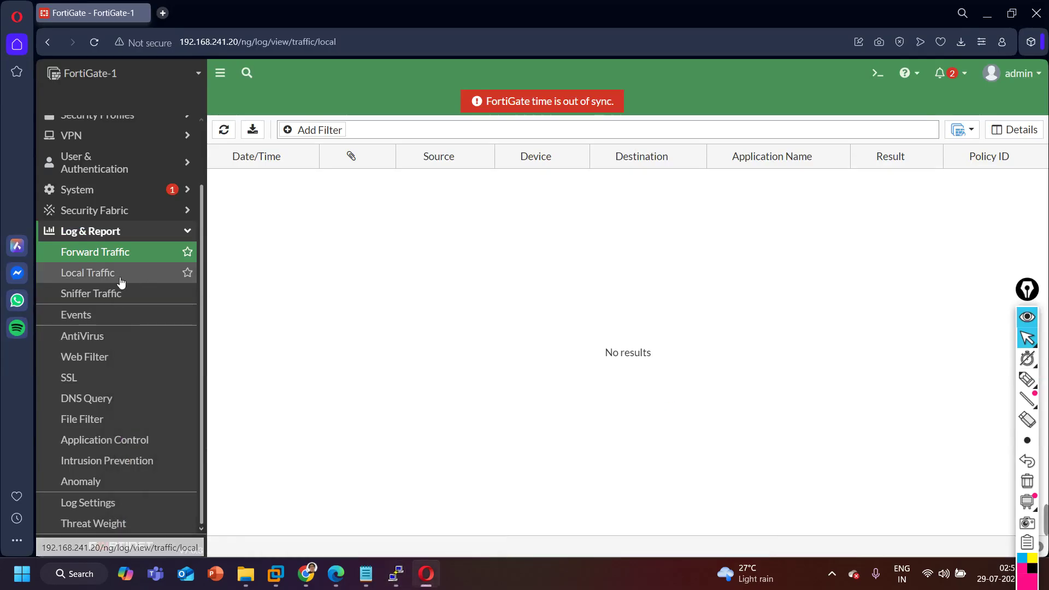
{"action": "left_click", "coordinate": [102, 256]}
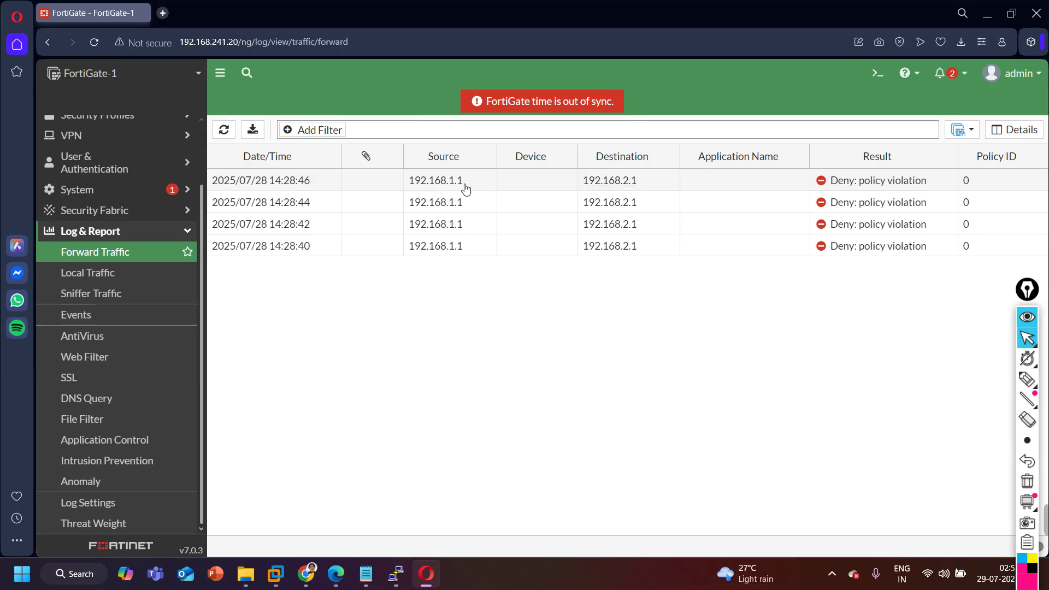
{"action": "mouse_move", "coordinate": [601, 185]}
{"action": "scroll", "coordinate": [136, 304], "scroll_direction": "up", "scroll_amount": 2}
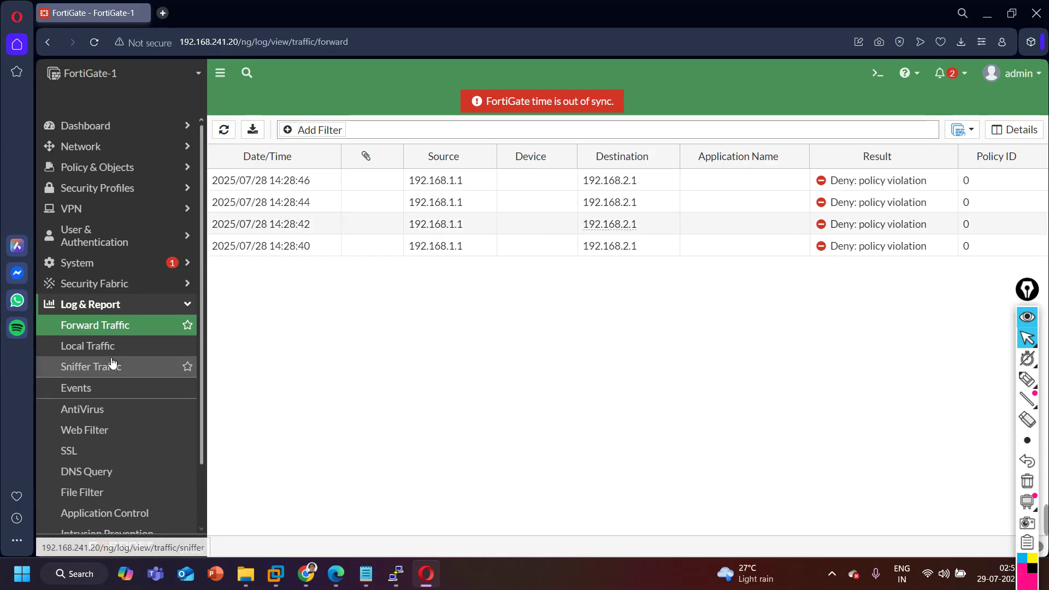
{"action": "left_click", "coordinate": [137, 291]}
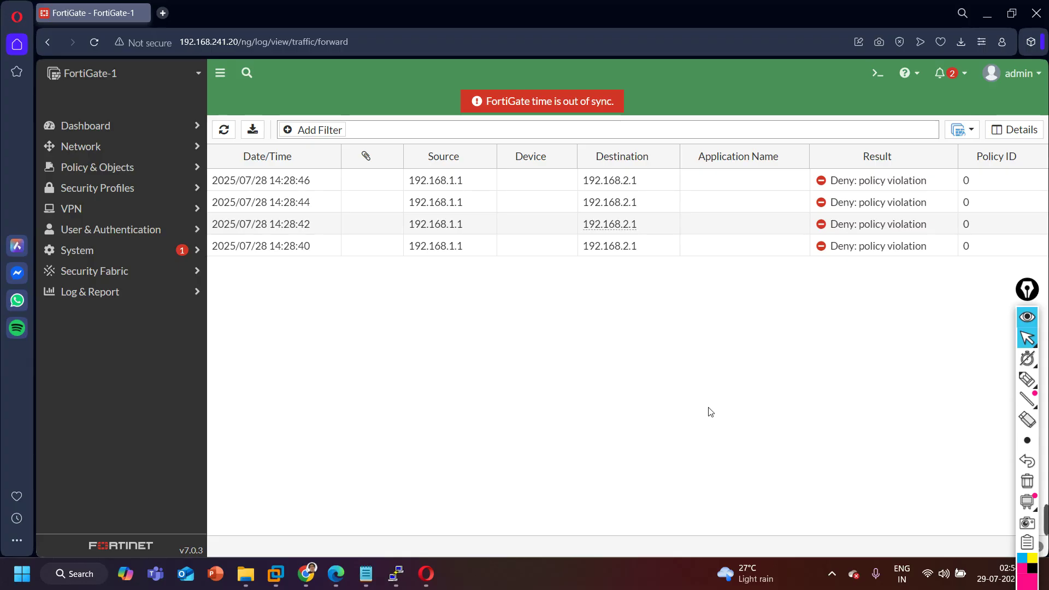
{"action": "left_click", "coordinate": [336, 574]}
Highlight the port1-to-port2 traffic path on the topology, clear the marks, and return to the FortiGate log.
{"action": "left_click", "coordinate": [1027, 378]}
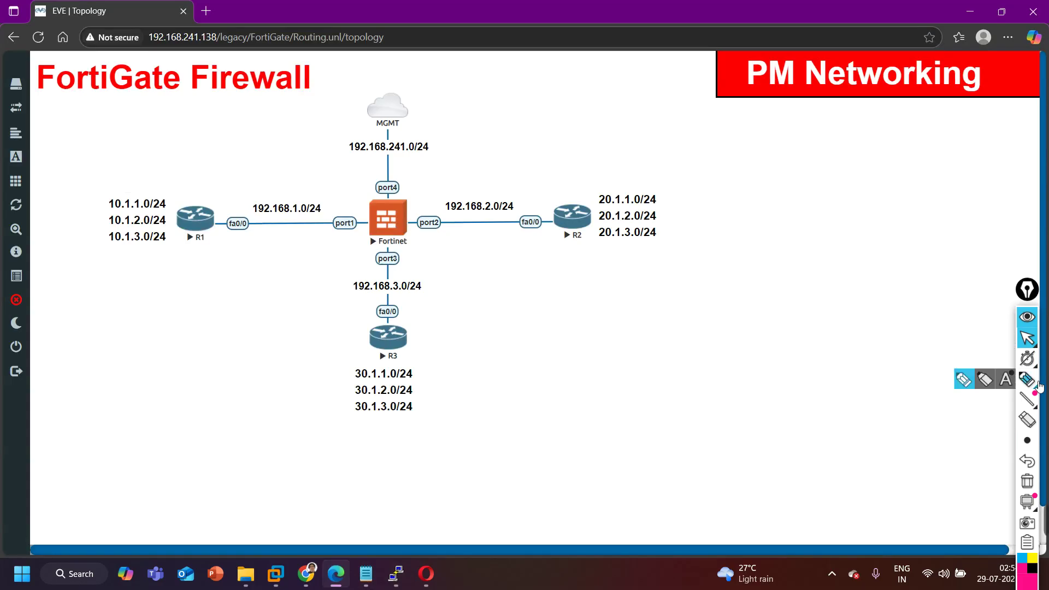
{"action": "mouse_move", "coordinate": [326, 219]}
{"action": "left_mouse_down"}
{"action": "mouse_move", "coordinate": [462, 218]}
{"action": "mouse_move", "coordinate": [450, 214]}
{"action": "mouse_move", "coordinate": [477, 190]}
{"action": "left_mouse_up"}
{"action": "left_click", "coordinate": [1027, 481]}
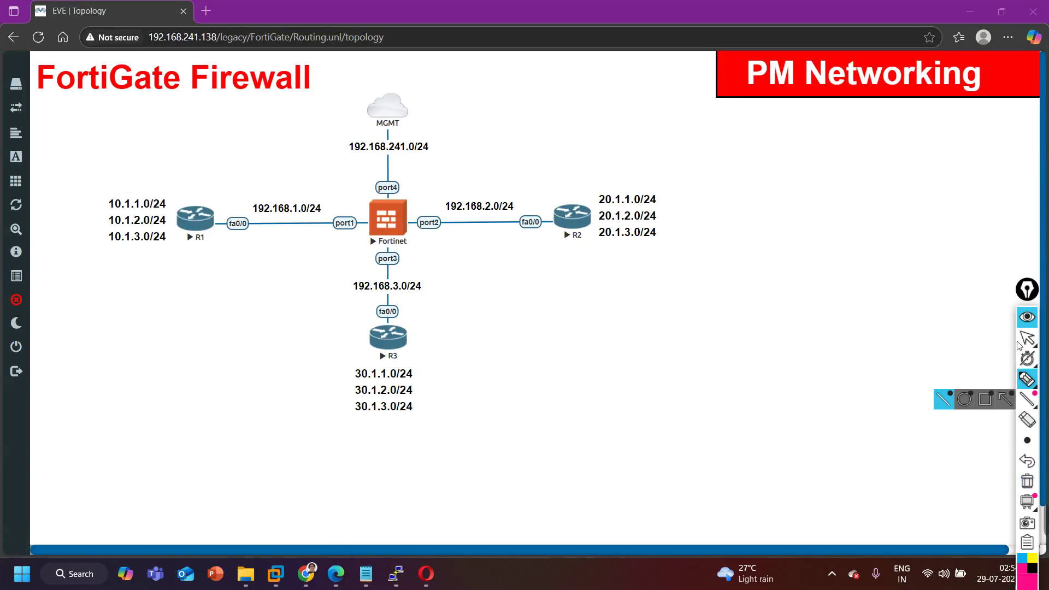
{"action": "left_click", "coordinate": [1030, 341]}
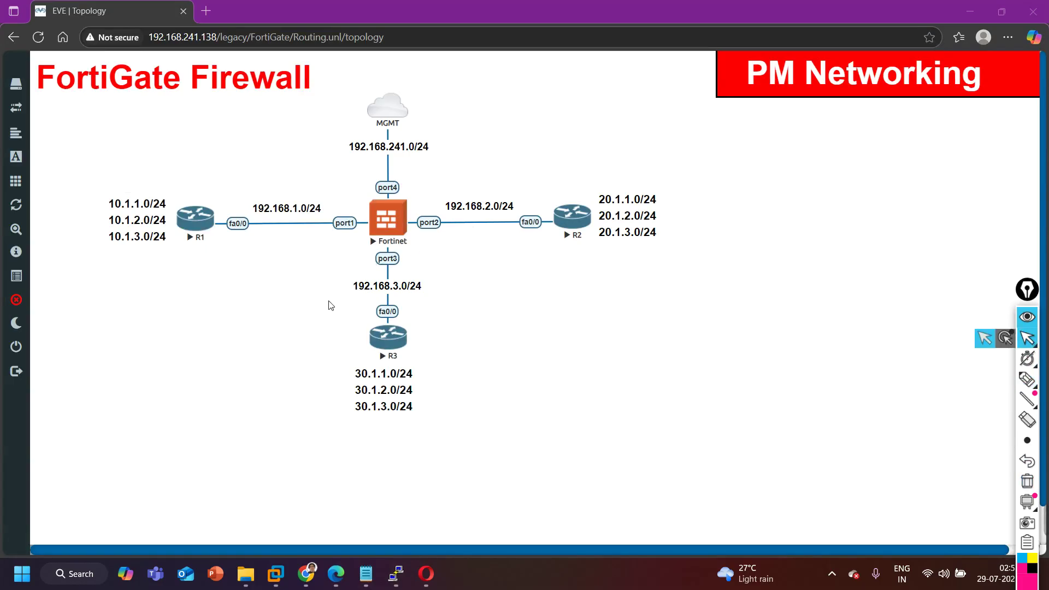
{"action": "left_click", "coordinate": [469, 530]}
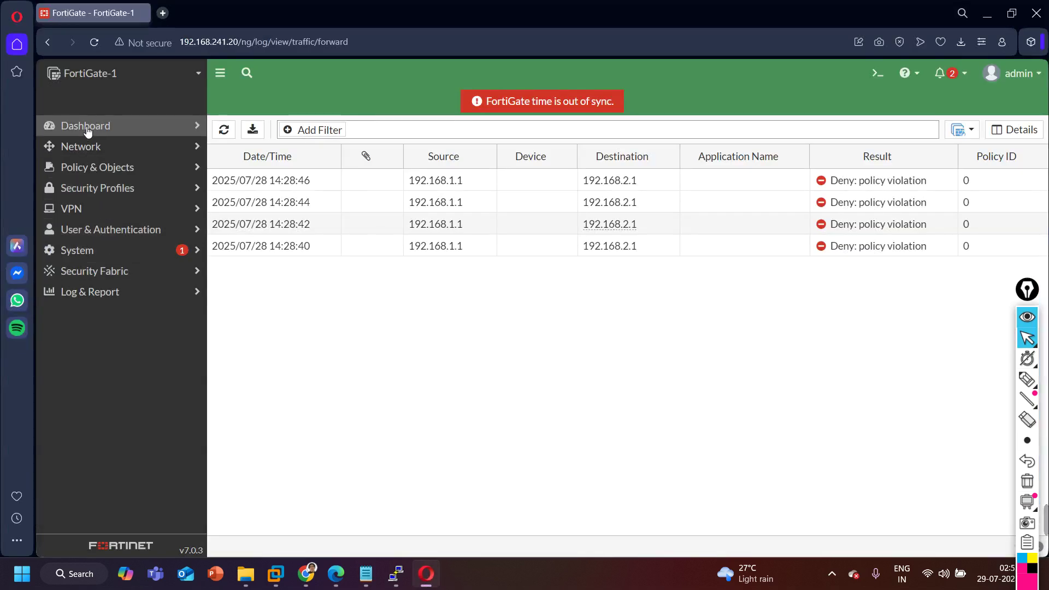
Open the Firewall Policy list, which holds only Implicit Deny, and start a new policy.
{"action": "left_click", "coordinate": [112, 169]}
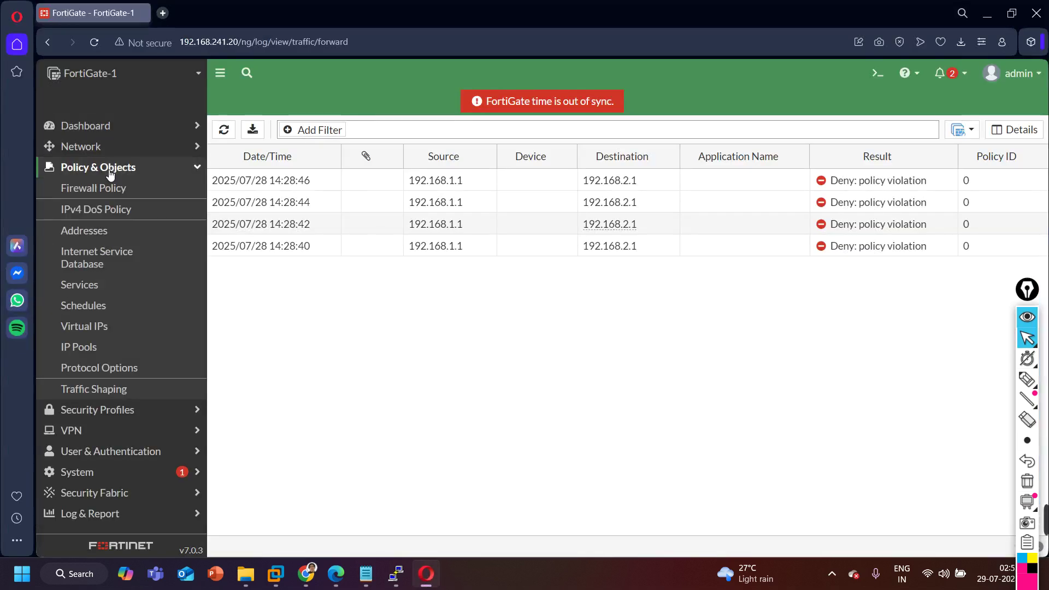
{"action": "left_click", "coordinate": [112, 189]}
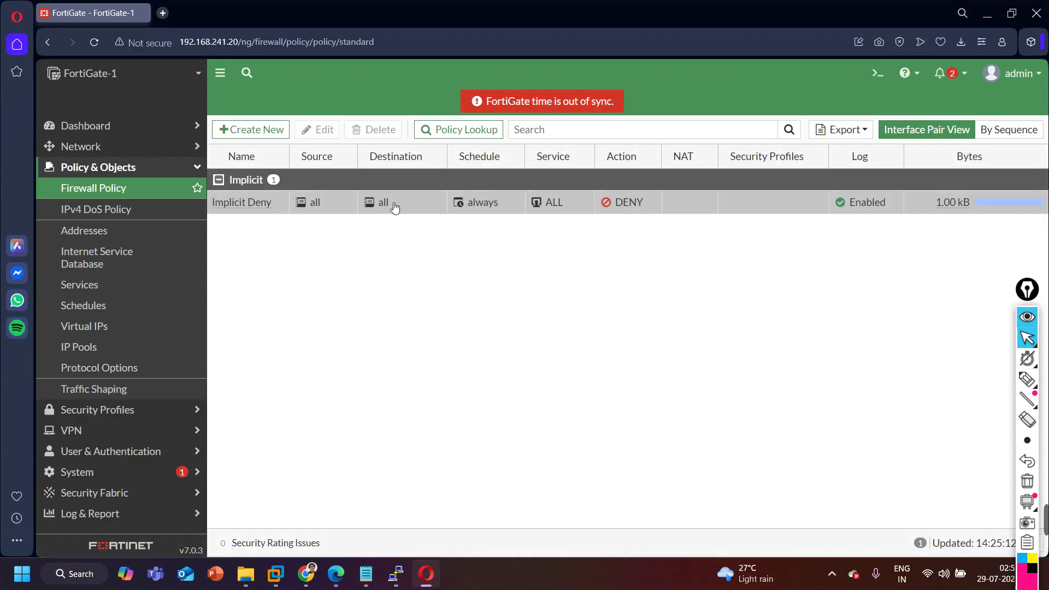
{"action": "left_click", "coordinate": [249, 134]}
Name the policy Port1-to-Port2 with incoming port1 (Connected-to-R1) and outgoing port2 (Connected-to-R2).
{"action": "left_click", "coordinate": [390, 168]}
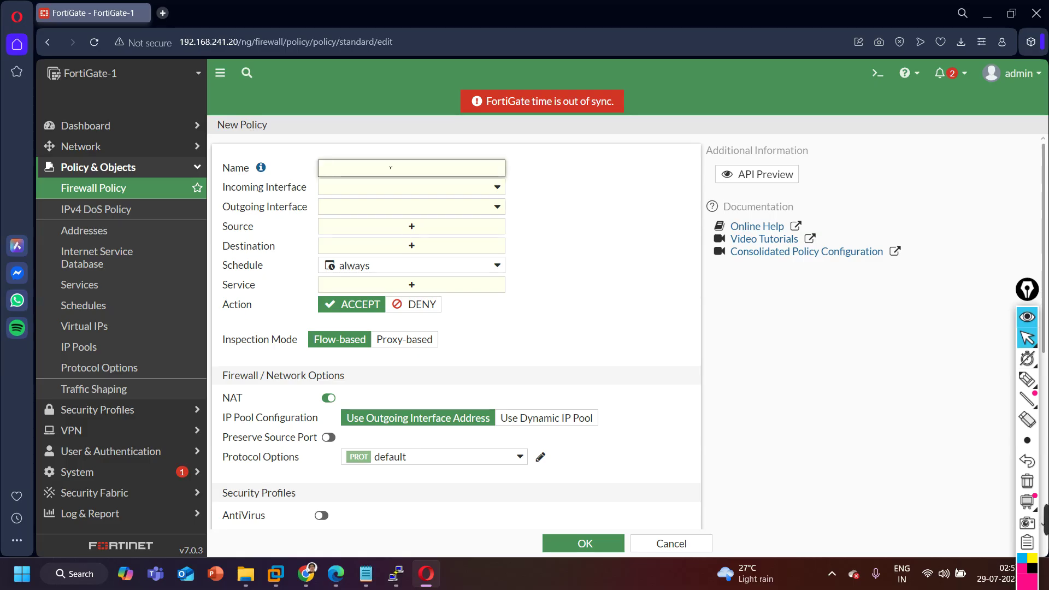
{"action": "type", "text": "Port1-to-Port2"}
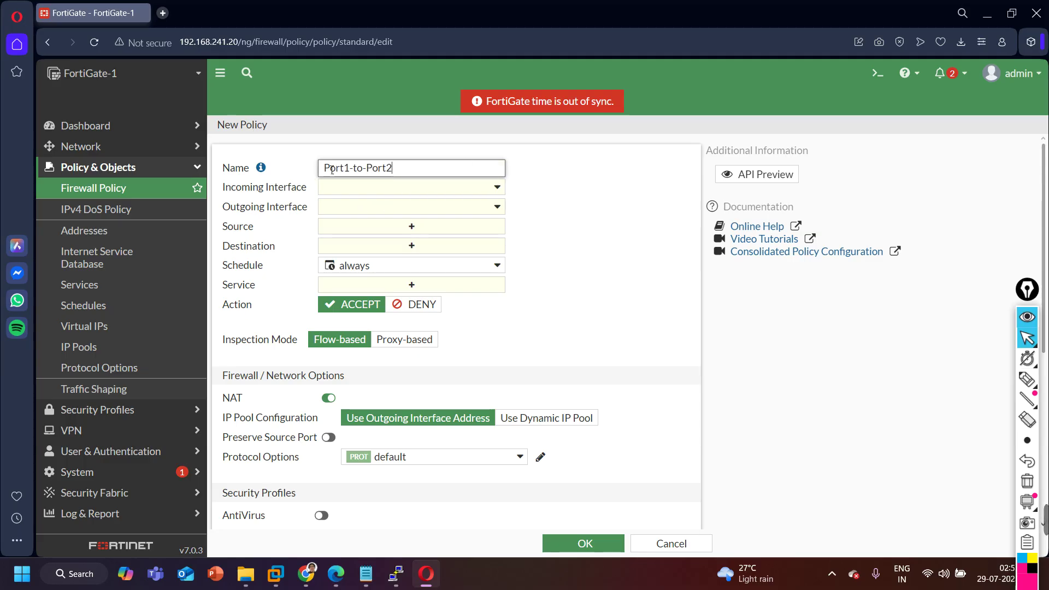
{"action": "left_click_drag", "start_coordinate": [406, 173], "coordinate": [351, 177]}
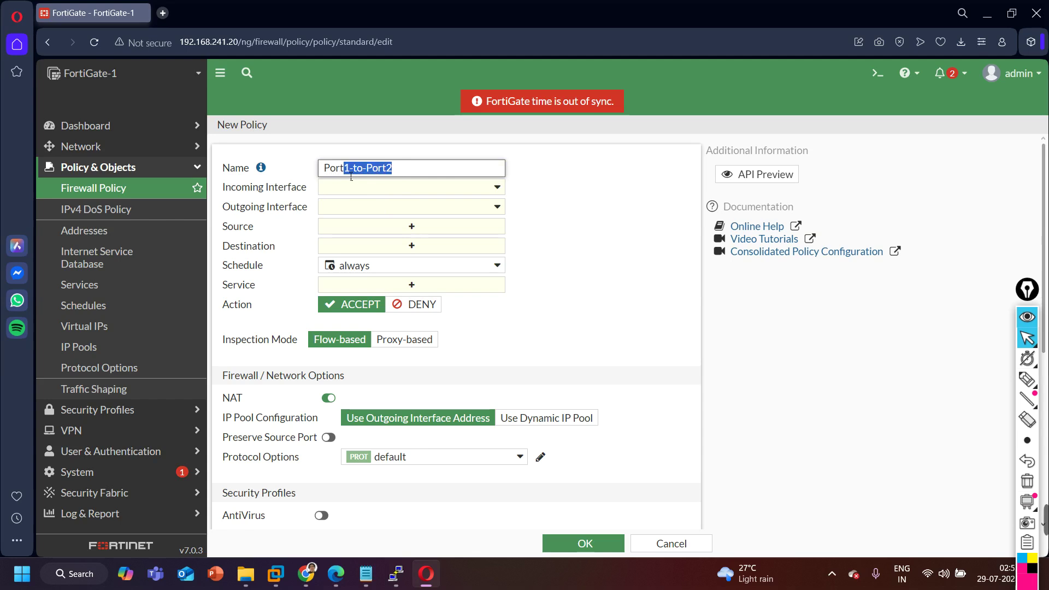
{"action": "left_click", "coordinate": [549, 183]}
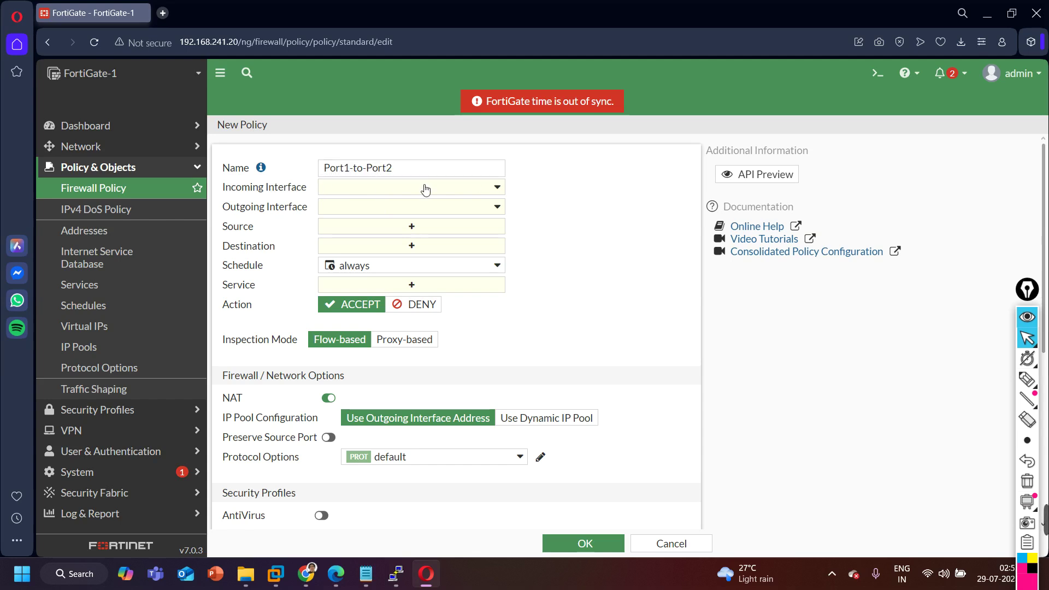
{"action": "left_click", "coordinate": [496, 189]}
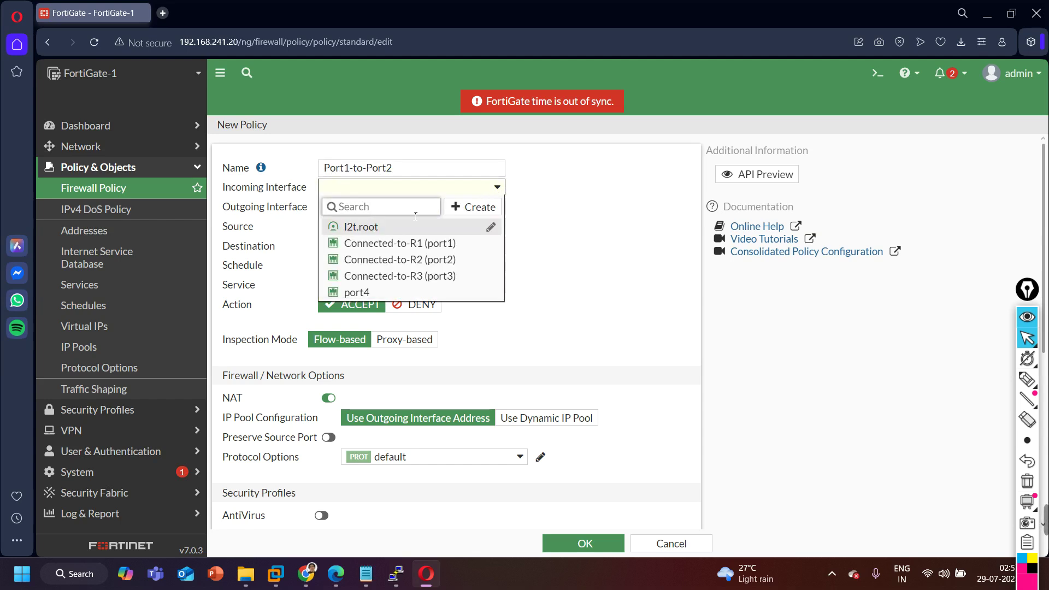
{"action": "left_click", "coordinate": [435, 246]}
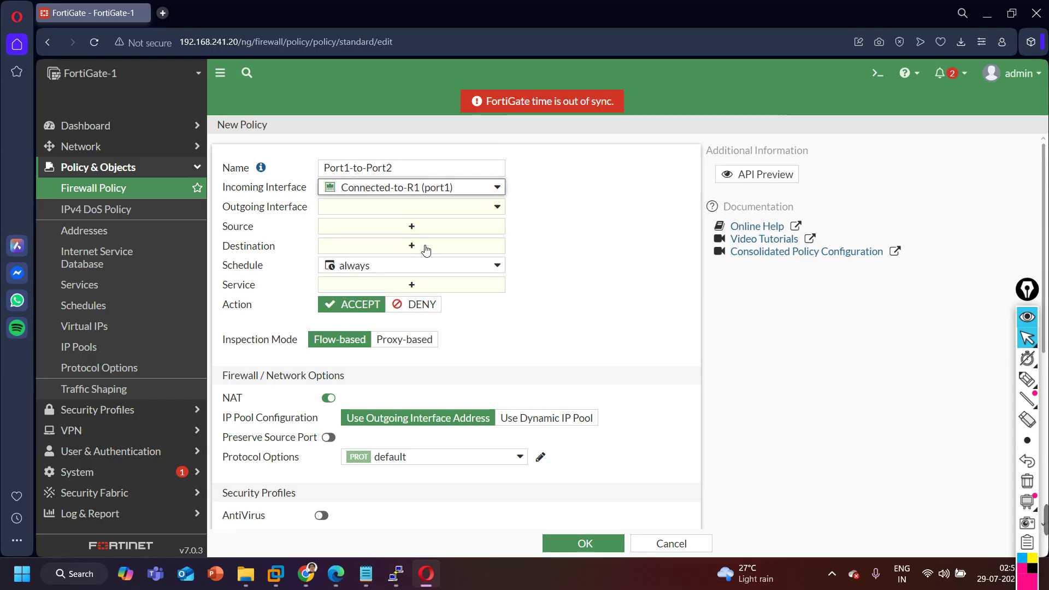
{"action": "left_click", "coordinate": [429, 213]}
{"action": "left_click", "coordinate": [438, 284]}
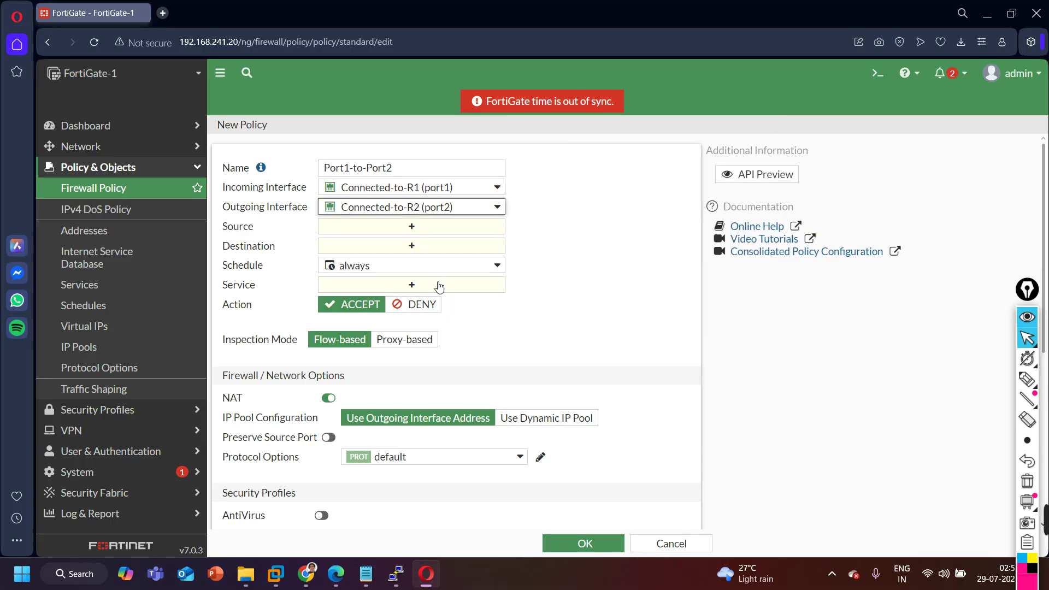
Set source and destination to all, schedule always, and service ALL.
{"action": "left_click", "coordinate": [391, 226]}
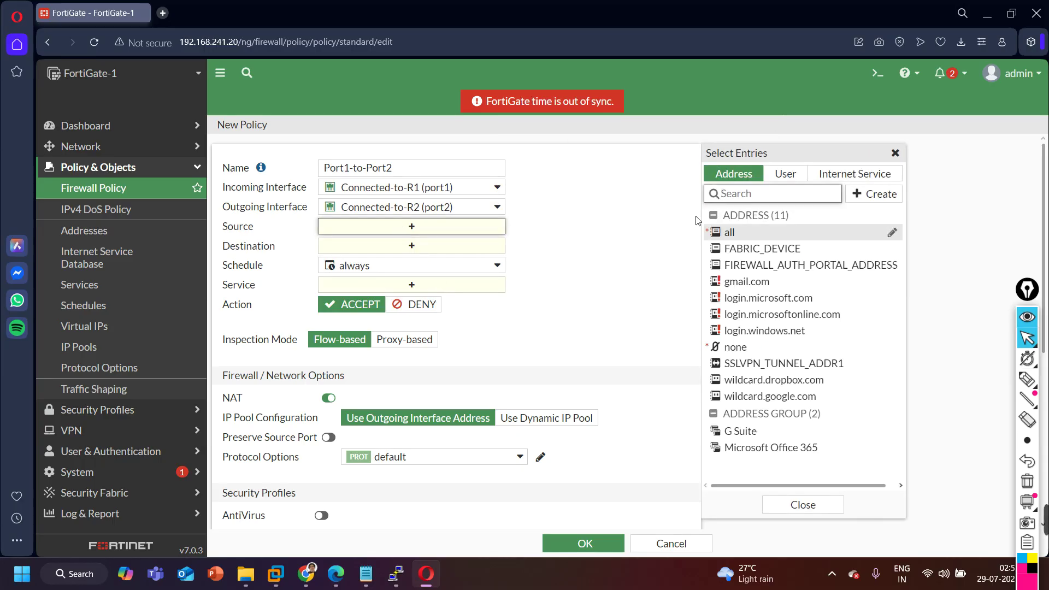
{"action": "left_click", "coordinate": [754, 233]}
{"action": "left_click", "coordinate": [373, 260]}
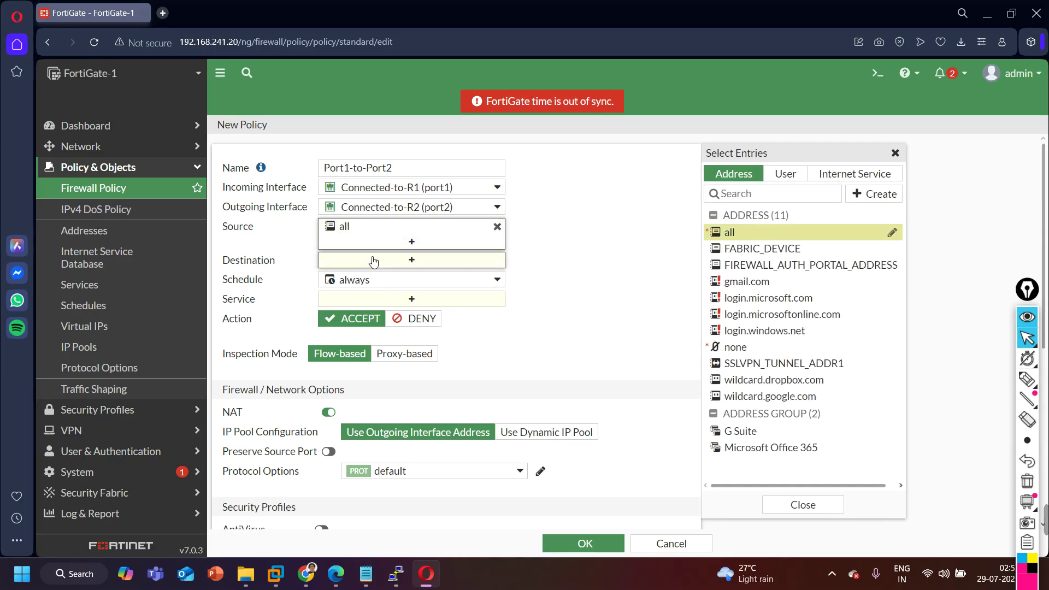
{"action": "left_click", "coordinate": [771, 235]}
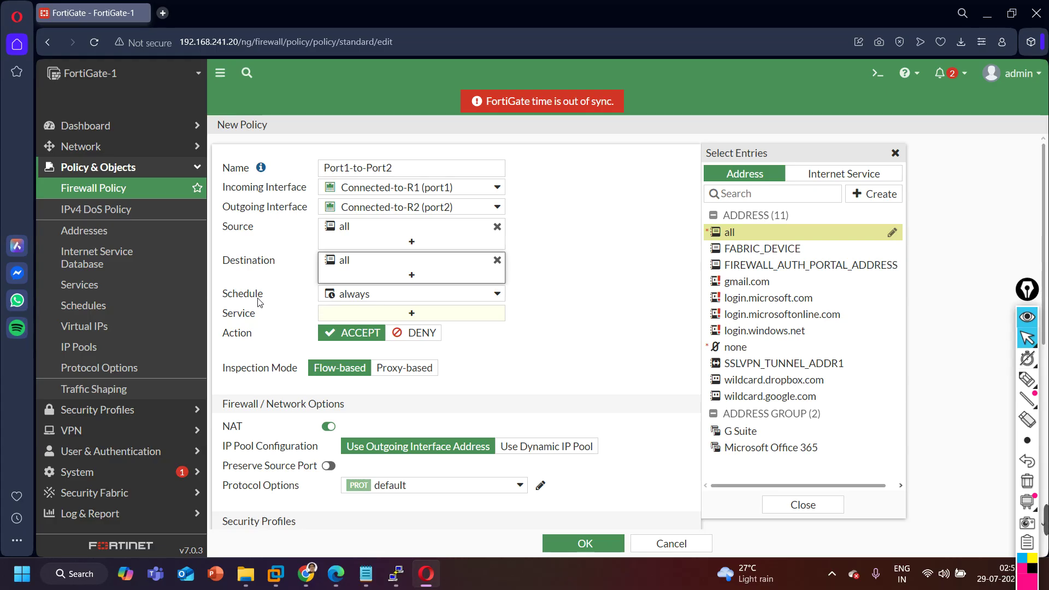
{"action": "left_click", "coordinate": [418, 294]}
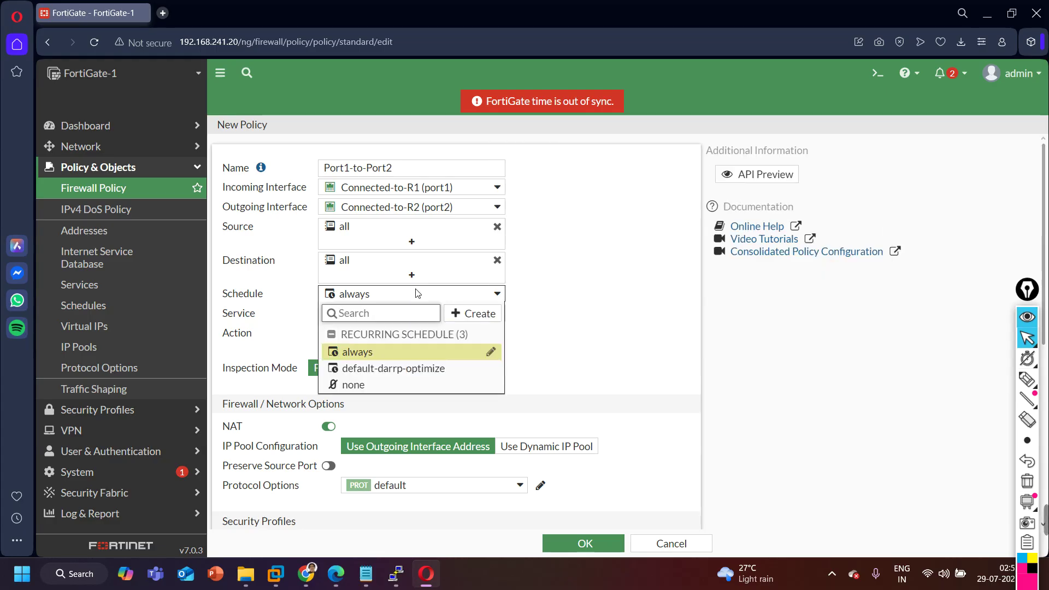
{"action": "left_click", "coordinate": [276, 301]}
{"action": "left_click", "coordinate": [386, 315]}
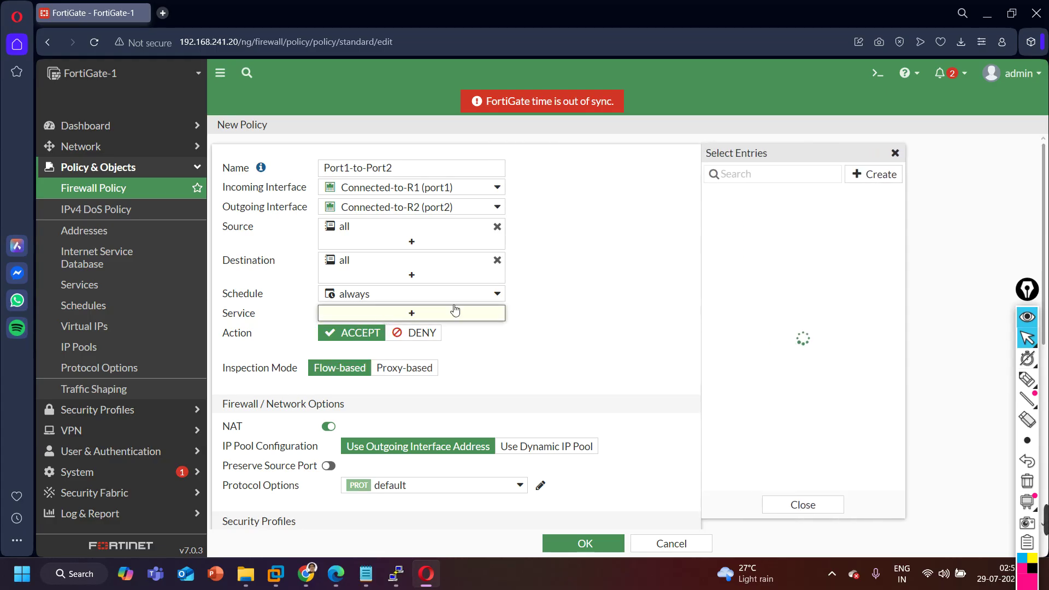
{"action": "left_click", "coordinate": [735, 232]}
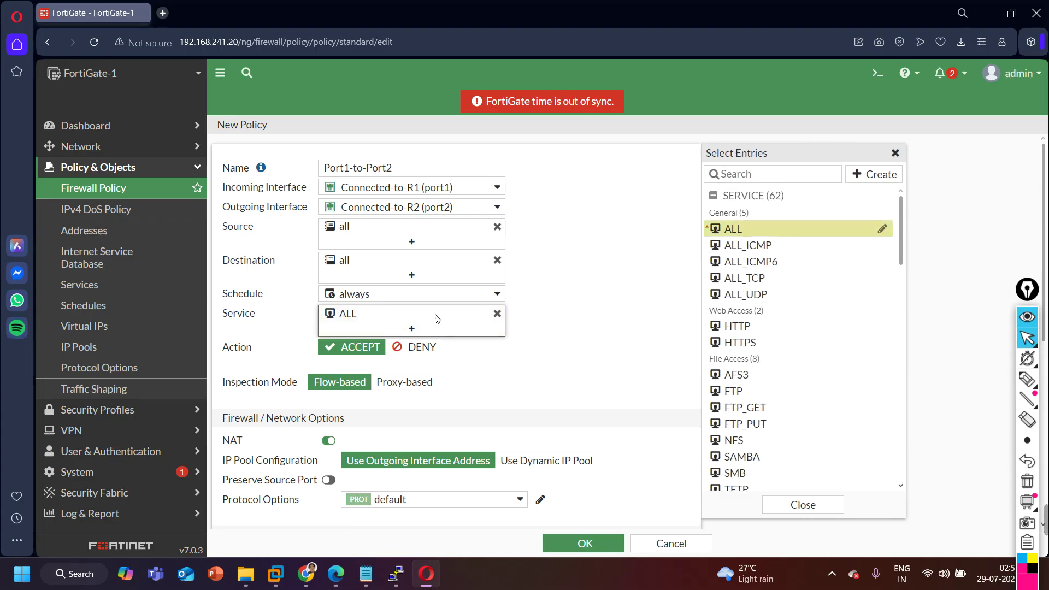
{"action": "left_click", "coordinate": [462, 343]}
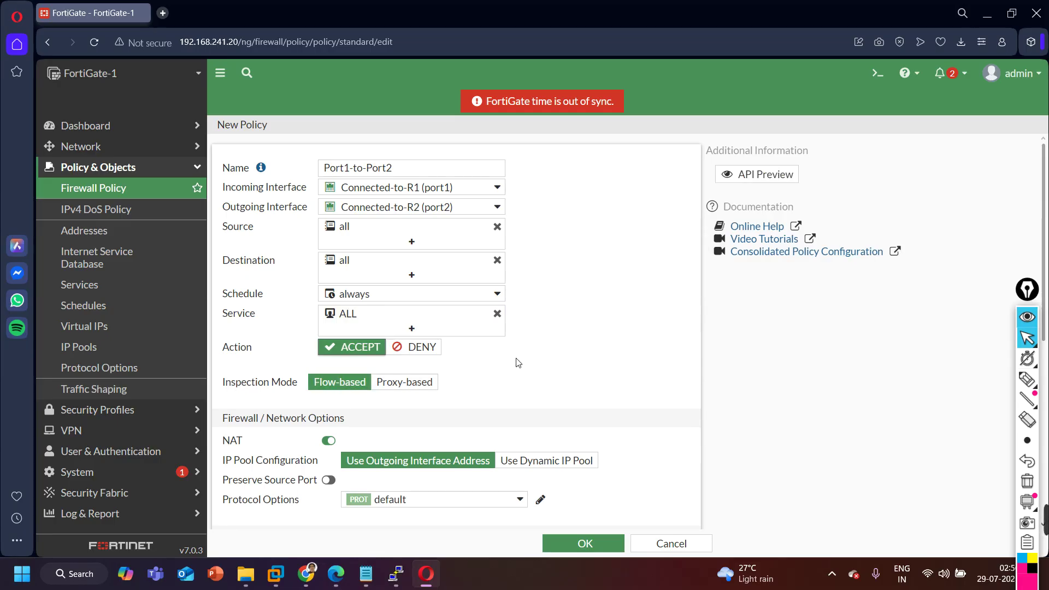
Disable NAT and save the Port1-to-Port2 policy.
{"action": "scroll", "coordinate": [517, 363], "scroll_direction": "down", "scroll_amount": 2}
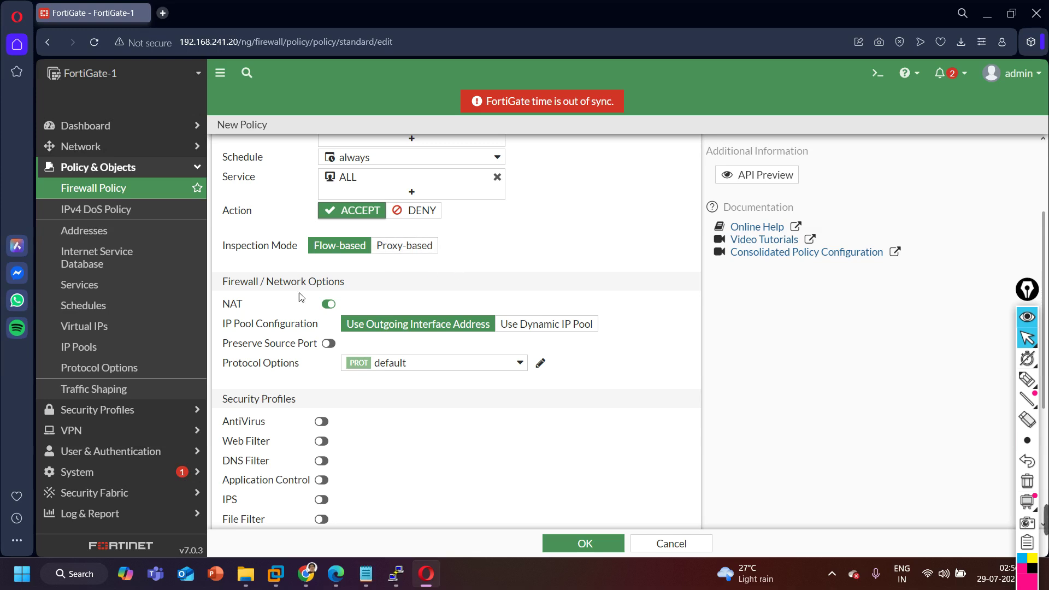
{"action": "left_click", "coordinate": [329, 305]}
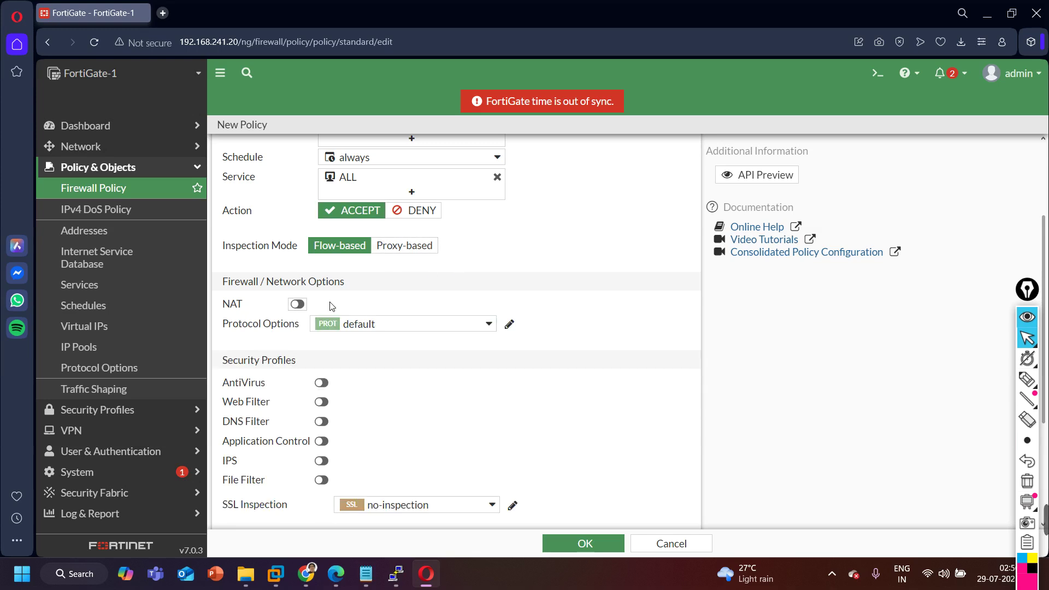
{"action": "scroll", "coordinate": [379, 337], "scroll_direction": "down", "scroll_amount": 3}
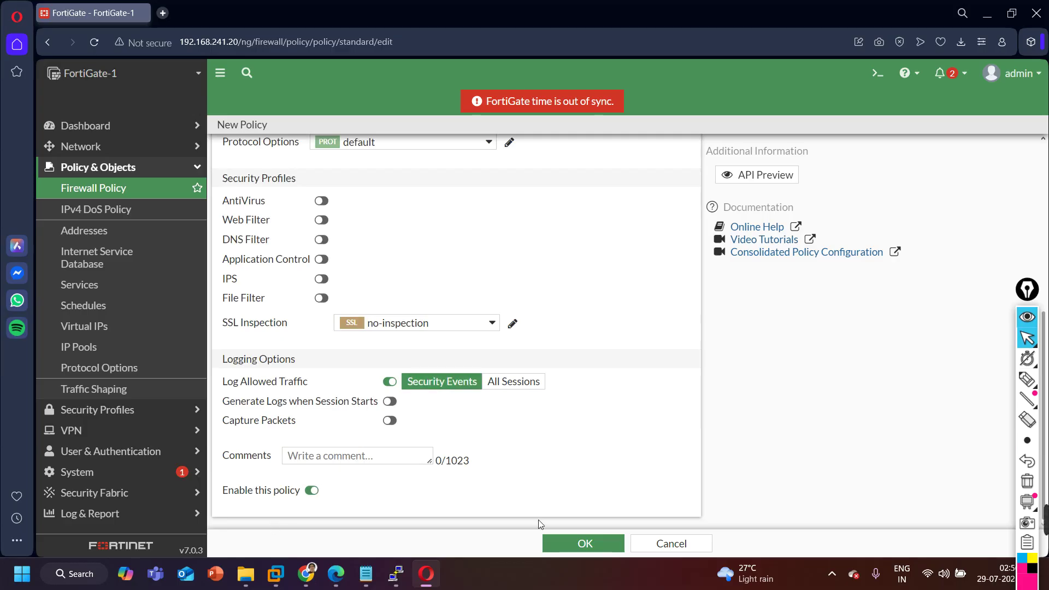
{"action": "left_click", "coordinate": [575, 544]}
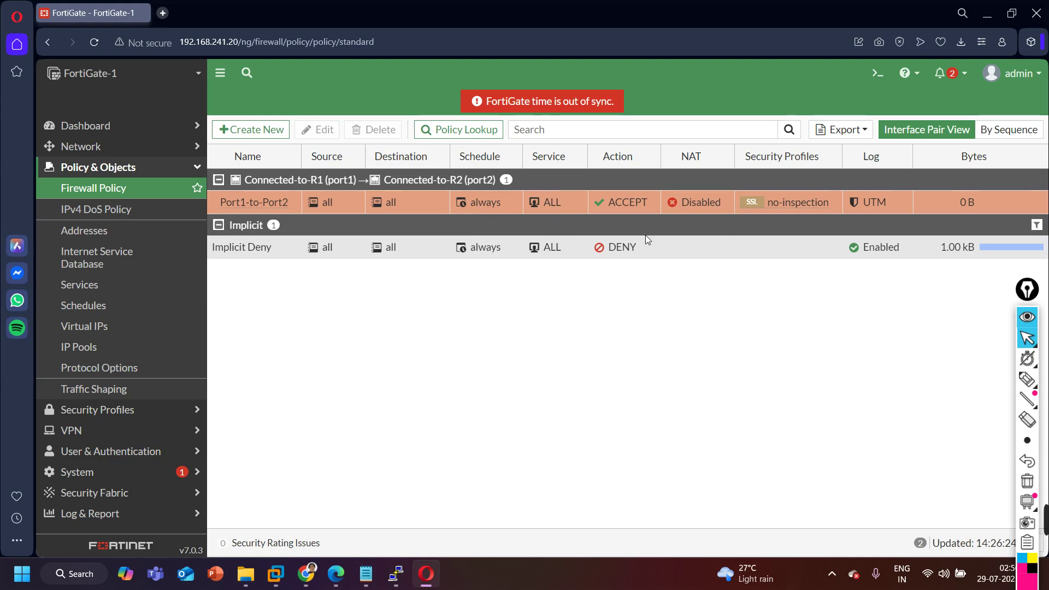
Reopen Port1-to-Port2 to check its hit count of 0, close it, and minimise the browser.
{"action": "double_click", "coordinate": [250, 202]}
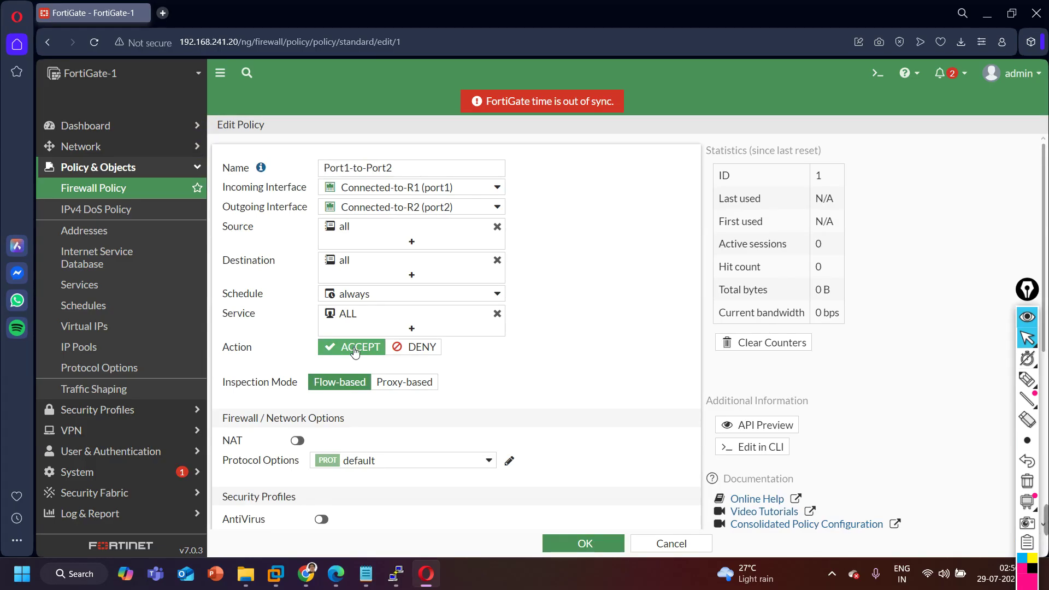
{"action": "left_click_drag", "start_coordinate": [718, 273], "coordinate": [770, 269]}
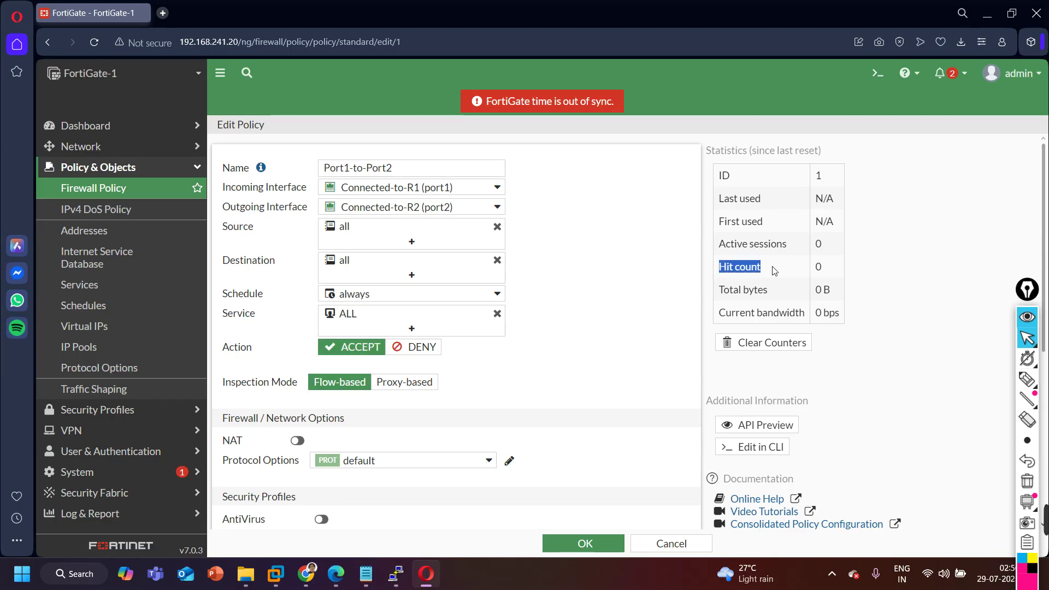
{"action": "left_click", "coordinate": [627, 328]}
{"action": "left_click", "coordinate": [595, 544]}
{"action": "left_click", "coordinate": [986, 22]}
Rerun R1's ping to 192.168.2.1, now succeeding 5/5, then return to the FortiGate policy page.
{"action": "mouse_move", "coordinate": [397, 576]}
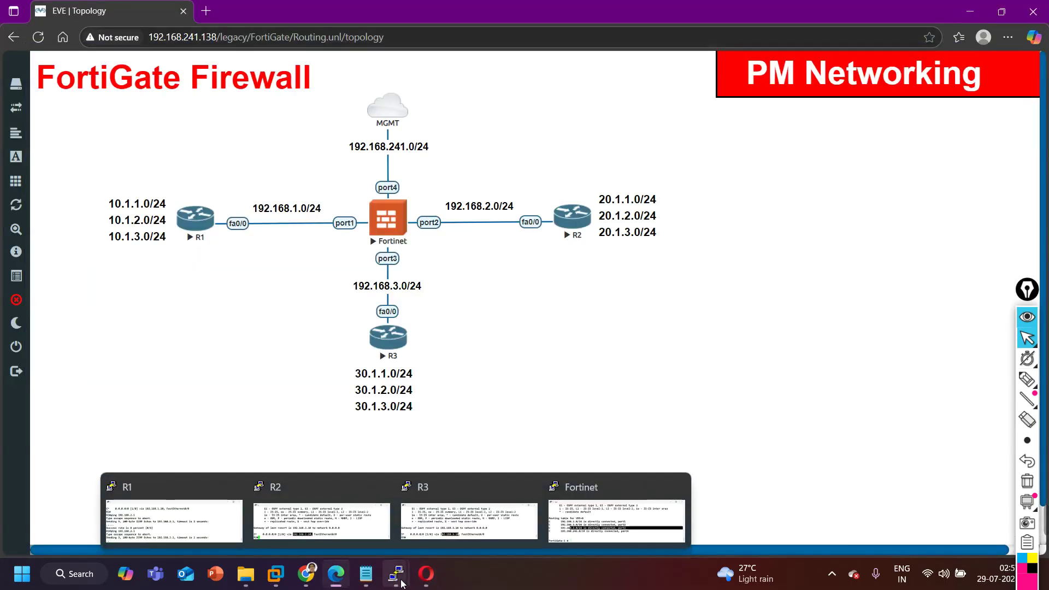
{"action": "left_click", "coordinate": [204, 526]}
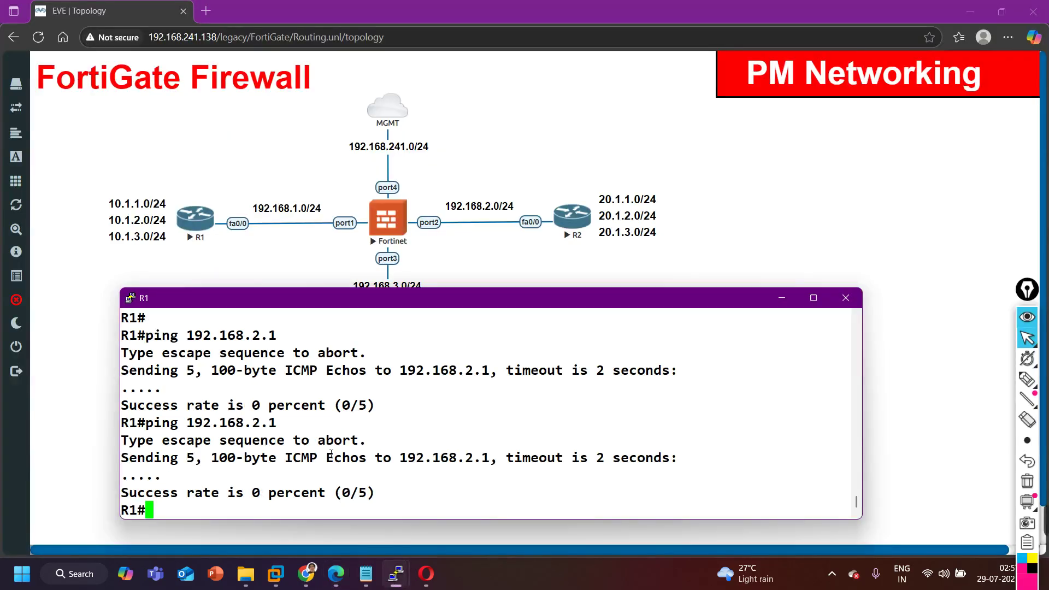
{"action": "key", "text": "Return"}
{"action": "key", "text": "Return"}
{"action": "key", "text": "Up"}
{"action": "key", "text": "Return"}
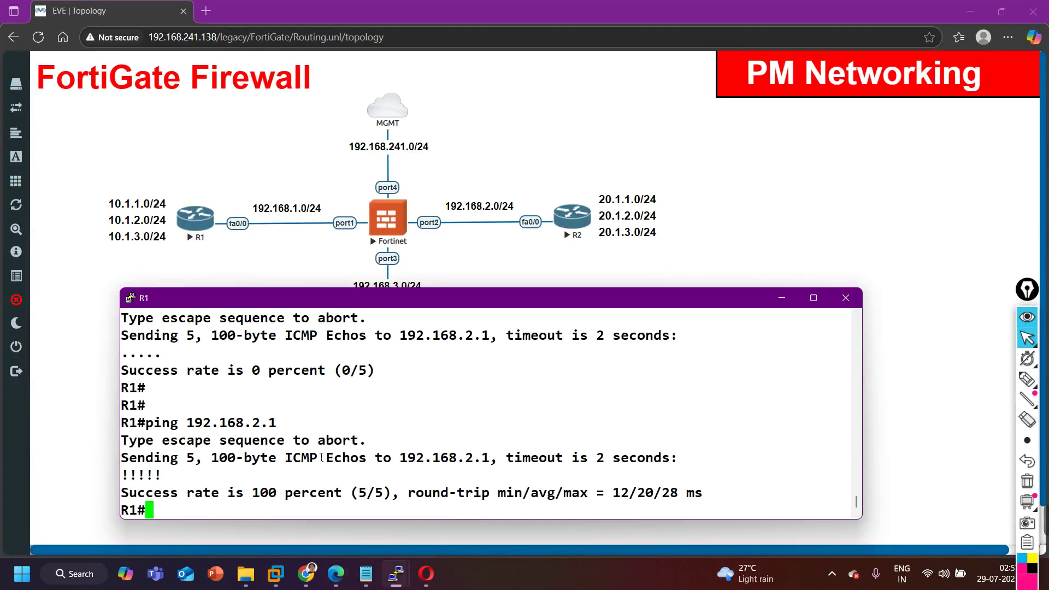
{"action": "left_click_drag", "start_coordinate": [170, 423], "coordinate": [728, 496]}
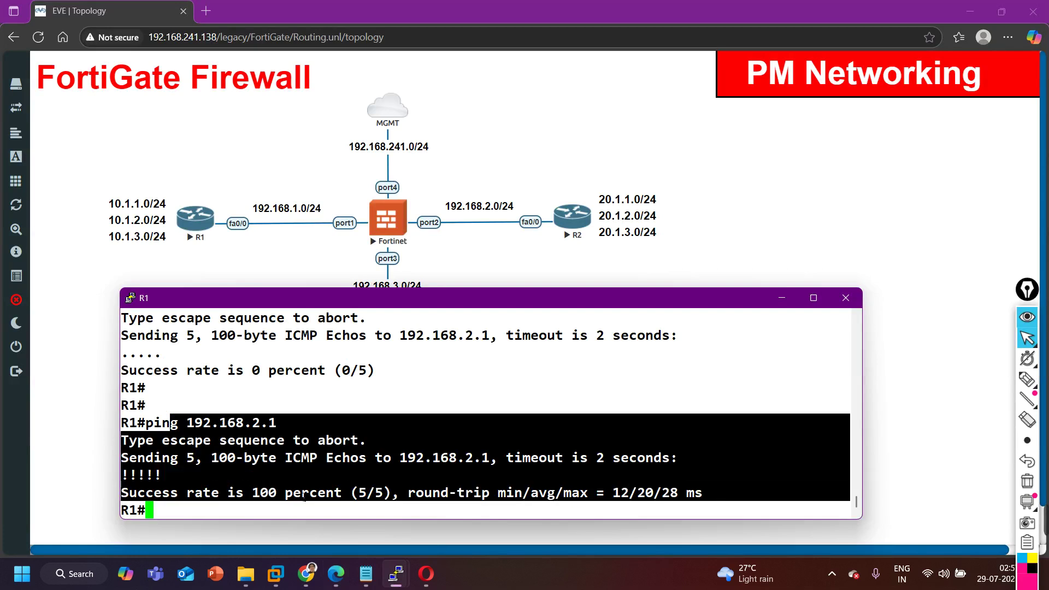
{"action": "left_click", "coordinate": [426, 573]}
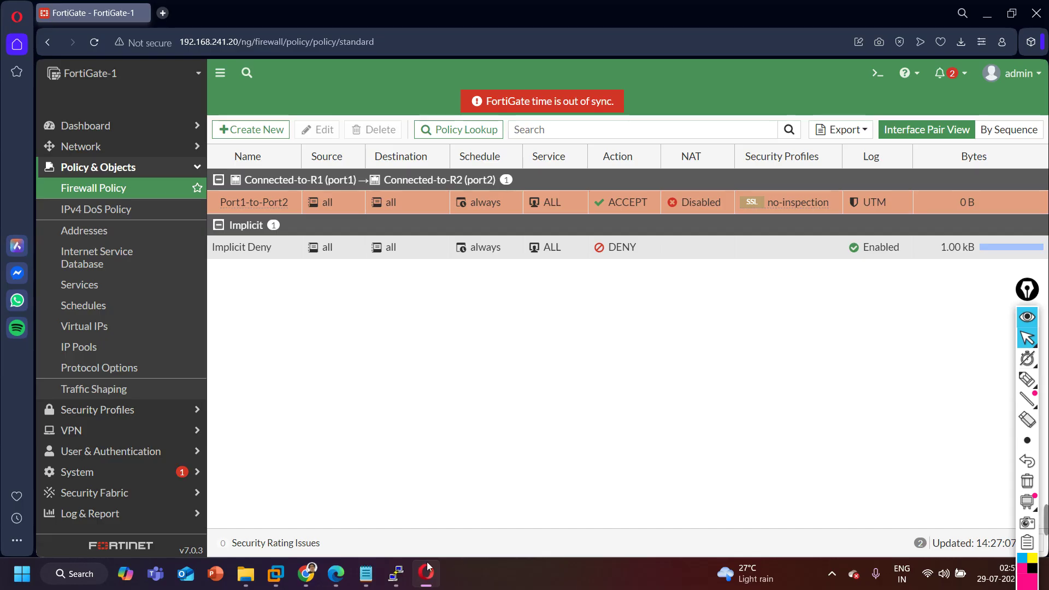
Confirm Port1-to-Port2's hit count is now 1, then open the Forward Traffic log.
{"action": "double_click", "coordinate": [414, 207]}
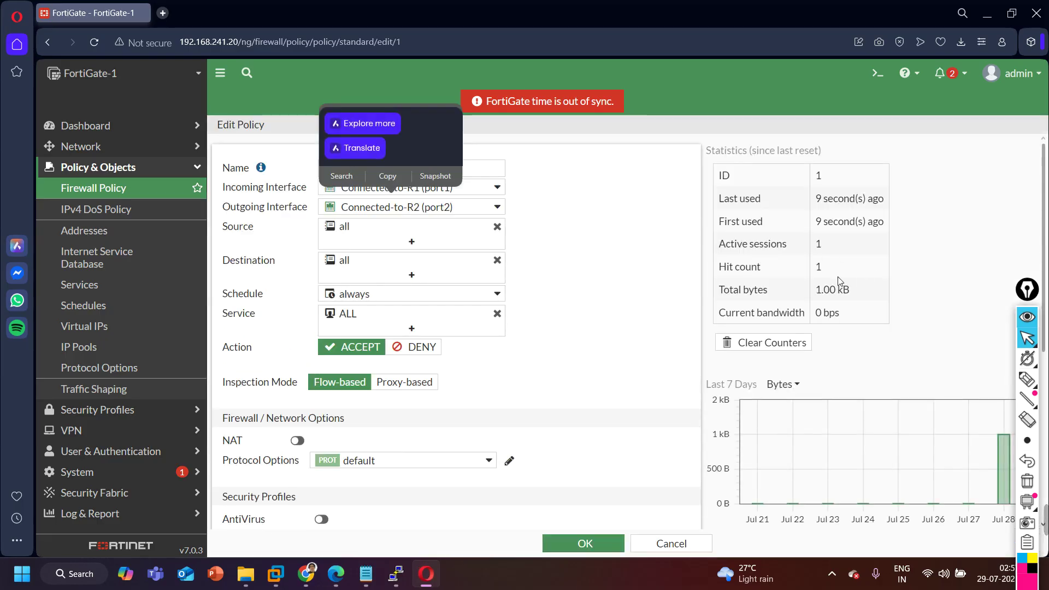
{"action": "left_click_drag", "start_coordinate": [726, 266], "coordinate": [831, 268]}
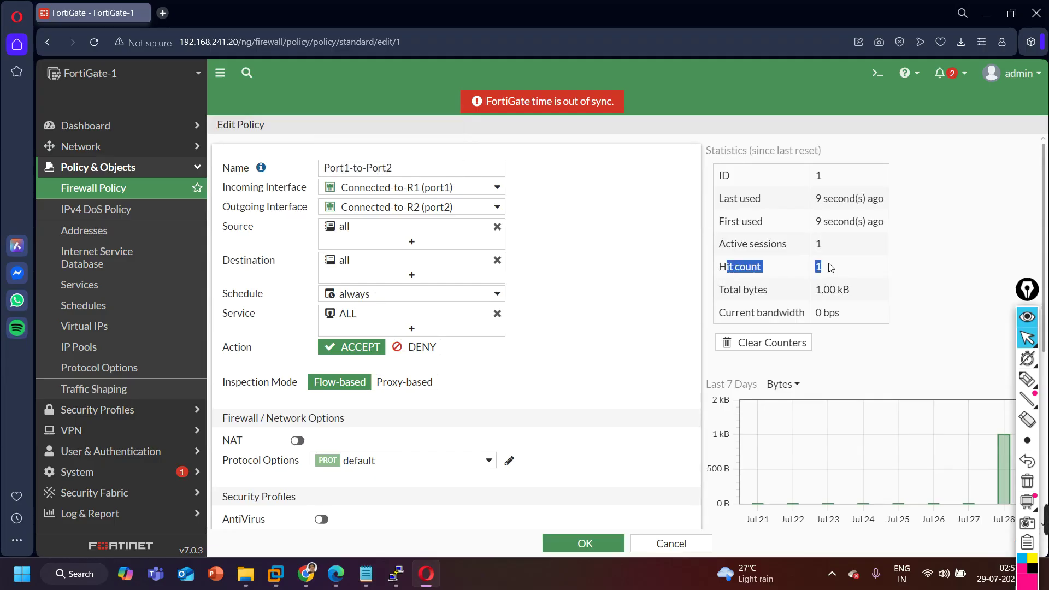
{"action": "left_click", "coordinate": [155, 168]}
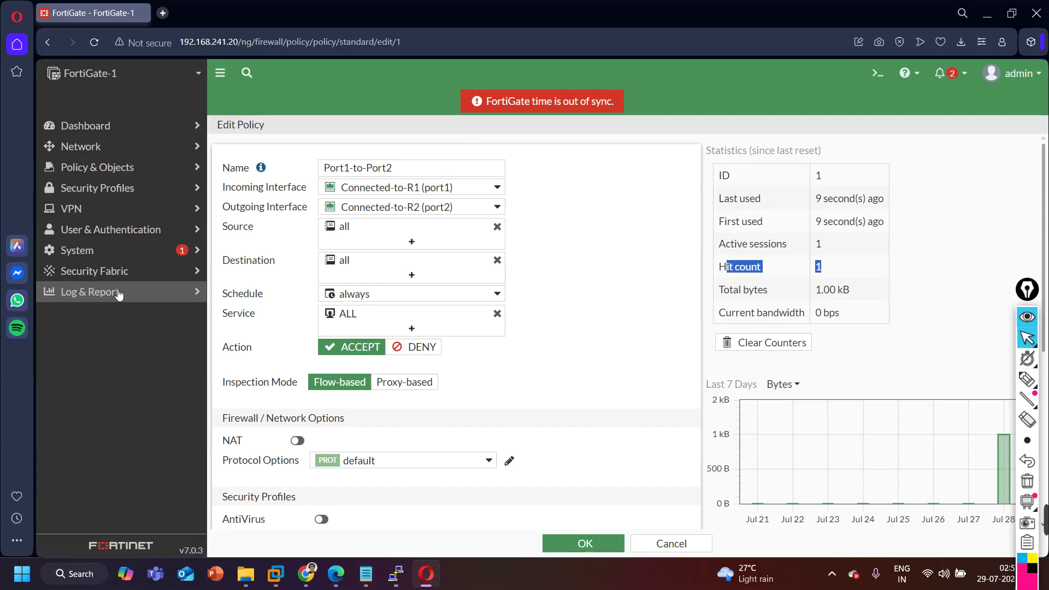
{"action": "left_click", "coordinate": [118, 294]}
{"action": "left_click", "coordinate": [112, 328]}
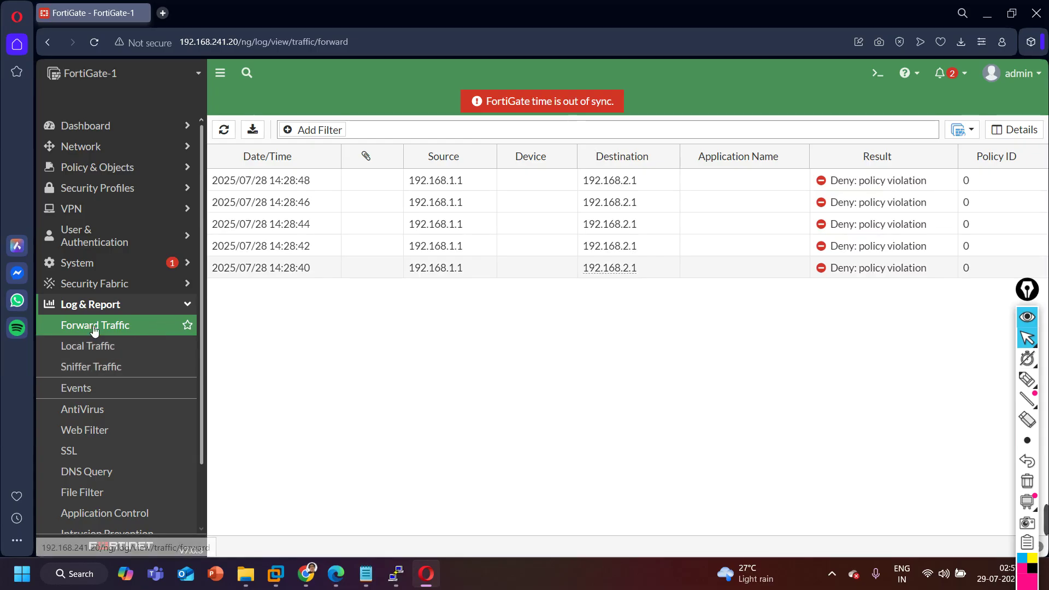
From R1, run 'ping 192.168.2.1 repeat 100'.
{"action": "scroll", "coordinate": [165, 453], "scroll_direction": "down", "scroll_amount": 1}
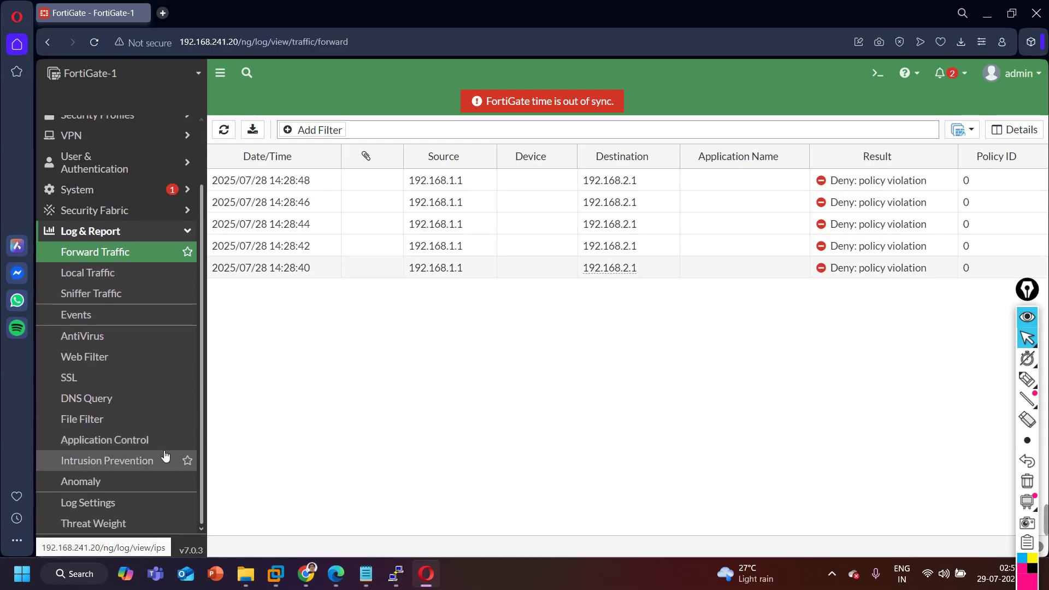
{"action": "scroll", "coordinate": [164, 456], "scroll_direction": "up", "scroll_amount": 1}
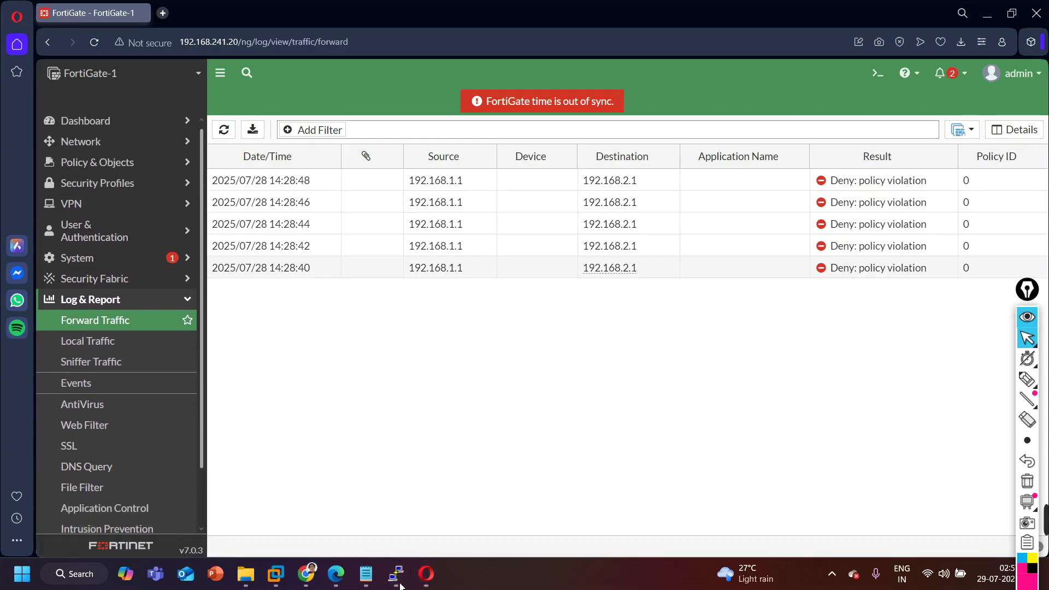
{"action": "mouse_move", "coordinate": [398, 576]}
{"action": "left_click", "coordinate": [165, 524]}
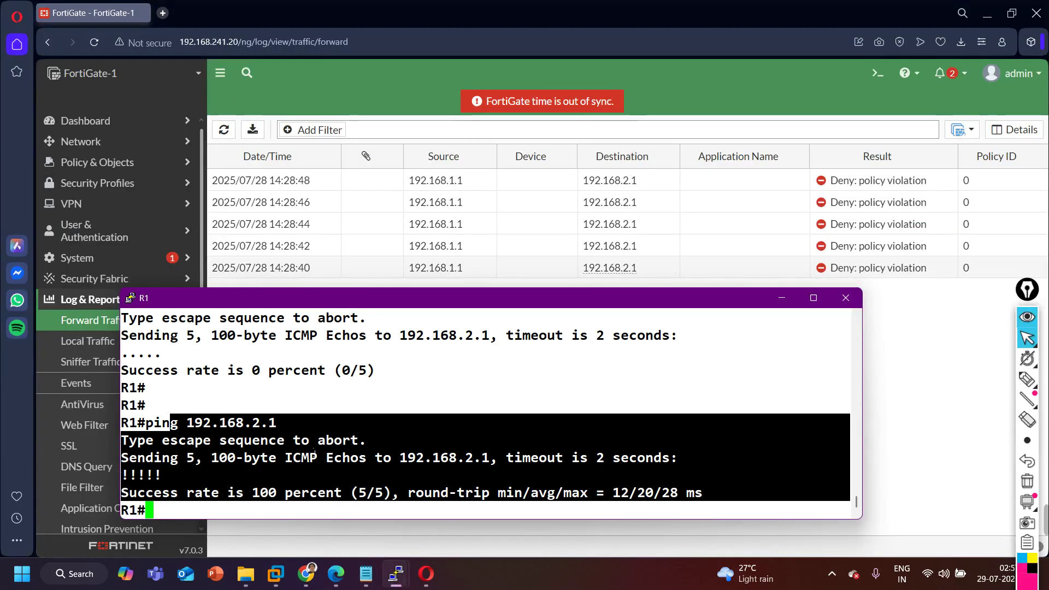
{"action": "key", "text": "Up"}
{"action": "type", "text": "r"}
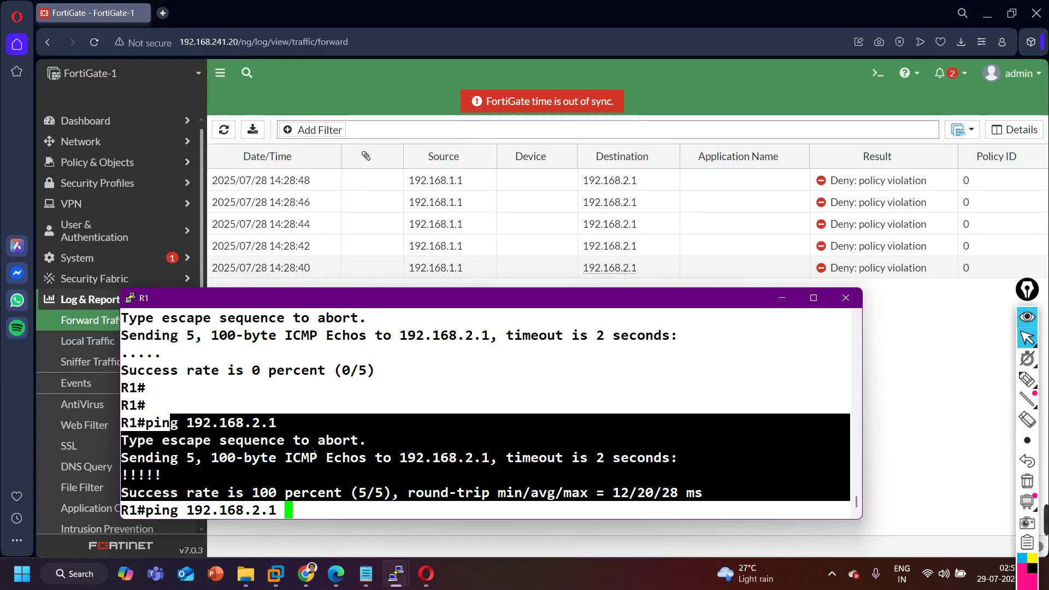
{"action": "type", "text": "e"}
{"action": "key", "text": "Tab"}
{"action": "type", "text": "100"}
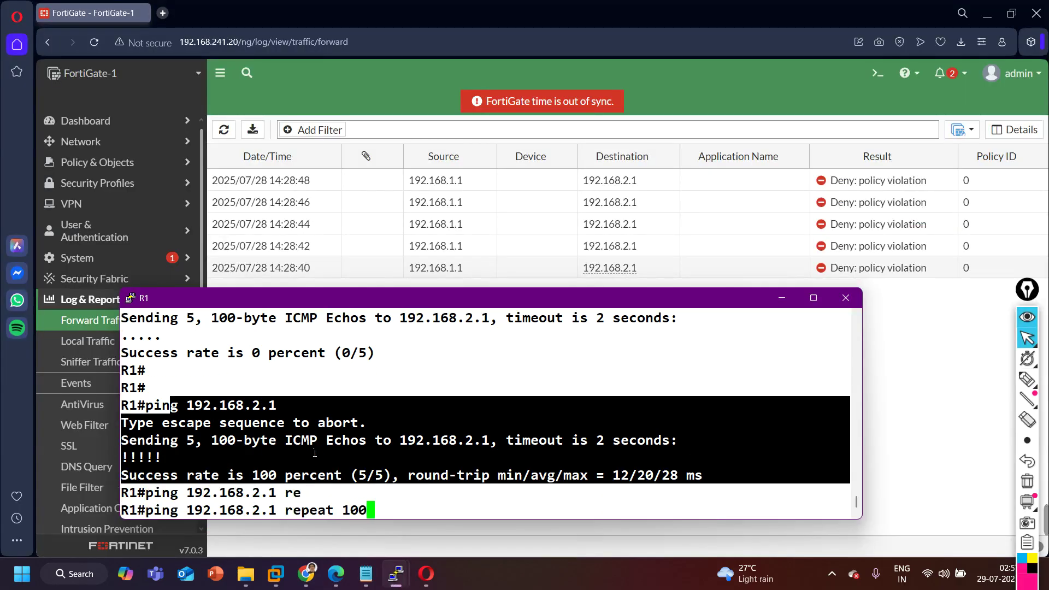
{"action": "key", "text": "Return"}
Review the Local and Forward Traffic logs, collapse Log & Report, and minimize the FortiGate window.
{"action": "left_click", "coordinate": [781, 298]}
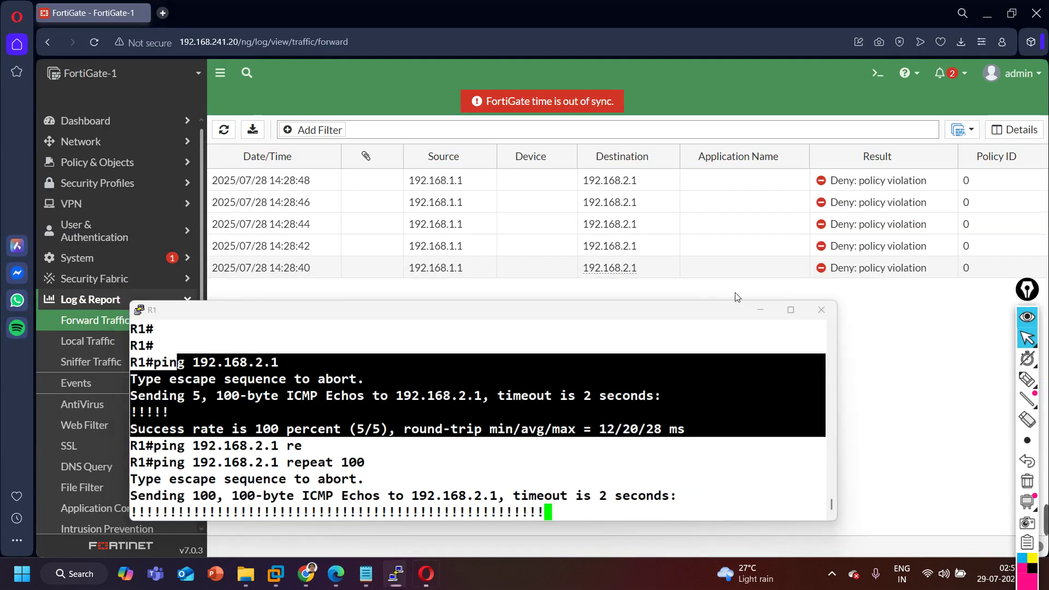
{"action": "left_click", "coordinate": [132, 345]}
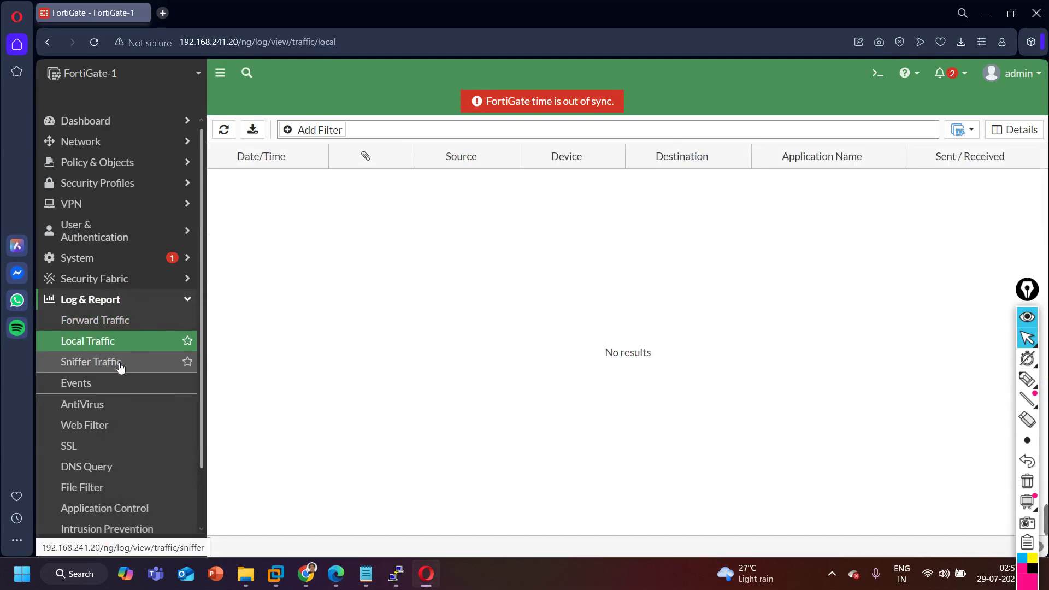
{"action": "left_click", "coordinate": [121, 320]}
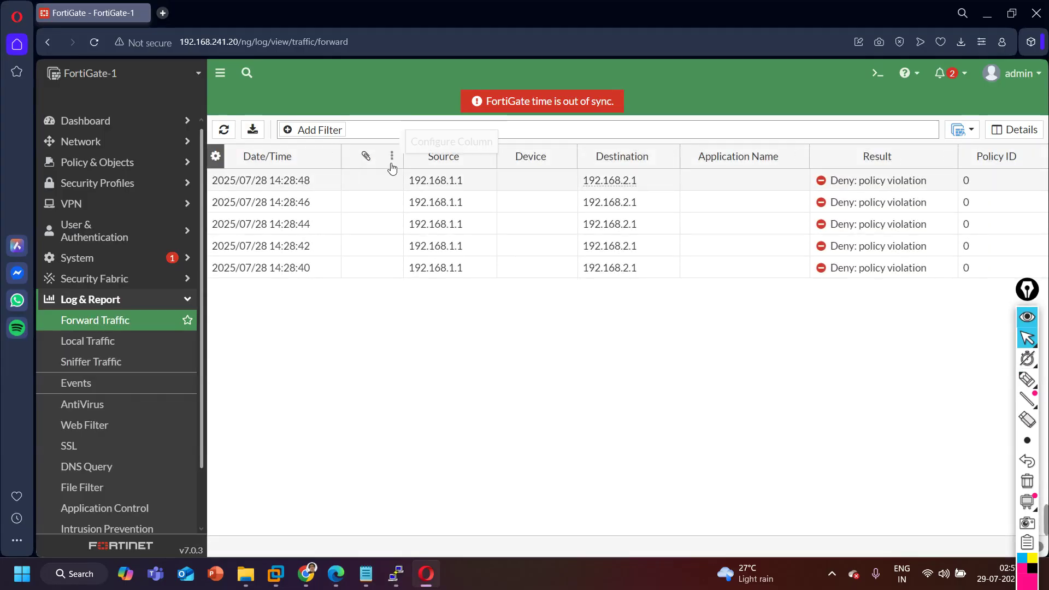
{"action": "scroll", "coordinate": [143, 351], "scroll_direction": "down", "scroll_amount": 1}
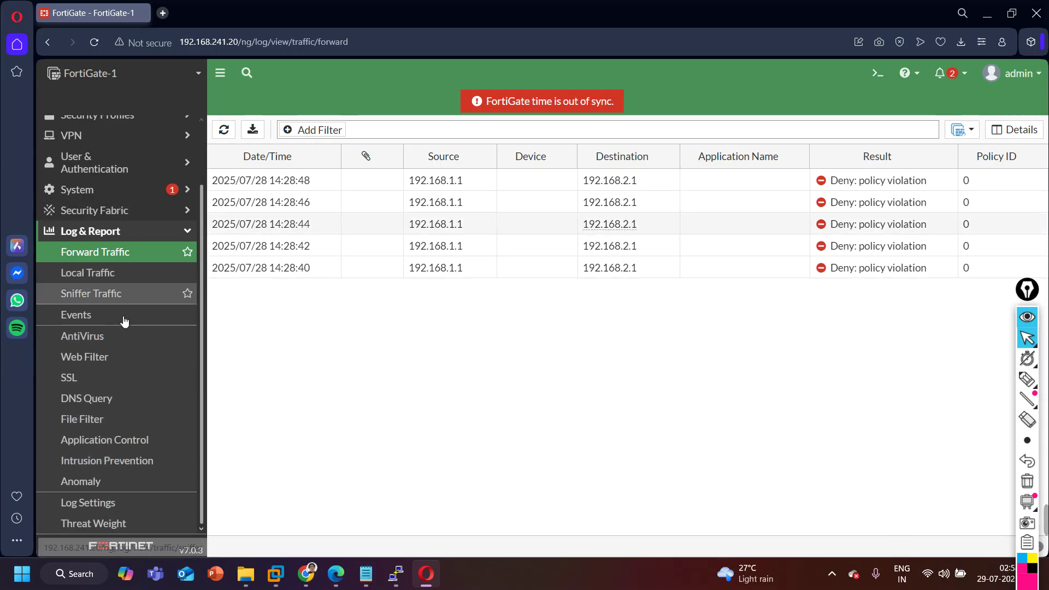
{"action": "scroll", "coordinate": [126, 350], "scroll_direction": "up", "scroll_amount": 1}
{"action": "scroll", "coordinate": [125, 350], "scroll_direction": "up", "scroll_amount": 1}
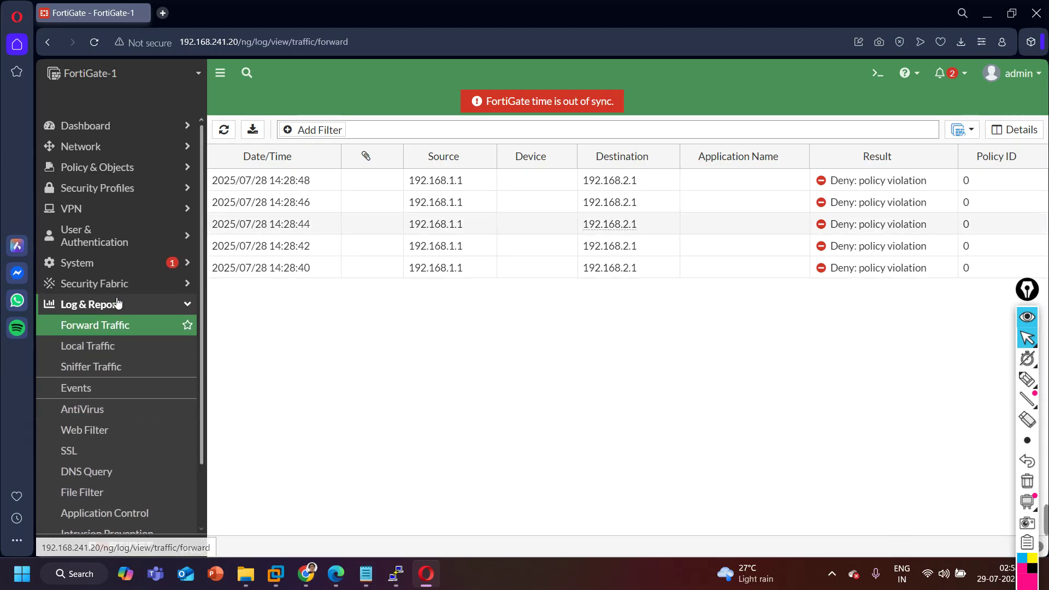
{"action": "left_click", "coordinate": [188, 306]}
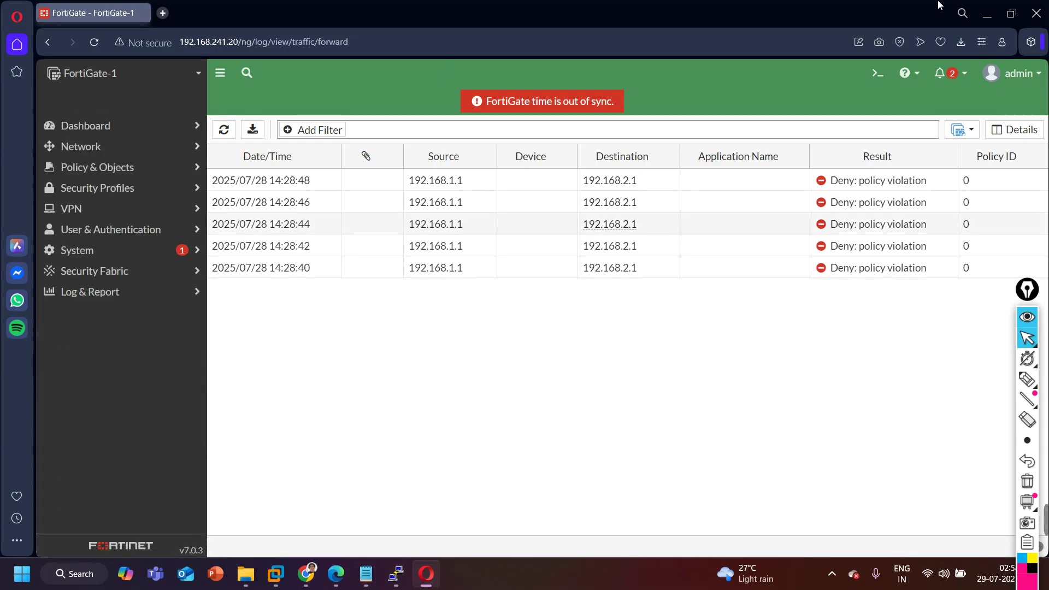
{"action": "left_click", "coordinate": [994, 11]}
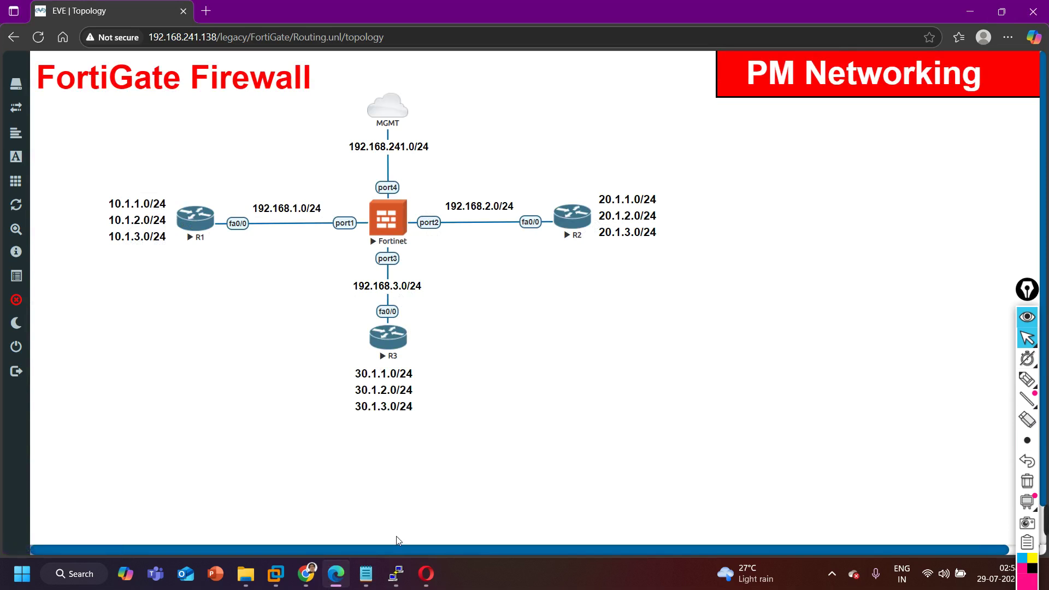
{"action": "mouse_move", "coordinate": [395, 583]}
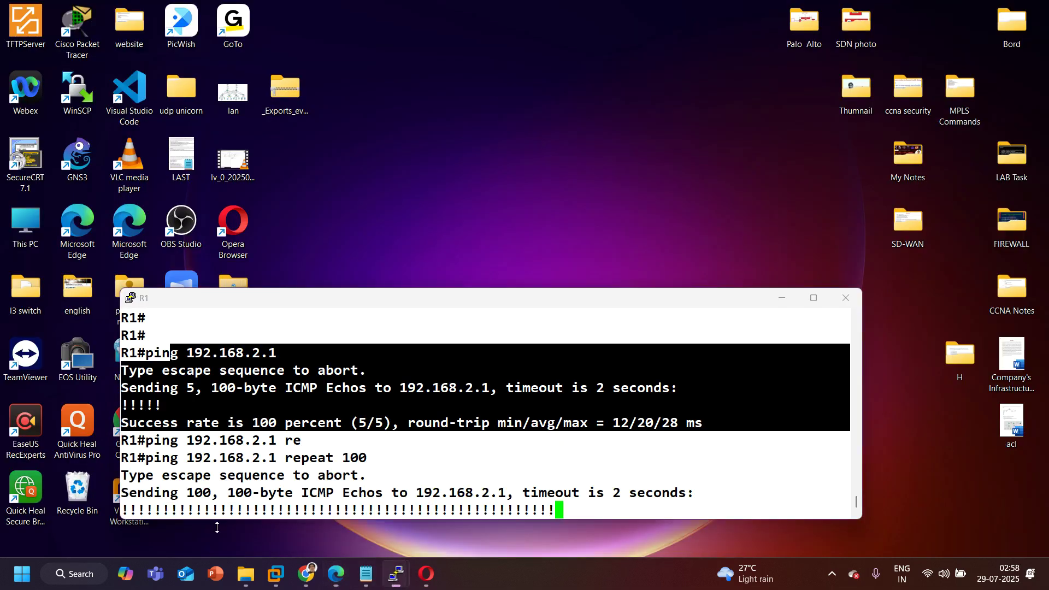
From R1, ping 192.168.3.1, then minimize the console.
{"action": "left_click", "coordinate": [174, 520]}
{"action": "key", "text": "Return"}
{"action": "key", "text": "Return"}
{"action": "type", "text": "pin"}
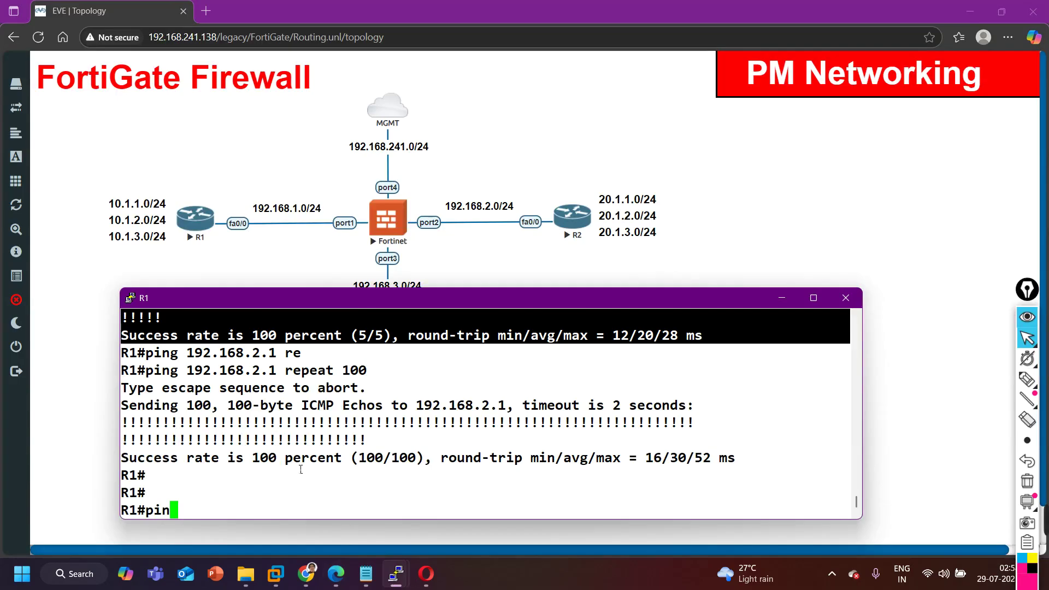
{"action": "type", "text": "g 192.16"}
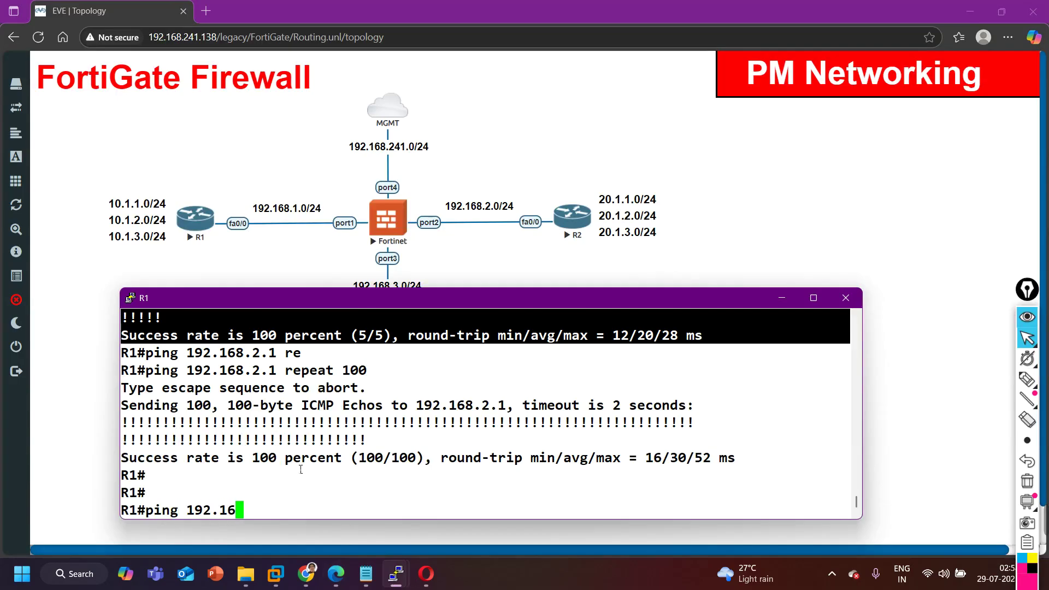
{"action": "type", "text": "8.3.1"}
{"action": "key", "text": "Return"}
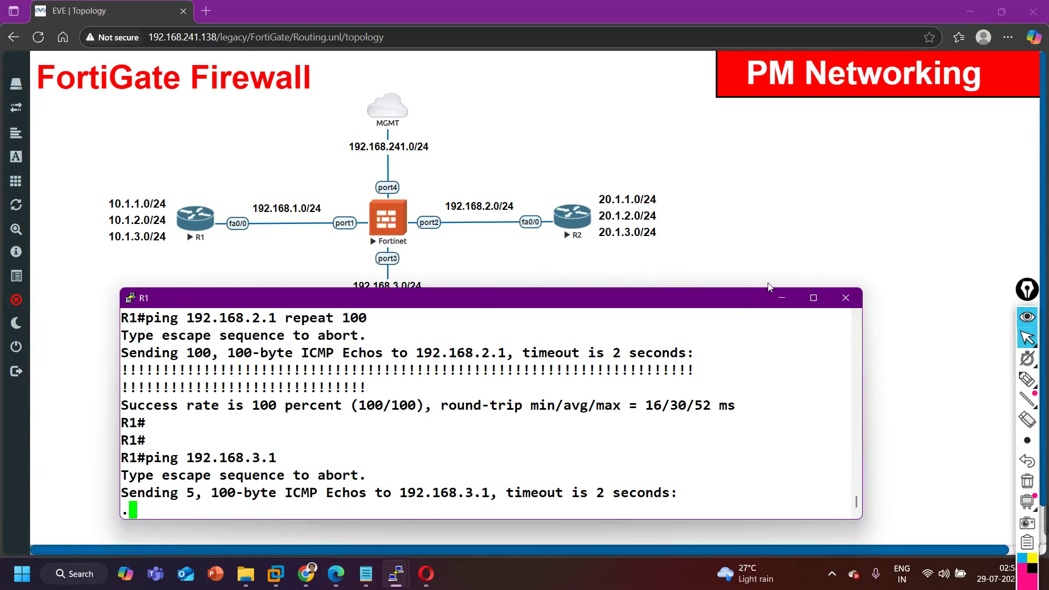
{"action": "left_click", "coordinate": [782, 298]}
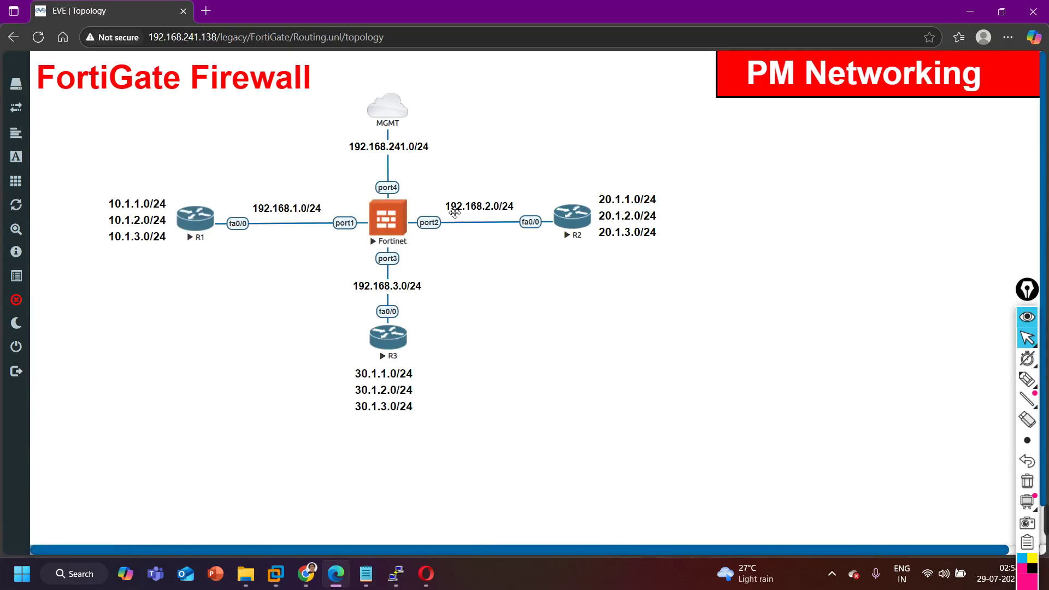
On R2, enter privileged mode with 'en' and ping 192.168.1.1.
{"action": "mouse_move", "coordinate": [394, 574]}
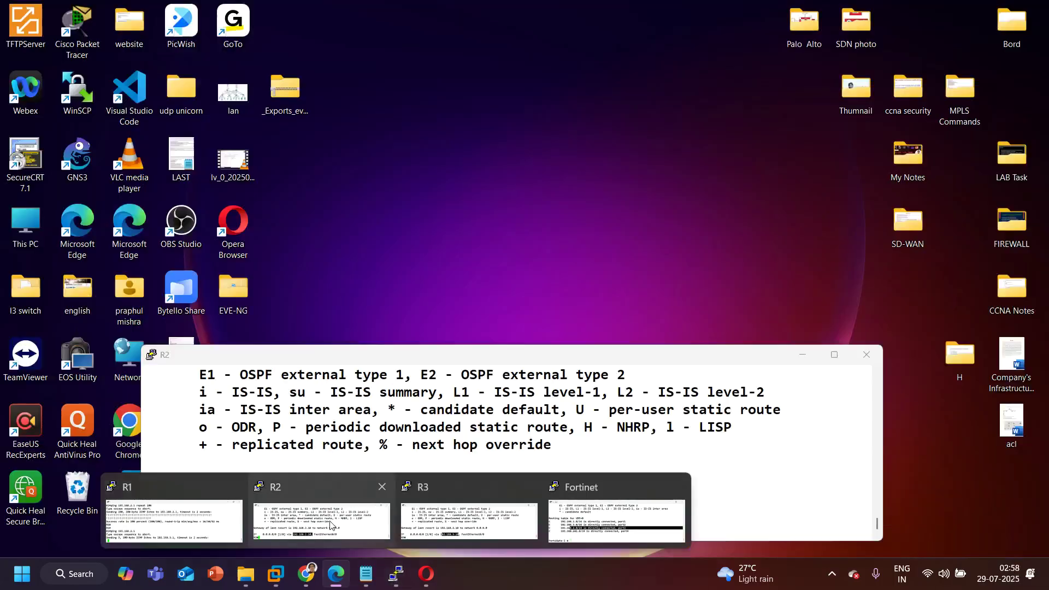
{"action": "left_click", "coordinate": [376, 479]}
{"action": "key", "text": "Return"}
{"action": "key", "text": "Return"}
{"action": "key", "text": "Return"}
{"action": "key", "text": "Return"}
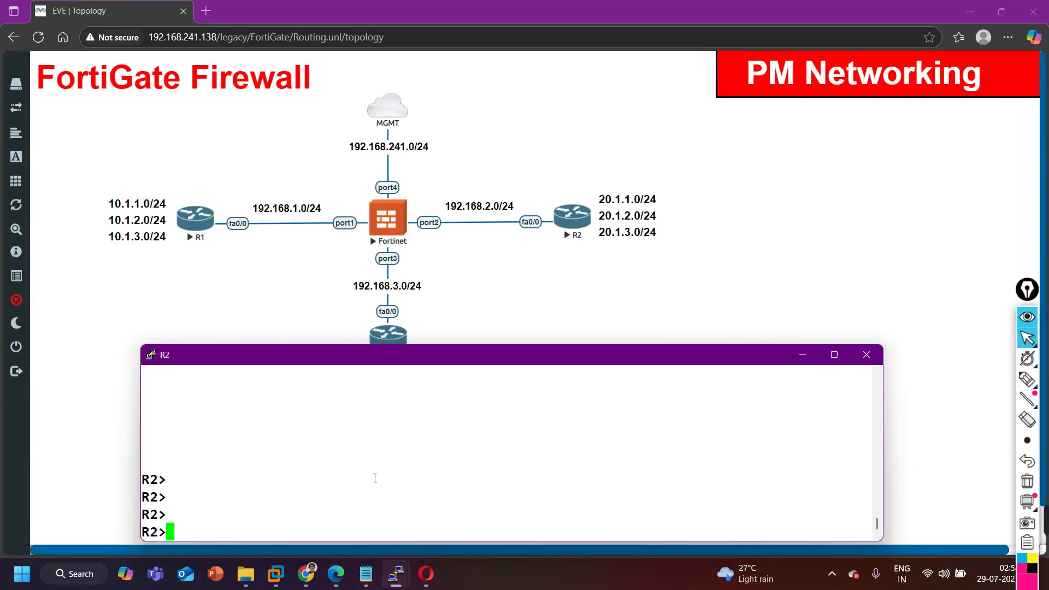
{"action": "key", "text": "Return"}
{"action": "key", "text": "Return"}
{"action": "key", "text": "Return"}
{"action": "type", "text": "en"}
{"action": "key", "text": "Return"}
{"action": "key", "text": "Return"}
{"action": "type", "text": "pi"}
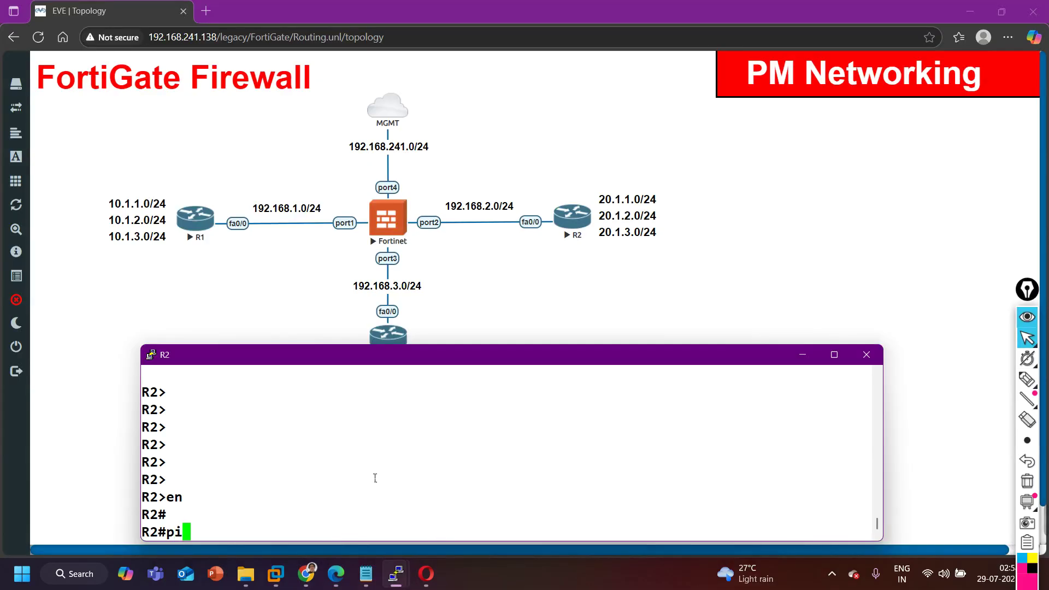
{"action": "type", "text": "ng 192.1"}
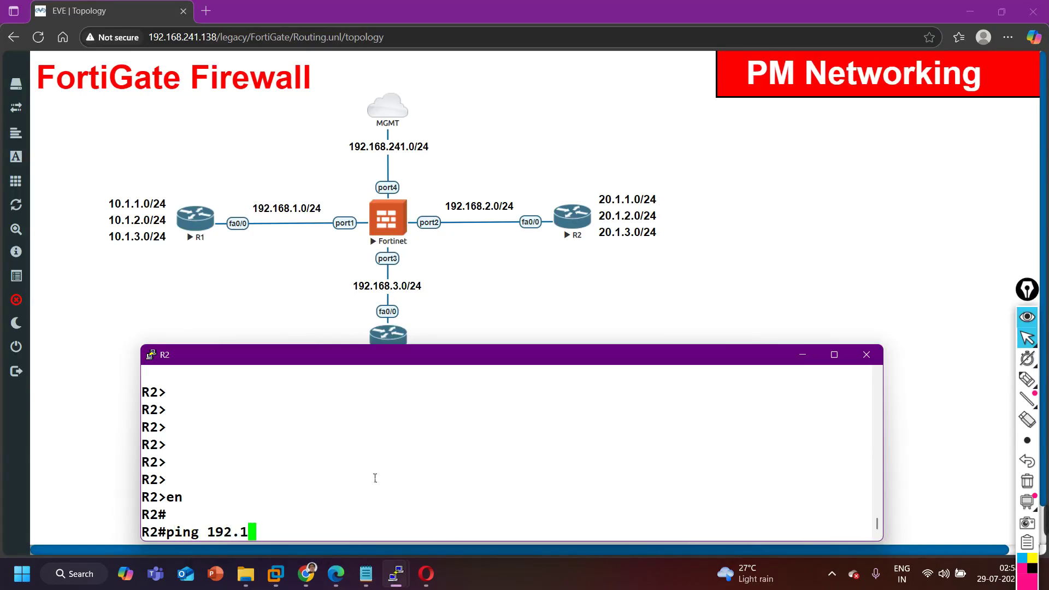
{"action": "type", "text": "68.1.1"}
{"action": "key", "text": "Return"}
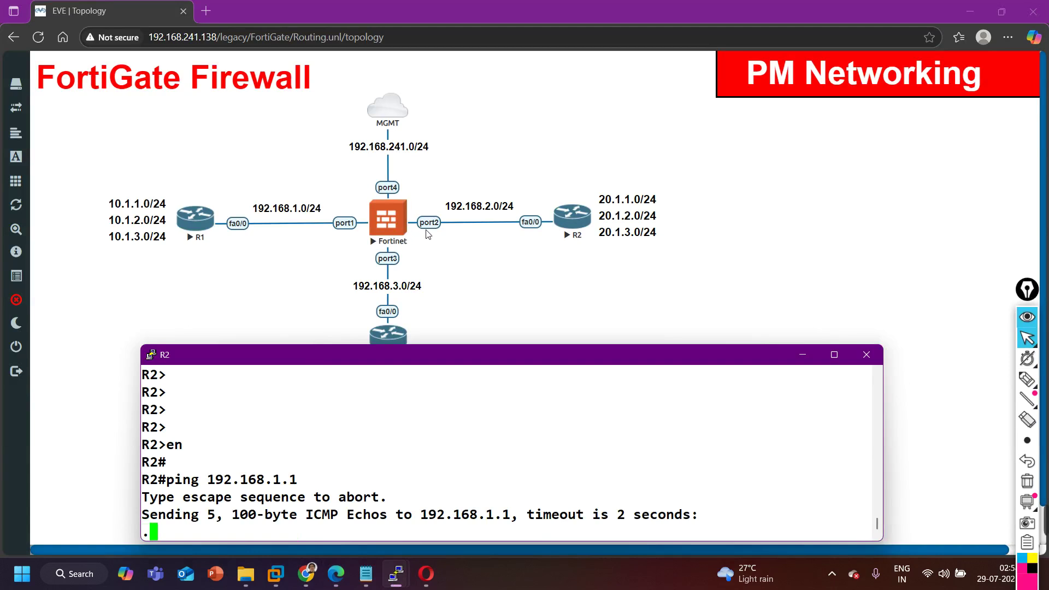
{"action": "mouse_move", "coordinate": [426, 585]}
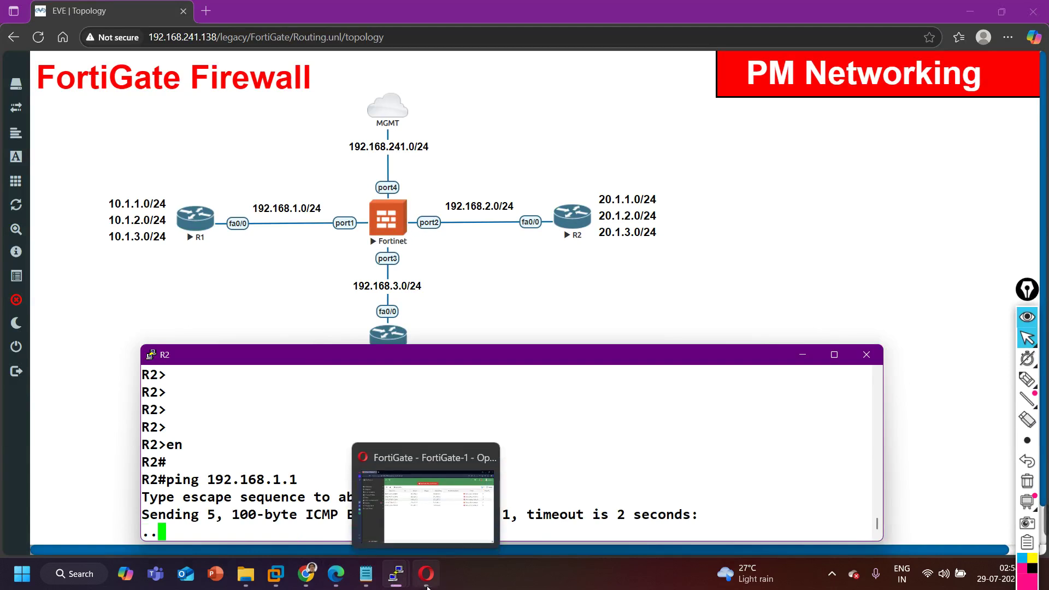
Start a new firewall policy named 'Port2-to-Port1'.
{"action": "left_click", "coordinate": [435, 509]}
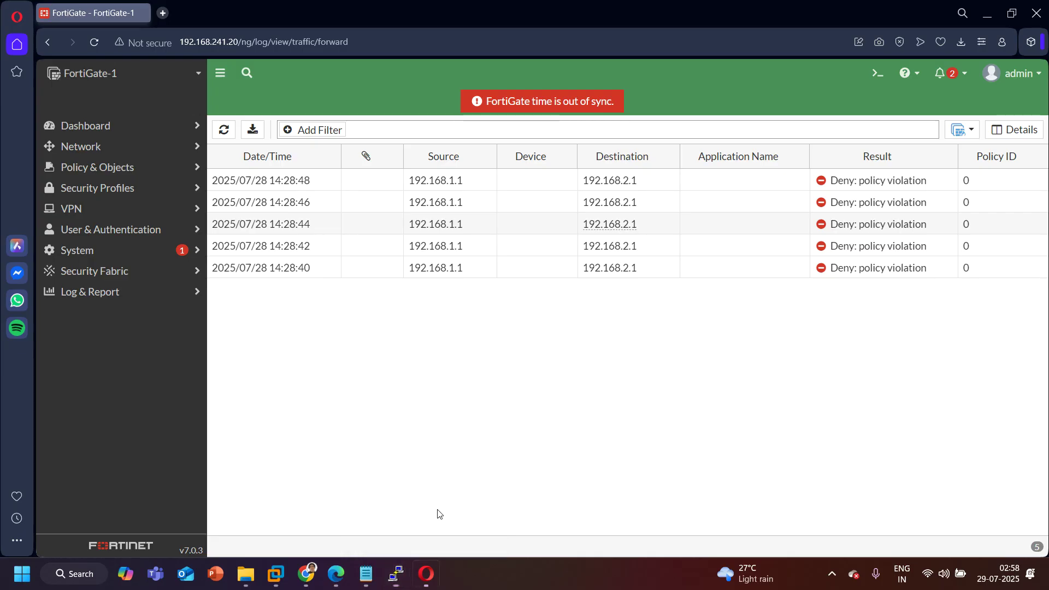
{"action": "left_click", "coordinate": [126, 194]}
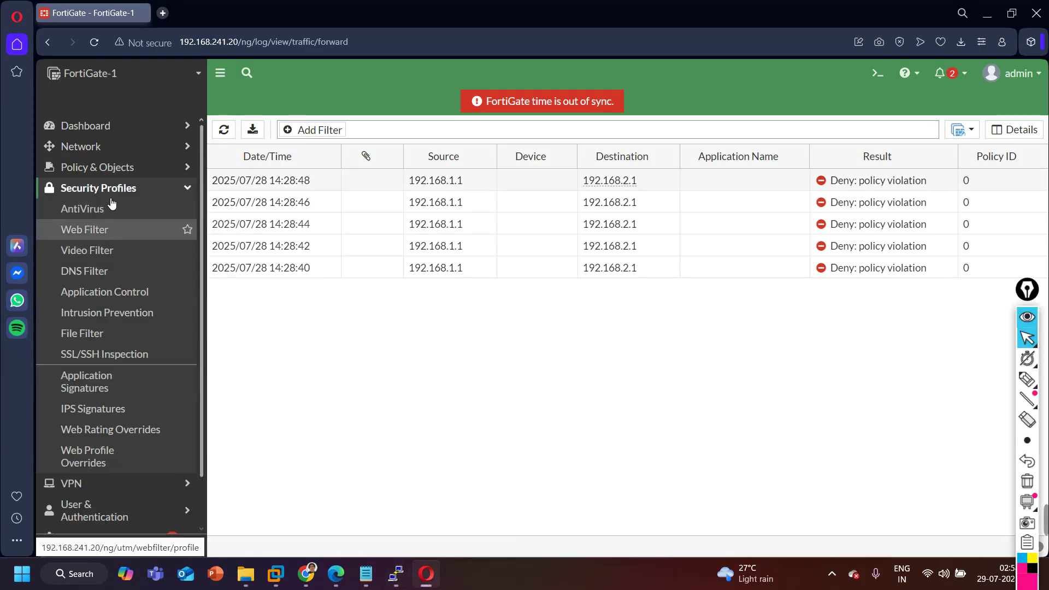
{"action": "left_click", "coordinate": [114, 168]}
{"action": "left_click", "coordinate": [118, 188]}
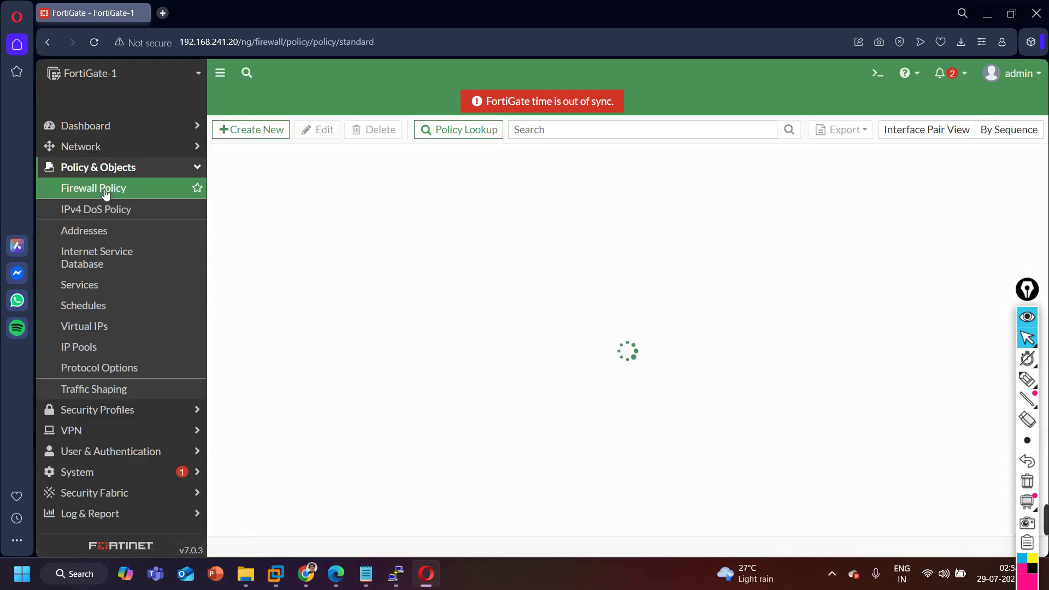
{"action": "left_click", "coordinate": [254, 131]}
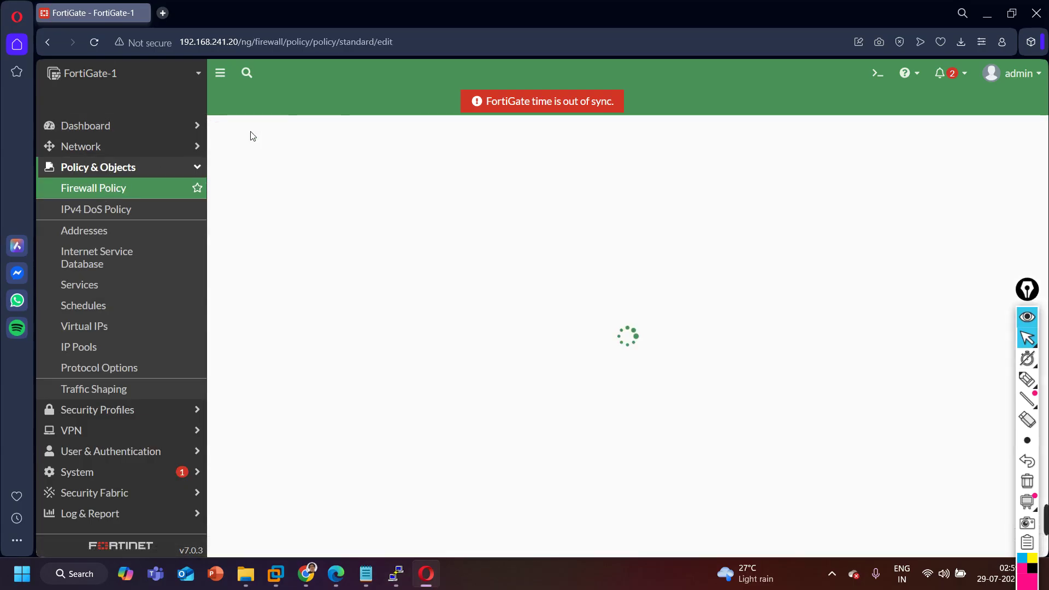
{"action": "left_click", "coordinate": [381, 166]}
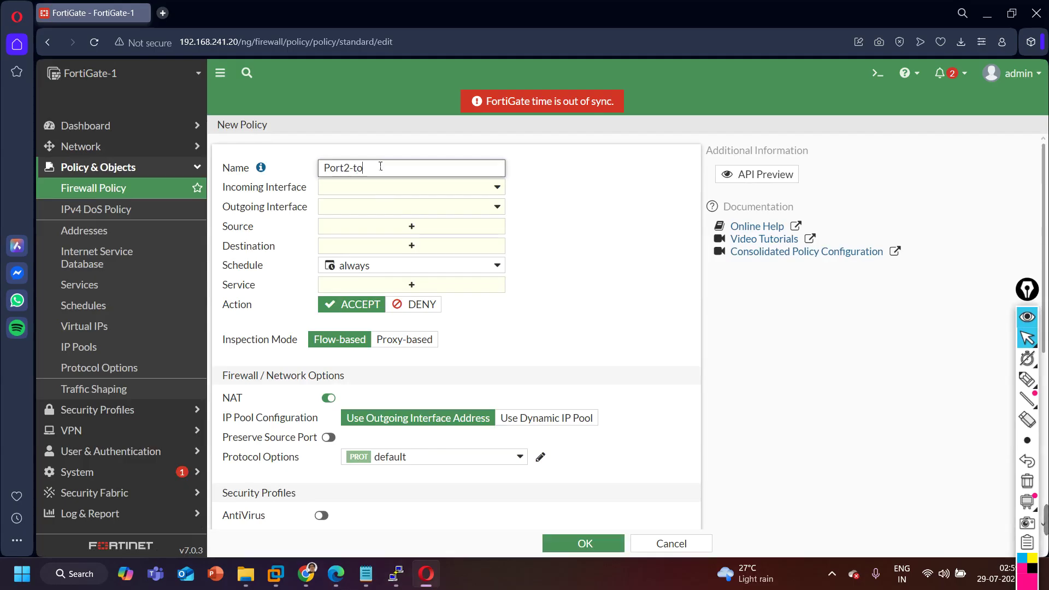
{"action": "type", "text": "Port2-to-Port1"}
Set incoming port2 (Connected-to-R2), outgoing port1 (Connected-to-R1), source and destination all, schedule always.
{"action": "left_click", "coordinate": [411, 187]}
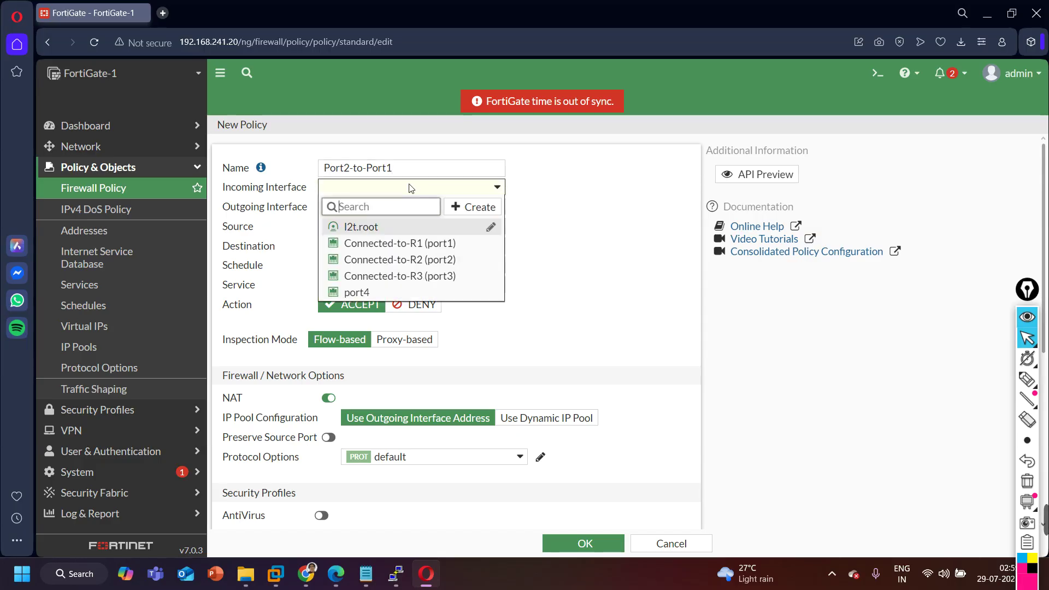
{"action": "left_click", "coordinate": [397, 259]}
{"action": "left_click", "coordinate": [389, 208]}
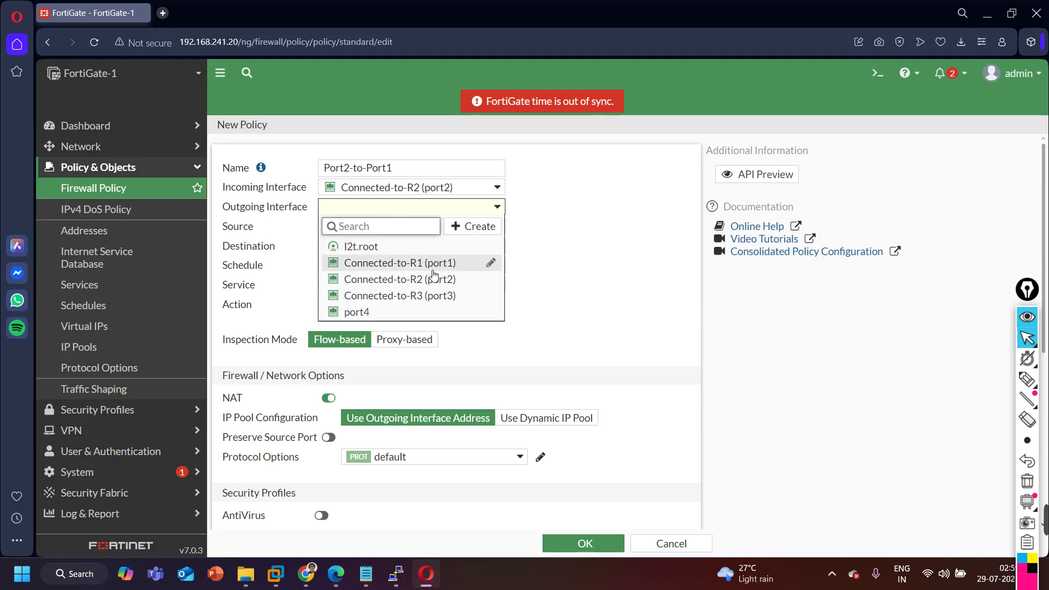
{"action": "left_click", "coordinate": [432, 263]}
{"action": "left_click", "coordinate": [409, 226]}
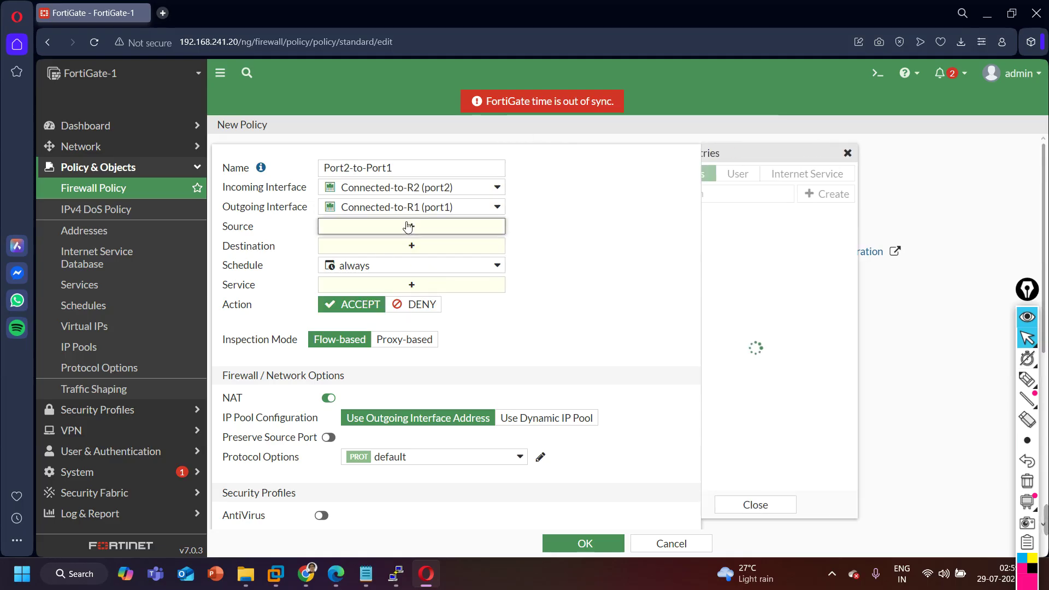
{"action": "left_click", "coordinate": [765, 234]}
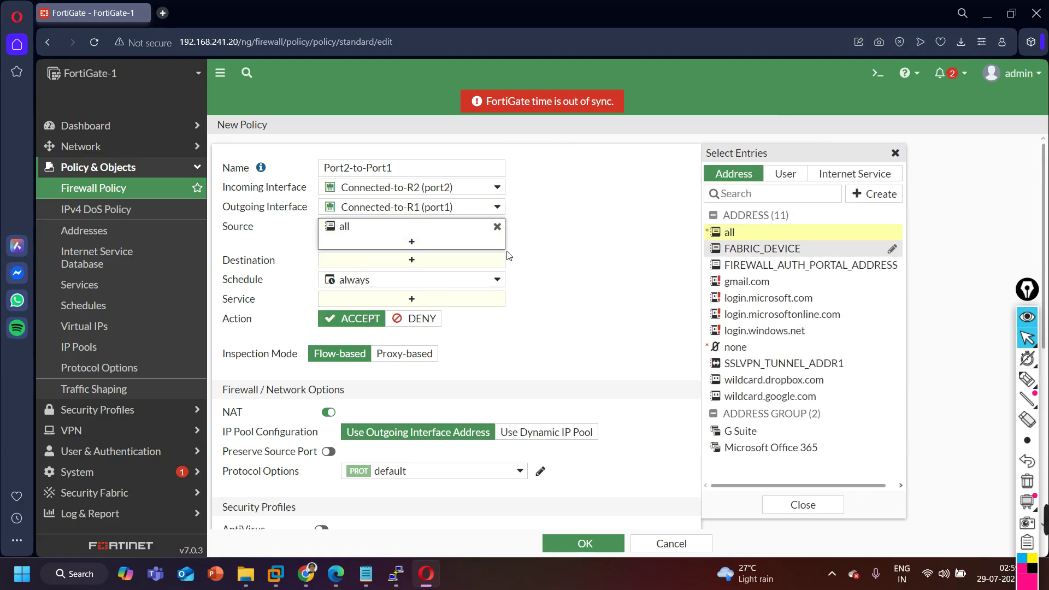
{"action": "left_click", "coordinate": [765, 237]}
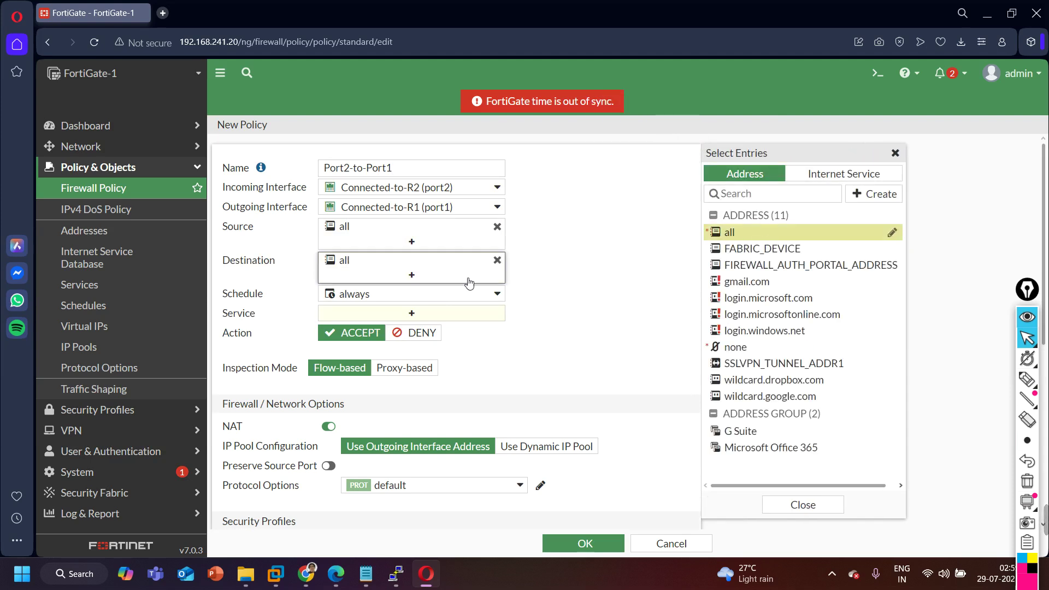
{"action": "left_click", "coordinate": [432, 296]}
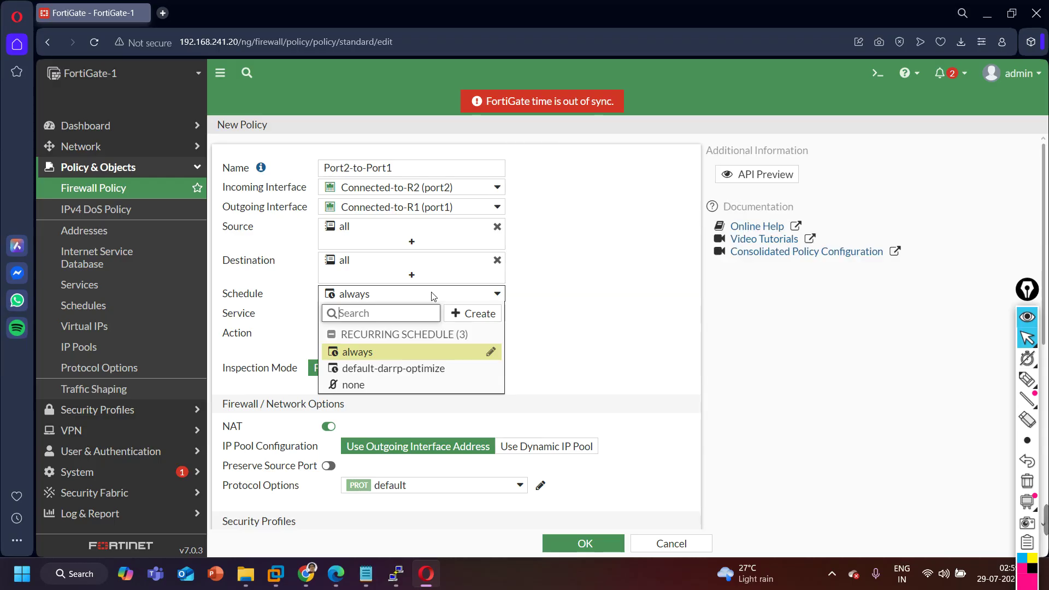
{"action": "left_click", "coordinate": [246, 286]}
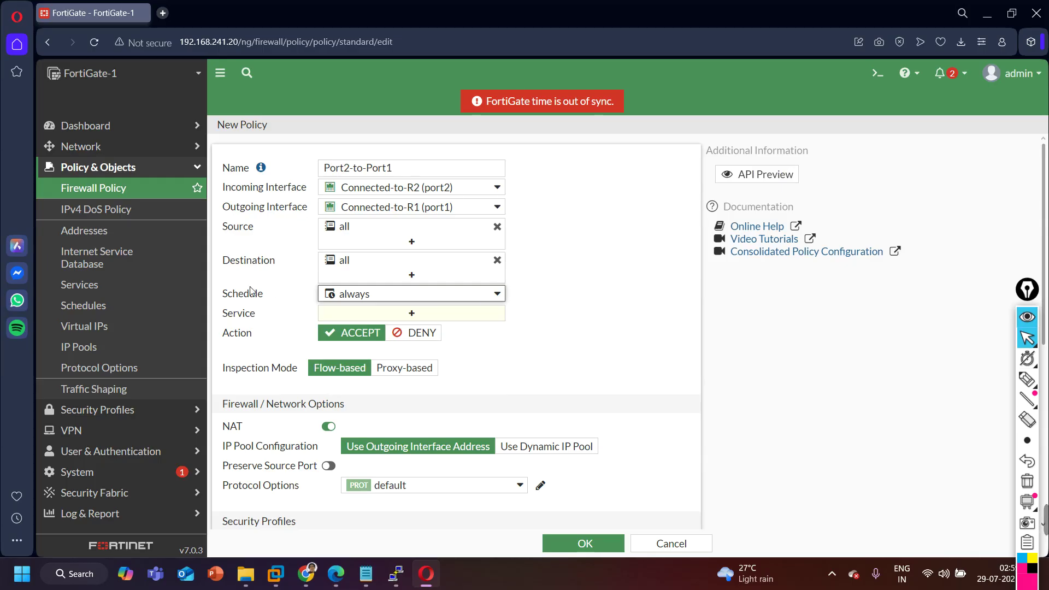
Set the policy service to ALL and disable NAT.
{"action": "left_click", "coordinate": [405, 314]}
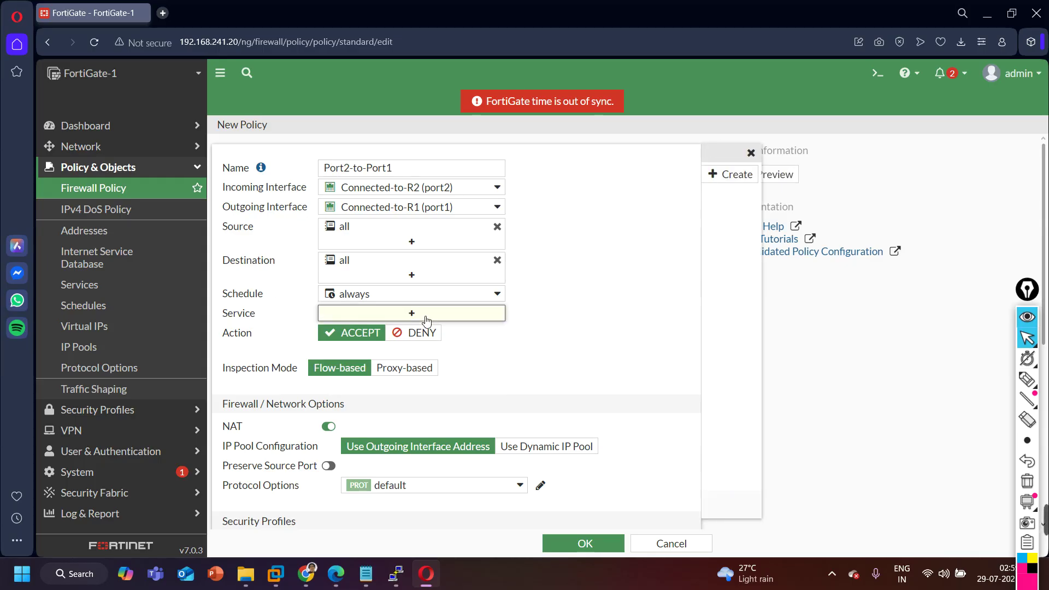
{"action": "left_click", "coordinate": [764, 233]}
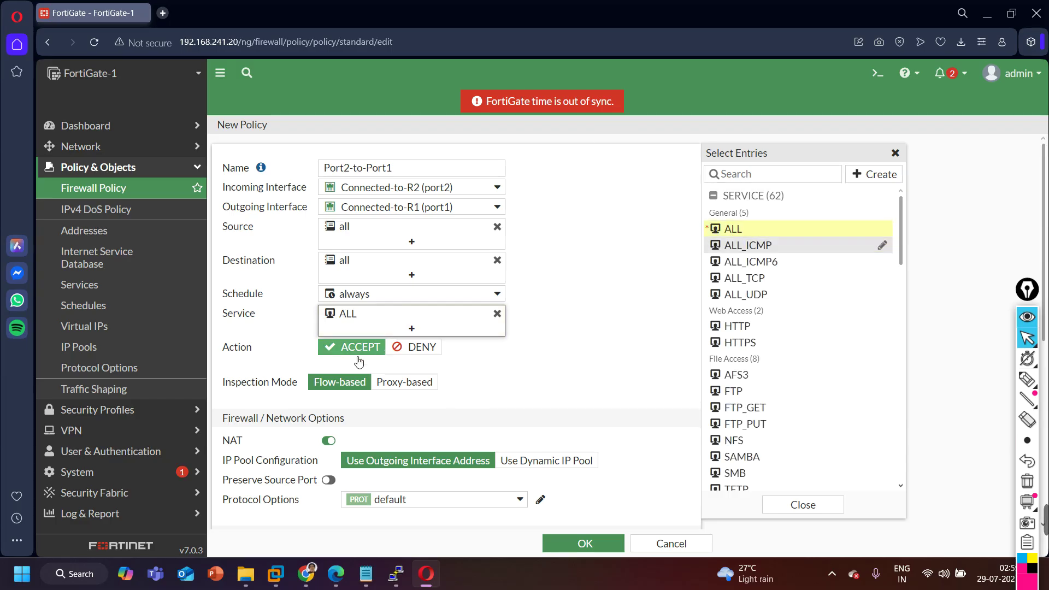
{"action": "left_click", "coordinate": [495, 378]}
{"action": "scroll", "coordinate": [491, 382], "scroll_direction": "down", "scroll_amount": 5}
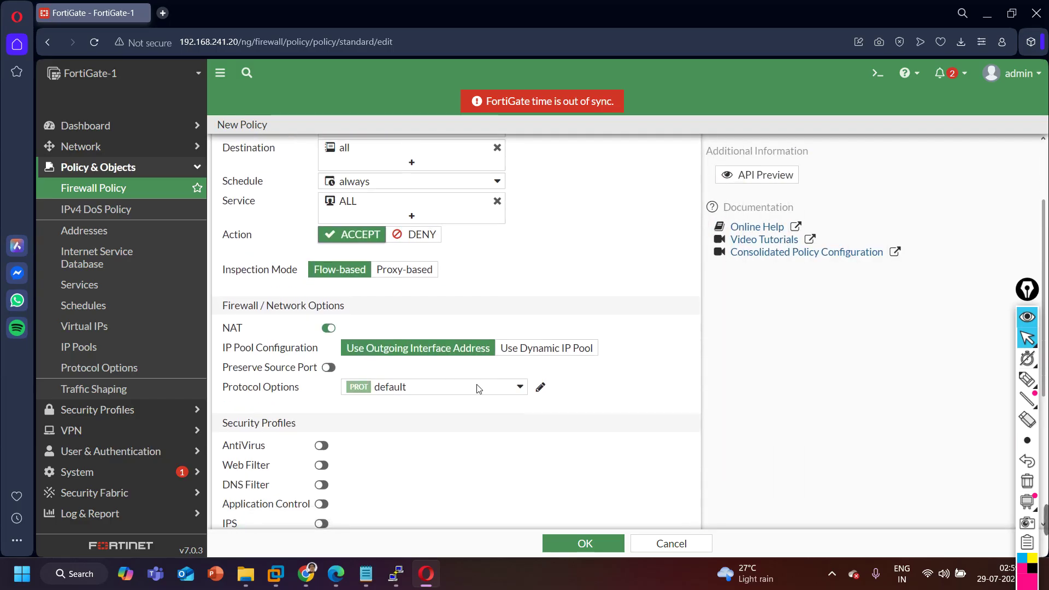
{"action": "scroll", "coordinate": [444, 386], "scroll_direction": "up", "scroll_amount": 1}
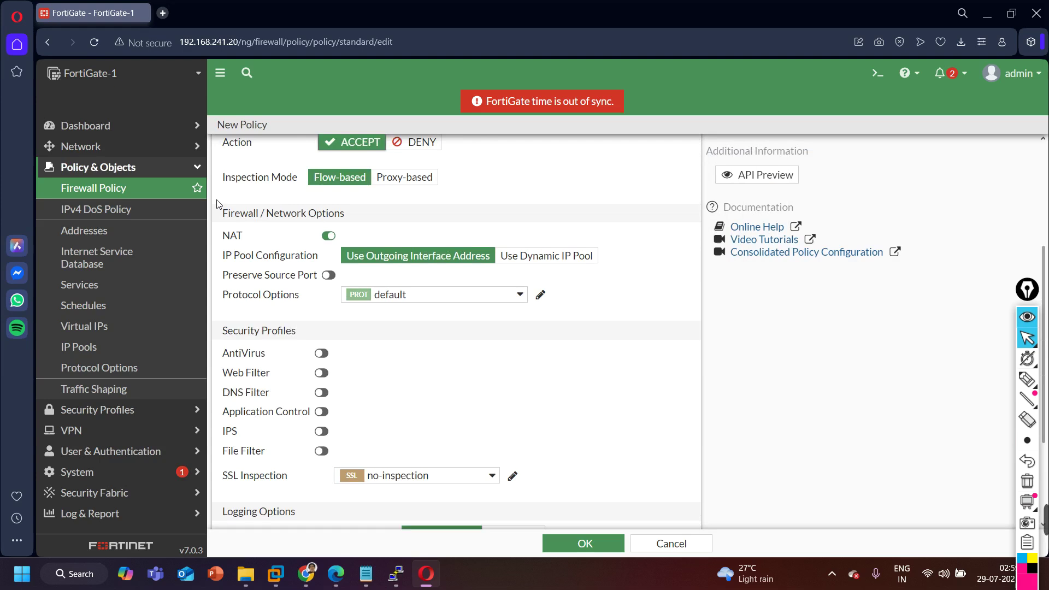
{"action": "left_click", "coordinate": [329, 236]}
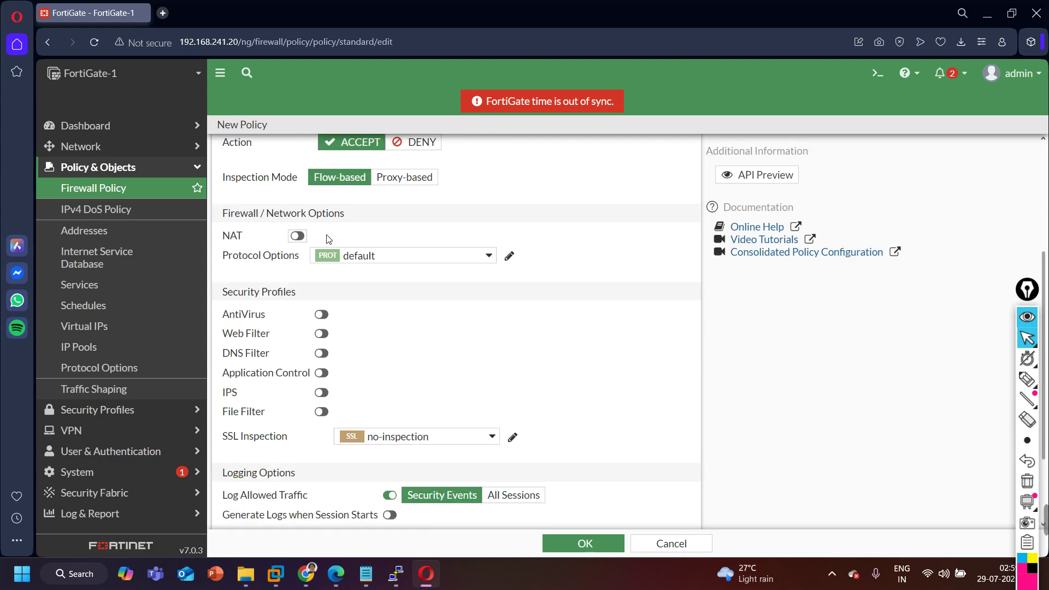
Try enabling session-start logging and packet capture, revert both, and save the Port2-to-Port1 policy.
{"action": "scroll", "coordinate": [255, 347], "scroll_direction": "down", "scroll_amount": 2}
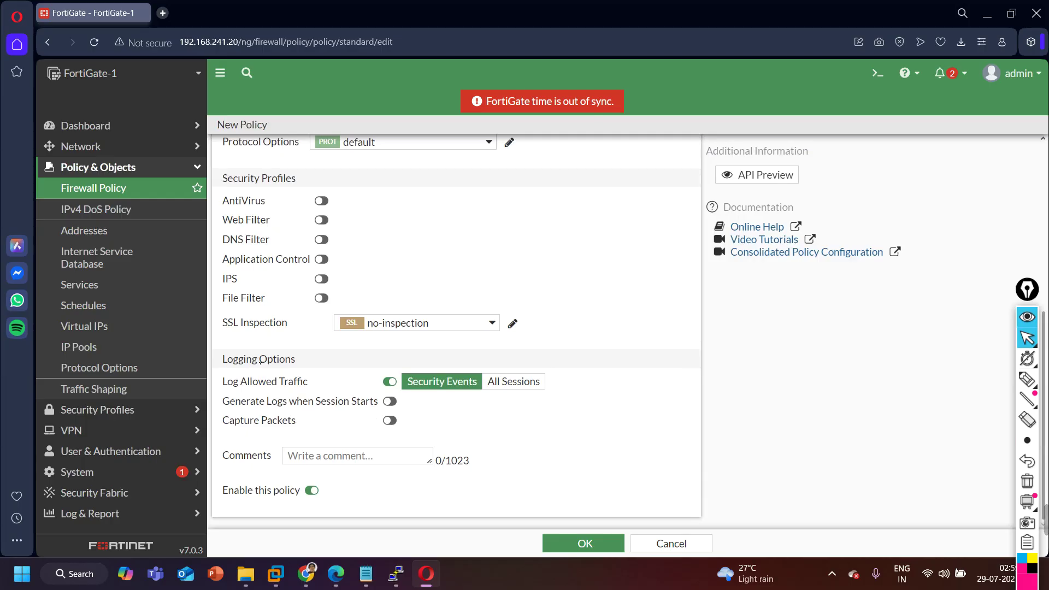
{"action": "left_click", "coordinate": [390, 402]}
{"action": "left_click", "coordinate": [390, 421]}
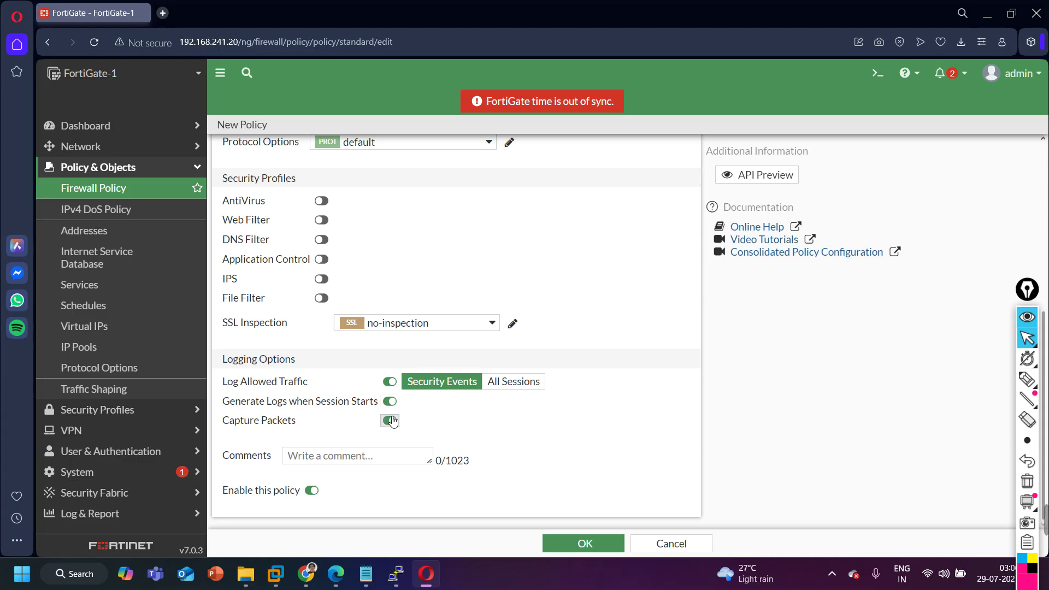
{"action": "left_click", "coordinate": [585, 541]}
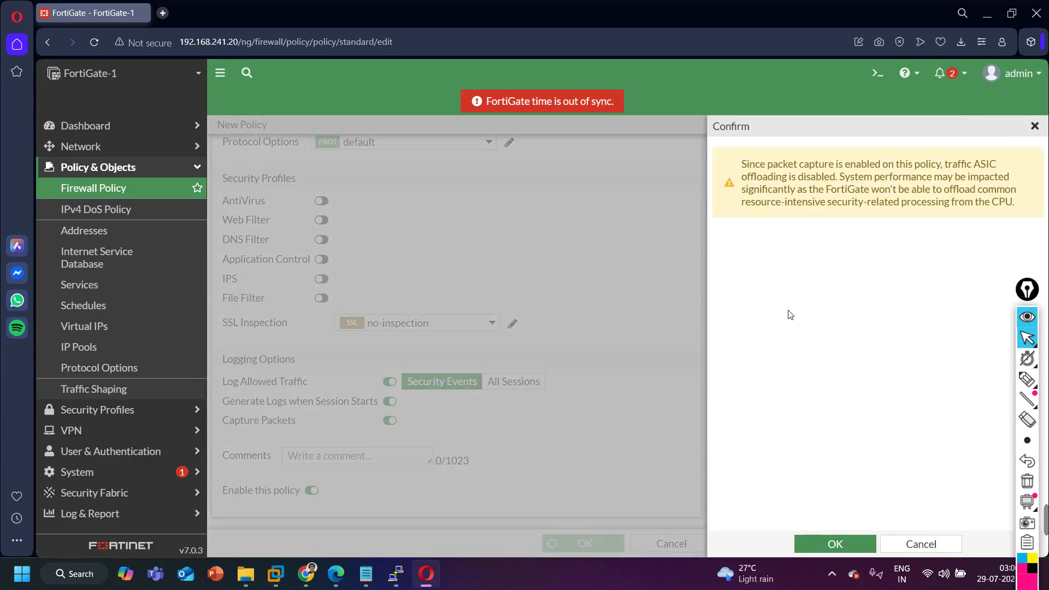
{"action": "left_click", "coordinate": [1041, 130]}
{"action": "left_click", "coordinate": [397, 403]}
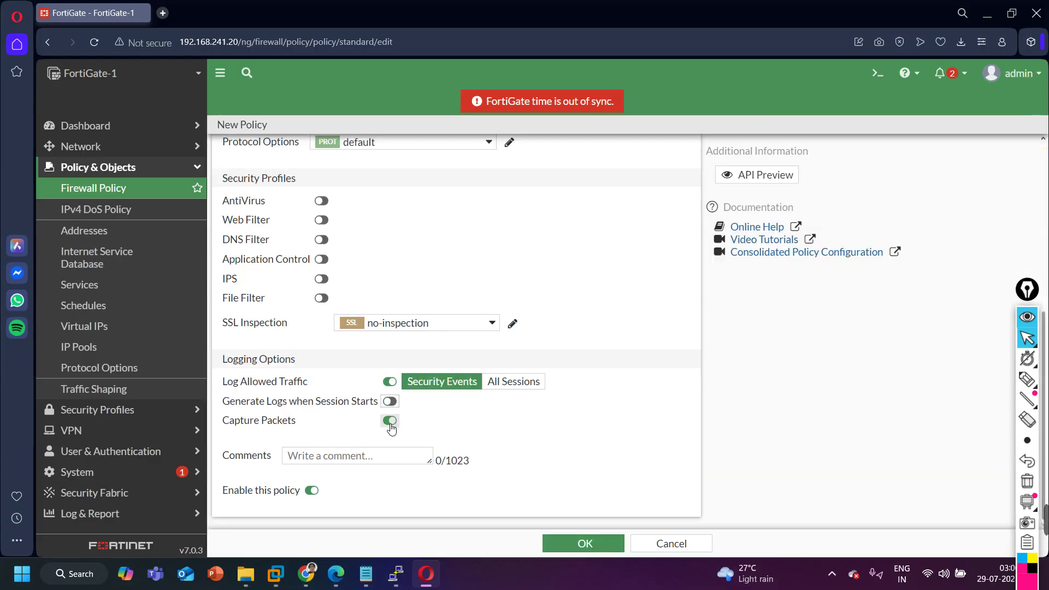
{"action": "left_click", "coordinate": [390, 421]}
{"action": "left_click", "coordinate": [584, 544]}
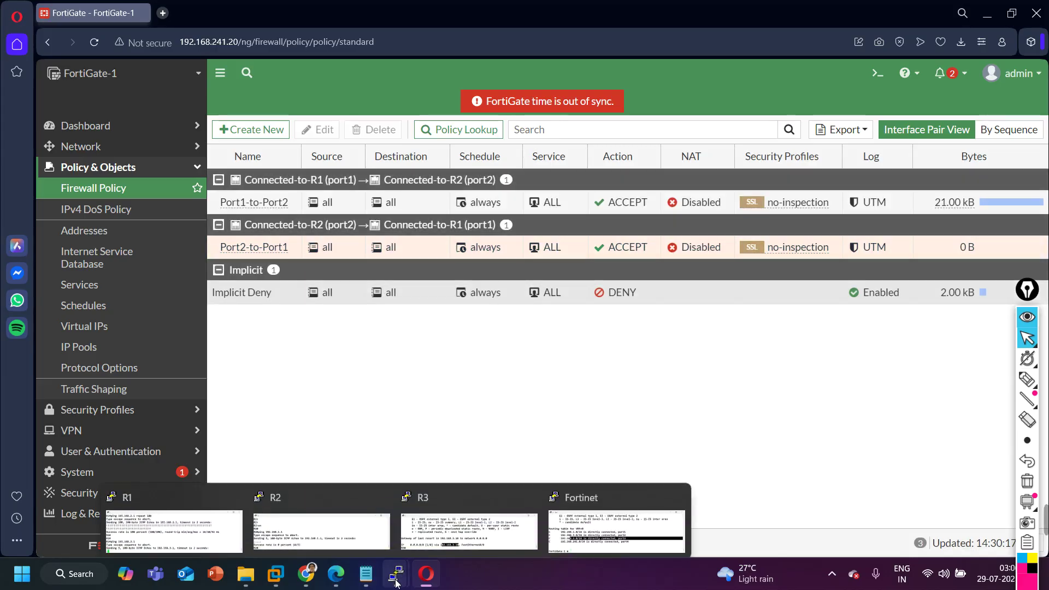
Rerun R2's ping to 192.168.1.1, now succeeding 5/5, then return to the FortiGate policy list.
{"action": "left_click", "coordinate": [336, 574]}
{"action": "mouse_move", "coordinate": [388, 583]}
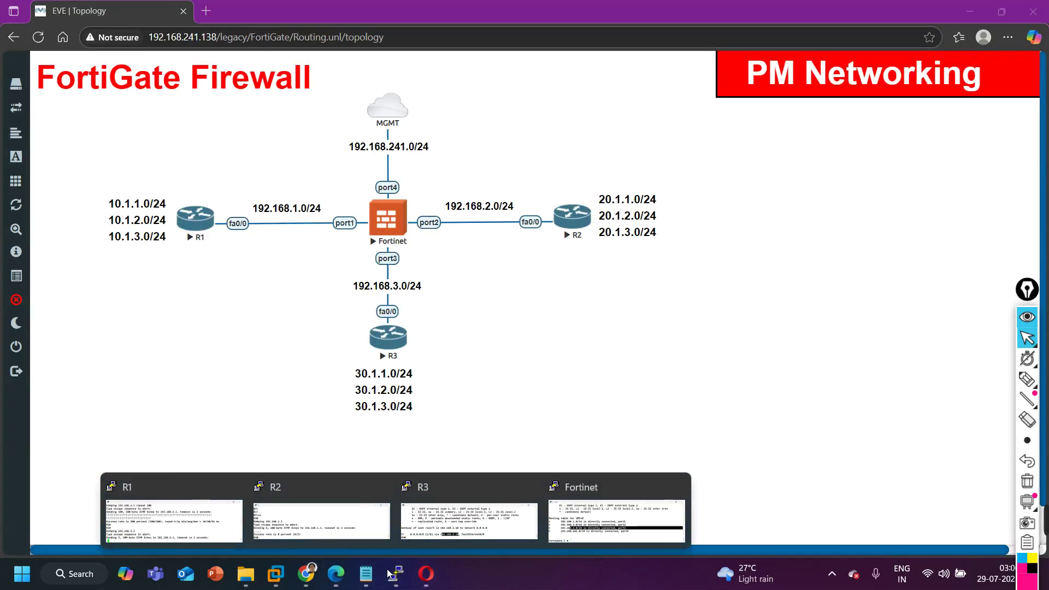
{"action": "left_click", "coordinate": [336, 484]}
{"action": "key", "text": "Return"}
{"action": "key", "text": "Return"}
{"action": "key", "text": "Up"}
{"action": "key", "text": "Return"}
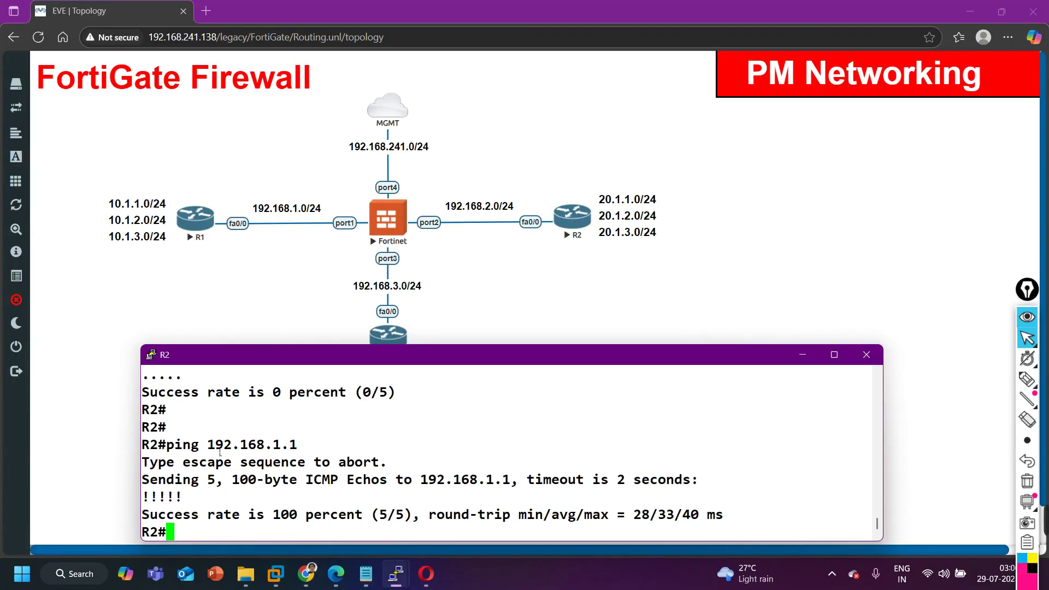
{"action": "left_click_drag", "start_coordinate": [207, 445], "coordinate": [477, 515]}
{"action": "key", "text": "Return"}
{"action": "key", "text": "Return"}
{"action": "key", "text": "Return"}
{"action": "key", "text": "Up"}
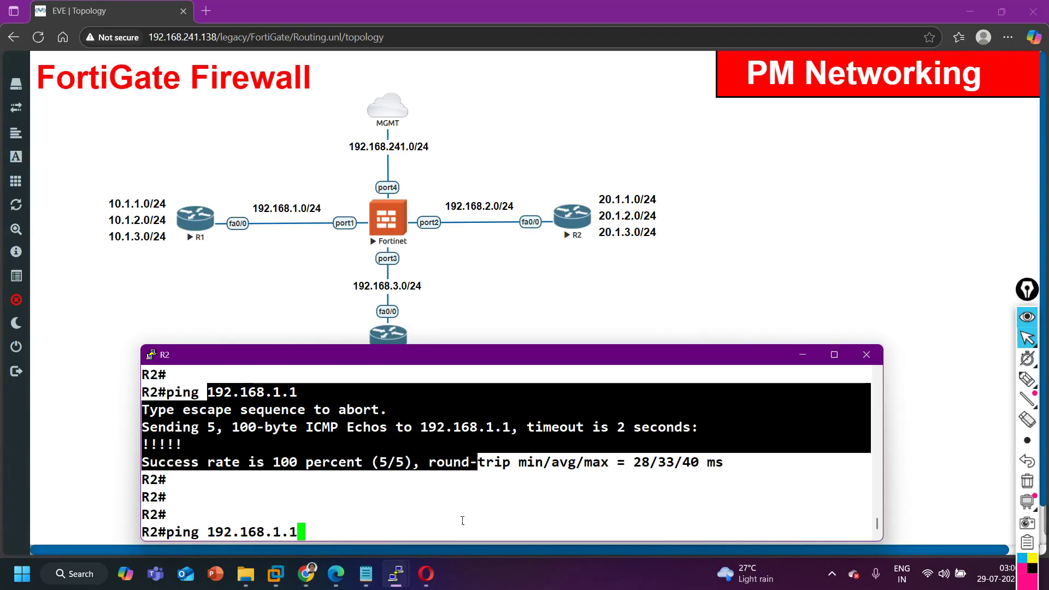
{"action": "key", "text": "Return"}
{"action": "left_click", "coordinate": [427, 574]}
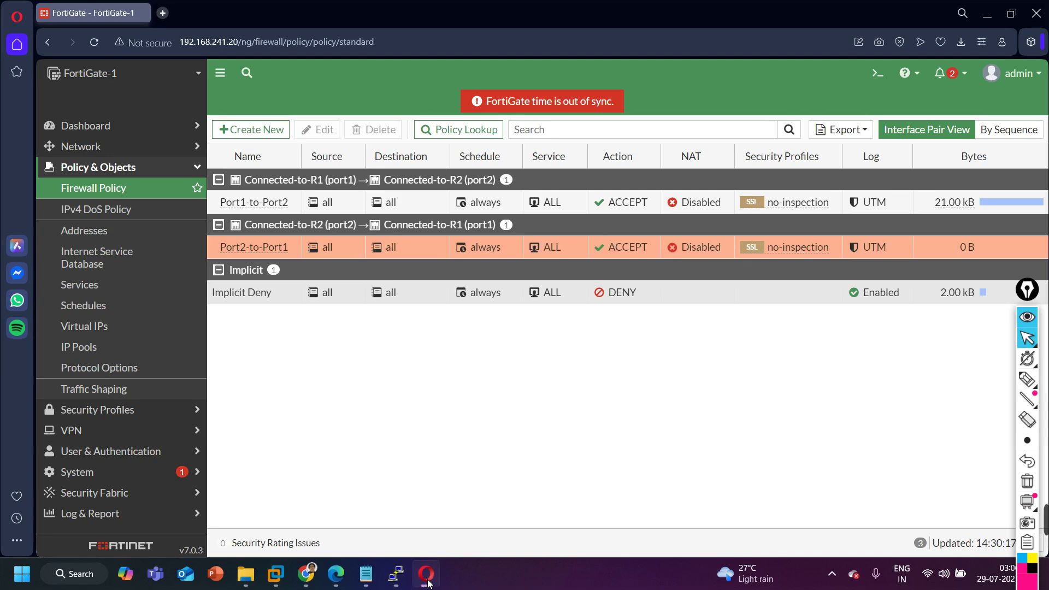
Check Port2-to-Port1's statistics showing hit count 2, then bring the EVE-NG topology forward.
{"action": "double_click", "coordinate": [269, 248]}
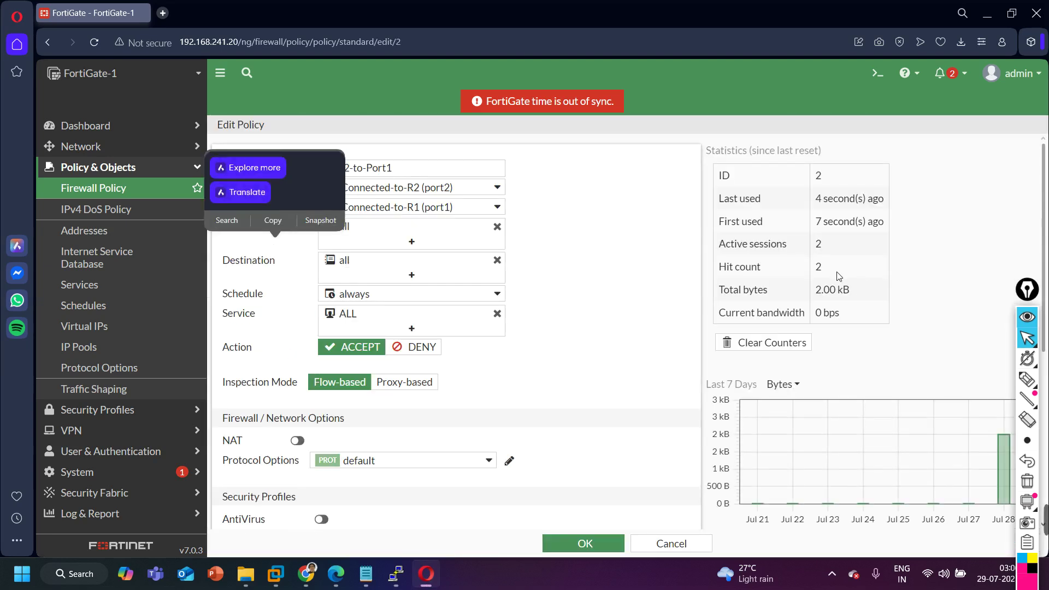
{"action": "left_click_drag", "start_coordinate": [844, 271], "coordinate": [809, 271]}
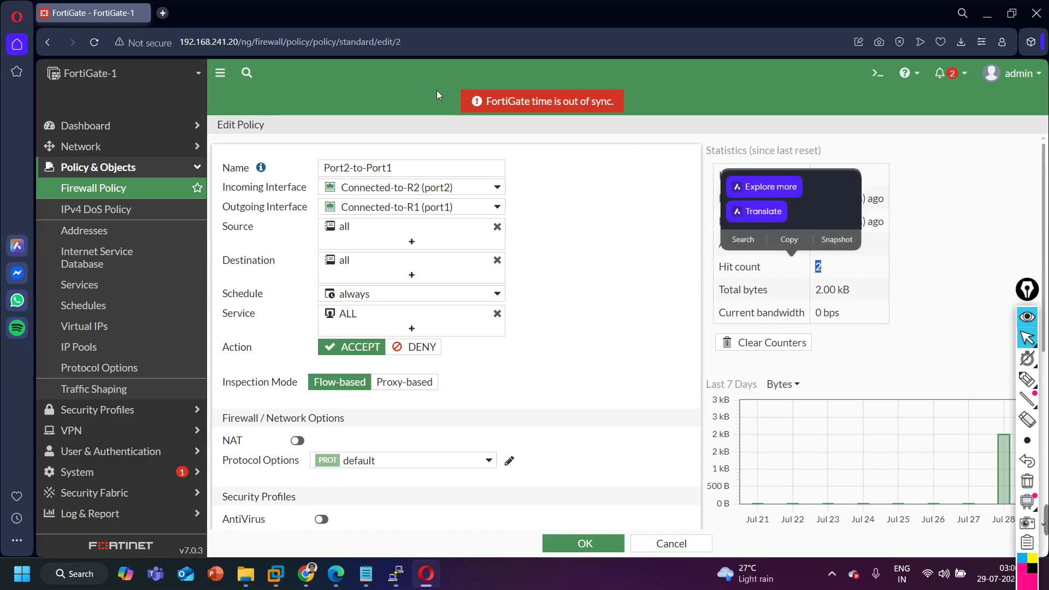
{"action": "left_click", "coordinate": [119, 188]}
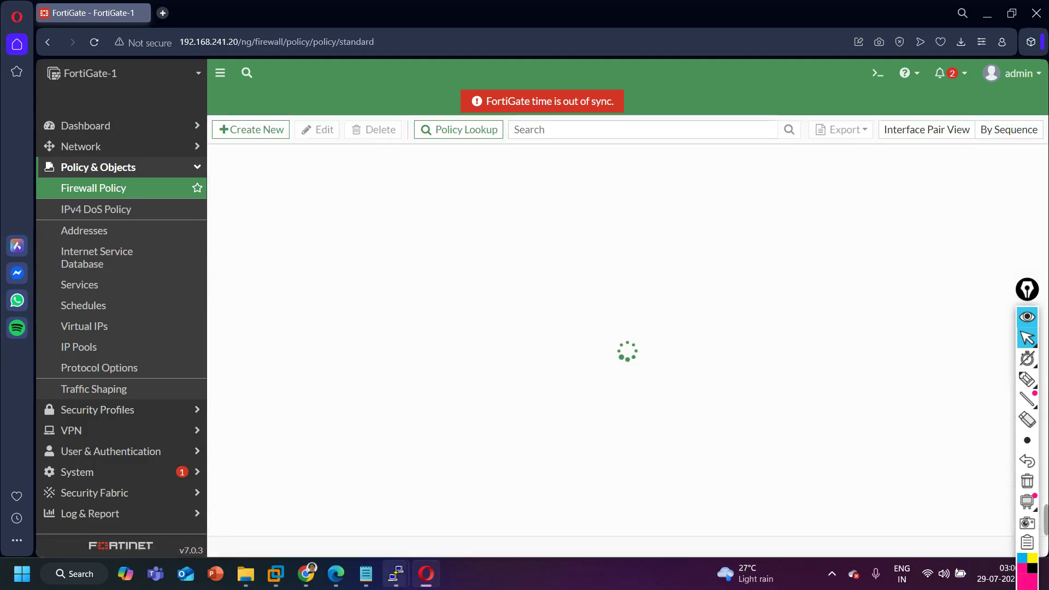
{"action": "left_click", "coordinate": [336, 574]}
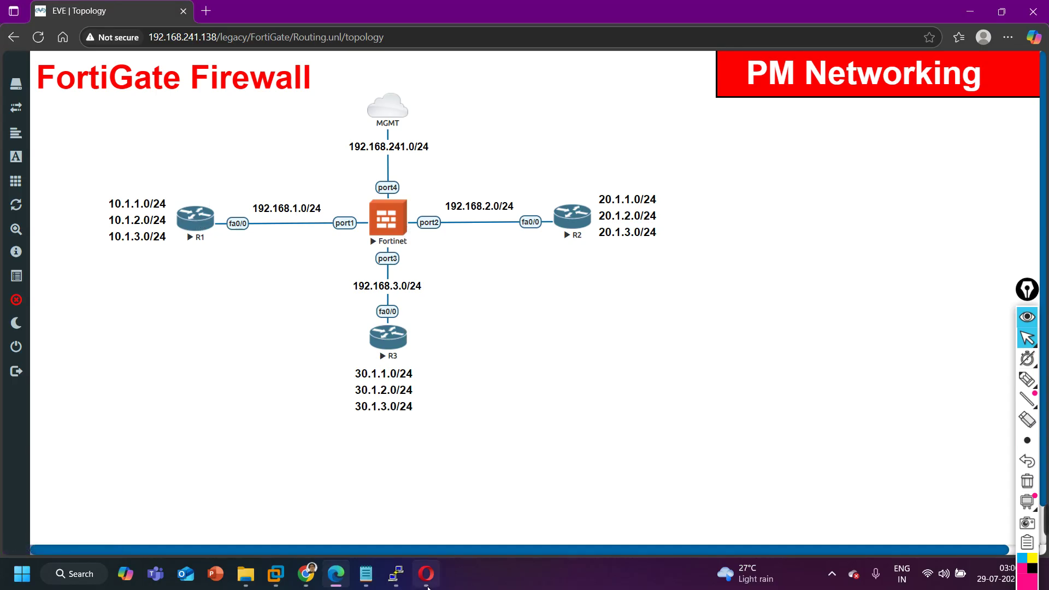
Create a new firewall policy and begin naming it 'Port1-toP'.
{"action": "left_click", "coordinate": [437, 568]}
{"action": "left_click", "coordinate": [242, 130]}
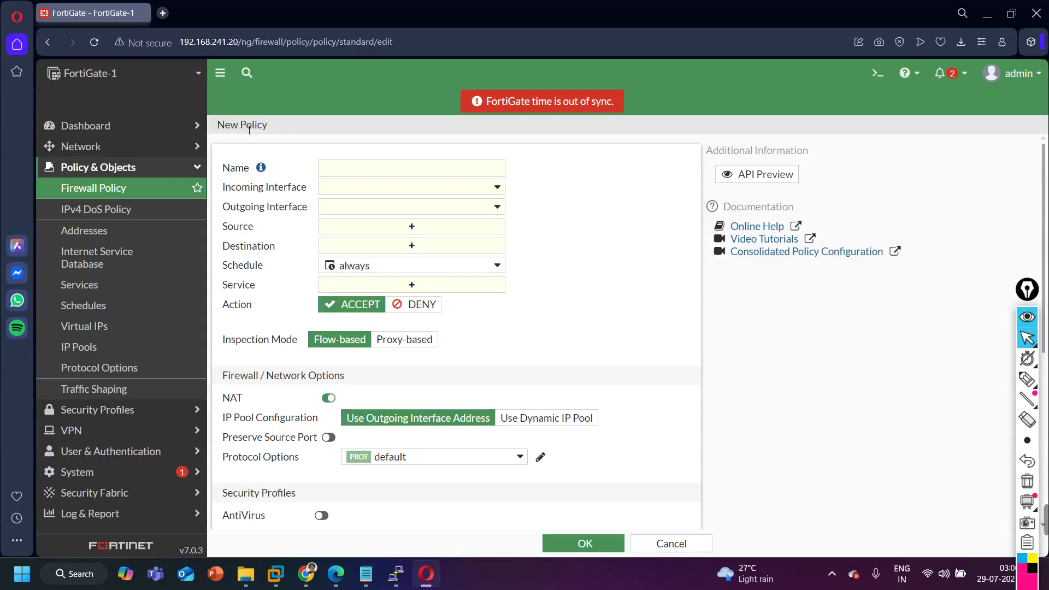
{"action": "left_click", "coordinate": [359, 168]}
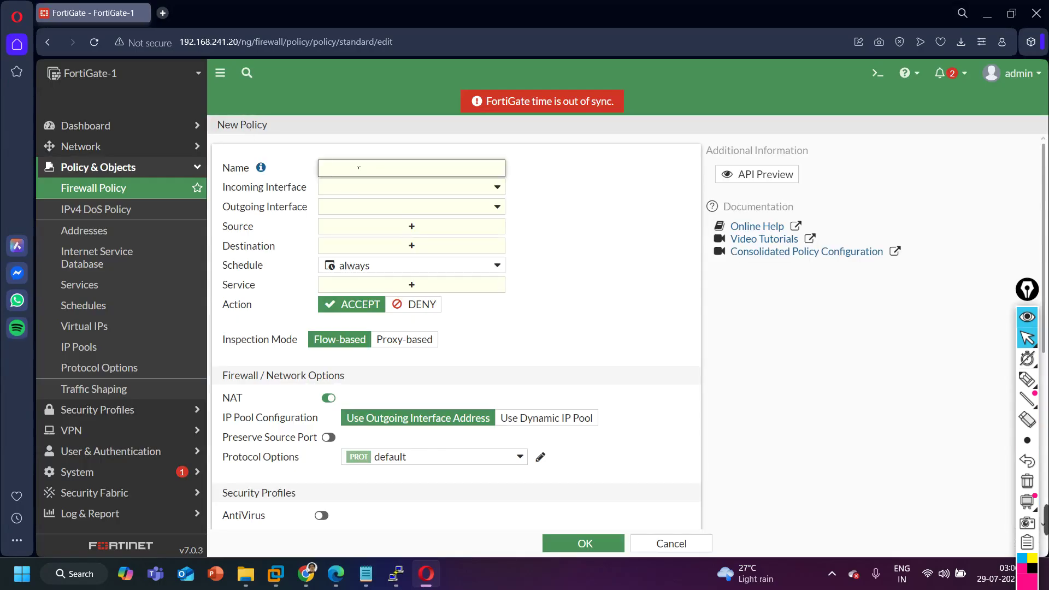
{"action": "type", "text": "Port1-toPort3"}
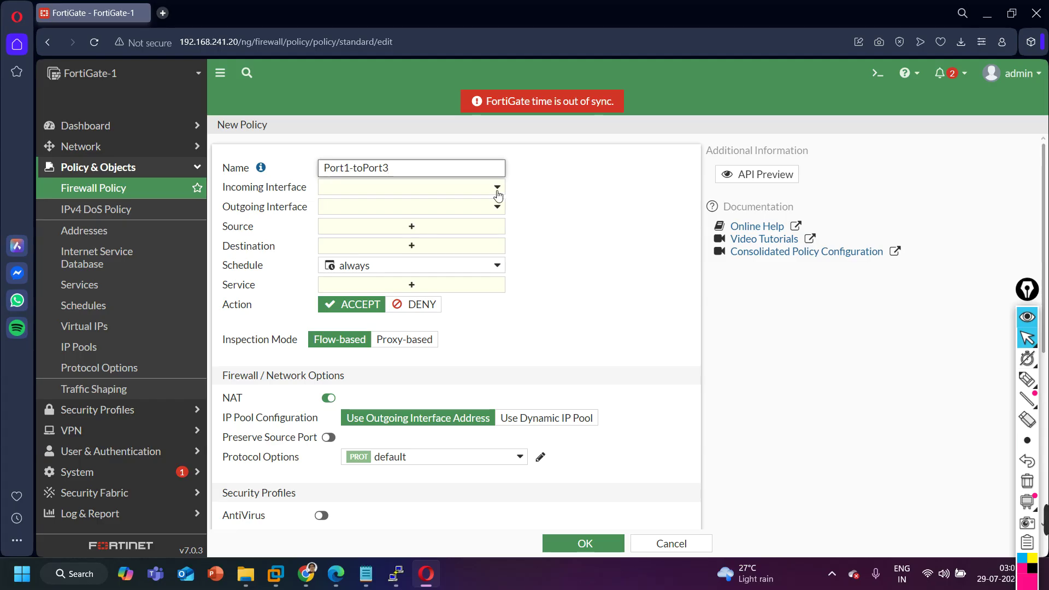
Route the new policy from Connected-to-R1 (port1) to Connected-to-R3 (port3).
{"action": "left_click", "coordinate": [466, 190]}
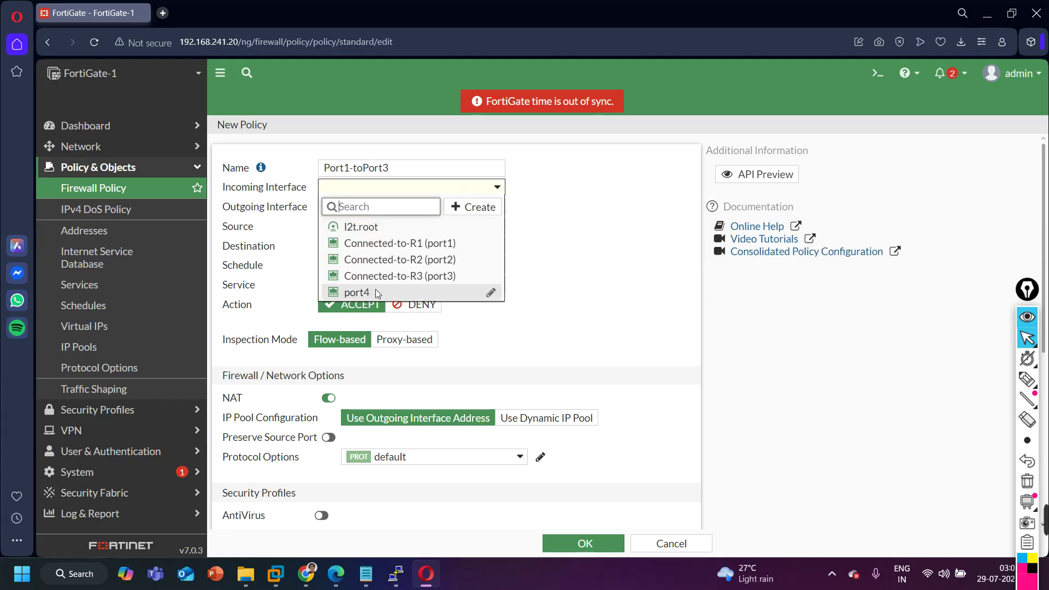
{"action": "left_click", "coordinate": [426, 243]}
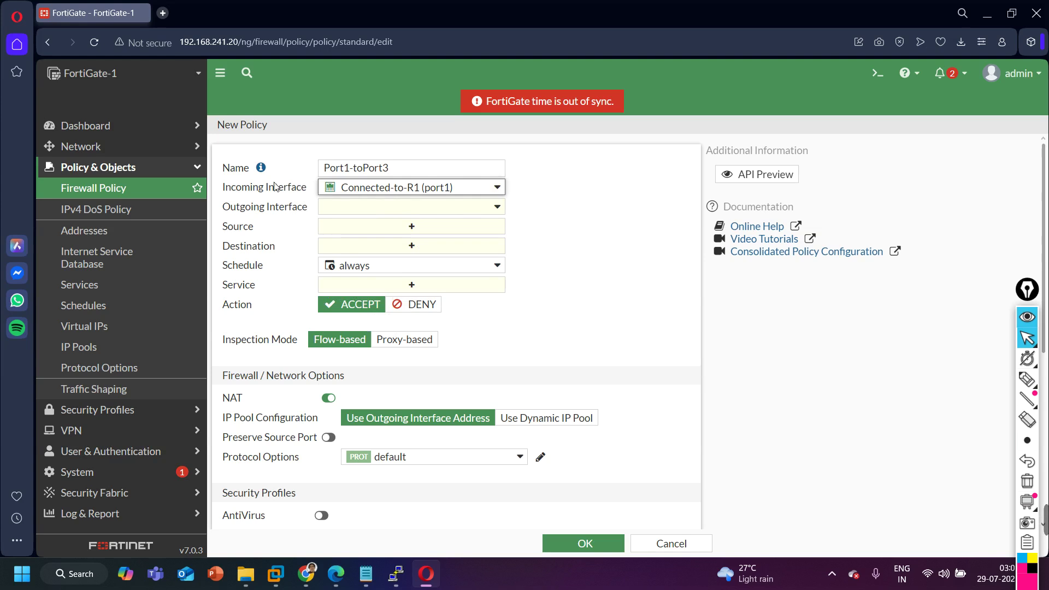
{"action": "left_click", "coordinate": [443, 208]}
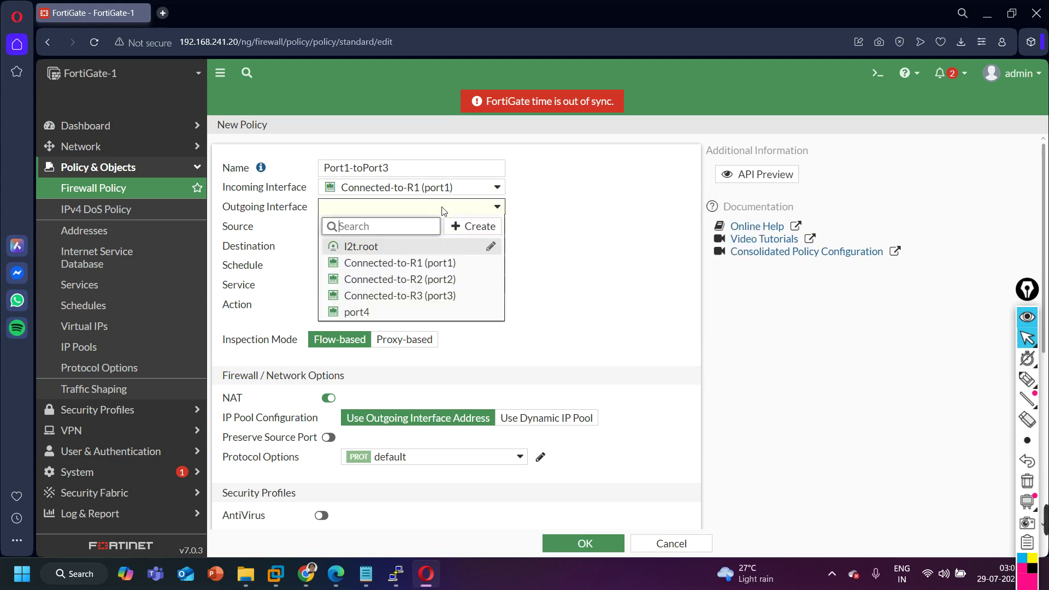
{"action": "left_click", "coordinate": [434, 296]}
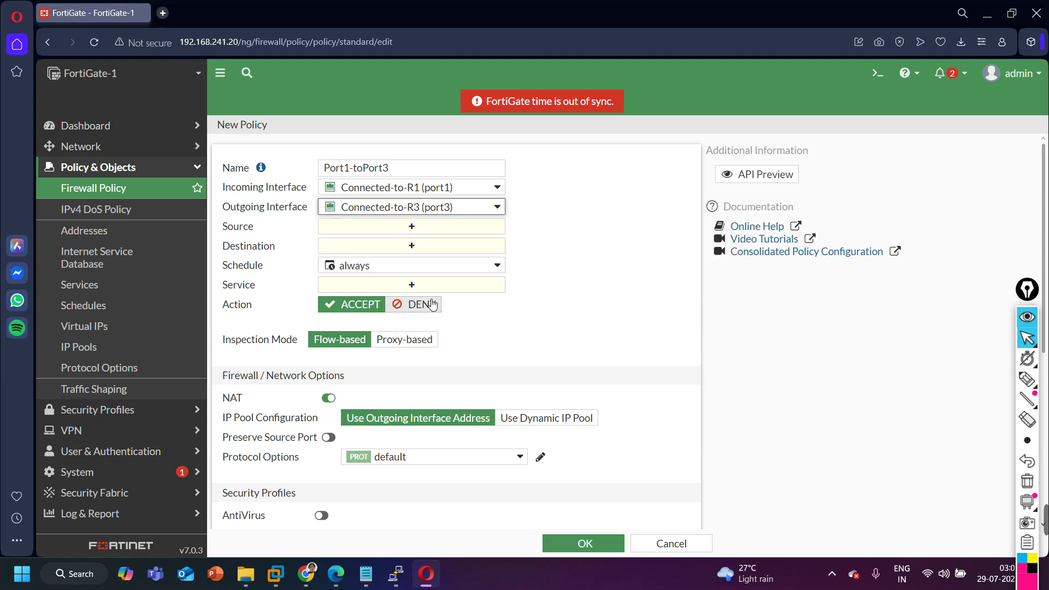
{"action": "left_click", "coordinate": [472, 187]}
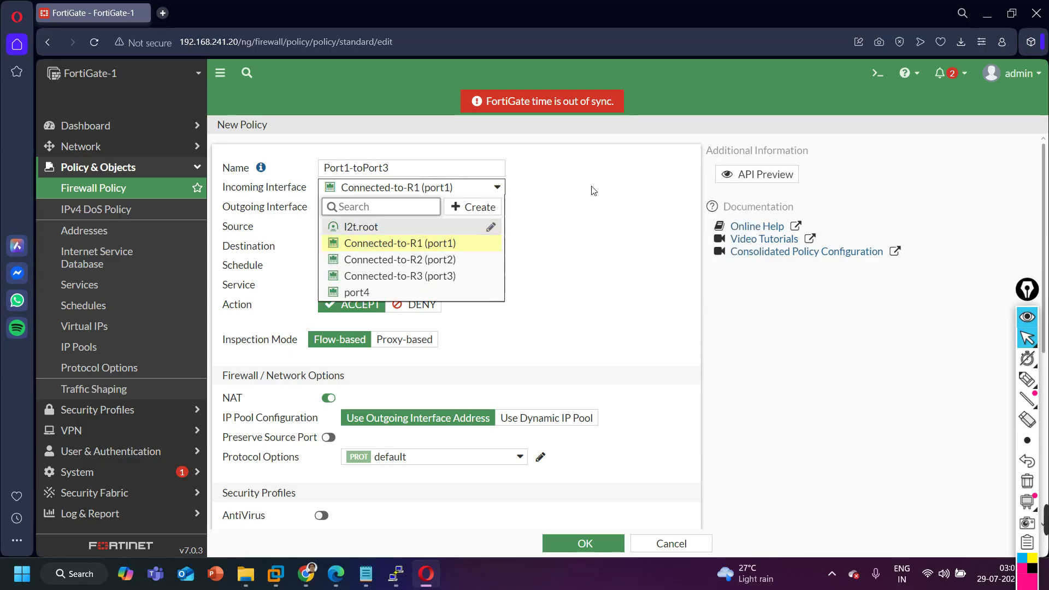
{"action": "left_click", "coordinate": [594, 191]}
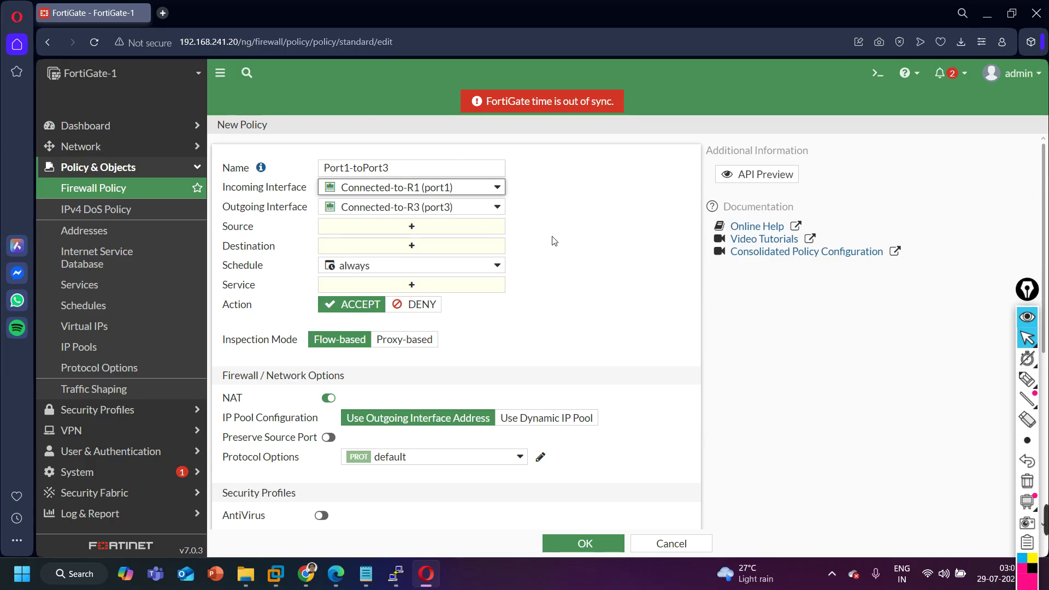
Allow all source and destination addresses and service ALL, turn NAT off, and save the policy.
{"action": "left_click", "coordinate": [438, 227]}
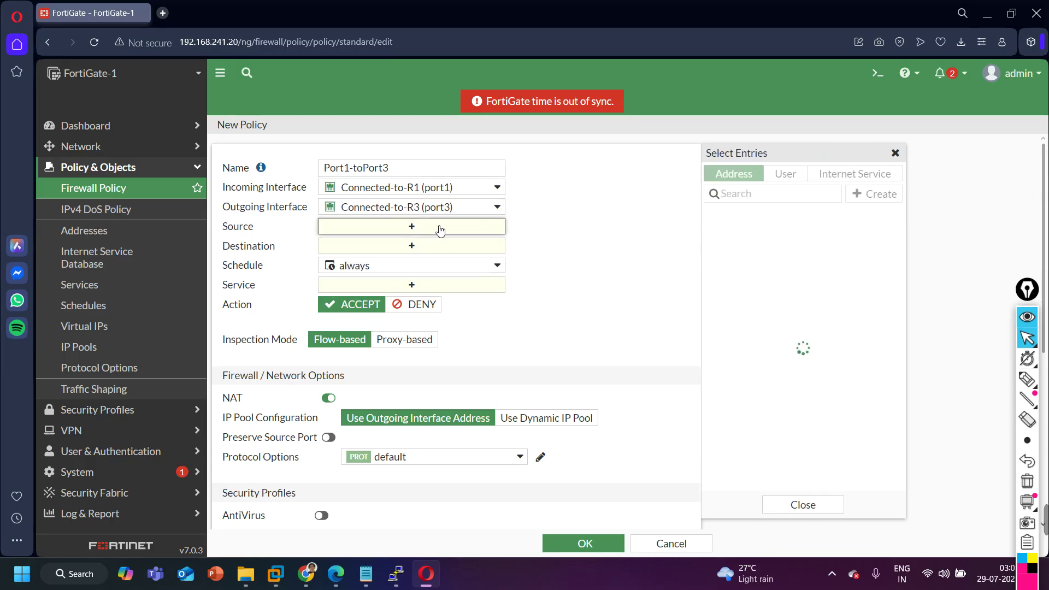
{"action": "left_click", "coordinate": [757, 232]}
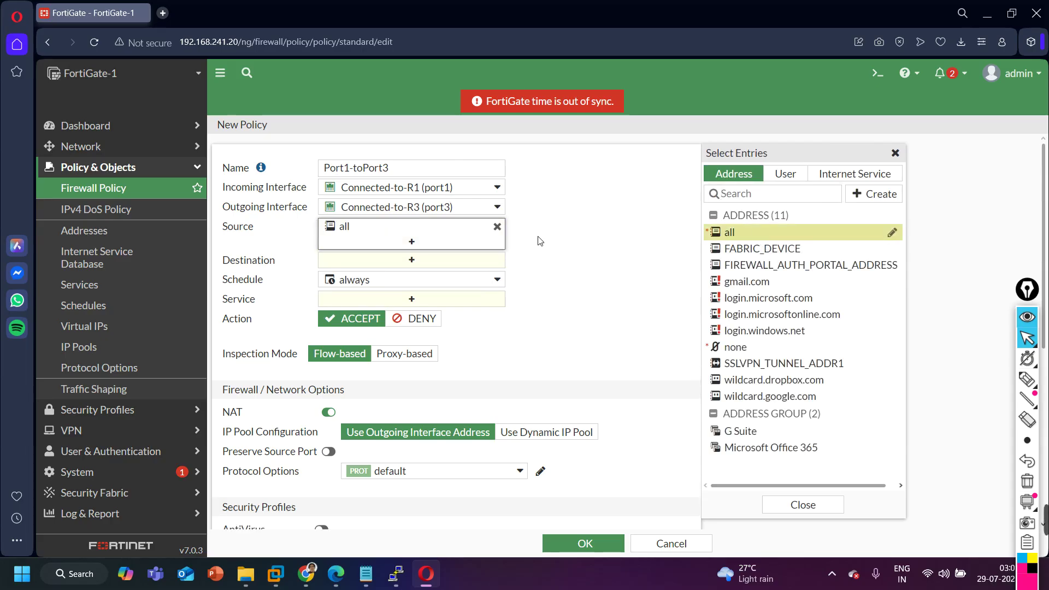
{"action": "left_click", "coordinate": [441, 264]}
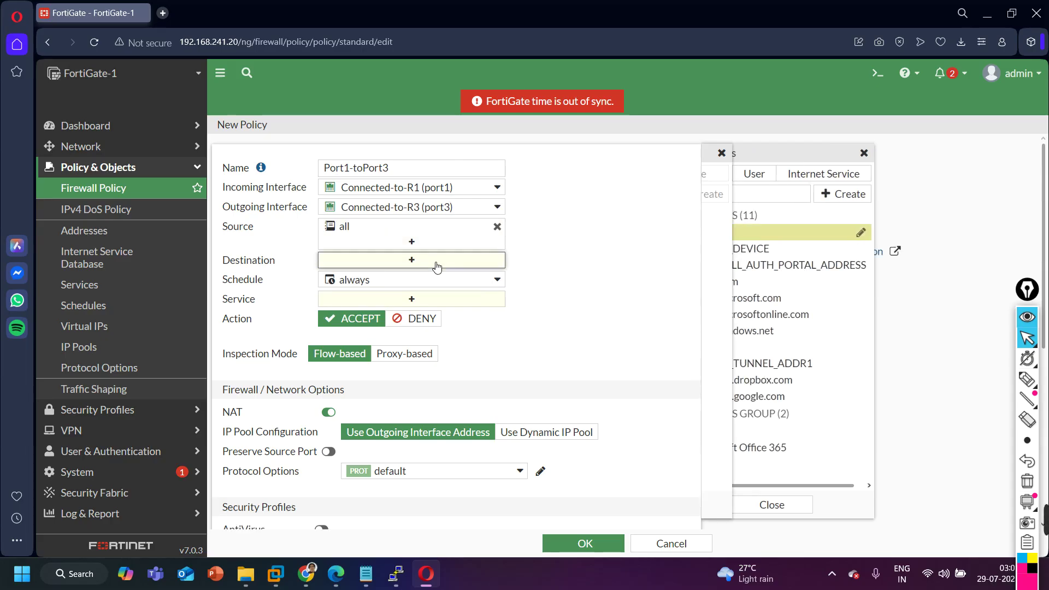
{"action": "left_click", "coordinate": [776, 241]}
{"action": "left_click", "coordinate": [450, 320]}
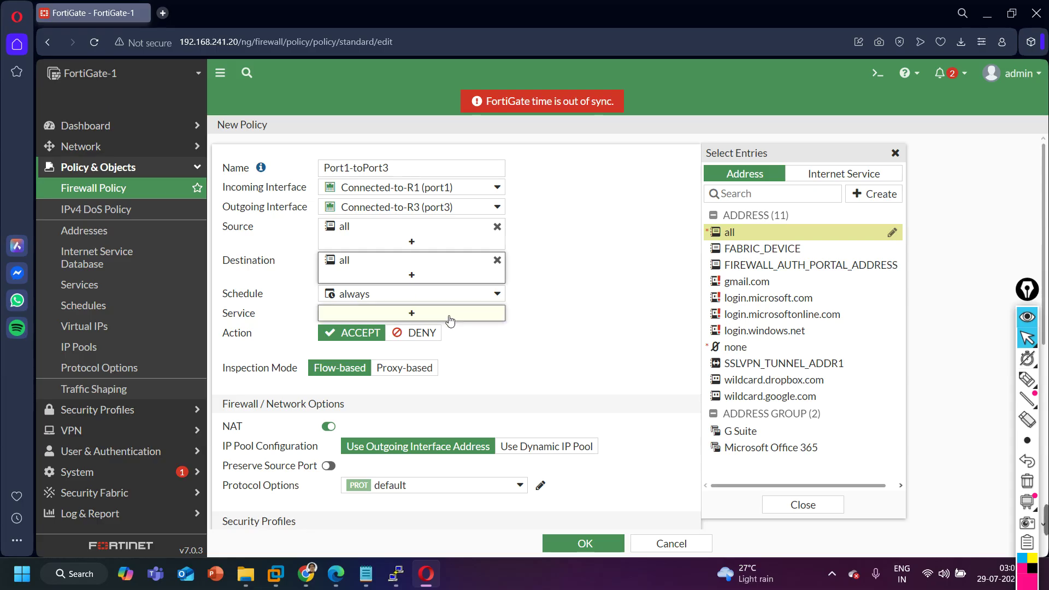
{"action": "left_click", "coordinate": [765, 229]}
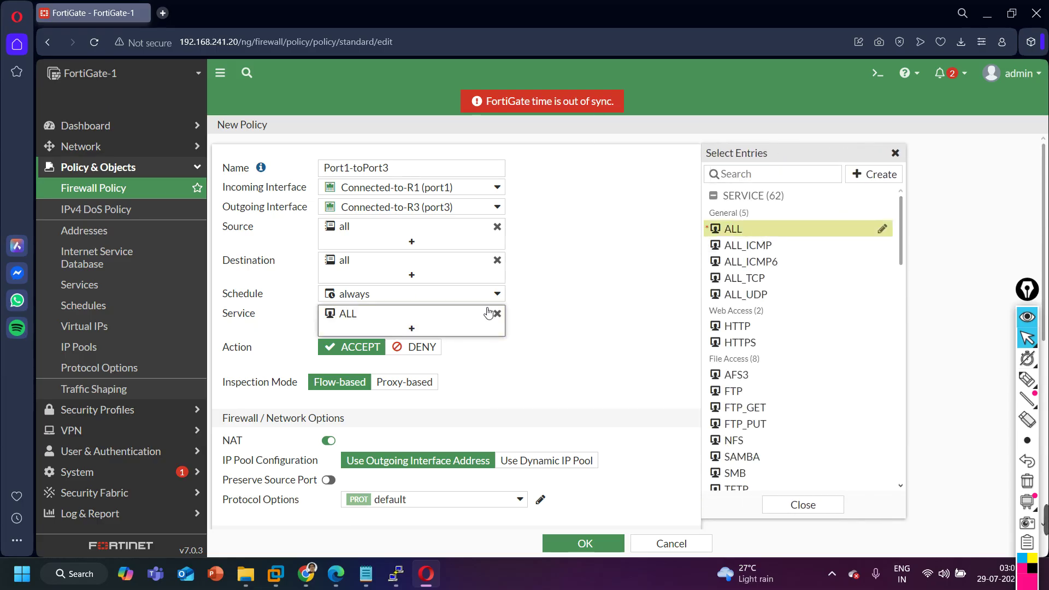
{"action": "scroll", "coordinate": [488, 313], "scroll_direction": "down", "scroll_amount": 3}
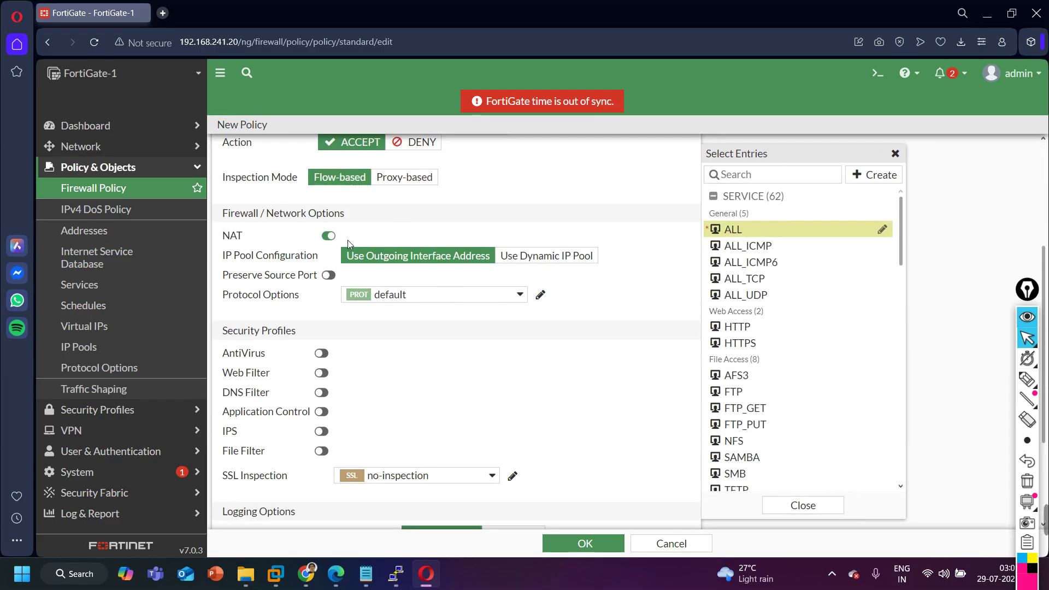
{"action": "left_click", "coordinate": [328, 236]}
{"action": "scroll", "coordinate": [391, 293], "scroll_direction": "down", "scroll_amount": 3}
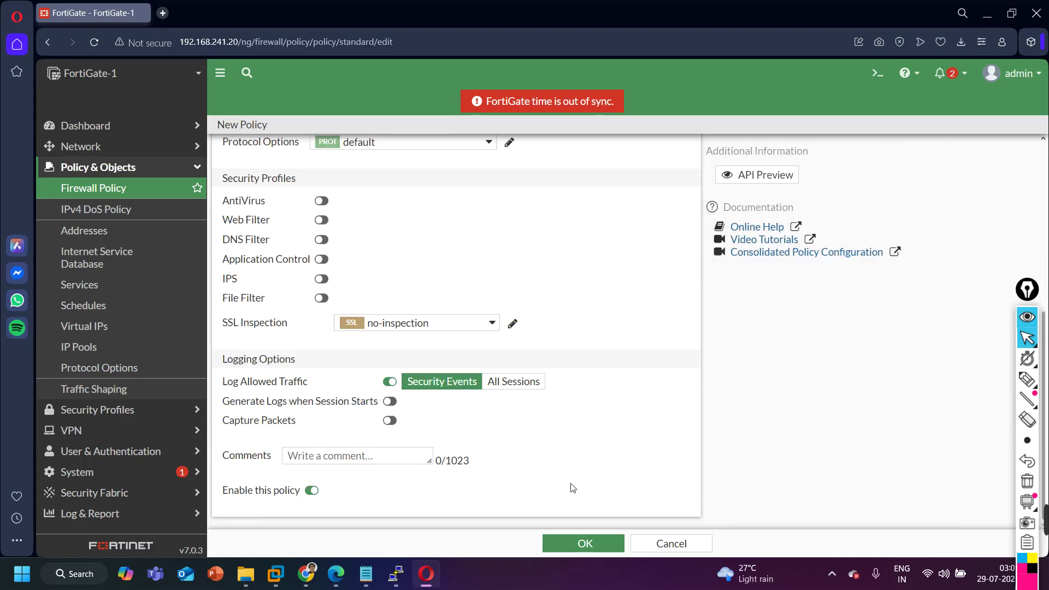
{"action": "left_click", "coordinate": [582, 540]}
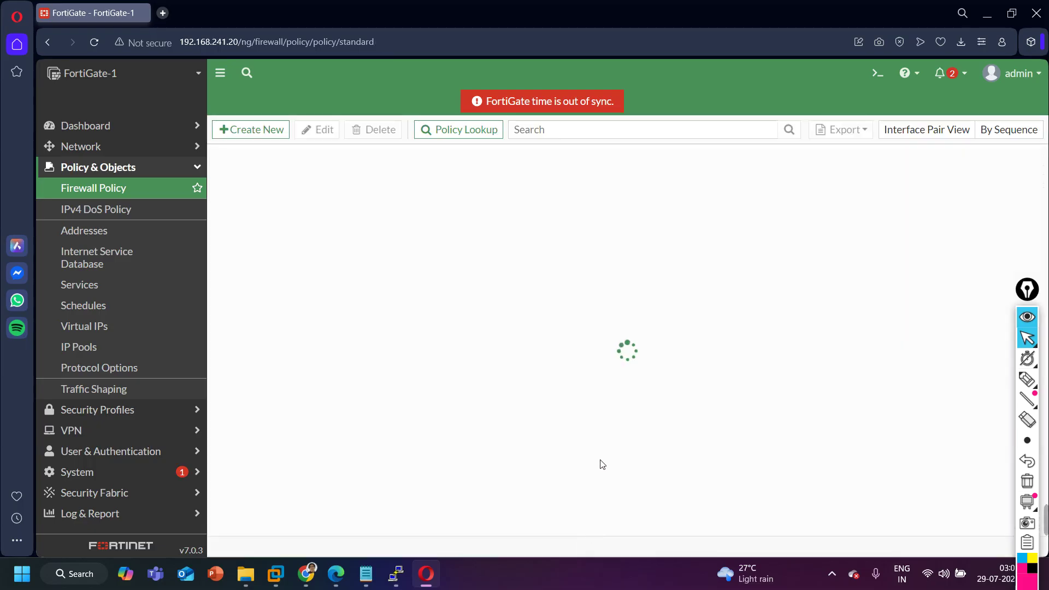
Rerun R1's ping to 192.168.3.1, now succeeding 5/5, and minimize its console.
{"action": "left_click", "coordinate": [336, 574]}
{"action": "mouse_move", "coordinate": [396, 574]}
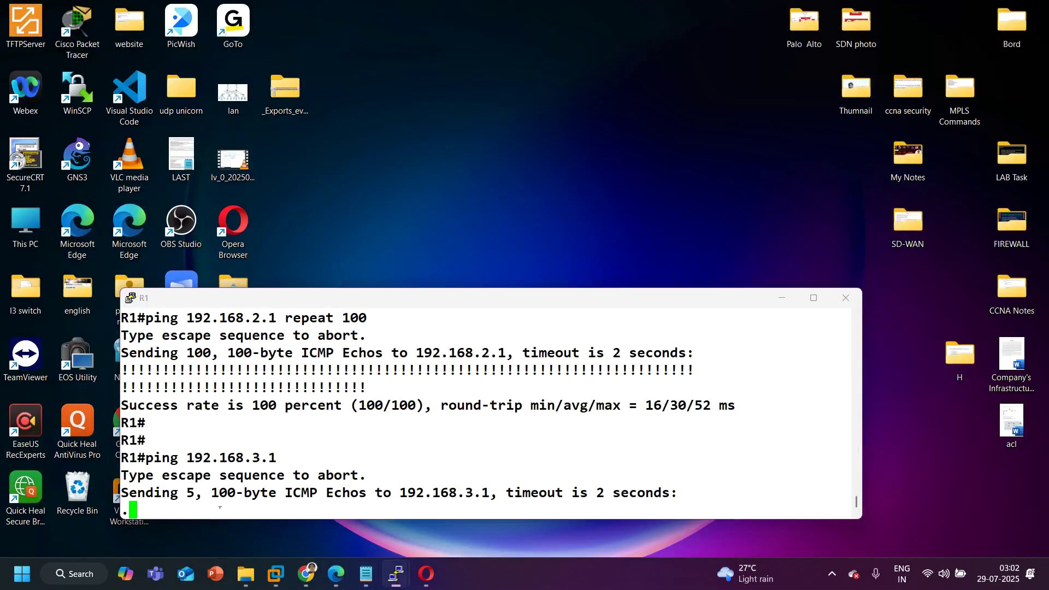
{"action": "left_click", "coordinate": [207, 519]}
{"action": "key", "text": "Up"}
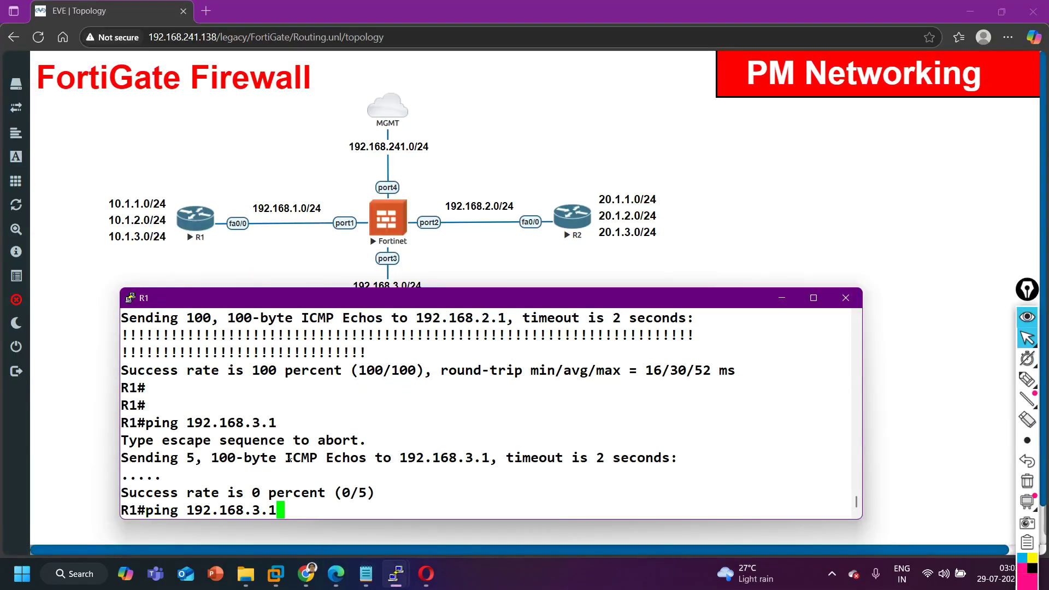
{"action": "key", "text": "Return"}
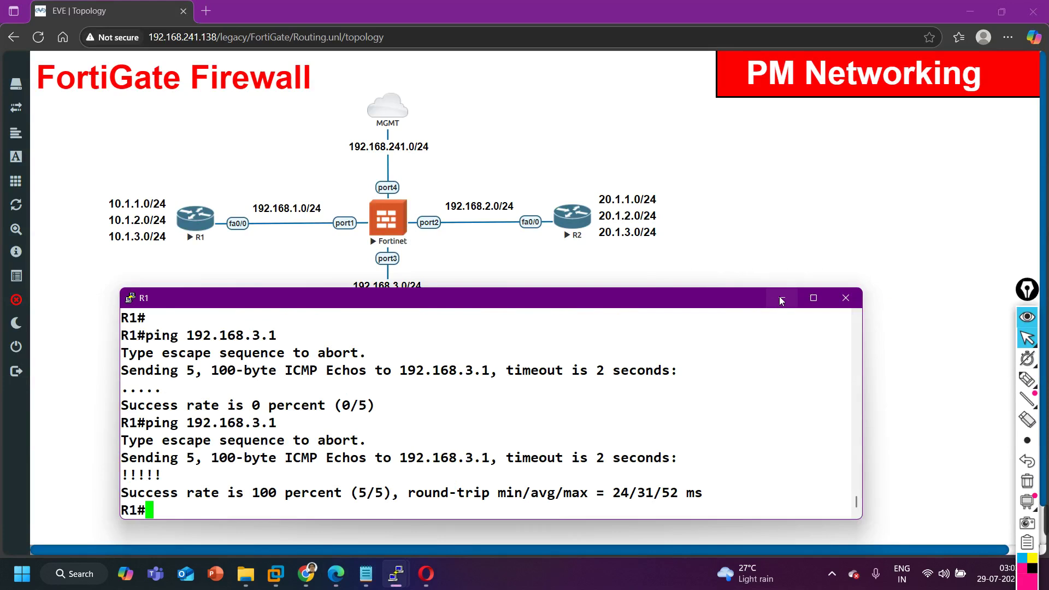
{"action": "left_click", "coordinate": [782, 297]}
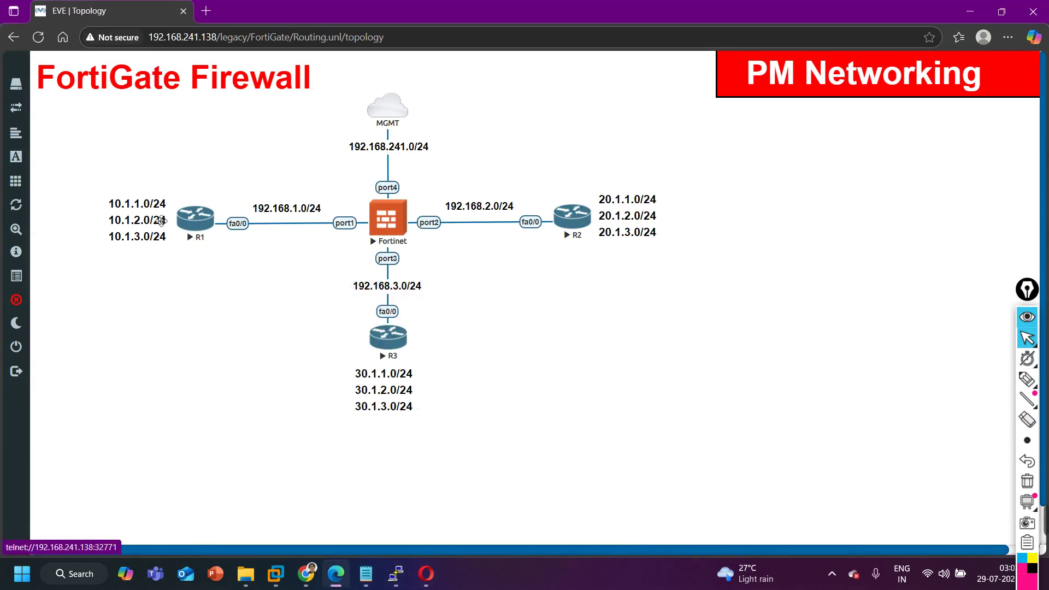
{"action": "left_click", "coordinate": [427, 573]}
Create a new policy named Port3-to-Port1 from Connected-to-R3 (port3) to Connected-to-R1 (port1).
{"action": "left_click", "coordinate": [267, 133]}
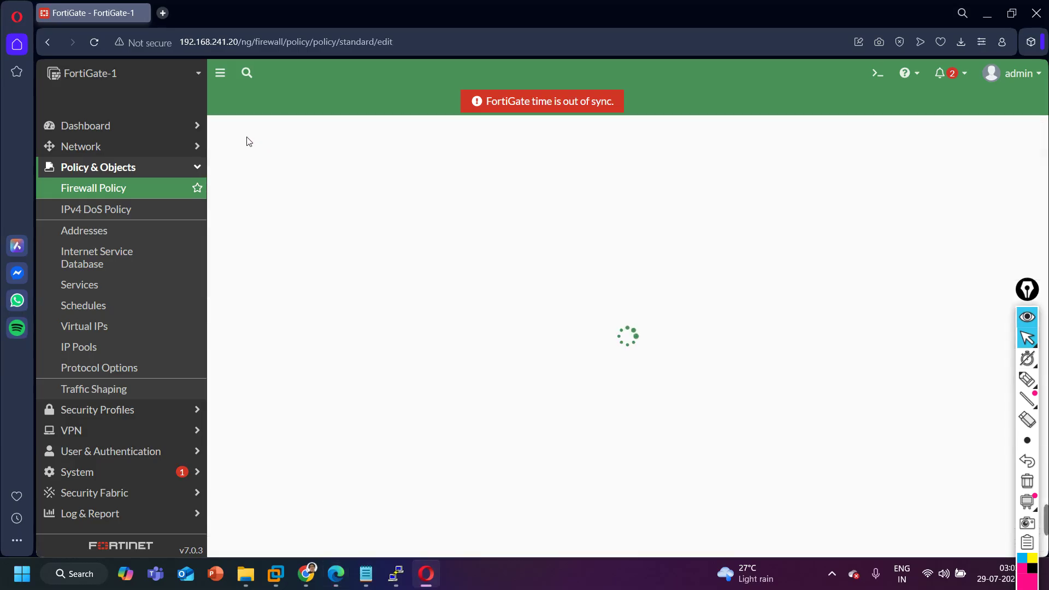
{"action": "left_click", "coordinate": [377, 166]}
{"action": "type", "text": "Port3"}
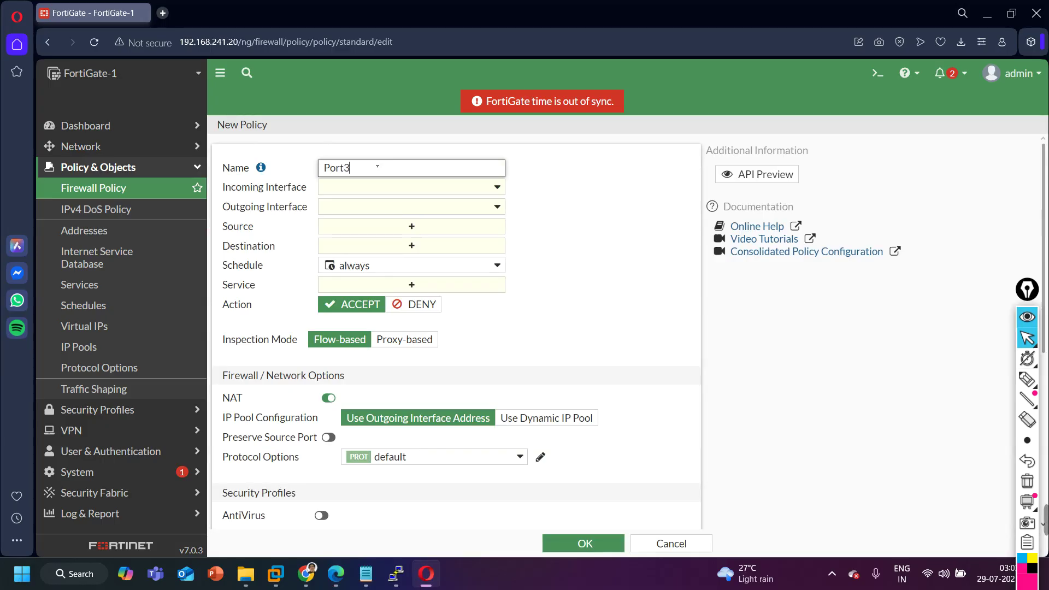
{"action": "type", "text": "-to-Port1"}
{"action": "left_click", "coordinate": [381, 189]}
{"action": "left_click", "coordinate": [418, 275]}
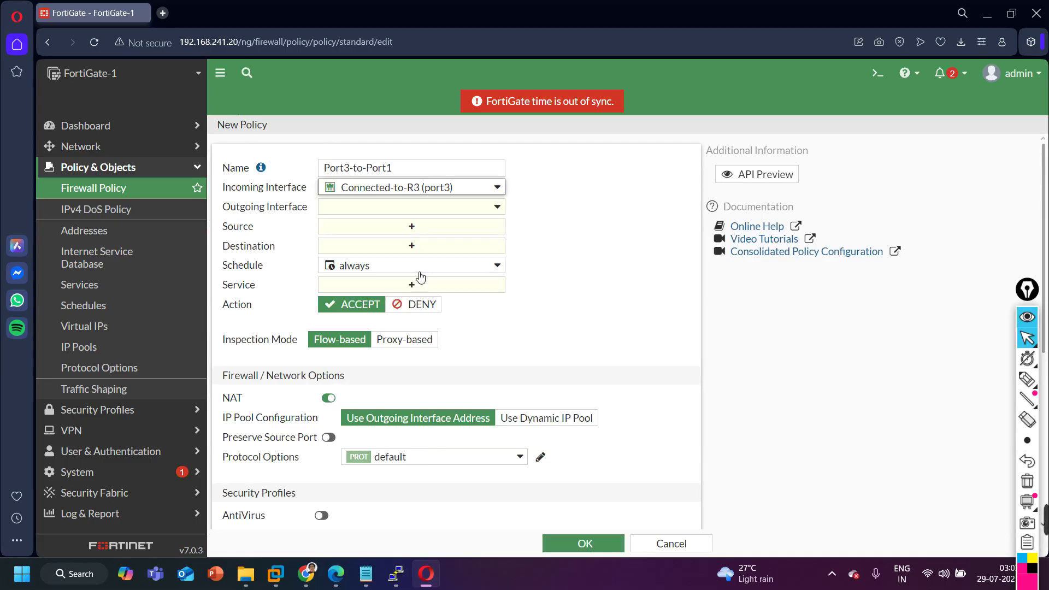
{"action": "left_click", "coordinate": [393, 210]}
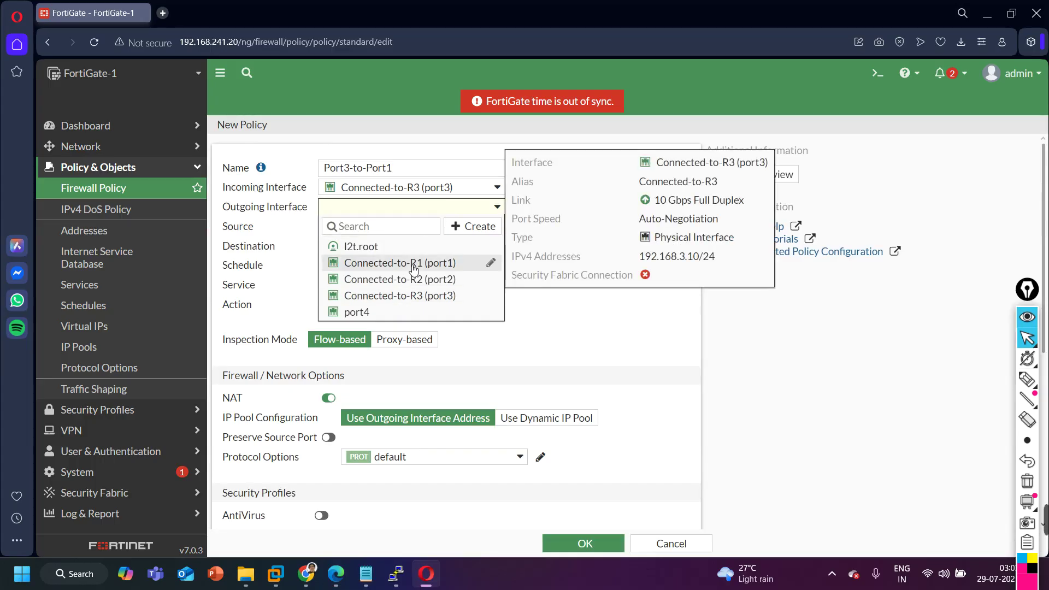
{"action": "left_click", "coordinate": [411, 263]}
Allow all source and destination addresses and service ALL, turn NAT off, and save the policy.
{"action": "left_click", "coordinate": [412, 226]}
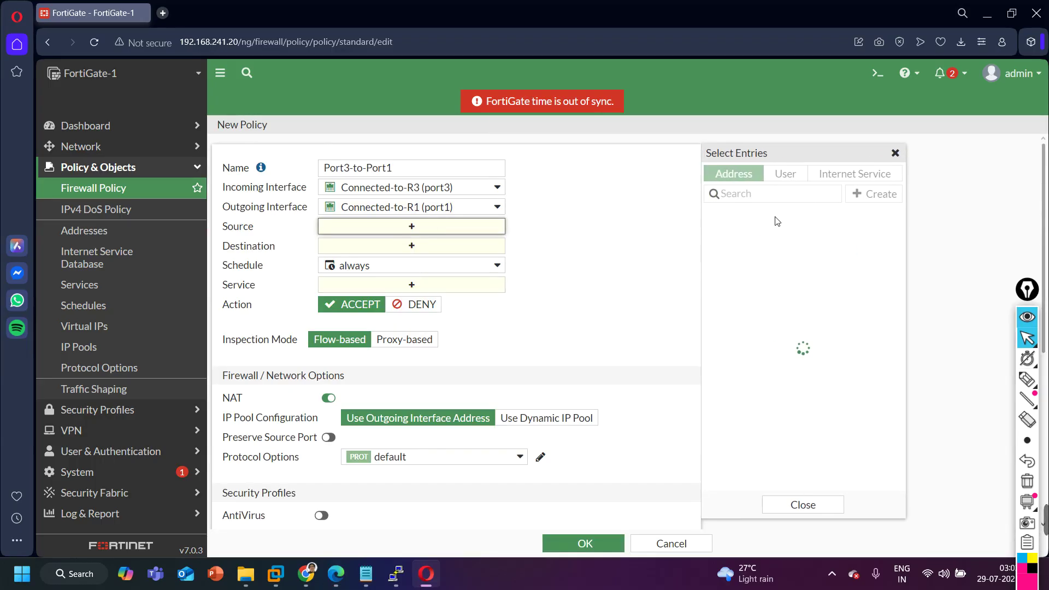
{"action": "left_click", "coordinate": [785, 229]}
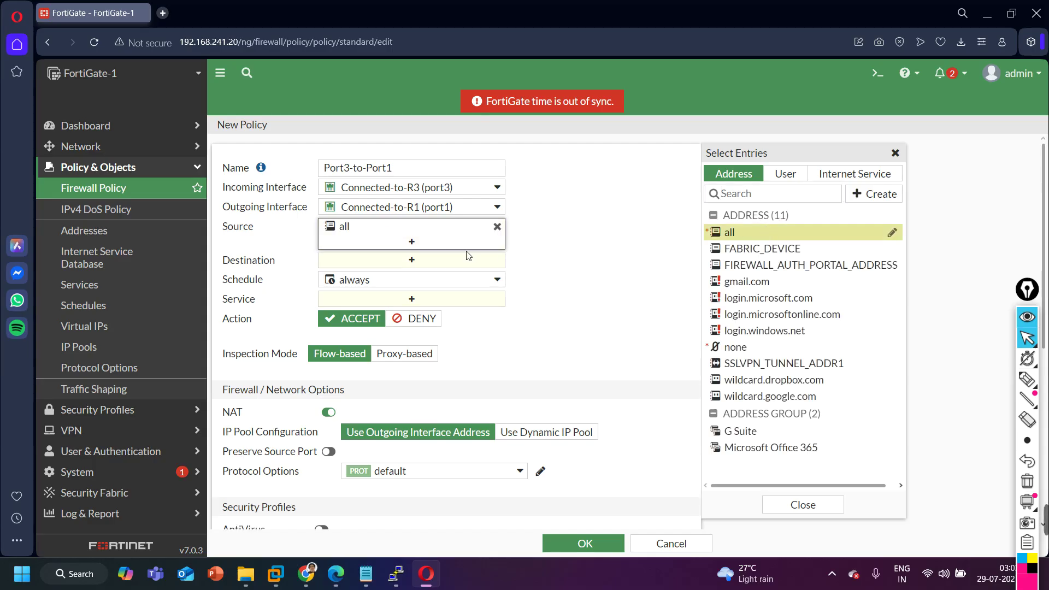
{"action": "left_click", "coordinate": [449, 264]}
{"action": "left_click", "coordinate": [746, 234]}
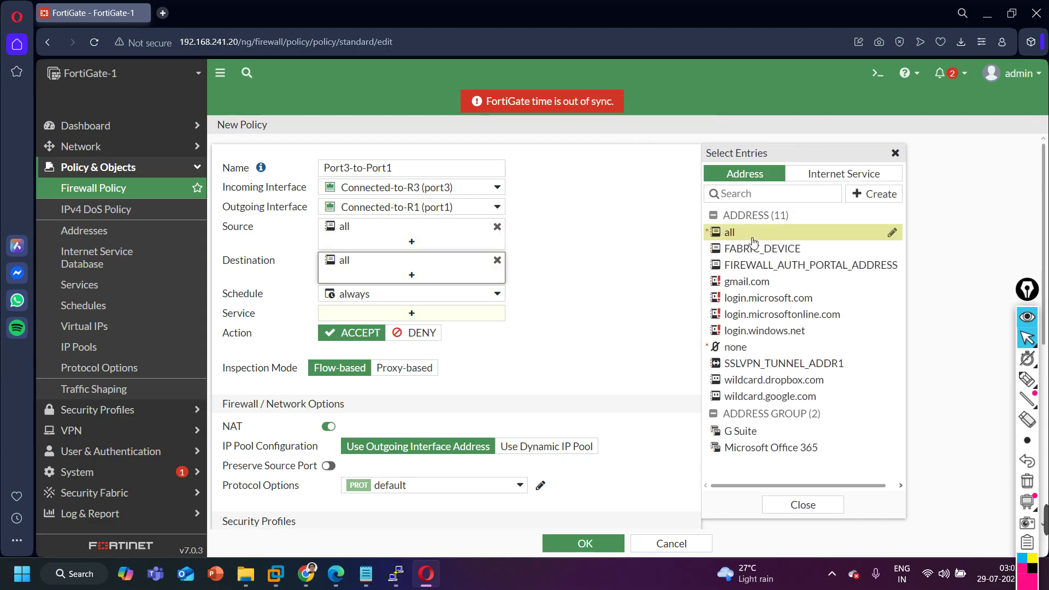
{"action": "left_click", "coordinate": [412, 313]}
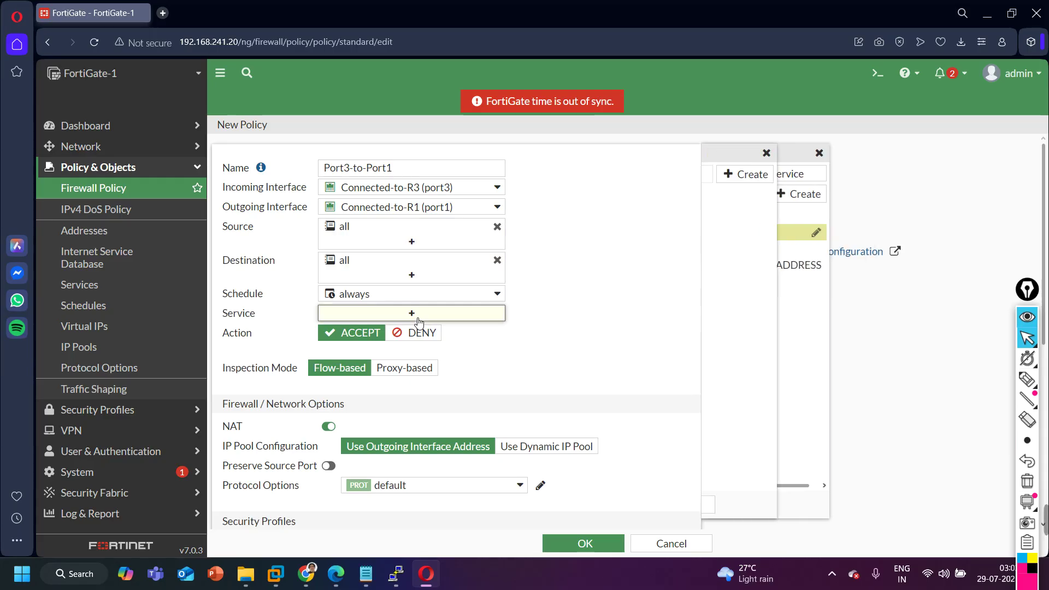
{"action": "left_click", "coordinate": [787, 228]}
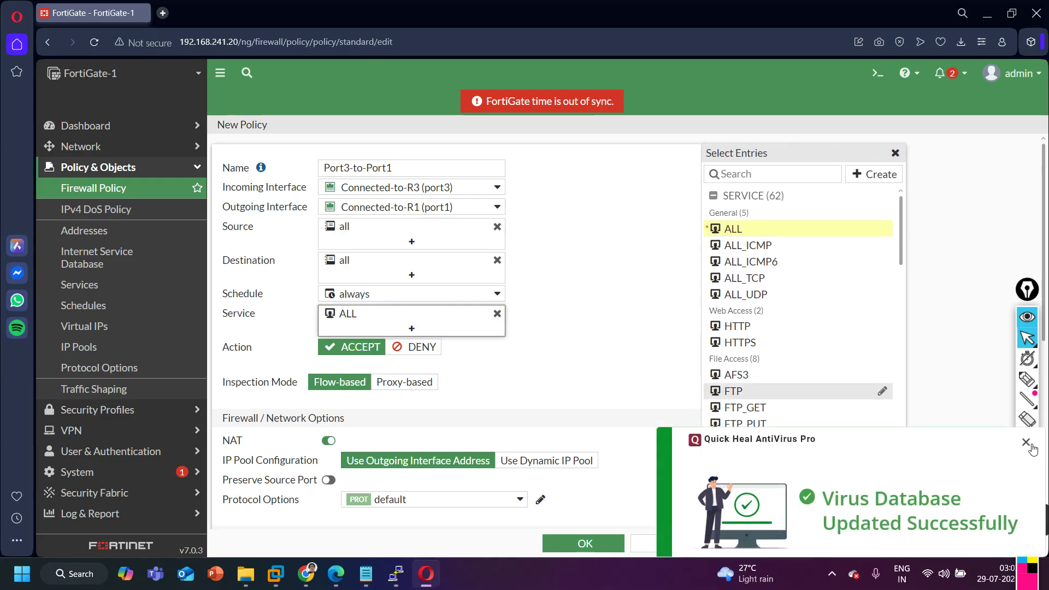
{"action": "scroll", "coordinate": [346, 260], "scroll_direction": "down", "scroll_amount": 1}
{"action": "left_click", "coordinate": [319, 345]}
{"action": "left_click", "coordinate": [329, 372]}
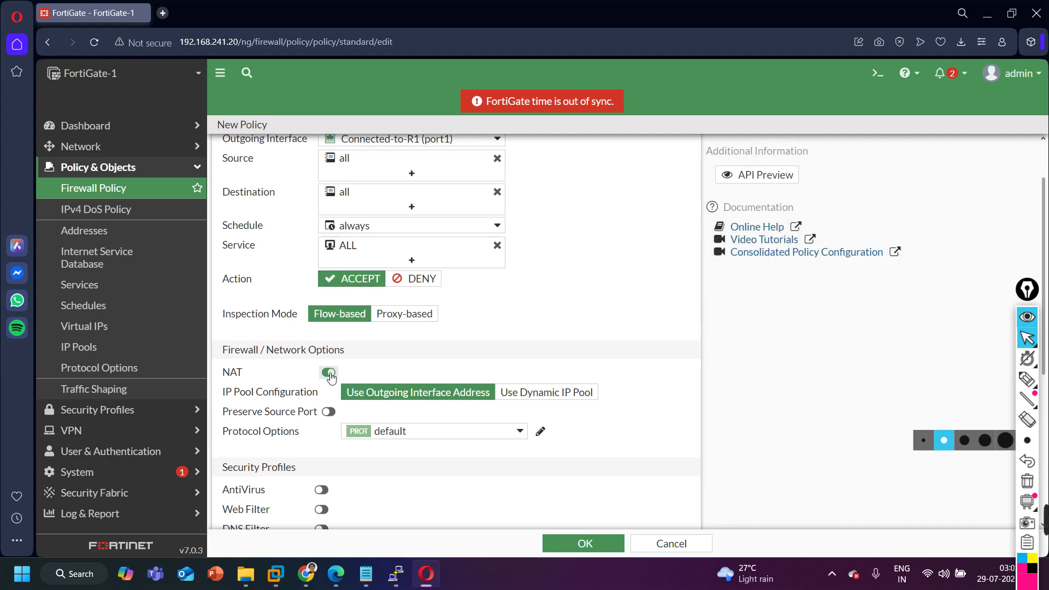
{"action": "scroll", "coordinate": [382, 350], "scroll_direction": "down", "scroll_amount": 4}
{"action": "left_click", "coordinate": [583, 544]}
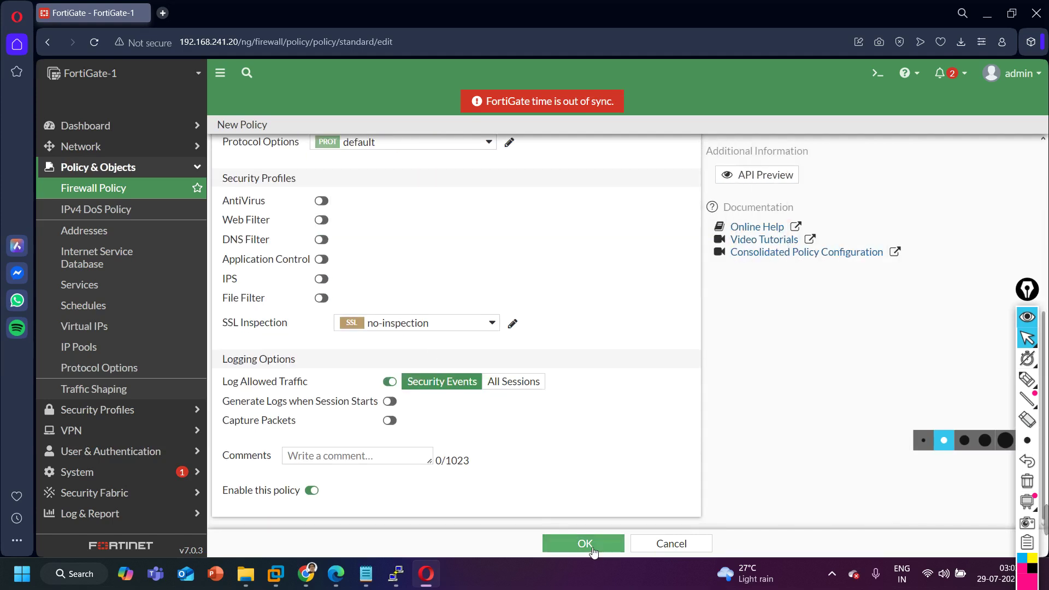
On R3, enter privileged mode and ping 192.168.1.1, succeeding 5/5, then minimize the console.
{"action": "left_click", "coordinate": [336, 573]}
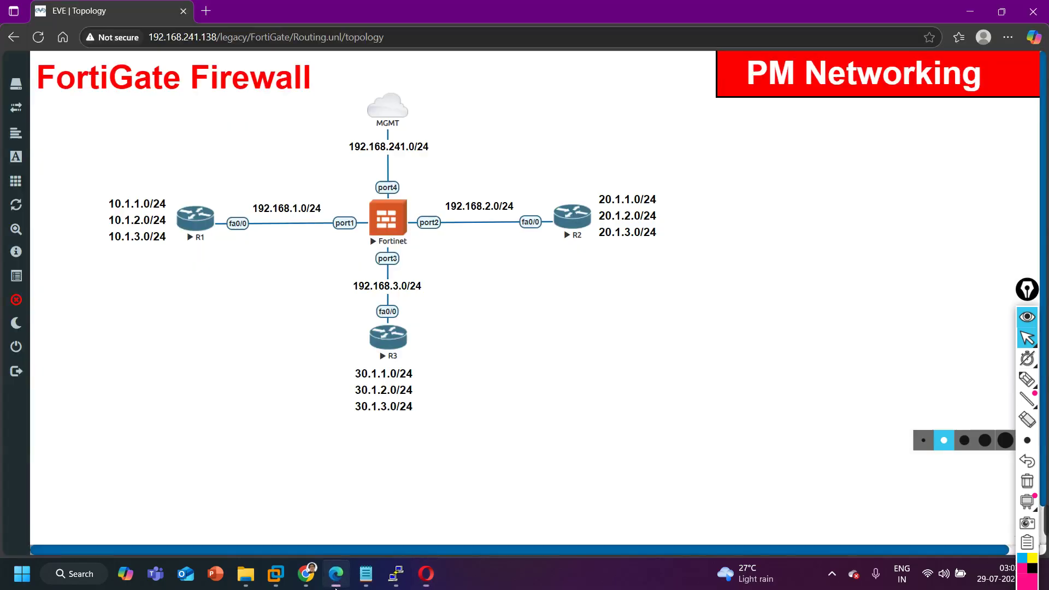
{"action": "mouse_move", "coordinate": [398, 576]}
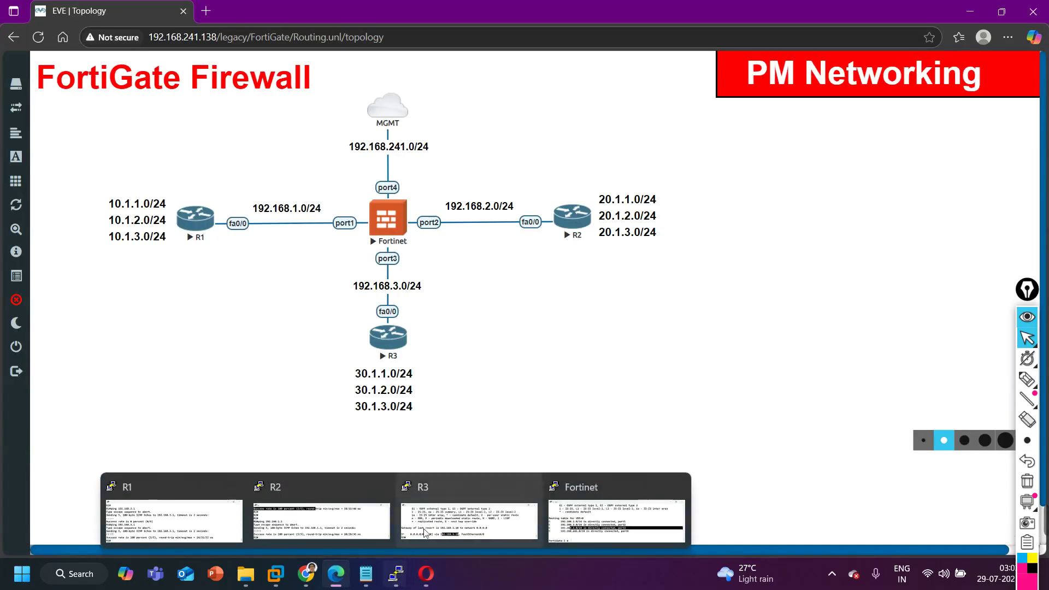
{"action": "left_click", "coordinate": [404, 527]}
{"action": "key", "text": "Return"}
{"action": "key", "text": "Return"}
{"action": "type", "text": "en"}
{"action": "key", "text": "Return"}
{"action": "key", "text": "Return"}
{"action": "type", "text": "ping "}
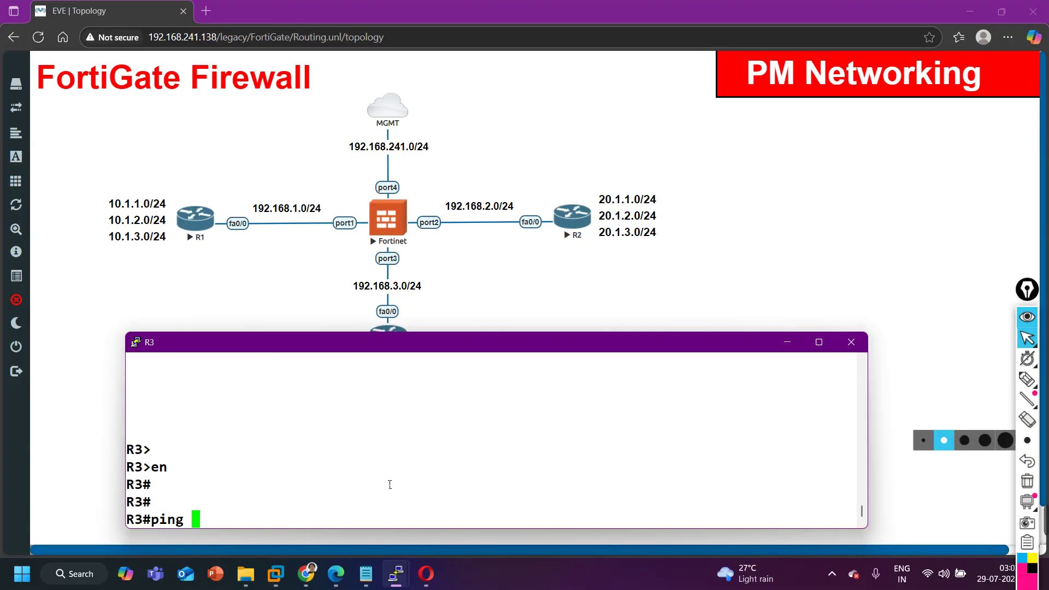
{"action": "type", "text": "192.168.1.1"}
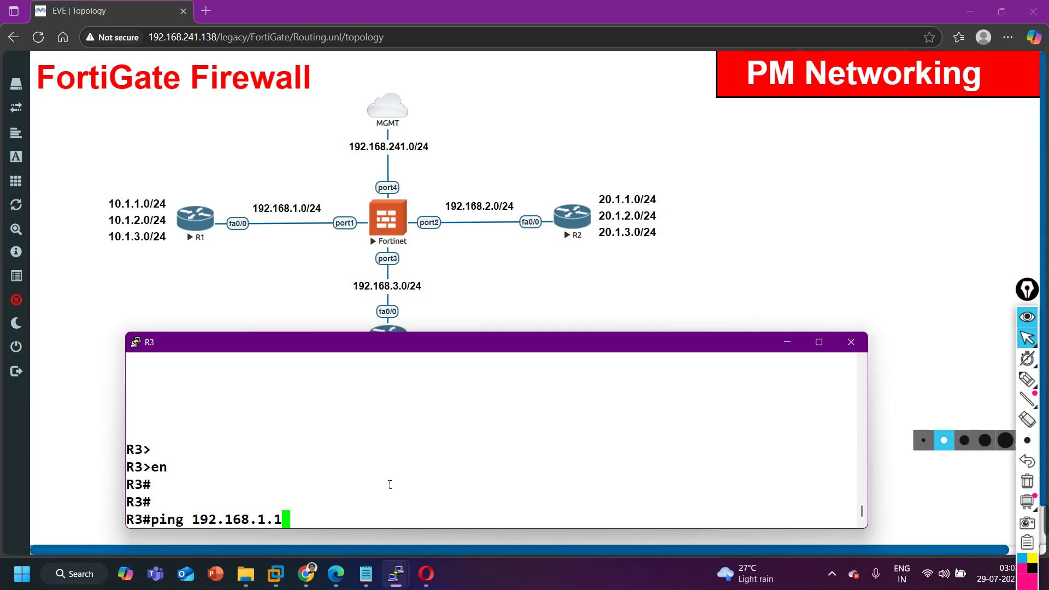
{"action": "key", "text": "Return"}
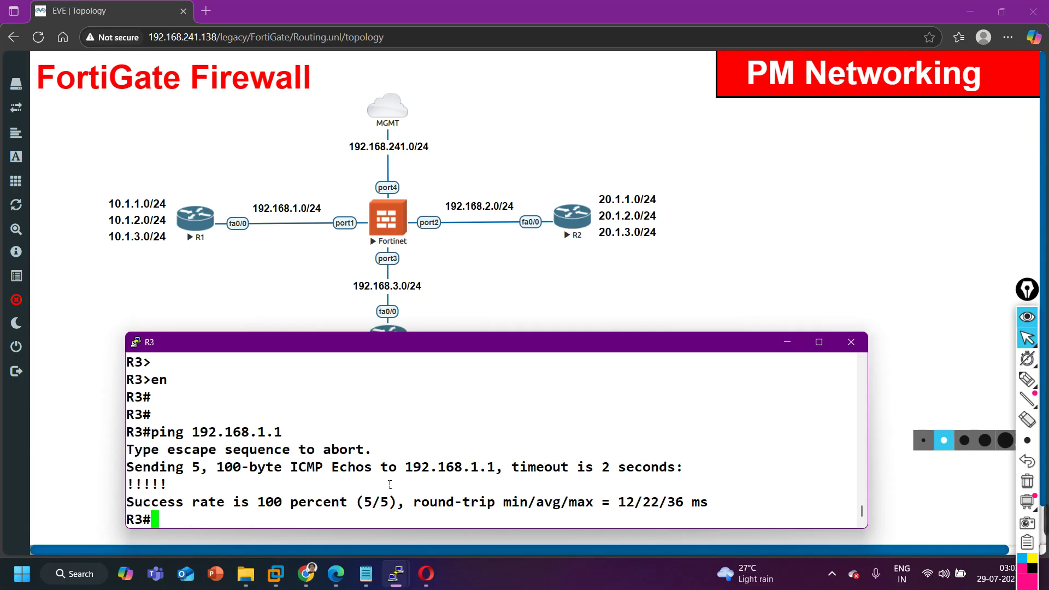
{"action": "left_click", "coordinate": [784, 343]}
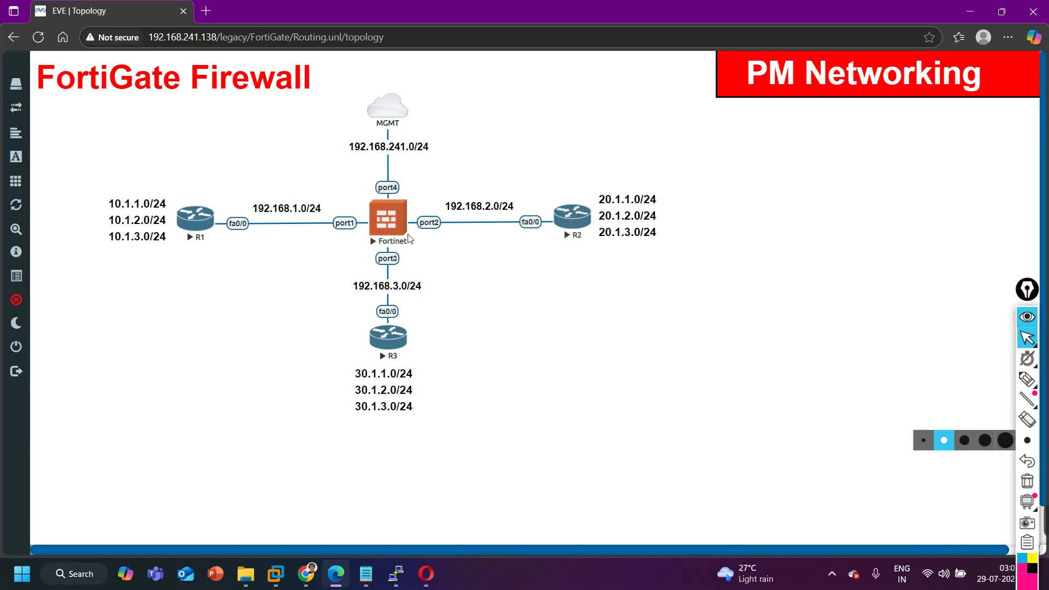
{"action": "left_click", "coordinate": [427, 574]}
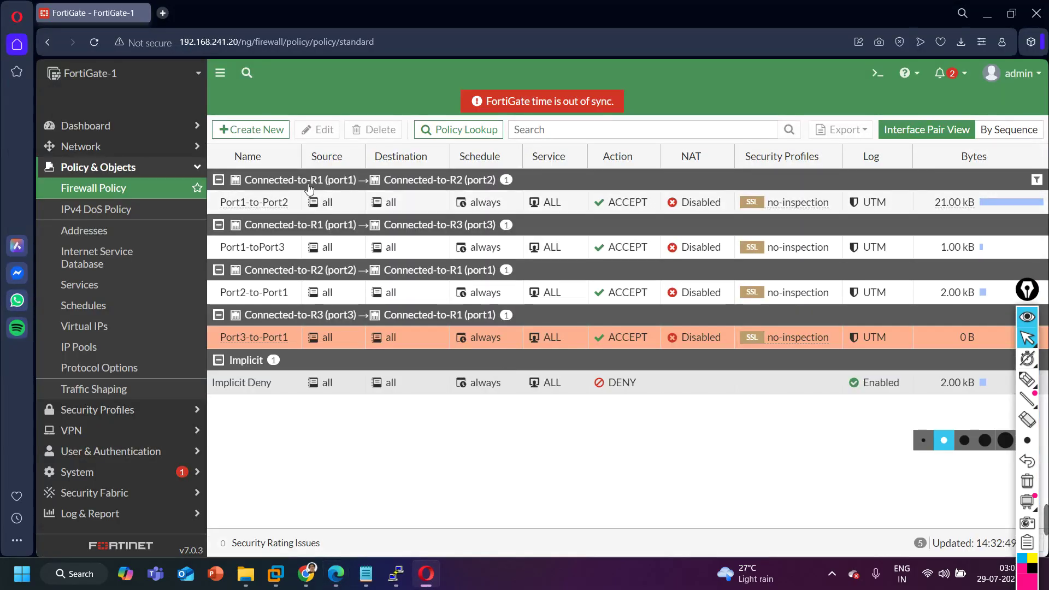
Start a new firewall policy for Port3-to-Port2 and select its Name field.
{"action": "left_click", "coordinate": [263, 130]}
{"action": "left_click", "coordinate": [369, 169]}
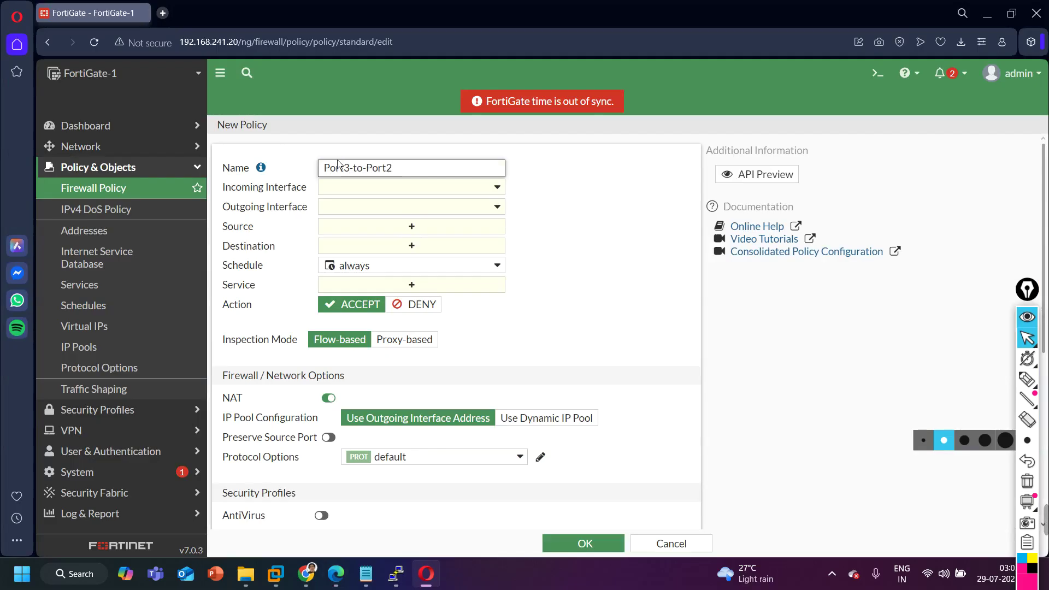
Set Port3-to-Port2 from port3 to port2 with all addresses, service ALL, NAT off, and save it.
{"action": "left_click", "coordinate": [354, 193]}
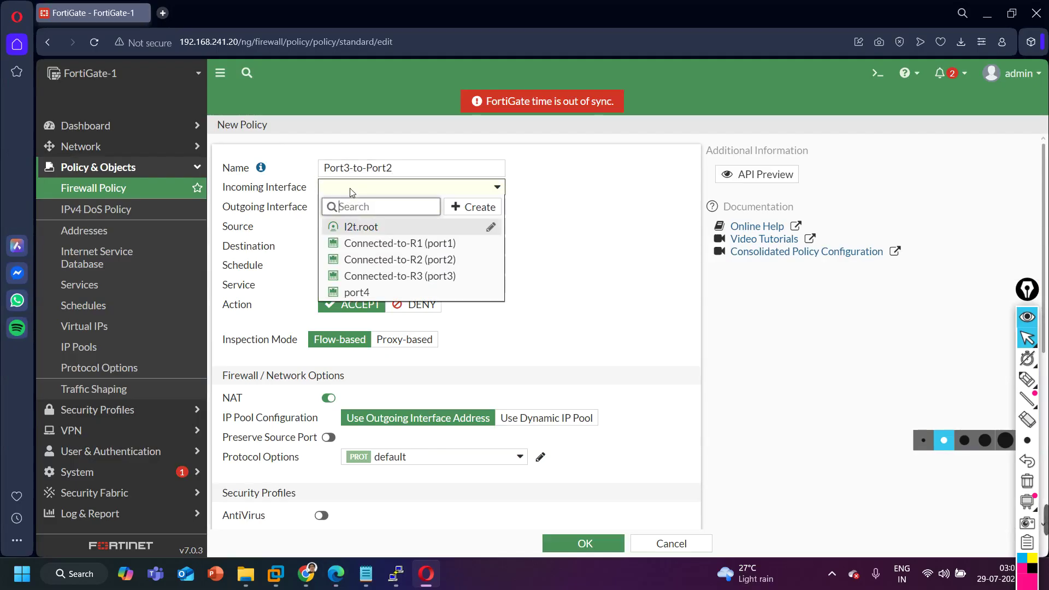
{"action": "left_click", "coordinate": [432, 279]}
{"action": "left_click", "coordinate": [397, 208]}
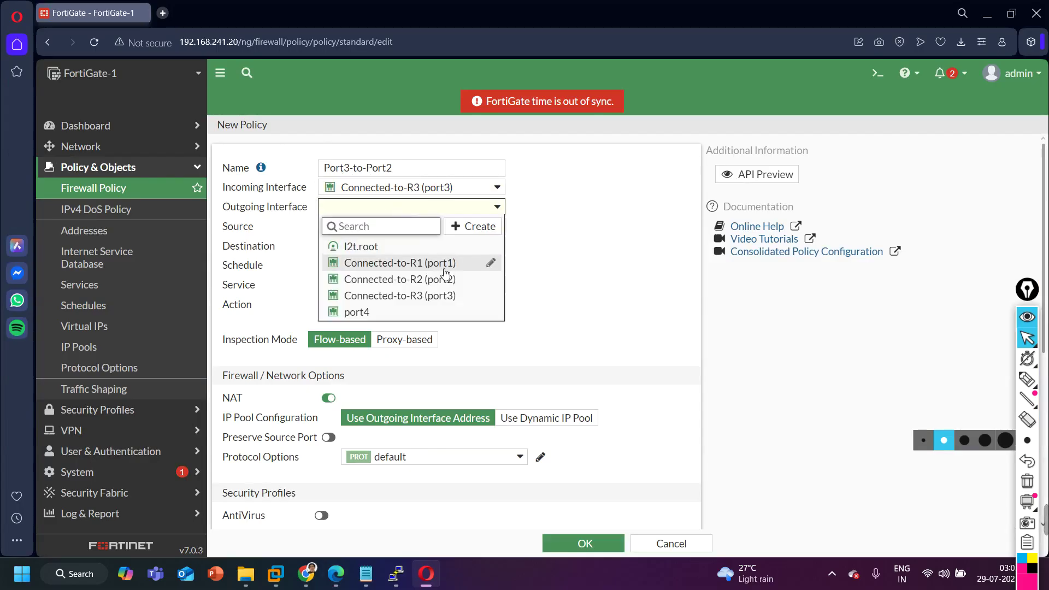
{"action": "left_click", "coordinate": [447, 282]}
{"action": "left_click", "coordinate": [403, 226]}
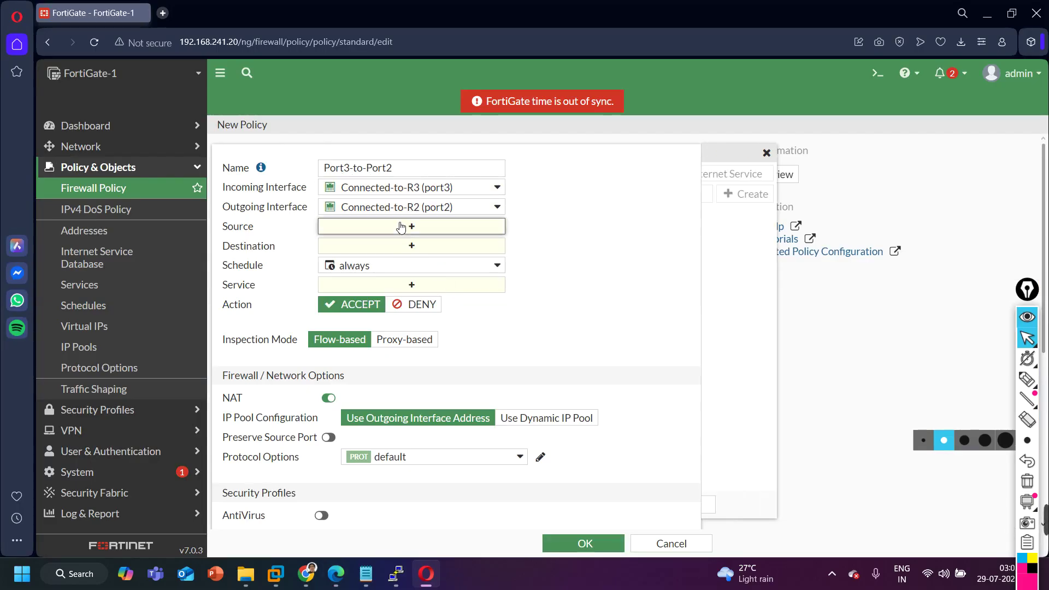
{"action": "left_click", "coordinate": [770, 234]}
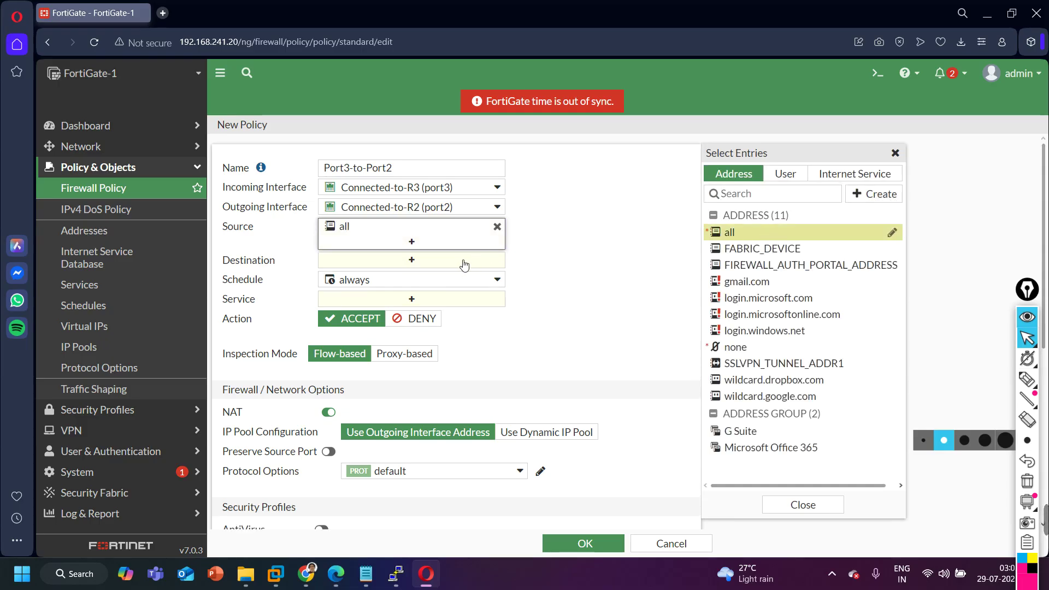
{"action": "left_click", "coordinate": [491, 259]}
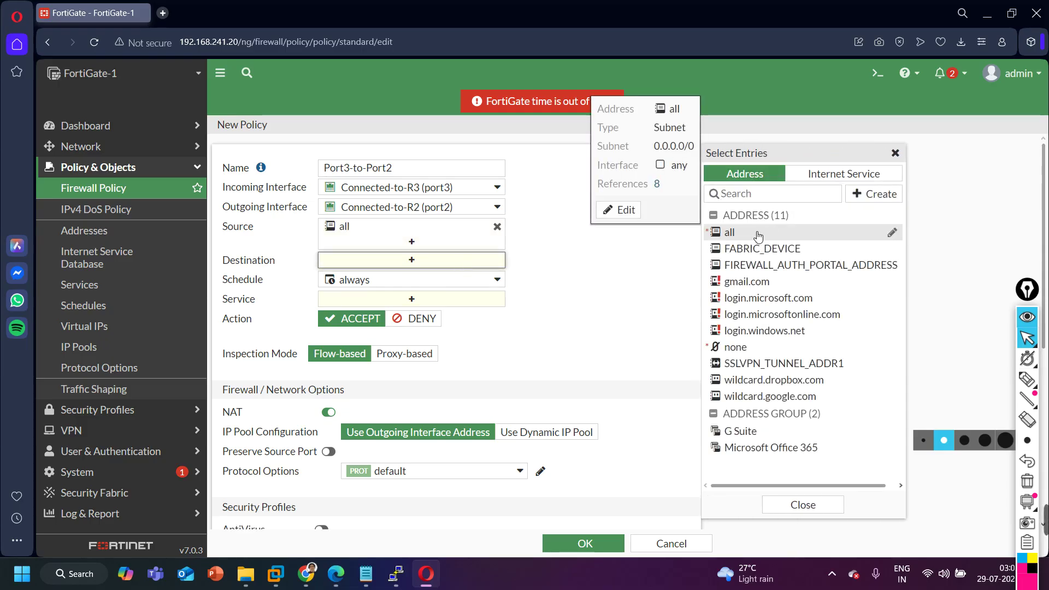
{"action": "left_click", "coordinate": [759, 232]}
{"action": "left_click", "coordinate": [392, 308]}
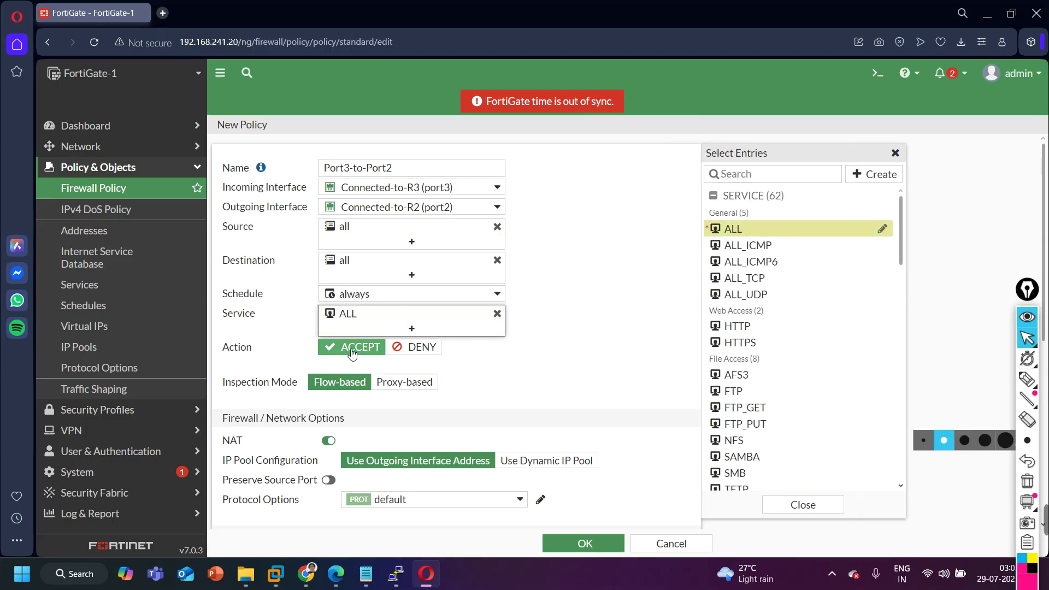
{"action": "left_click", "coordinate": [329, 440]}
{"action": "left_click", "coordinate": [565, 542]}
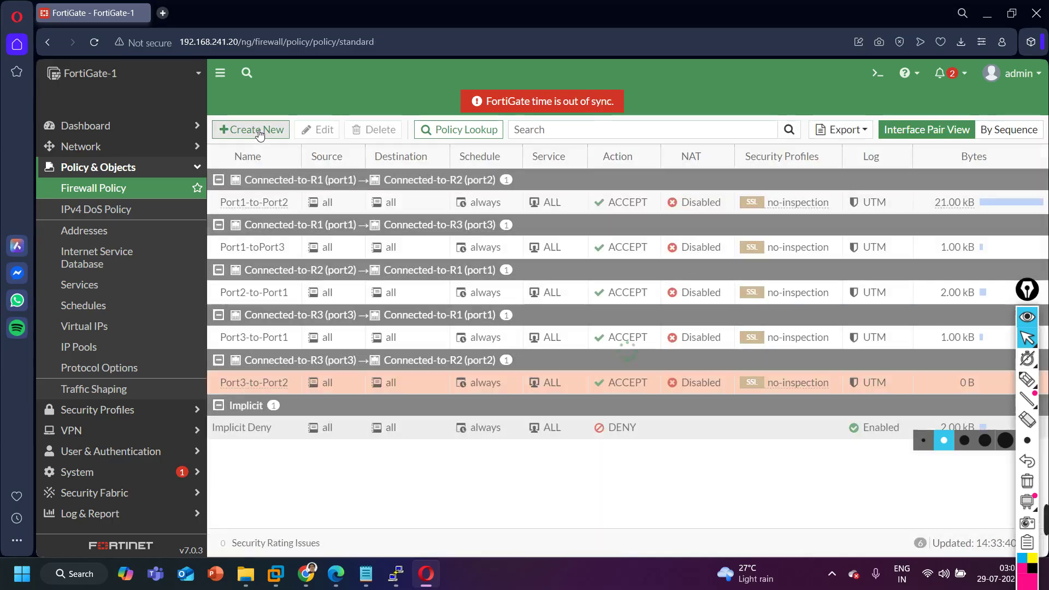
Start another new policy named Port2-toPort3, then minimize the FortiGate browser.
{"action": "left_click", "coordinate": [259, 134]}
{"action": "left_click", "coordinate": [375, 170]}
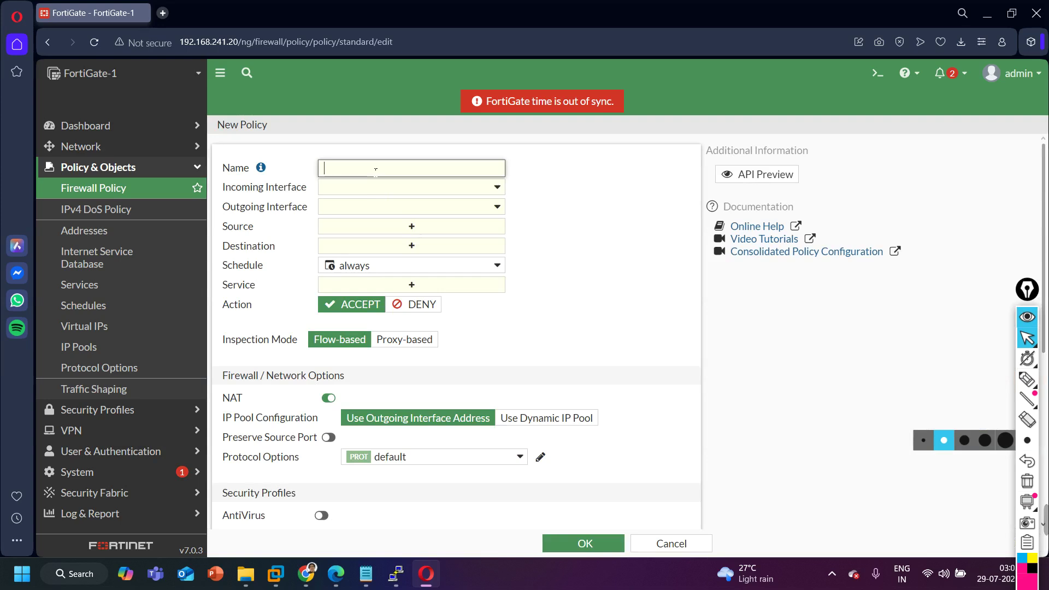
{"action": "left_click", "coordinate": [331, 578]}
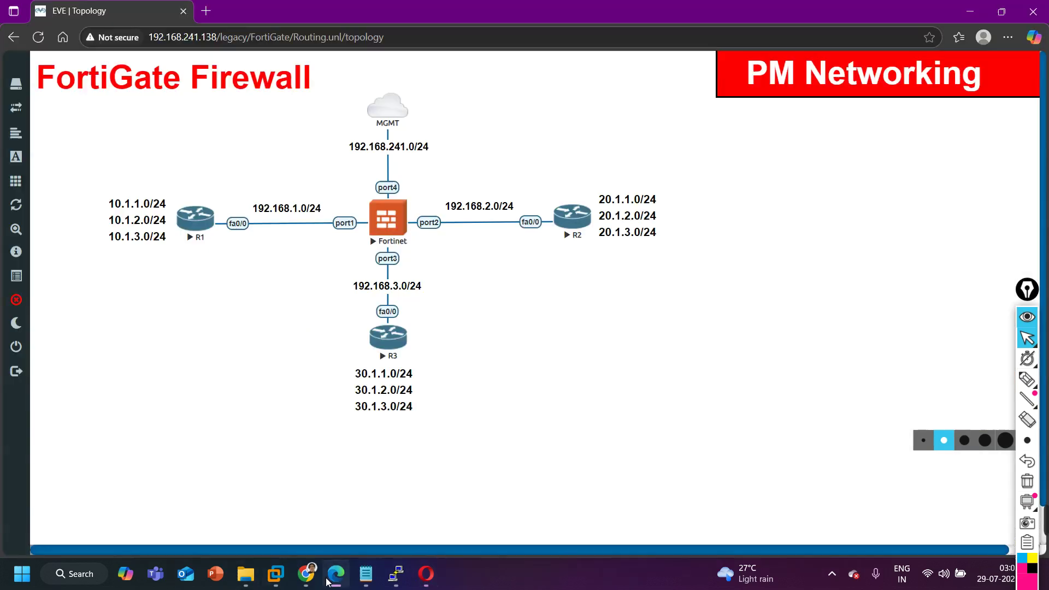
{"action": "left_click", "coordinate": [330, 579]}
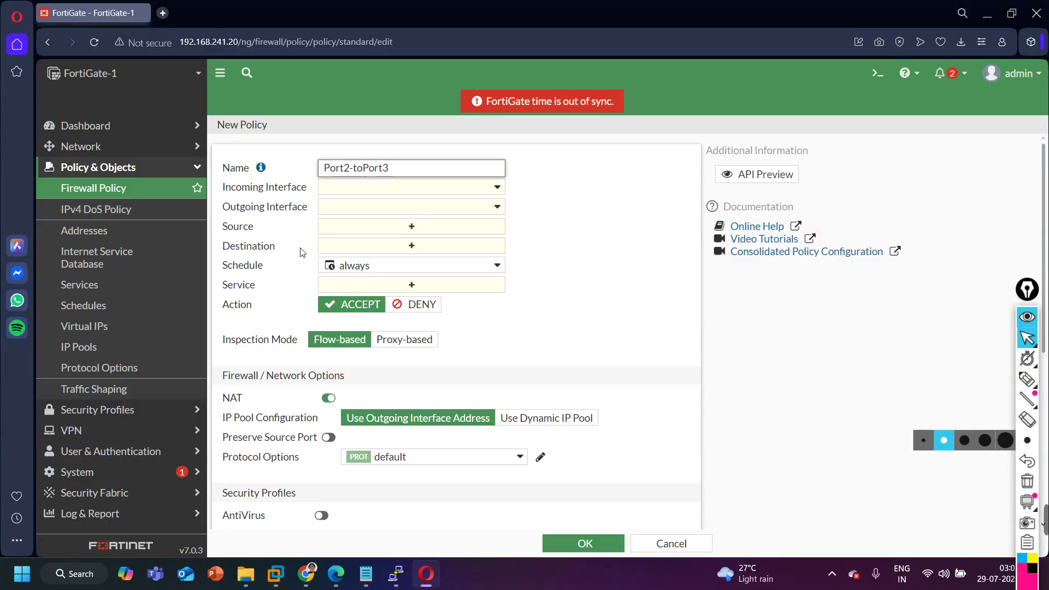
{"action": "left_click", "coordinate": [986, 13]}
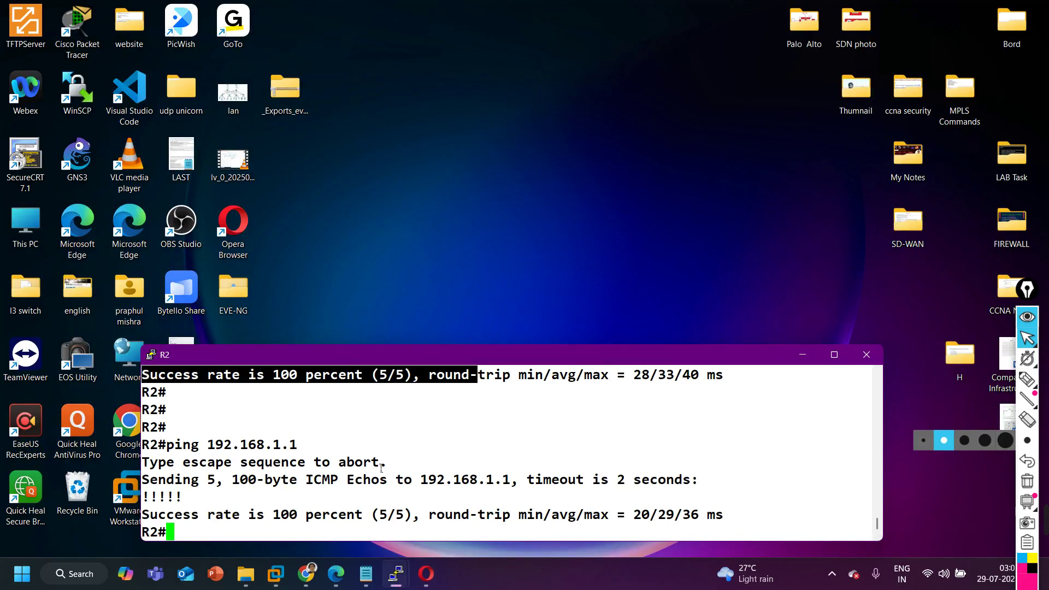
From R3, ping 192.168.2.1, which succeeds 5/5.
{"action": "left_click", "coordinate": [336, 580]}
{"action": "mouse_move", "coordinate": [397, 574]}
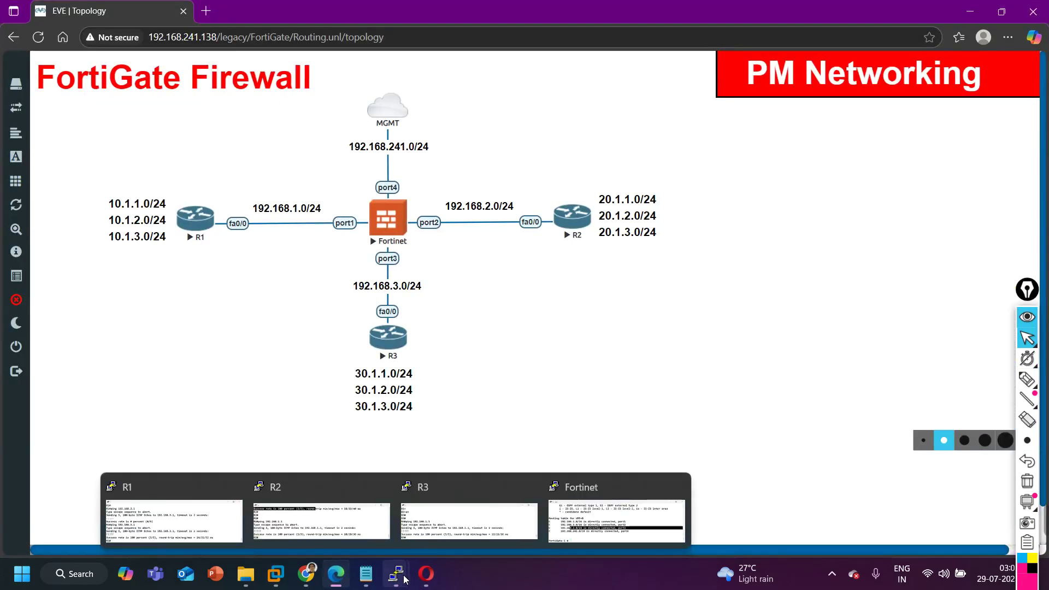
{"action": "left_click", "coordinate": [435, 521]}
{"action": "type", "text": "p"}
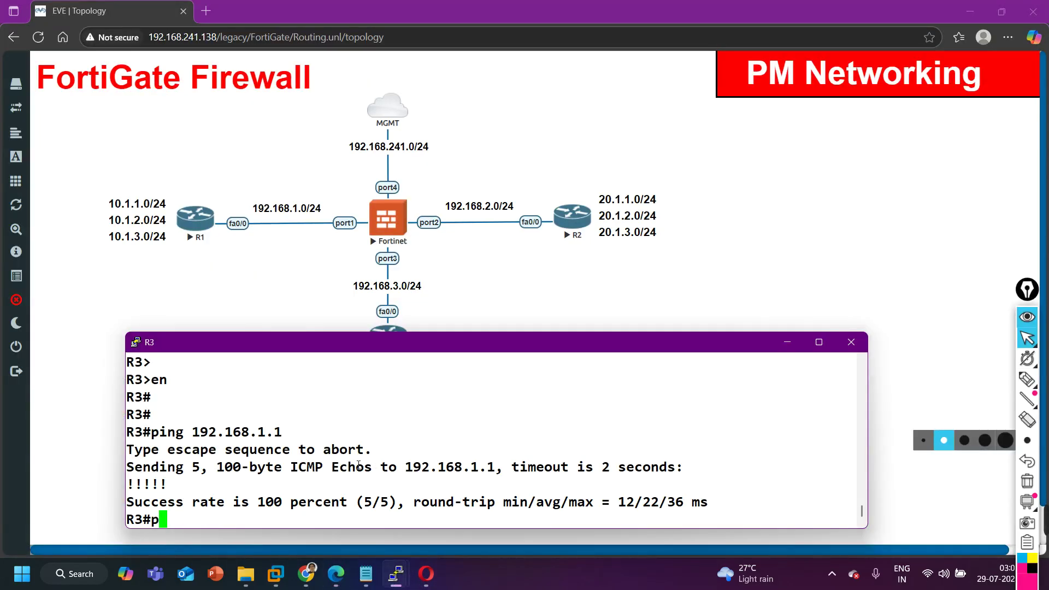
{"action": "type", "text": "ing 192.168.2.1"}
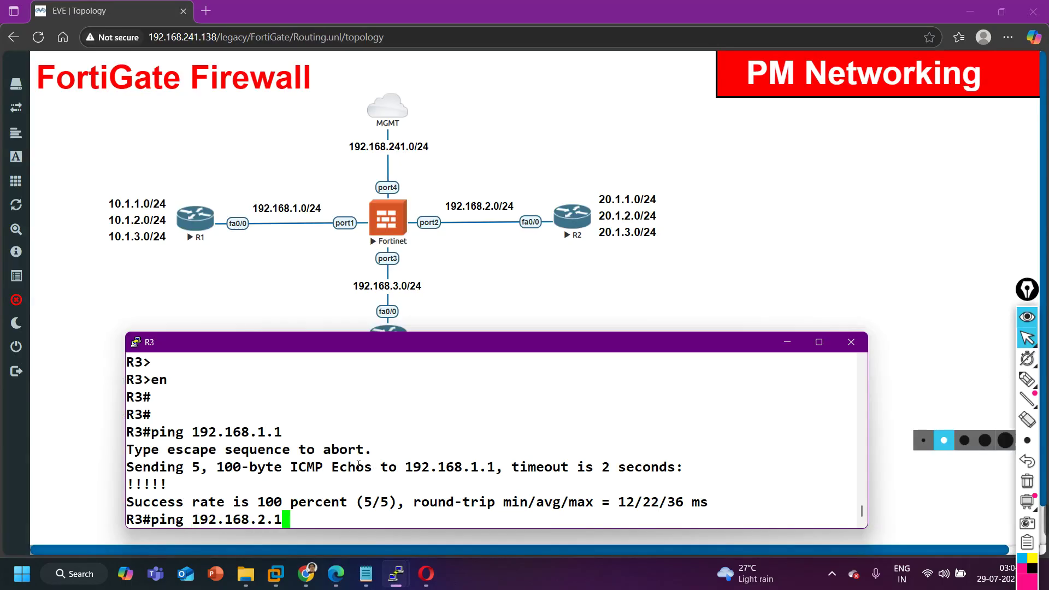
{"action": "key", "text": "Return"}
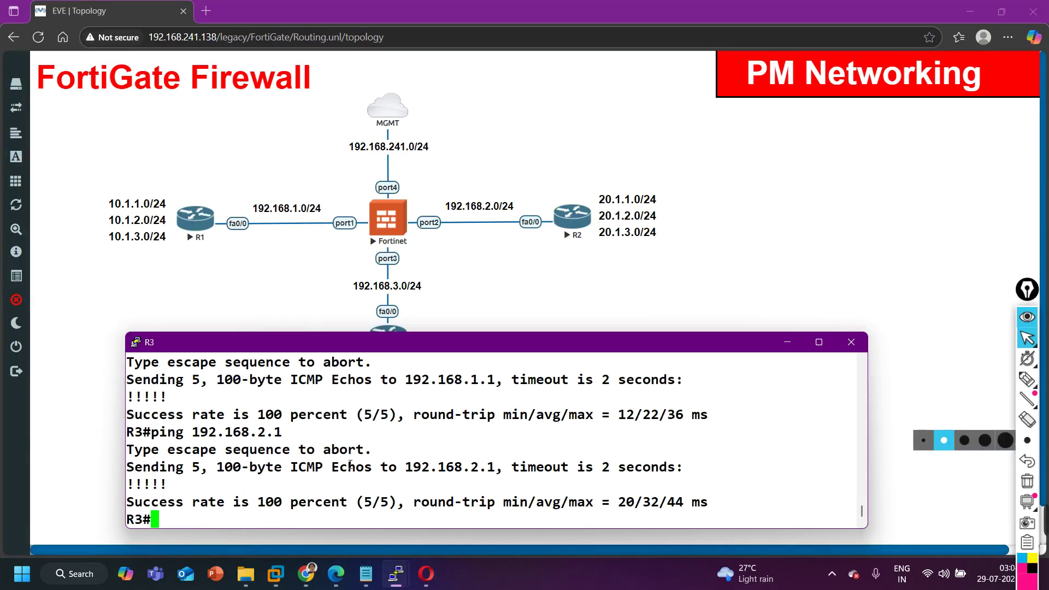
On R2, edit the previous ping to target 192.168.3.1 and run it.
{"action": "mouse_move", "coordinate": [393, 574]}
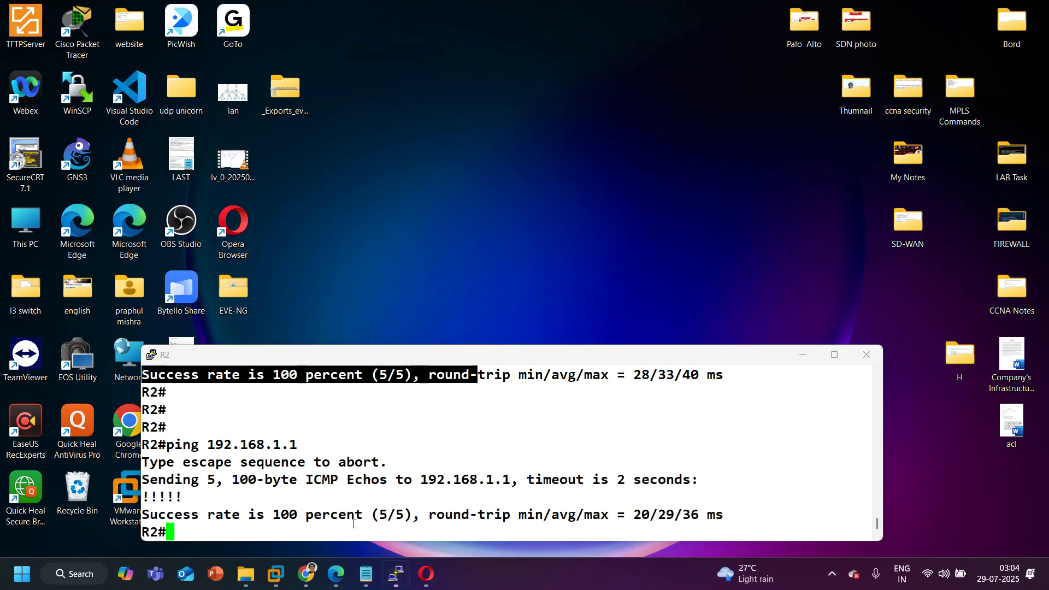
{"action": "left_click", "coordinate": [366, 539]}
{"action": "key", "text": "Up"}
{"action": "key", "text": "BackSpace"}
{"action": "key", "text": "BackSpace"}
{"action": "key", "text": "BackSpace"}
{"action": "type", "text": "3.1"}
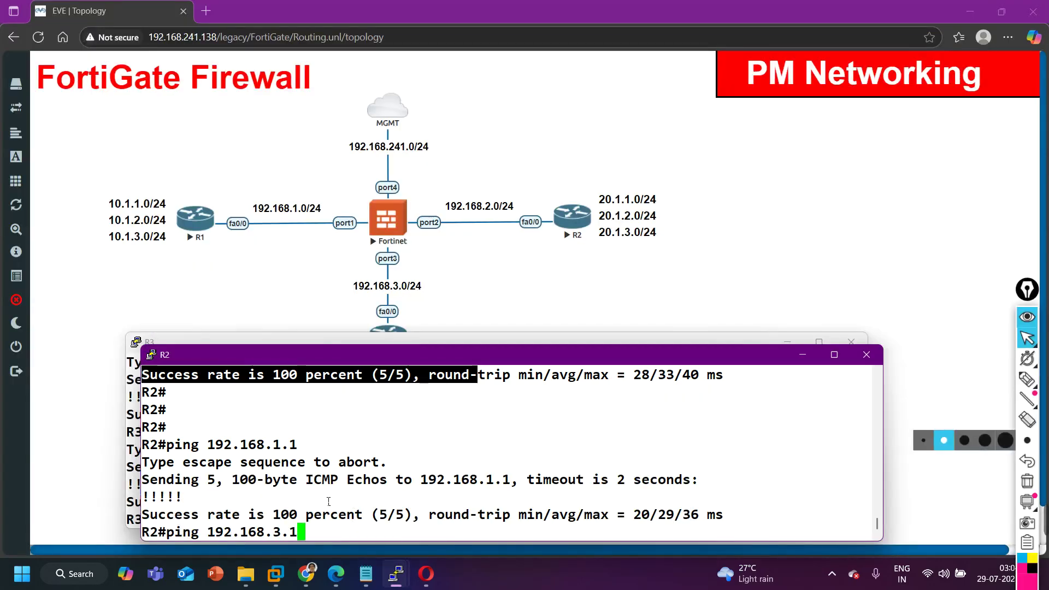
{"action": "key", "text": "Return"}
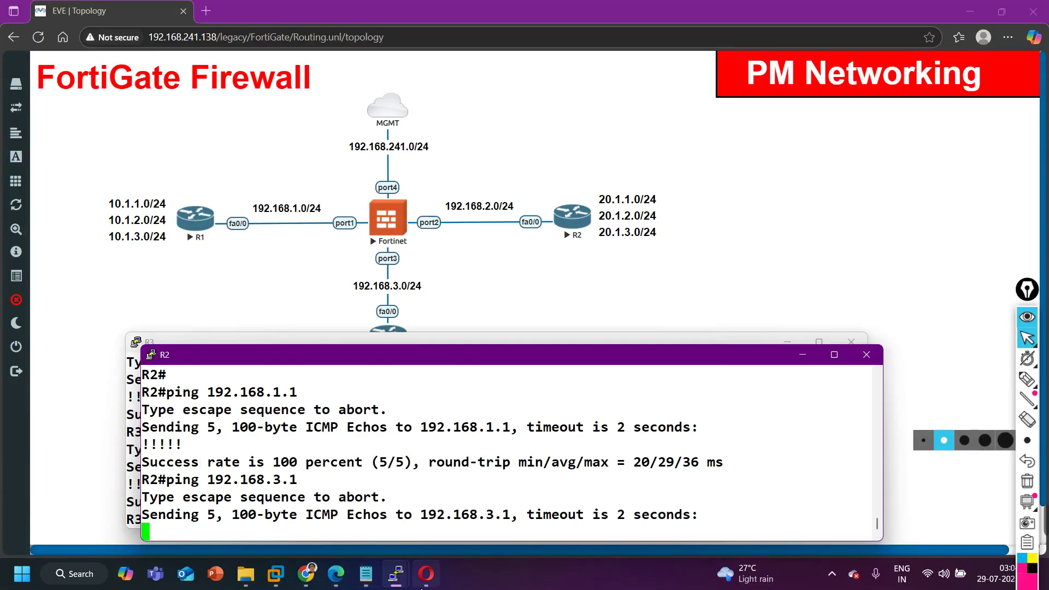
{"action": "left_click", "coordinate": [426, 574]}
Route the policy from Connected-to-R2 (port2) to Connected-to-R3 (port3) with source all.
{"action": "left_click", "coordinate": [398, 189]}
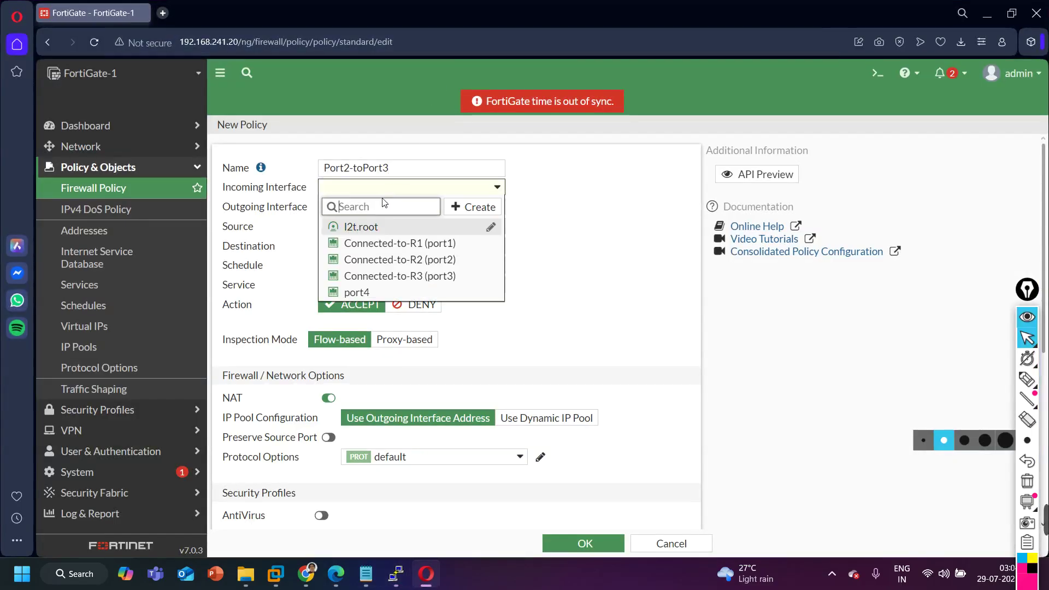
{"action": "left_click", "coordinate": [430, 264]}
{"action": "left_click", "coordinate": [406, 207]}
{"action": "left_click", "coordinate": [435, 296]}
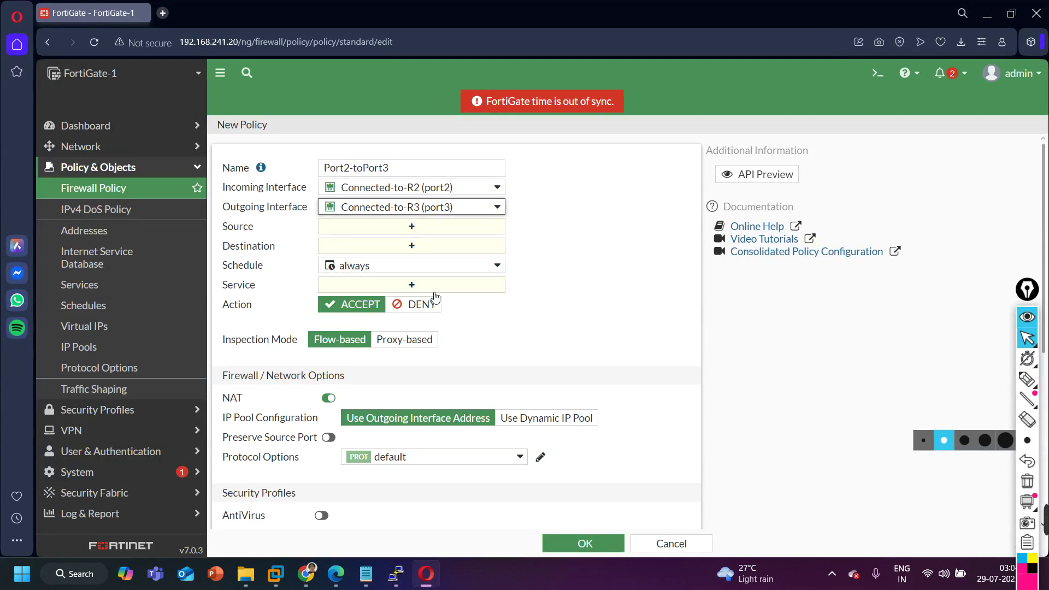
{"action": "left_click", "coordinate": [390, 228]}
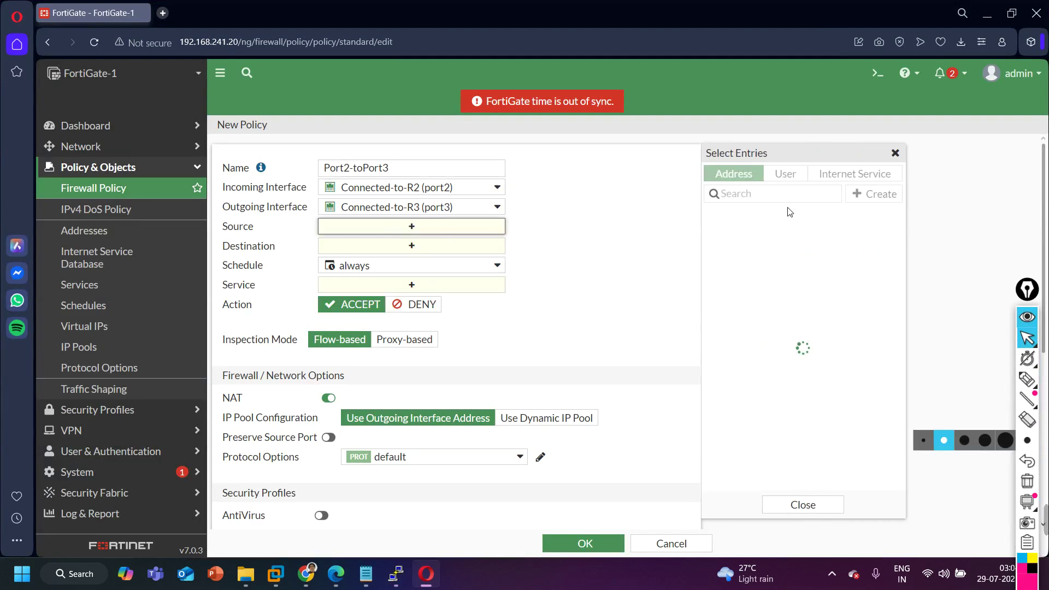
{"action": "left_click", "coordinate": [748, 216]}
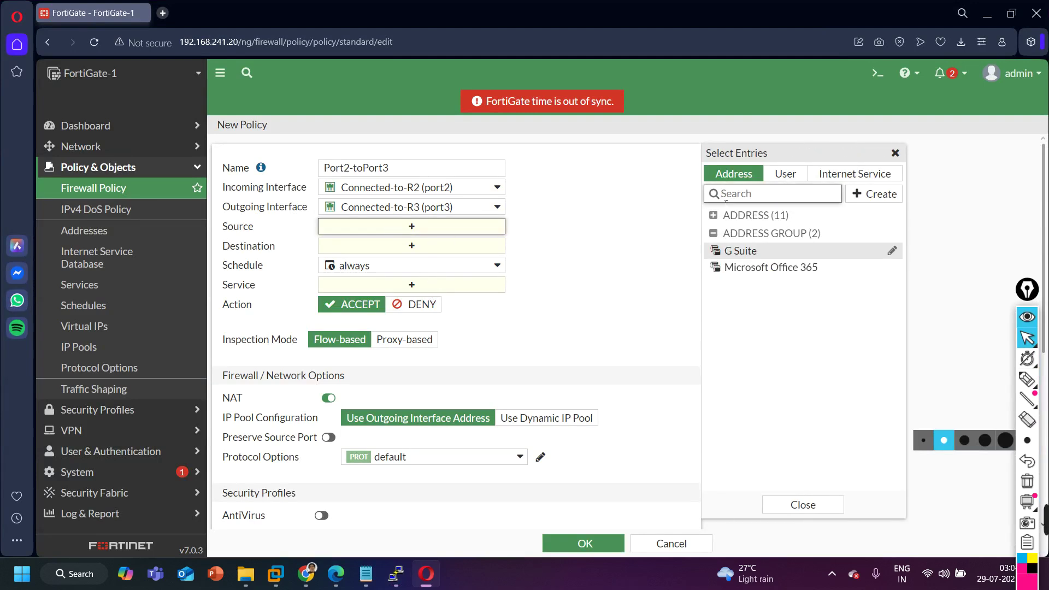
{"action": "left_click", "coordinate": [773, 195]}
{"action": "left_click", "coordinate": [617, 260]}
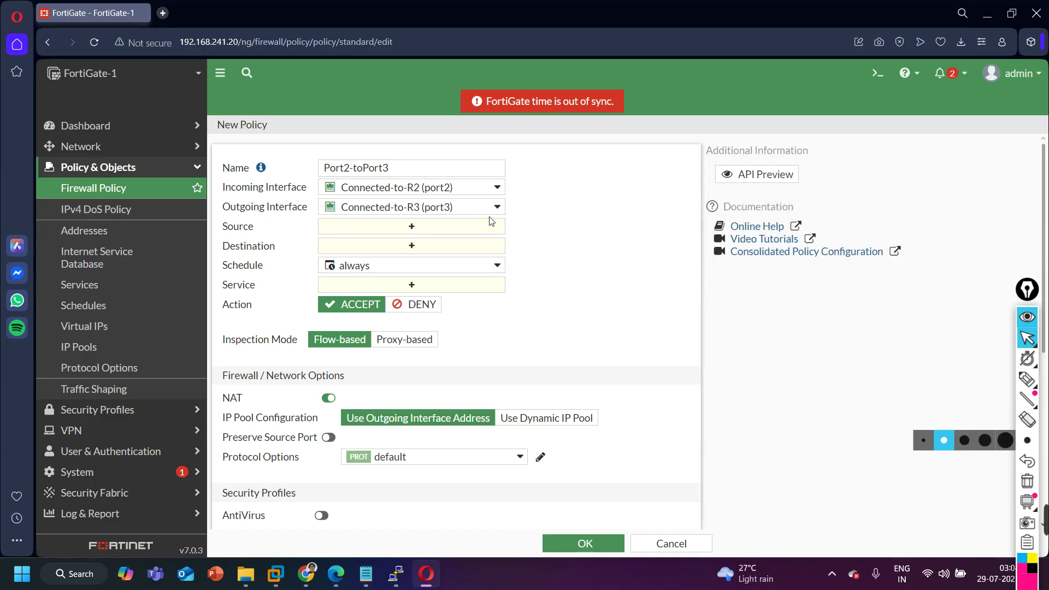
{"action": "left_click", "coordinate": [429, 226]}
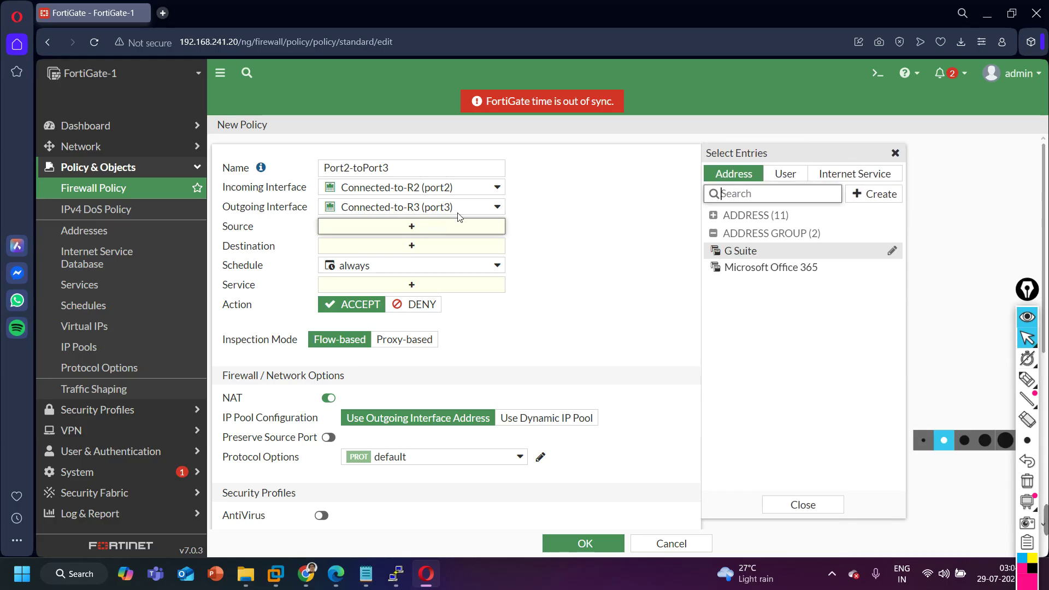
{"action": "left_click", "coordinate": [800, 503]}
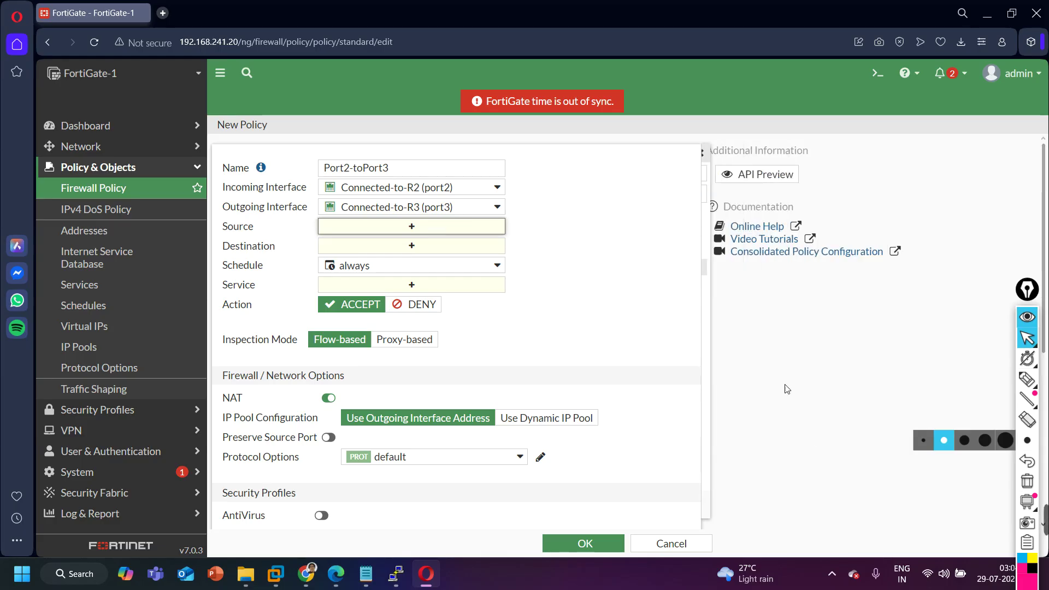
{"action": "left_click", "coordinate": [431, 227]}
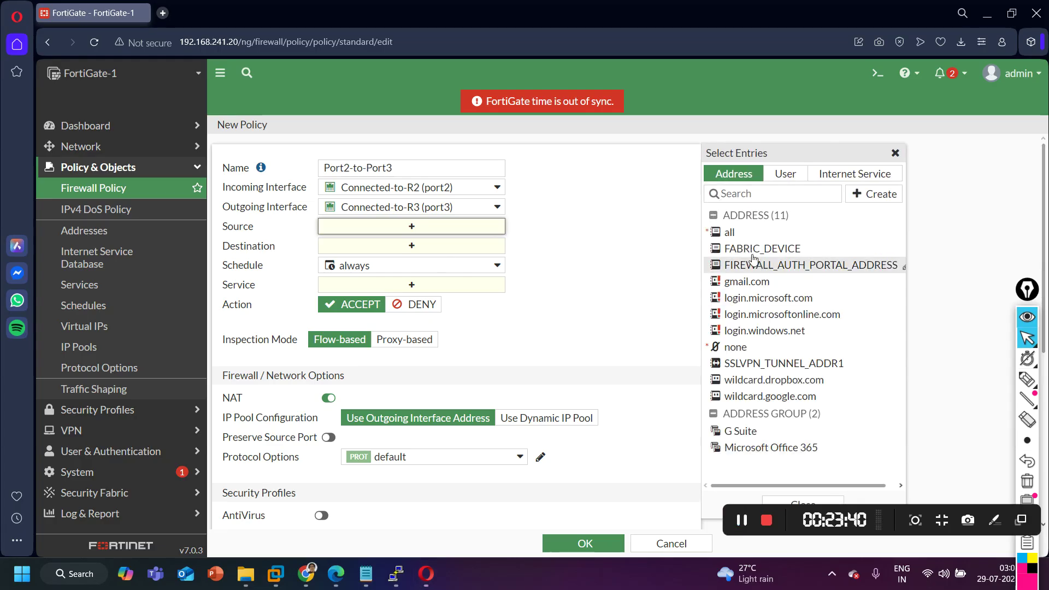
{"action": "left_click", "coordinate": [744, 234]}
Set destination all and service ALL, turn NAT off, and save the Port2-to-Port3 policy.
{"action": "left_click", "coordinate": [431, 263]}
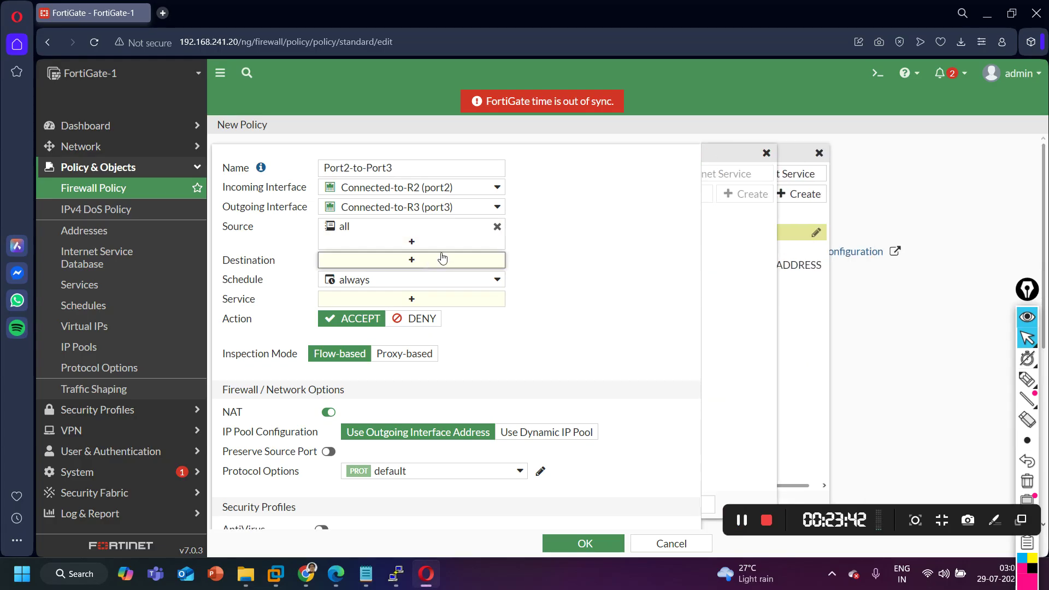
{"action": "left_click", "coordinate": [754, 235]}
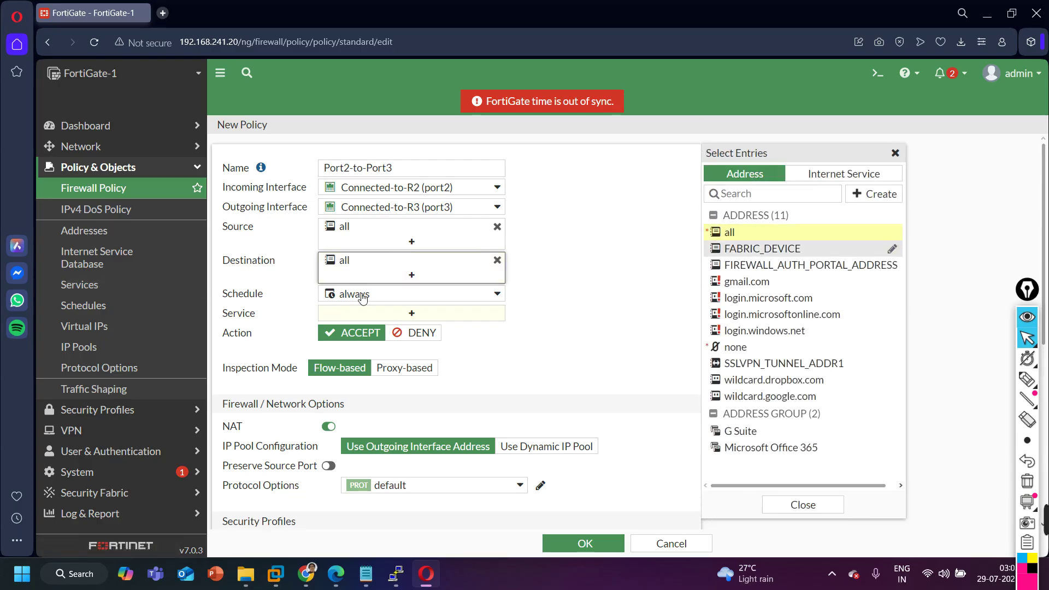
{"action": "left_click", "coordinate": [398, 320]}
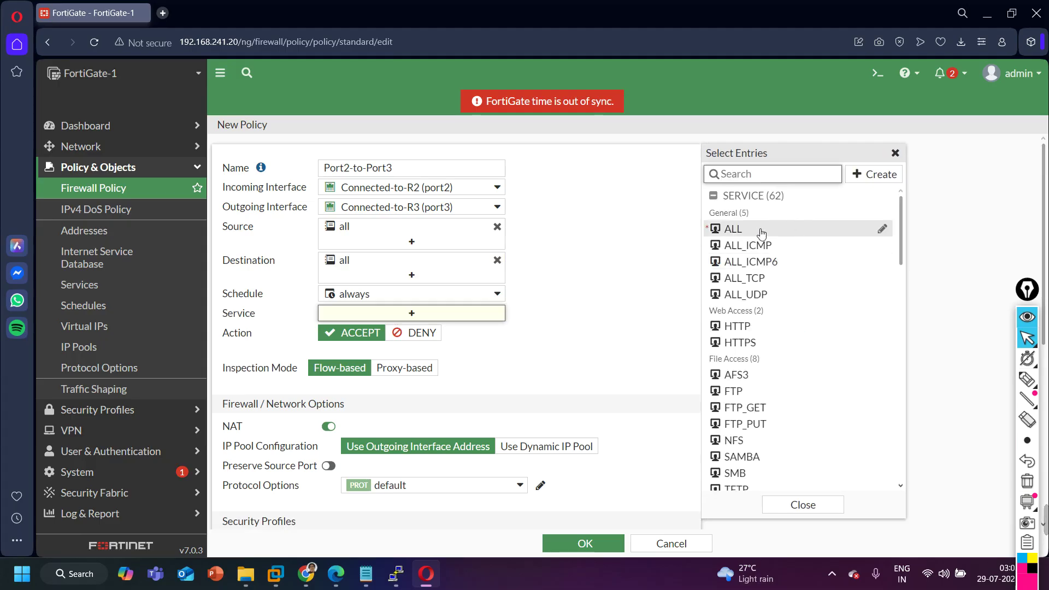
{"action": "left_click", "coordinate": [760, 229]}
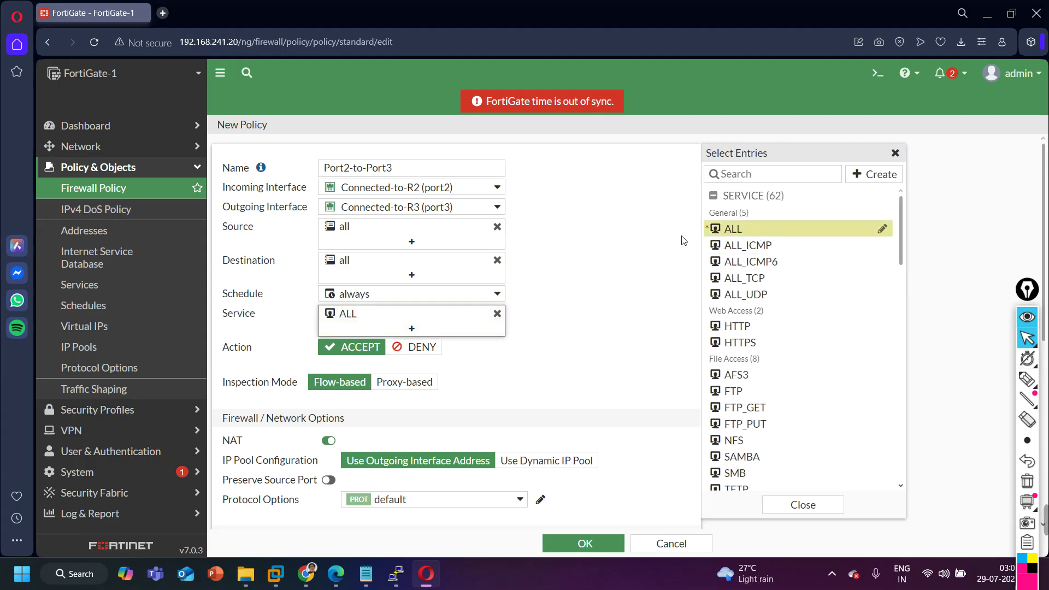
{"action": "left_click", "coordinate": [330, 443]}
{"action": "left_click", "coordinate": [585, 543]}
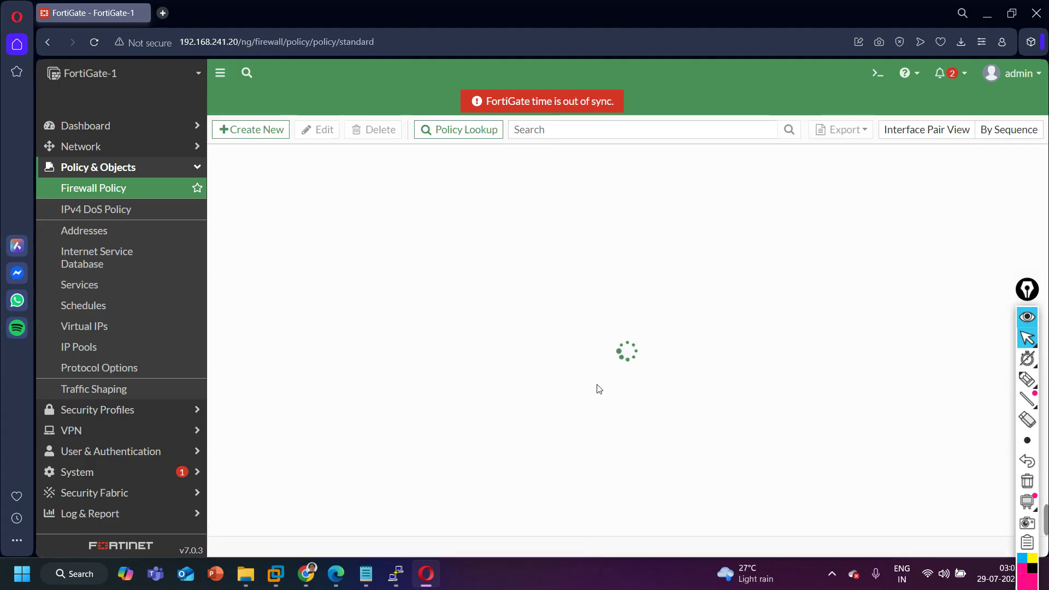
Rerun R2's ping to 192.168.3.1, now succeeding 5/5, and minimize the R2 and R3 consoles.
{"action": "left_click", "coordinate": [985, 20]}
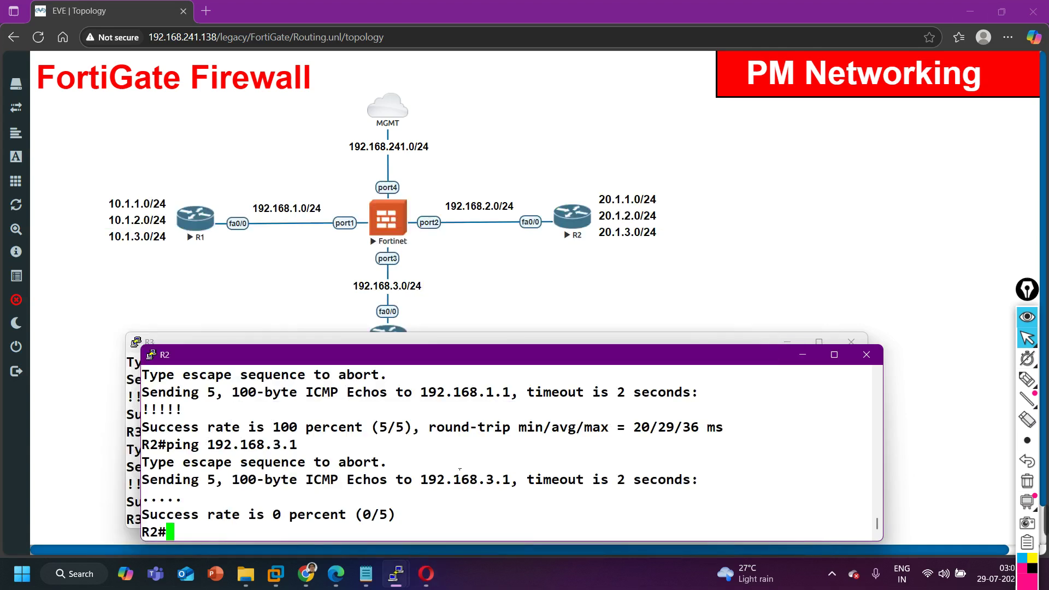
{"action": "key", "text": "Up"}
{"action": "key", "text": "Return"}
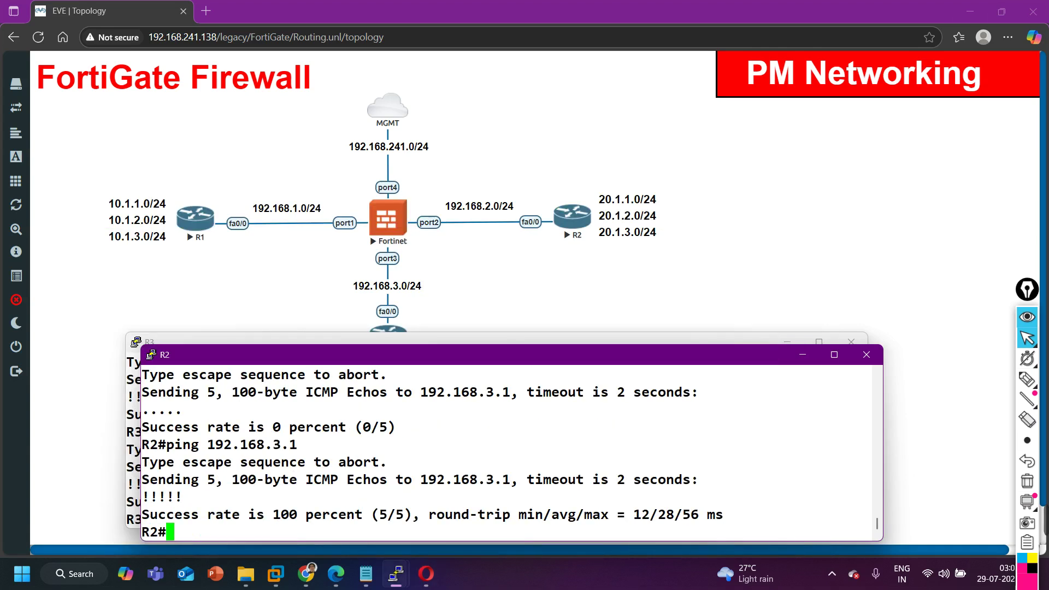
{"action": "key", "text": "Return"}
{"action": "key", "text": "Return"}
{"action": "key", "text": "Return"}
{"action": "key", "text": "Return"}
{"action": "key", "text": "Return"}
{"action": "key", "text": "Return"}
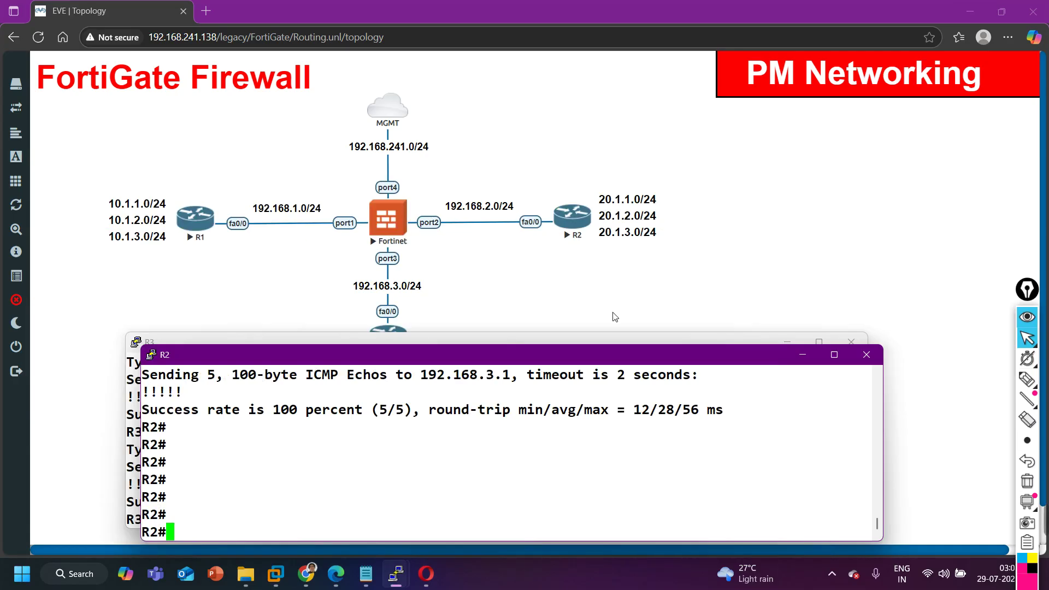
{"action": "left_click", "coordinate": [803, 355]}
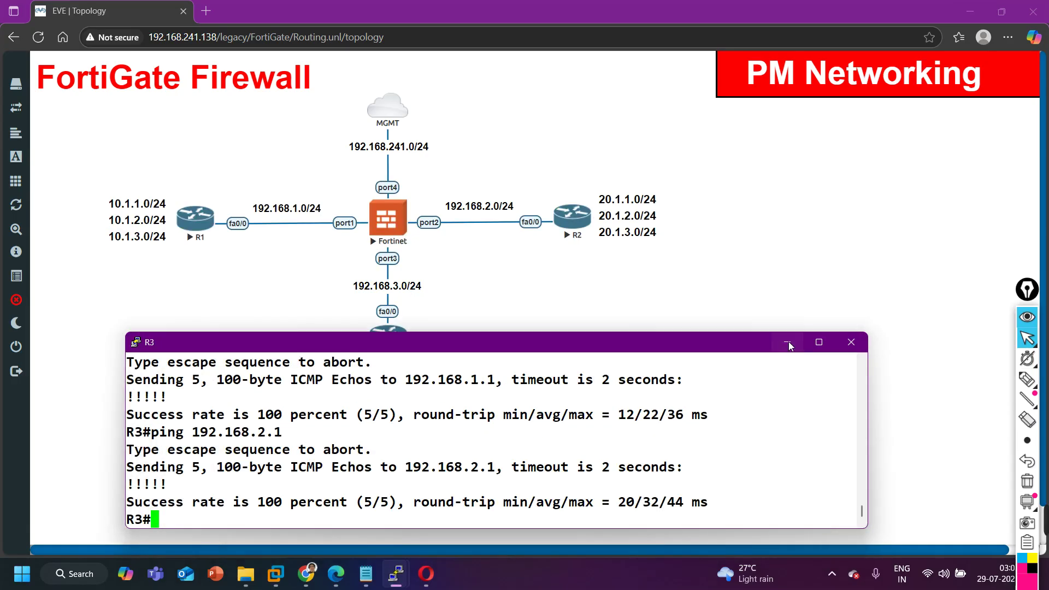
{"action": "left_click", "coordinate": [787, 342]}
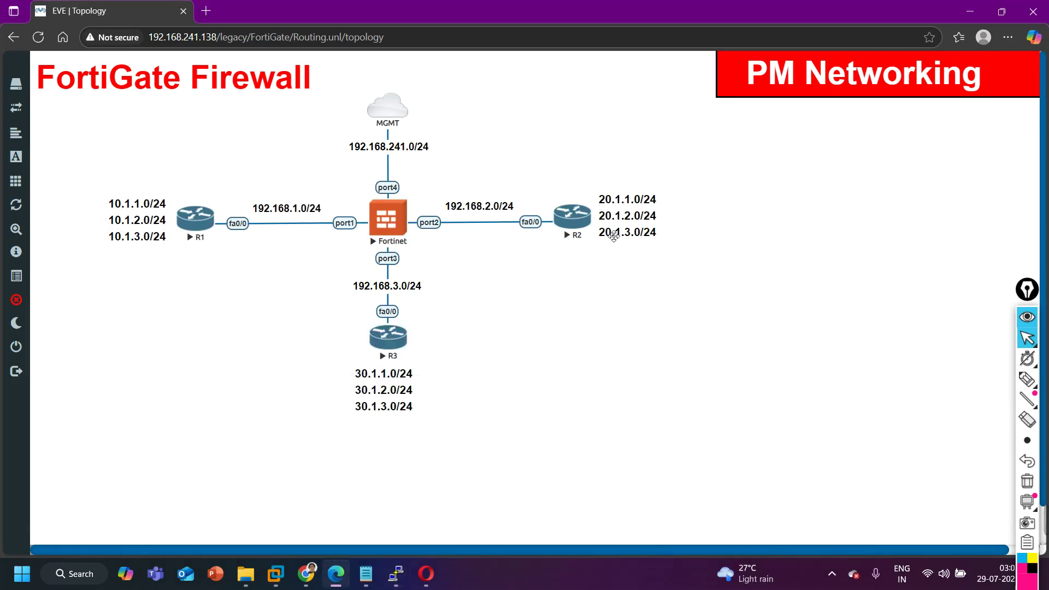
On R1's console, ping 20.1.1.1 using source 10.1.1.1.
{"action": "mouse_move", "coordinate": [396, 573]}
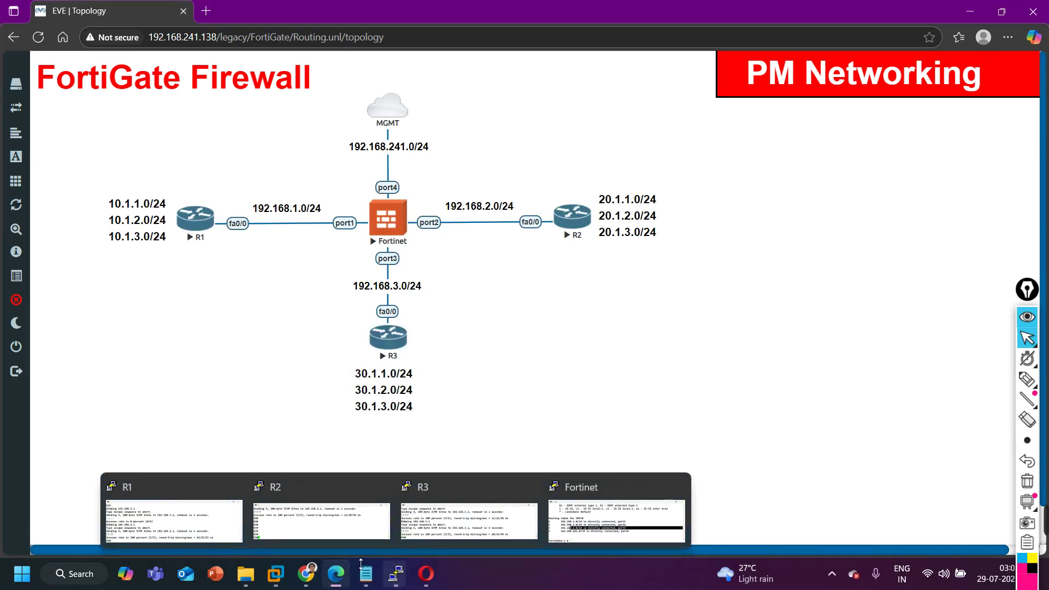
{"action": "left_click", "coordinate": [174, 519]}
{"action": "key", "text": "Return"}
{"action": "key", "text": "Return"}
{"action": "key", "text": "Return"}
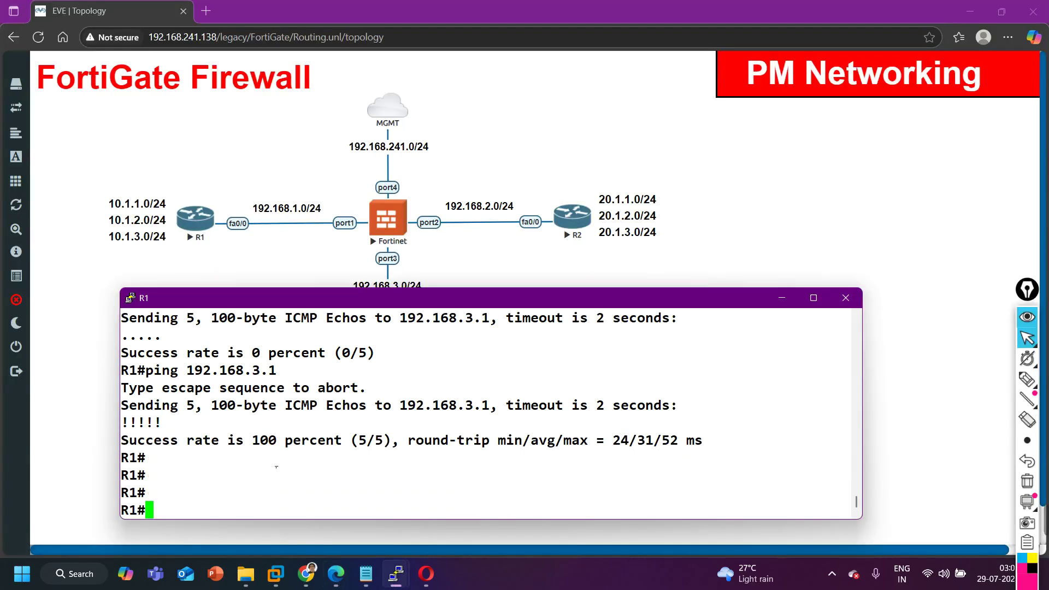
{"action": "type", "text": "ping "}
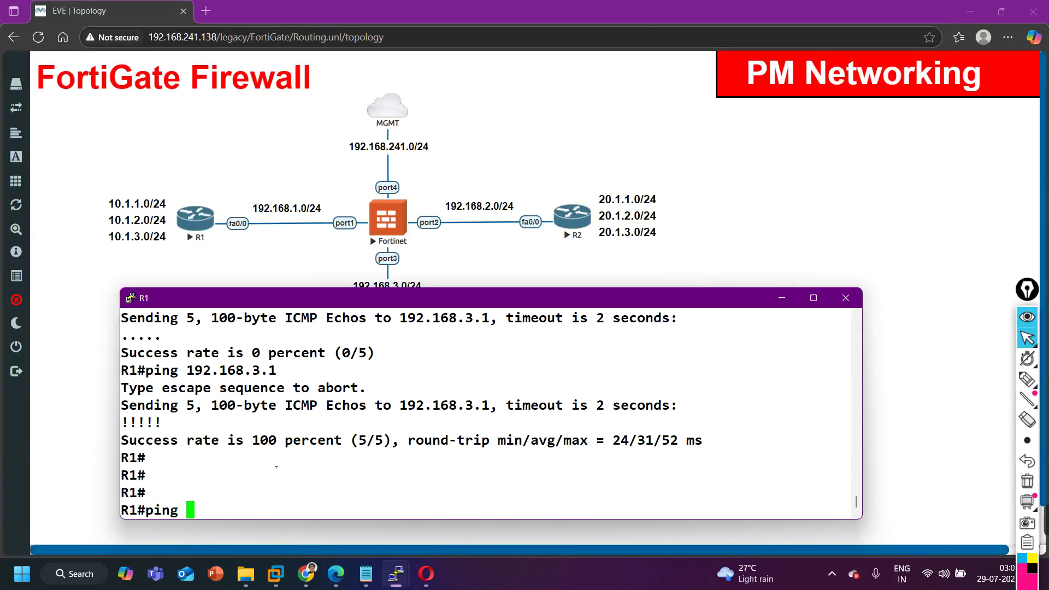
{"action": "type", "text": "20.1.1.1 so"}
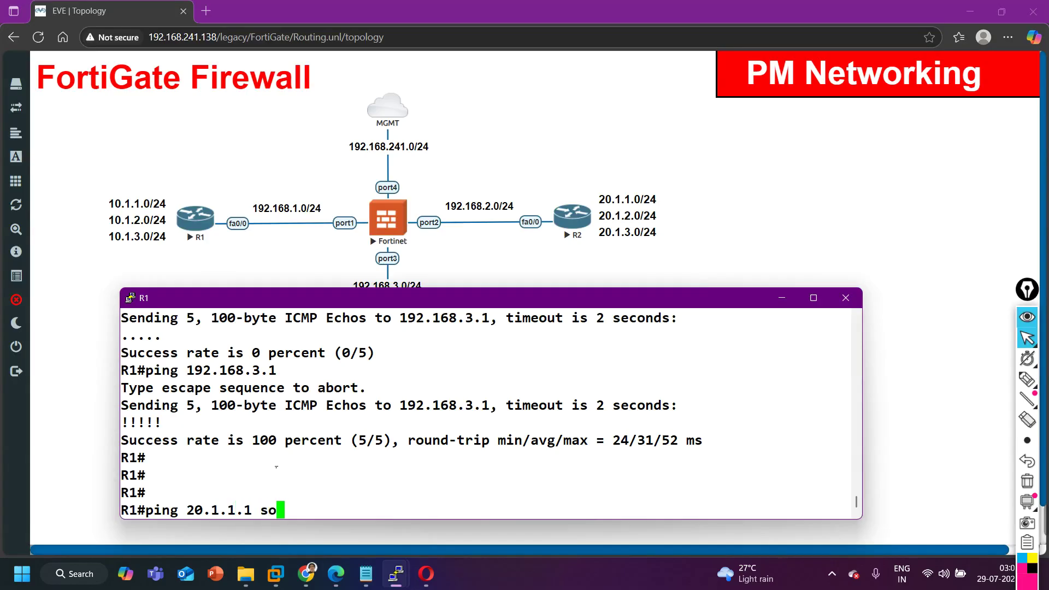
{"action": "key", "text": "Tab"}
{"action": "type", "text": "10.1.1.1"}
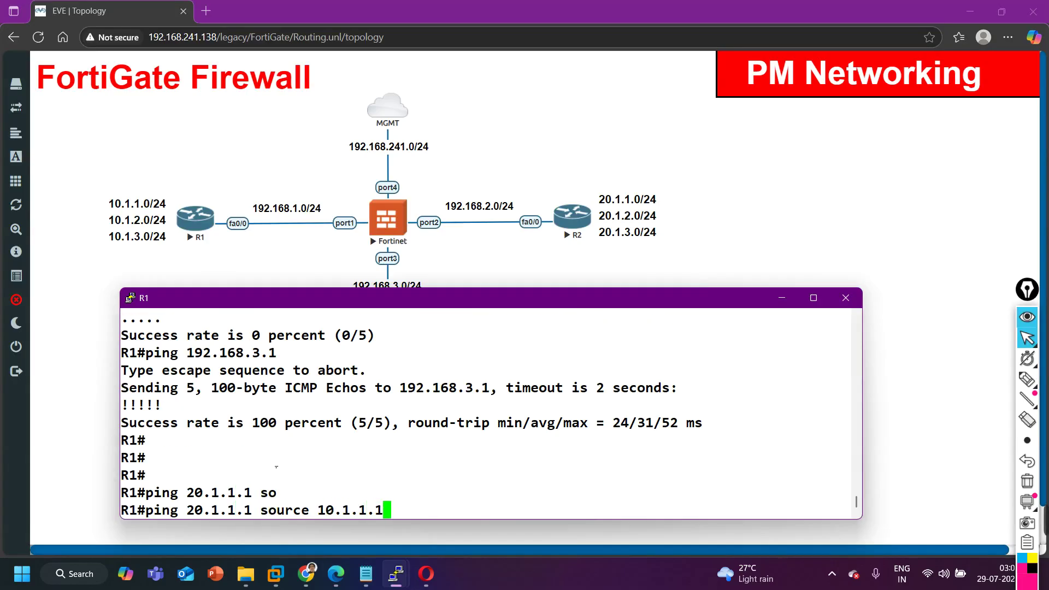
{"action": "key", "text": "Return"}
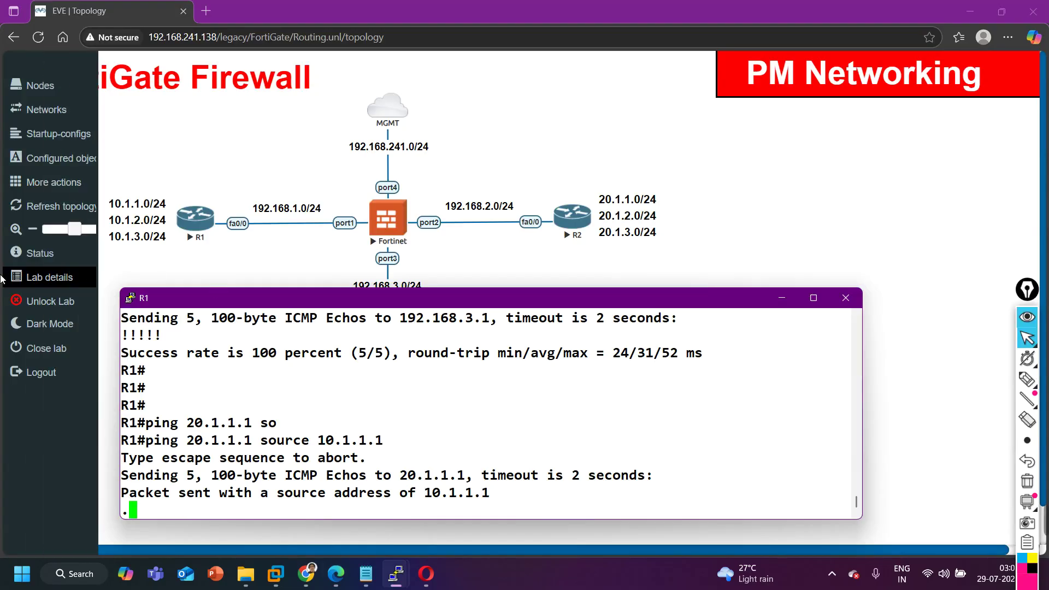
Unlock the lab, duplicate the 10.1.x label below it, and retype the copy as 10.1.1.1-.20.1.1.1.
{"action": "left_click", "coordinate": [33, 302]}
{"action": "right_click", "coordinate": [134, 230]}
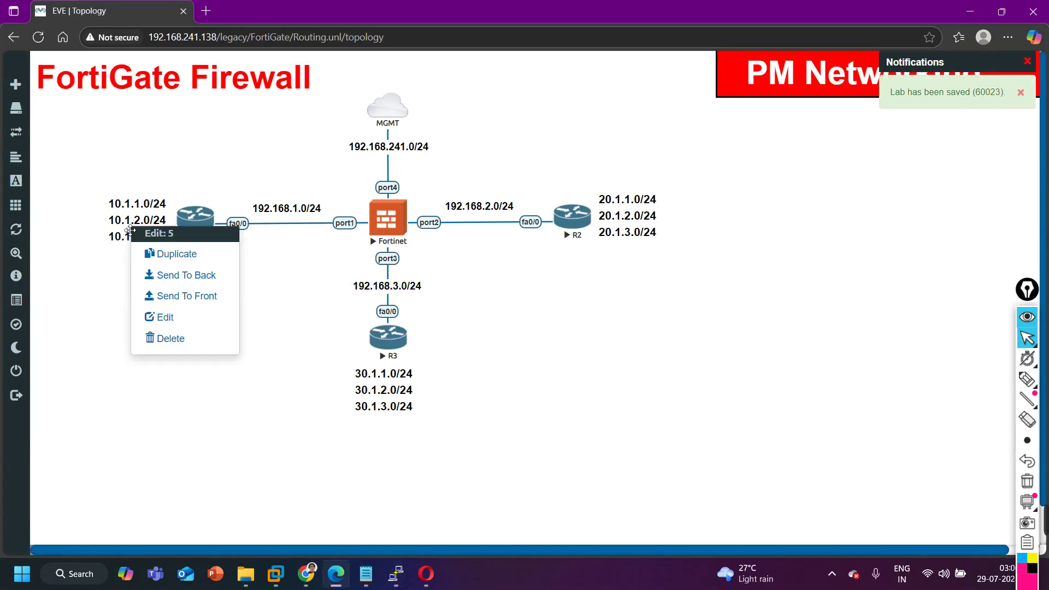
{"action": "left_click", "coordinate": [168, 254]}
{"action": "left_click_drag", "start_coordinate": [166, 277], "coordinate": [157, 302]}
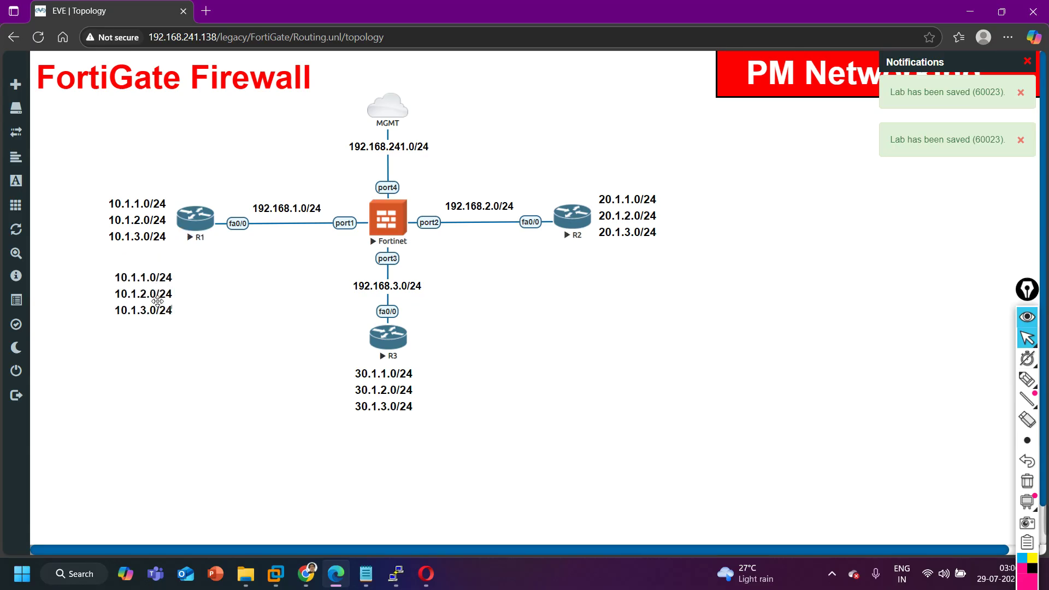
{"action": "double_click", "coordinate": [158, 302]}
{"action": "key", "text": "ctrl+a"}
{"action": "type", "text": "10."}
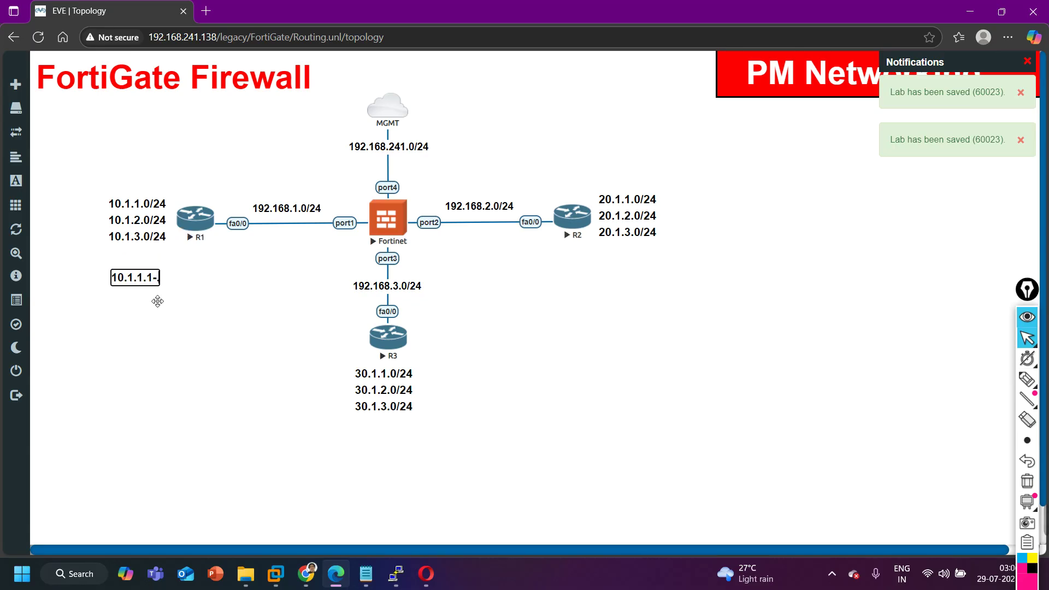
{"action": "left_click", "coordinate": [158, 355]}
{"action": "mouse_move", "coordinate": [396, 574]}
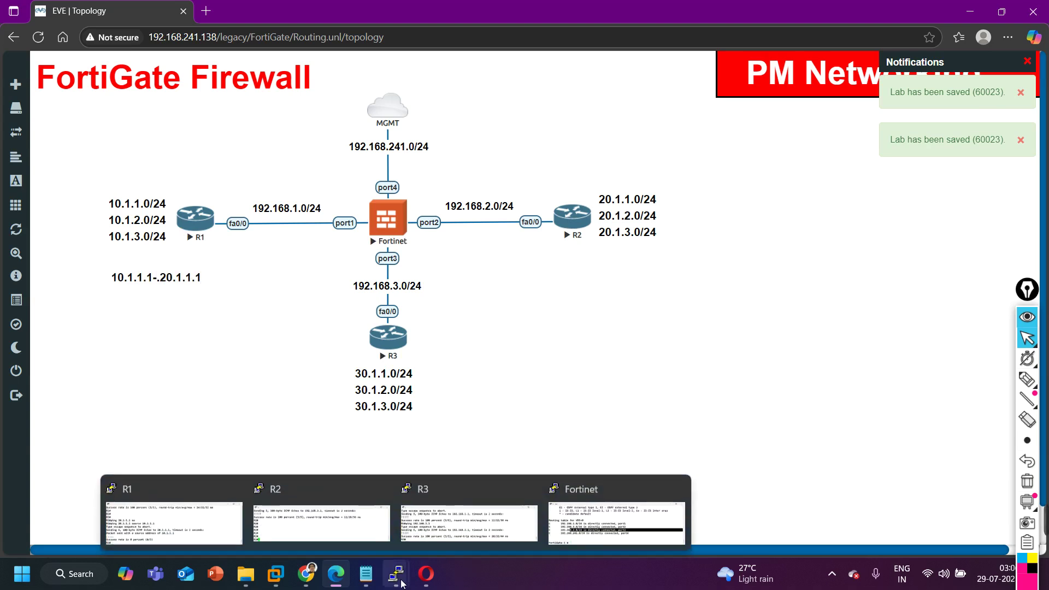
{"action": "left_click", "coordinate": [222, 516]}
{"action": "type", "text": "sh"}
{"action": "key", "text": "Tab"}
{"action": "type", "text": "ip ro"}
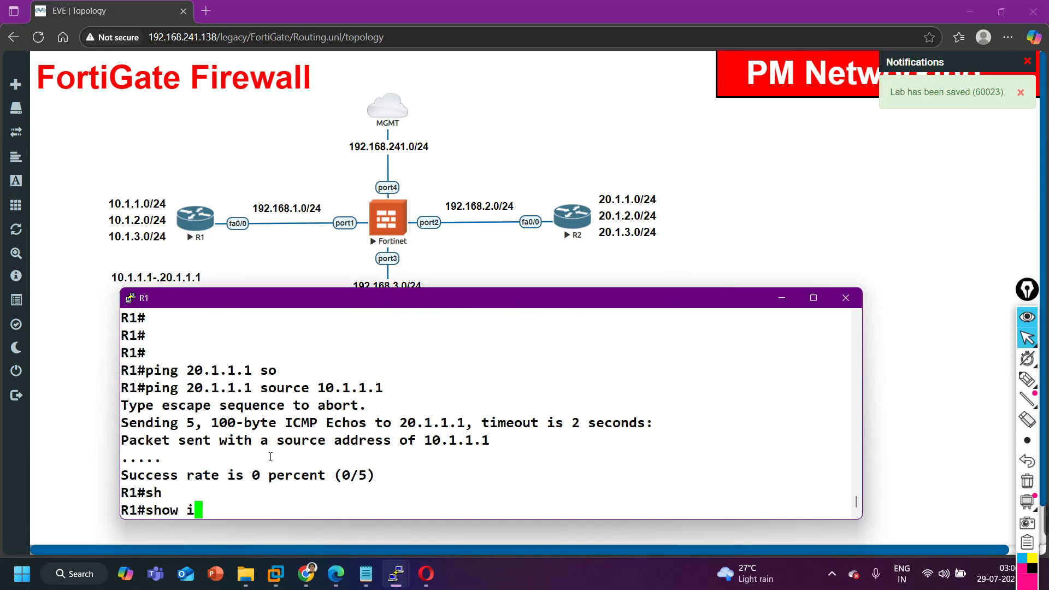
{"action": "key", "text": "Tab"}
{"action": "key", "text": "Return"}
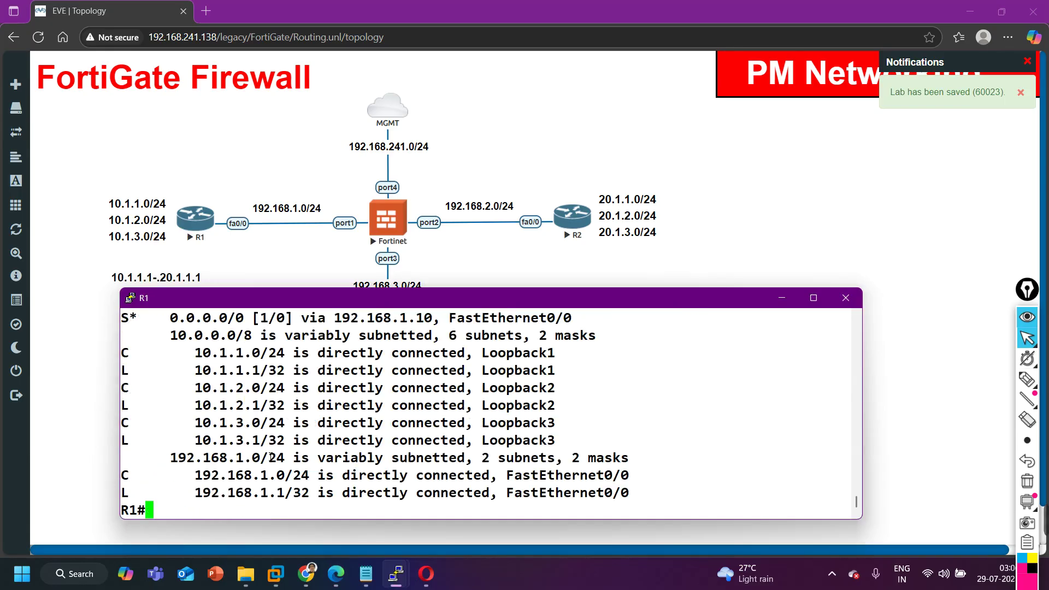
{"action": "left_click_drag", "start_coordinate": [155, 317], "coordinate": [596, 335]}
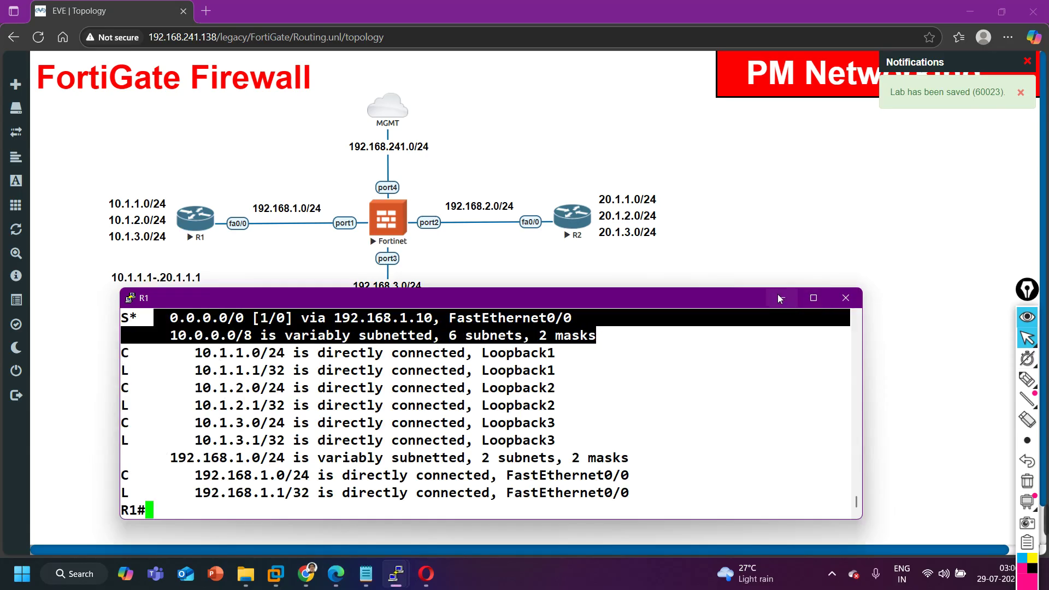
{"action": "left_click", "coordinate": [782, 298]}
{"action": "left_click_drag", "start_coordinate": [167, 285], "coordinate": [311, 253]}
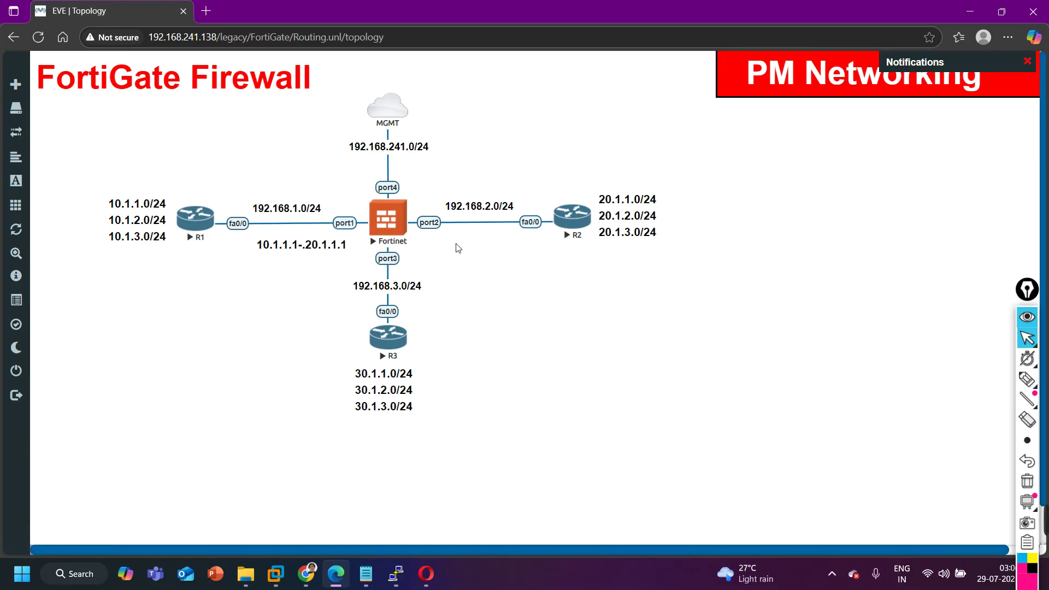
{"action": "mouse_move", "coordinate": [398, 586]}
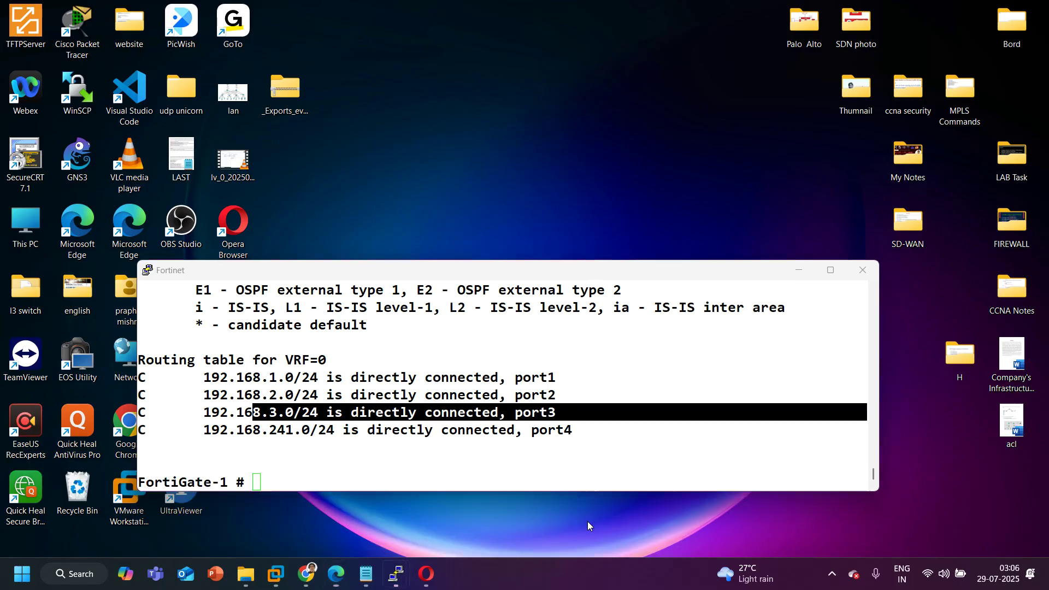
Log in to the FortiGate console as admin.
{"action": "left_click", "coordinate": [588, 521]}
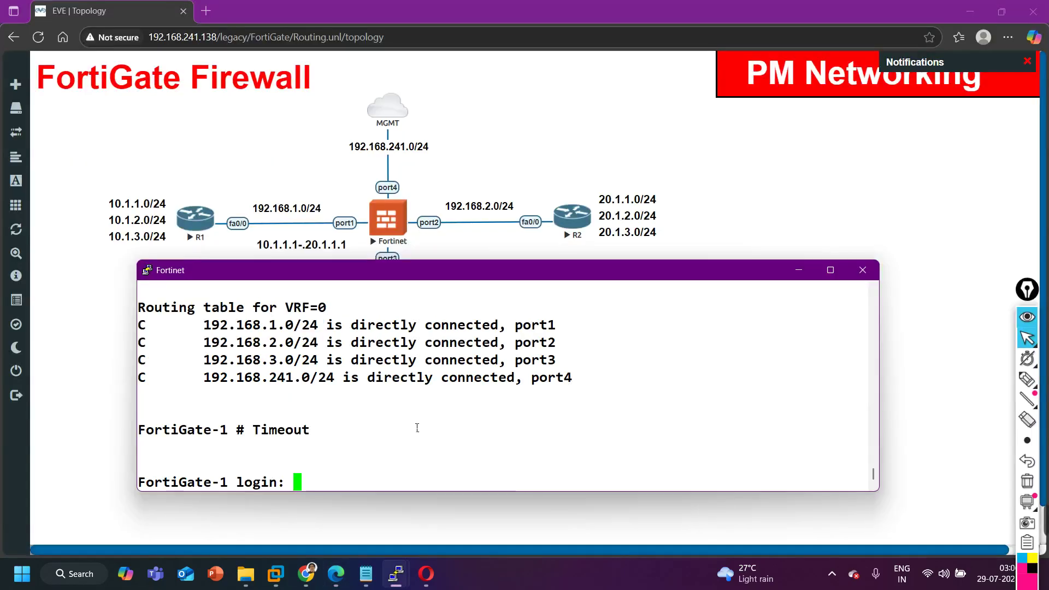
{"action": "type", "text": "admin"}
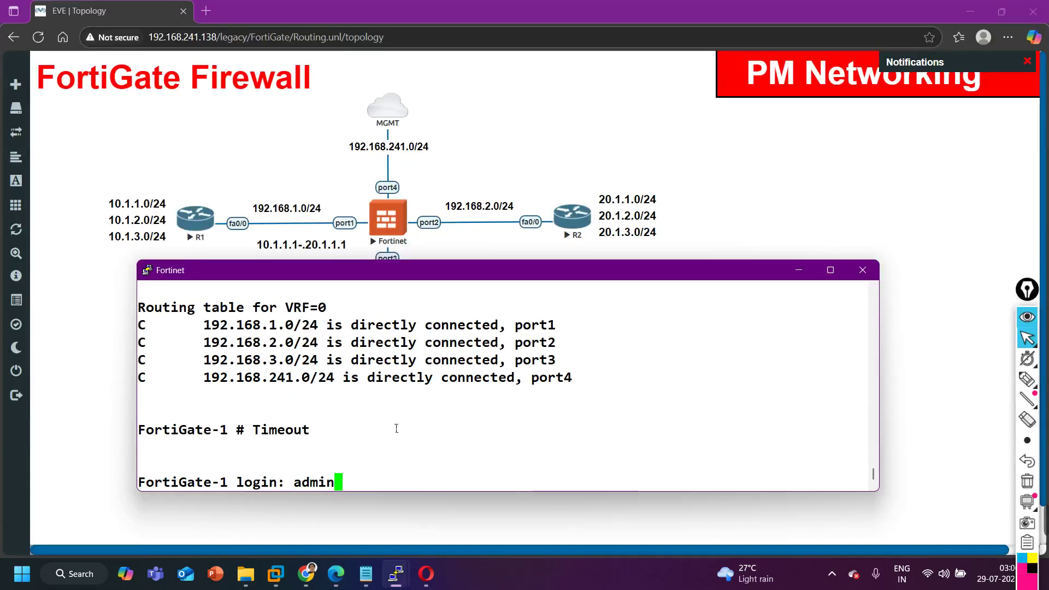
{"action": "key", "text": "Return"}
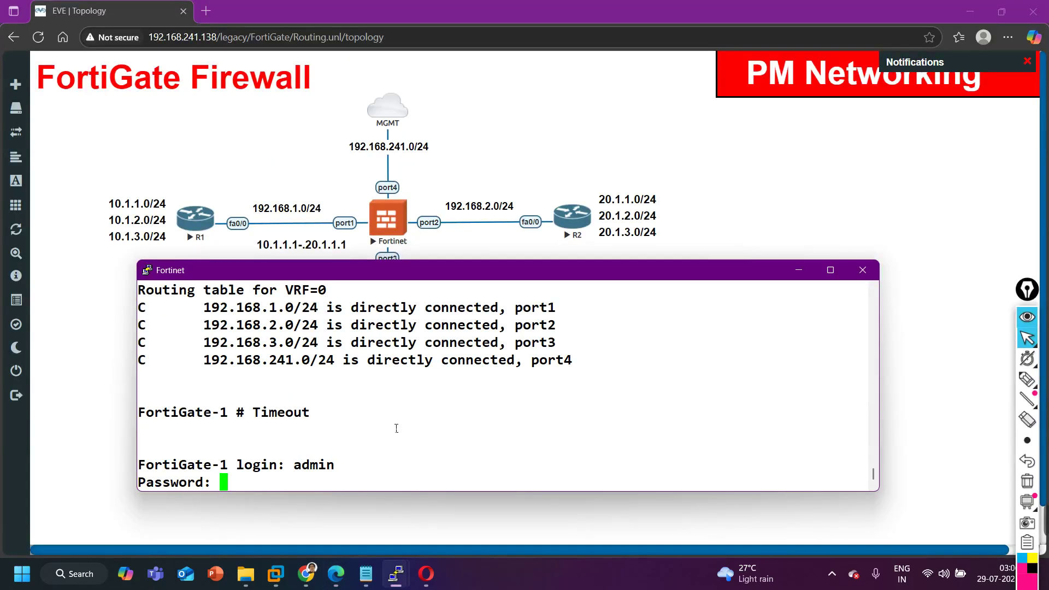
{"action": "key", "text": "Return"}
{"action": "key", "text": "Return"}
{"action": "key", "text": "Return"}
{"action": "key", "text": "Return"}
Run 'get router info routing-table all' to list the four connected networks.
{"action": "type", "text": "show"}
{"action": "key", "text": "BackSpace"}
{"action": "key", "text": "BackSpace"}
{"action": "key", "text": "BackSpace"}
{"action": "key", "text": "BackSpace"}
{"action": "key", "text": "BackSpace"}
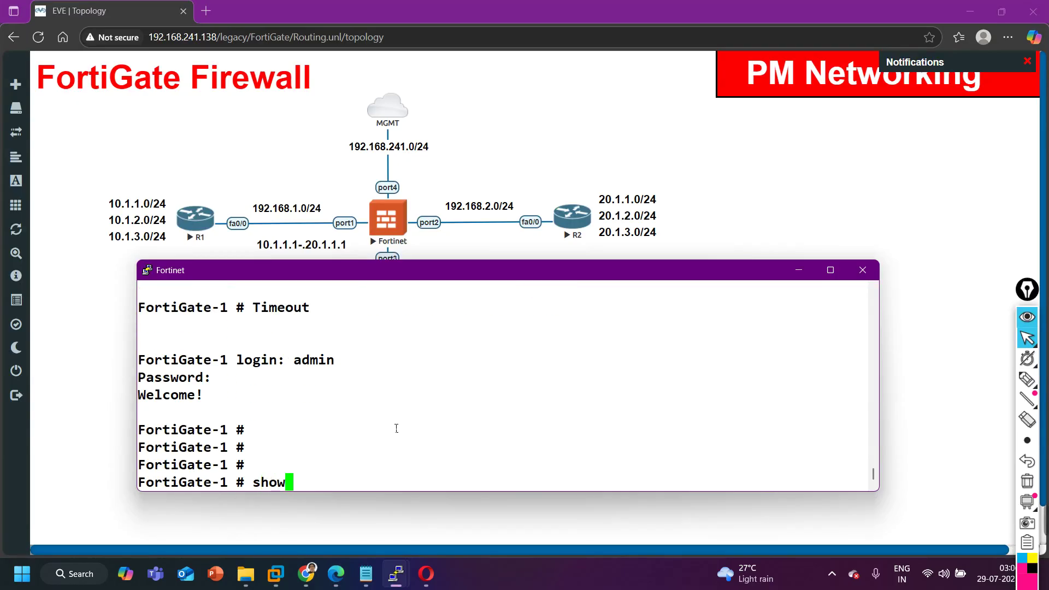
{"action": "type", "text": "get router "}
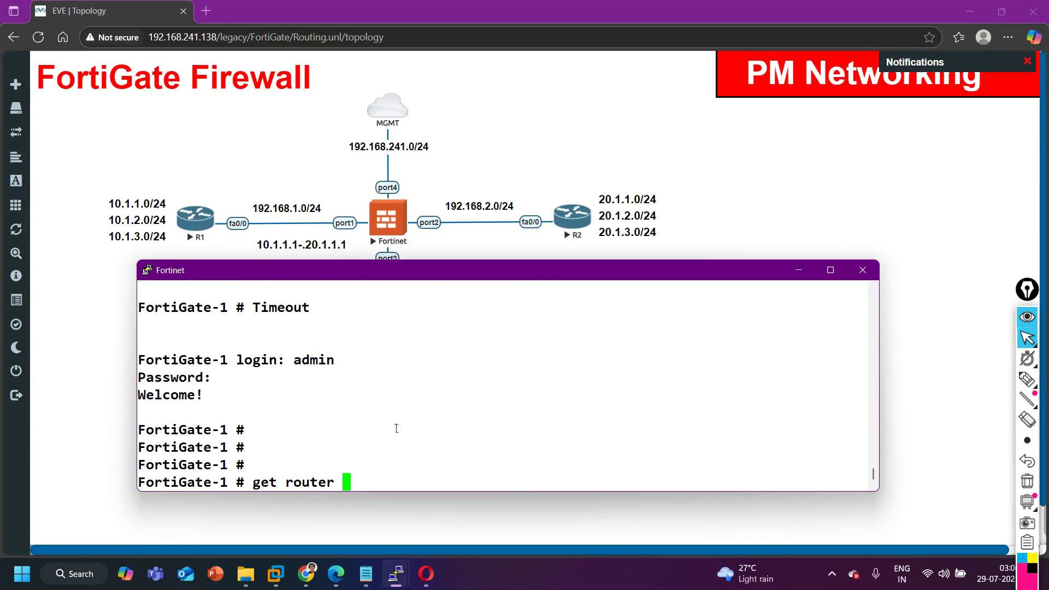
{"action": "type", "text": "infor"}
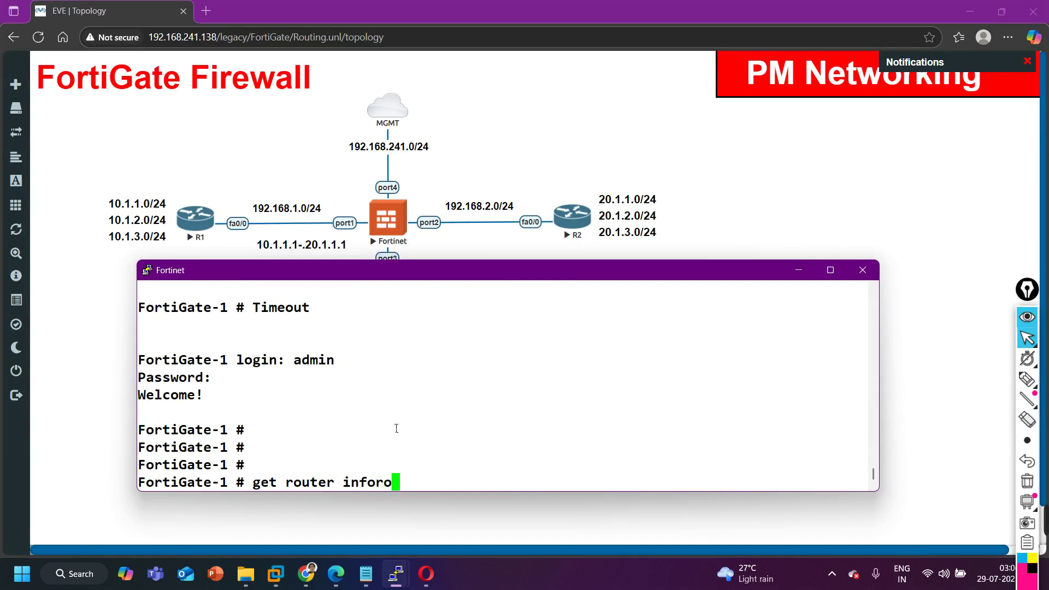
{"action": "key", "text": "BackSpace"}
{"action": "type", "text": "routing-table al;"}
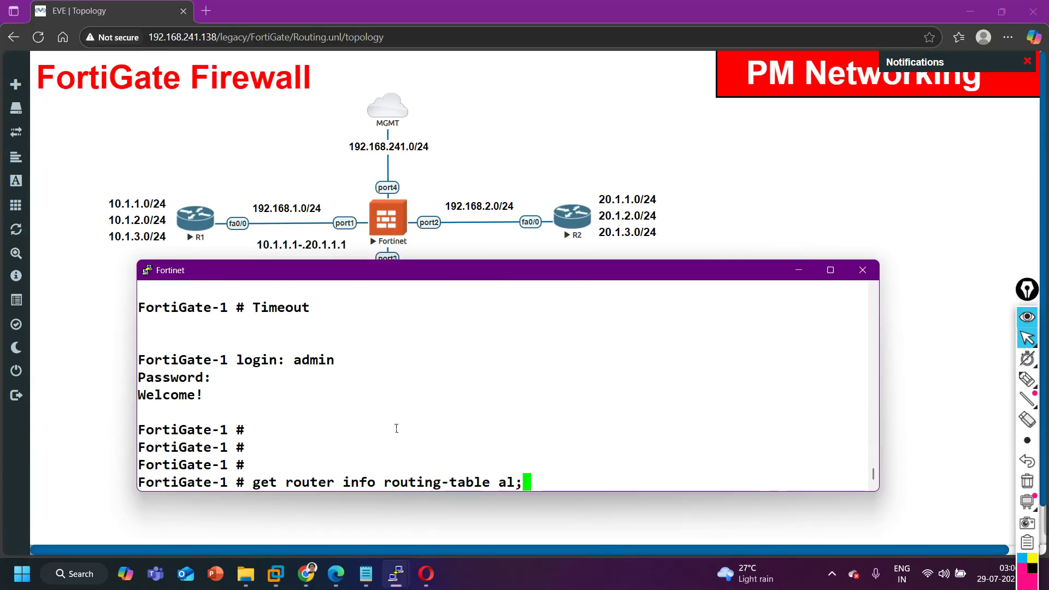
{"action": "key", "text": "BackSpace"}
{"action": "type", "text": "l"}
{"action": "key", "text": "Return"}
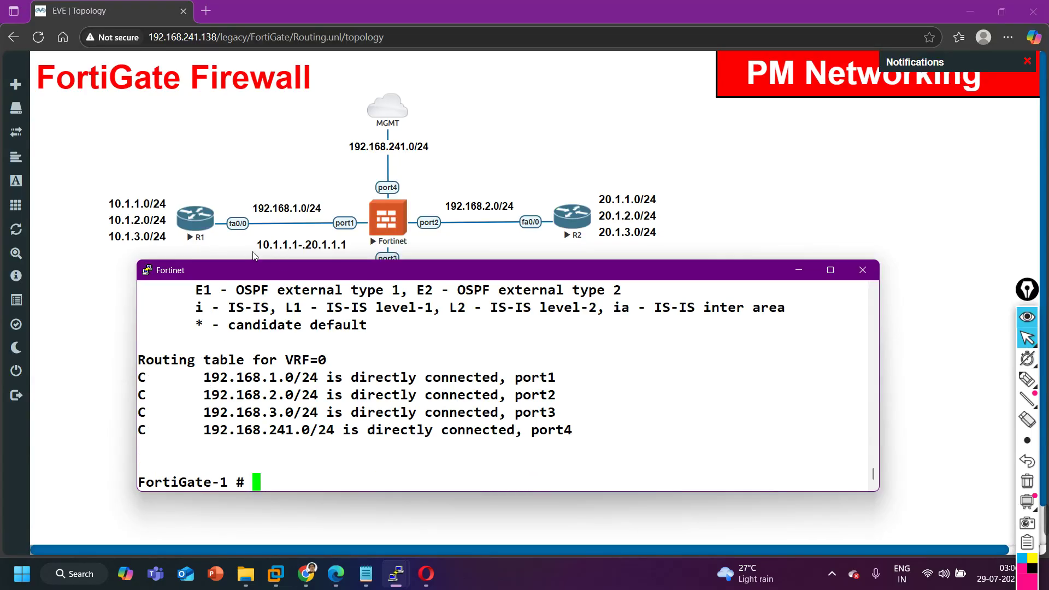
Move the 10.1.1.1-20.1.1.1 label to the topology's bottom-left and lock the lab.
{"action": "left_click", "coordinate": [412, 243]}
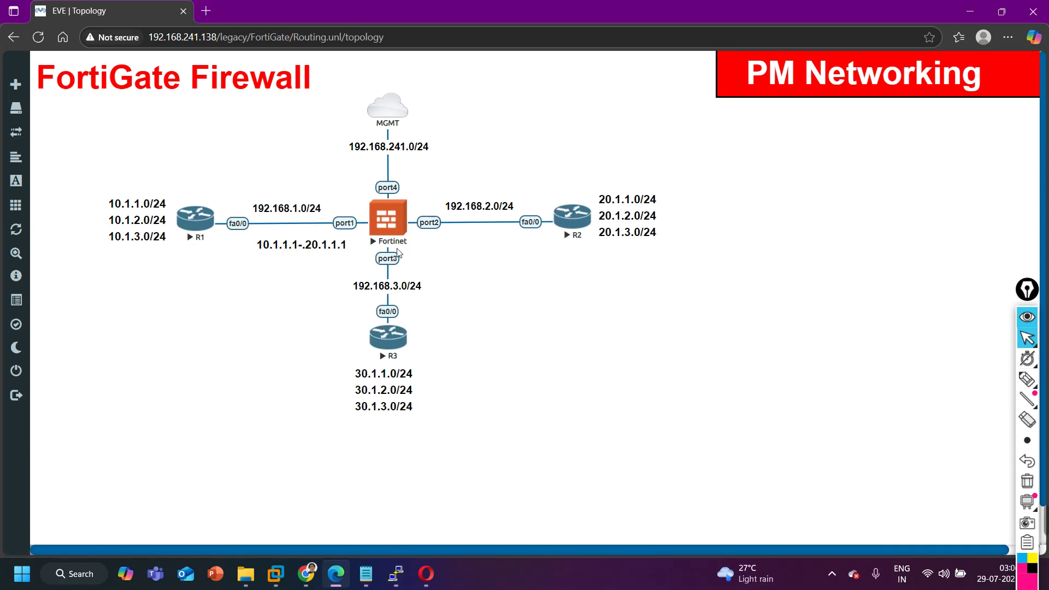
{"action": "left_click_drag", "start_coordinate": [273, 266], "coordinate": [89, 522]}
{"action": "mouse_move", "coordinate": [45, 311]}
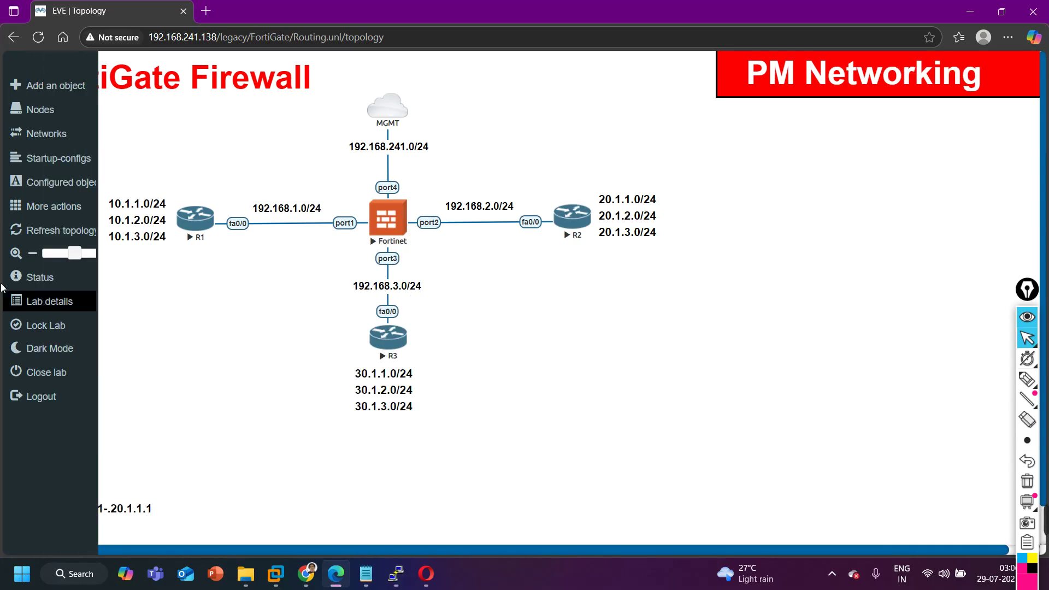
{"action": "left_click", "coordinate": [46, 325]}
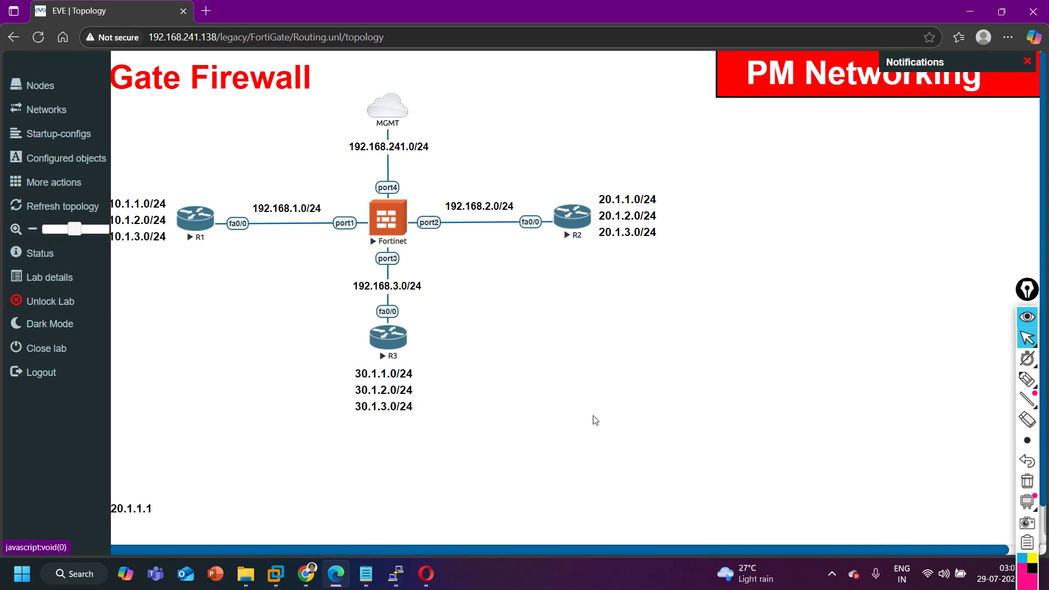
{"action": "left_click", "coordinate": [422, 585]}
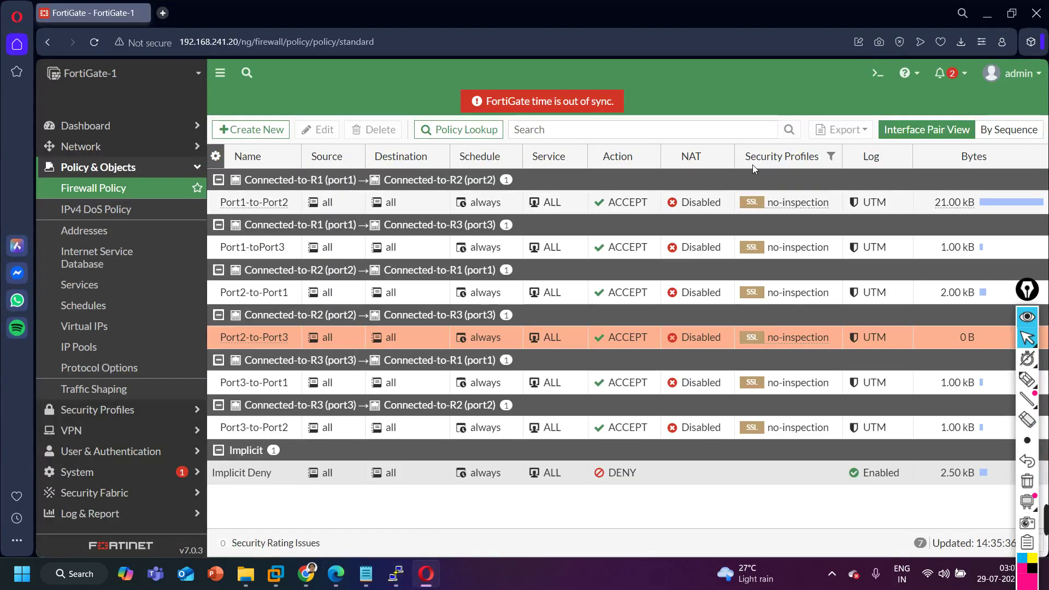
Open the Network dashboard and expand its Routing widget to full view.
{"action": "left_click", "coordinate": [102, 147]}
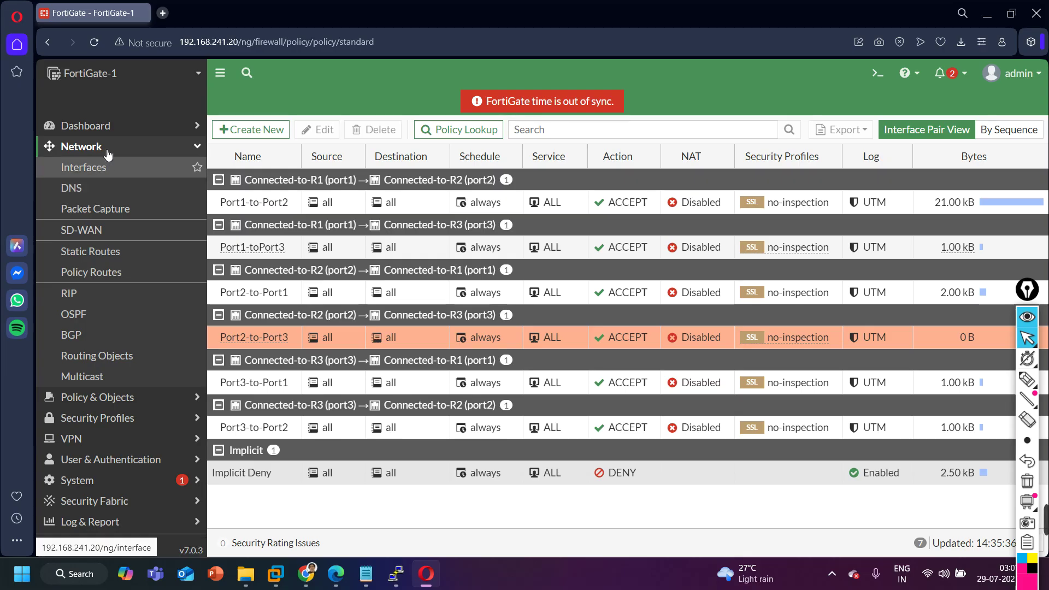
{"action": "left_click", "coordinate": [103, 126]}
{"action": "left_click", "coordinate": [96, 189]}
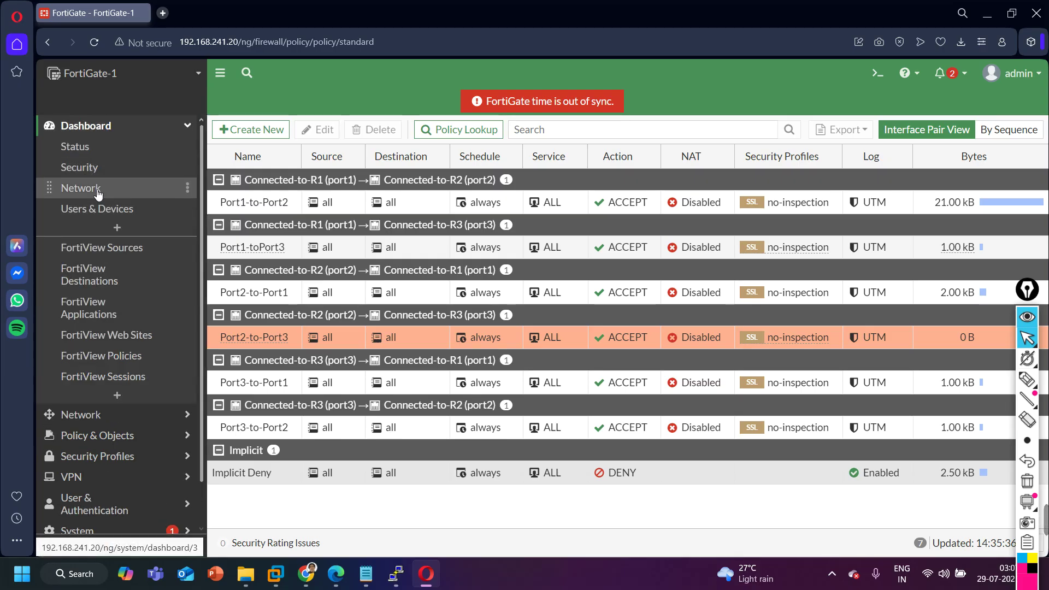
{"action": "left_click", "coordinate": [338, 251]}
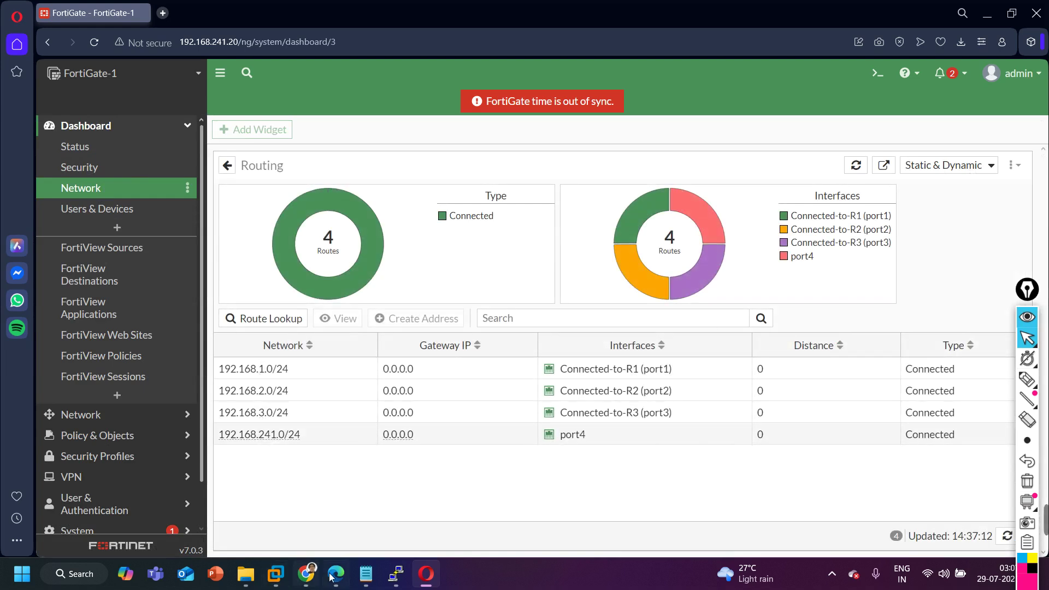
Check the EVE topology, then collapse Dashboard and expand the Network section.
{"action": "mouse_move", "coordinate": [336, 579]}
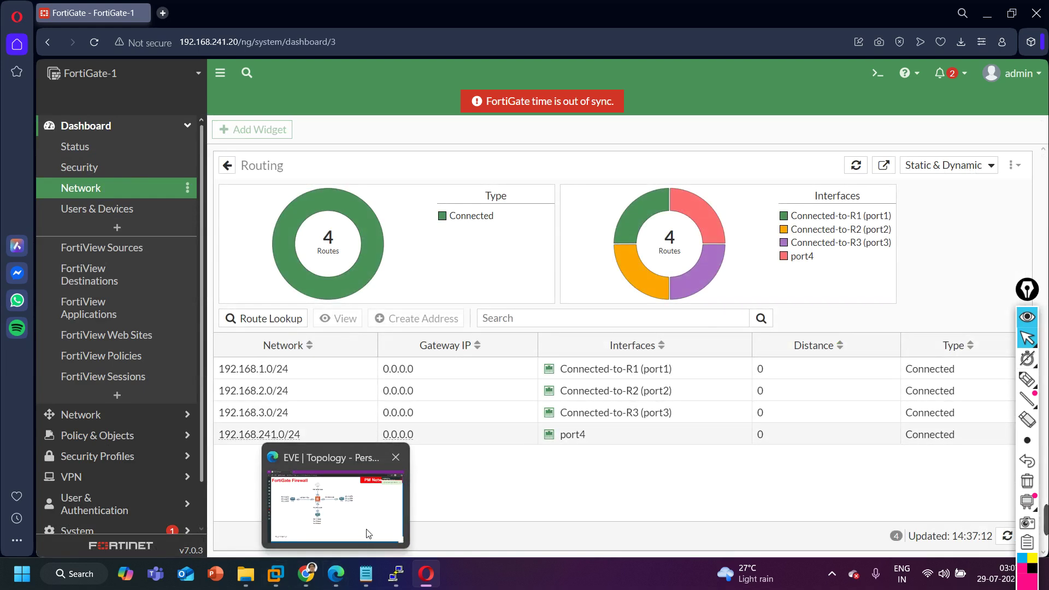
{"action": "left_click", "coordinate": [365, 532]}
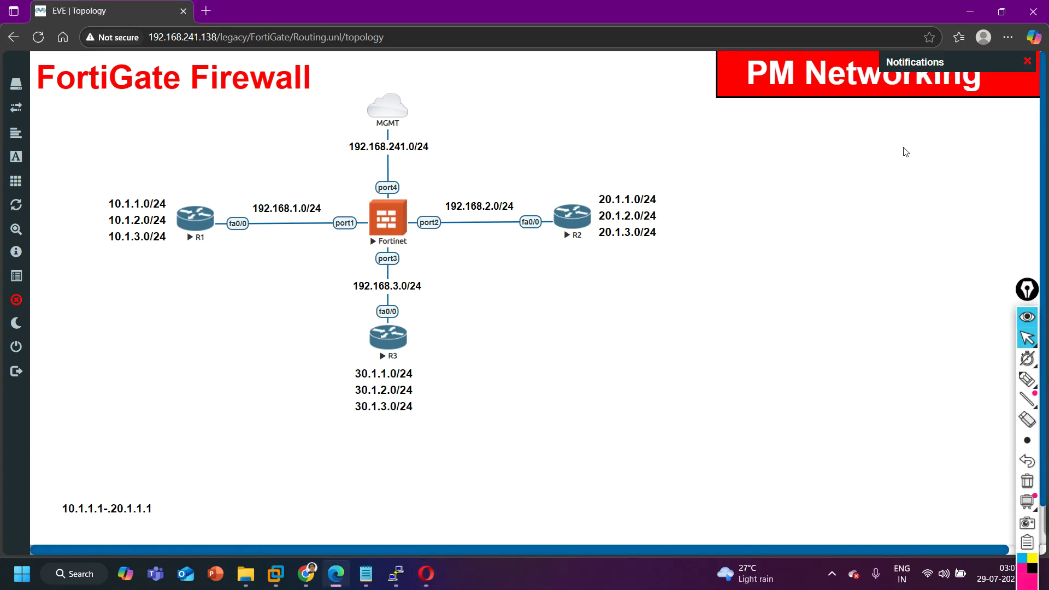
{"action": "left_click", "coordinate": [1027, 62]}
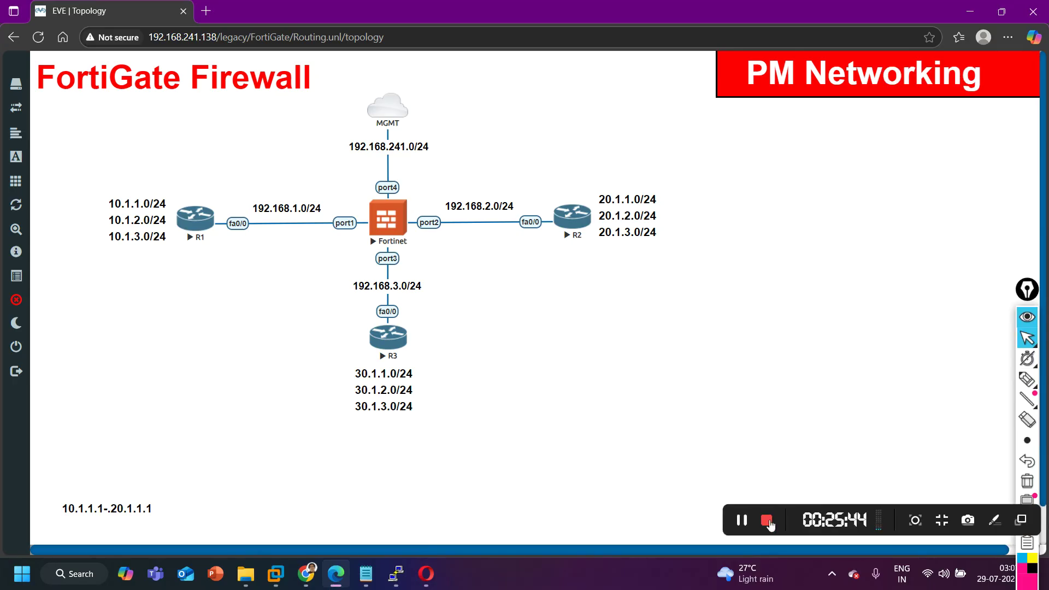
{"action": "left_click", "coordinate": [742, 521]}
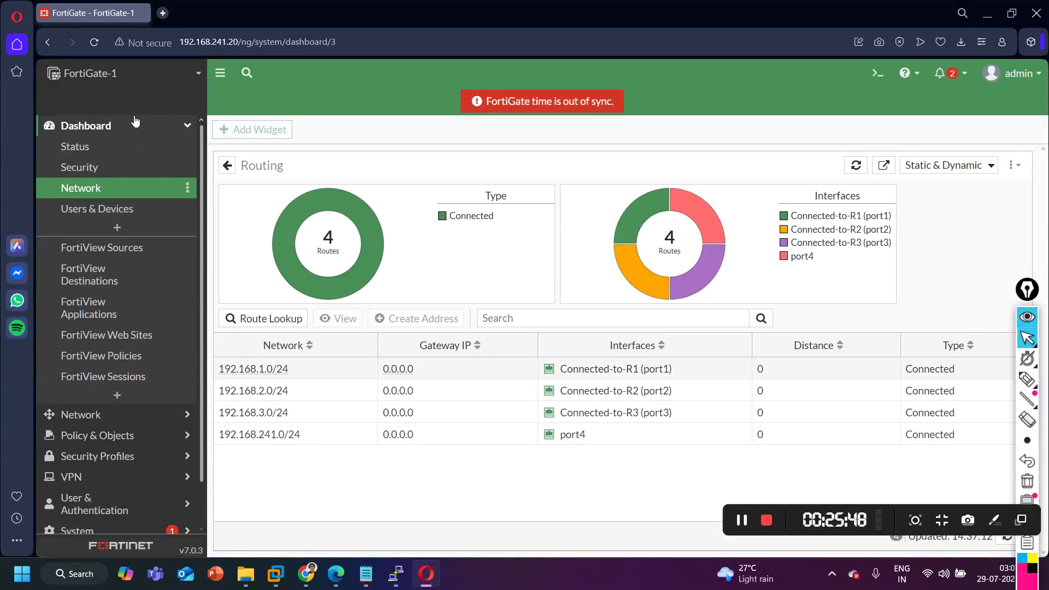
{"action": "left_click", "coordinate": [133, 126]}
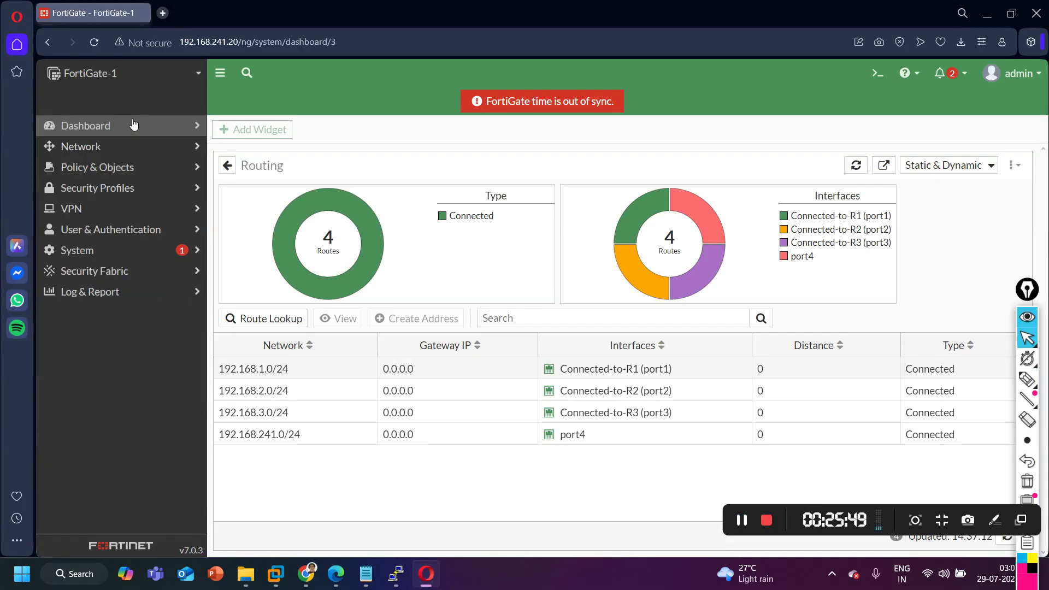
{"action": "left_click", "coordinate": [109, 146]}
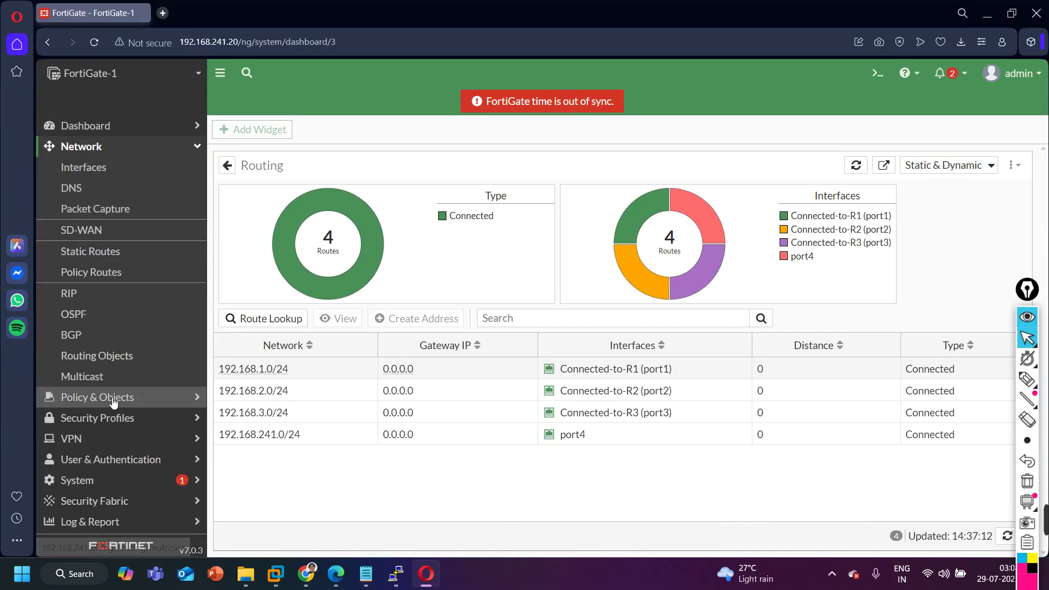
Create static route 10.1.0.0/16 via gateway 192.168.1.1 on port1.
{"action": "left_click", "coordinate": [95, 252]}
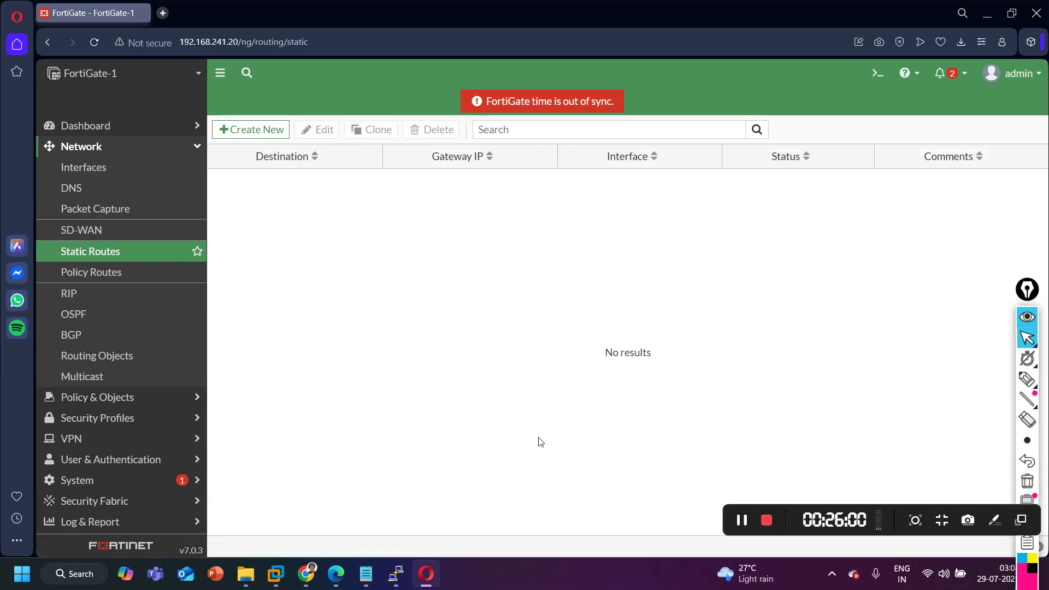
{"action": "left_click", "coordinate": [257, 130]}
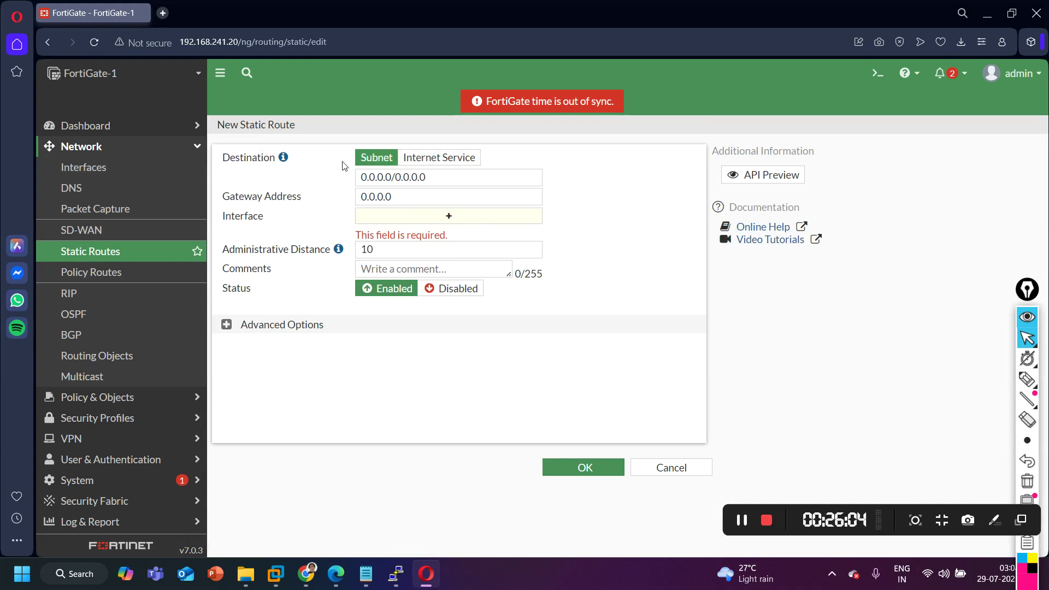
{"action": "left_click", "coordinate": [453, 175]}
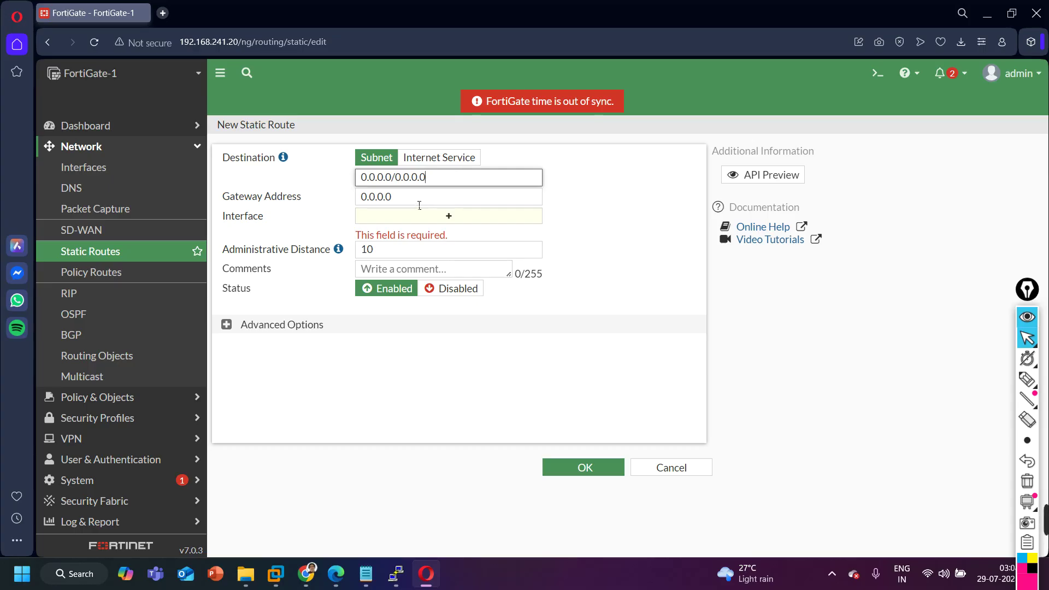
{"action": "left_click_drag", "start_coordinate": [442, 182], "coordinate": [345, 173]}
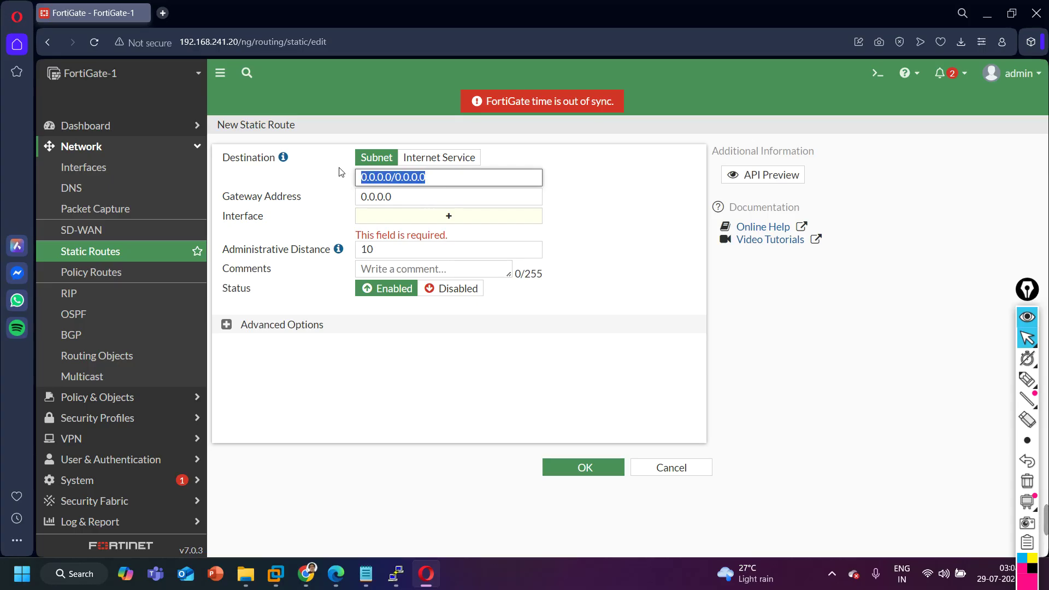
{"action": "type", "text": "10.1.0.0"}
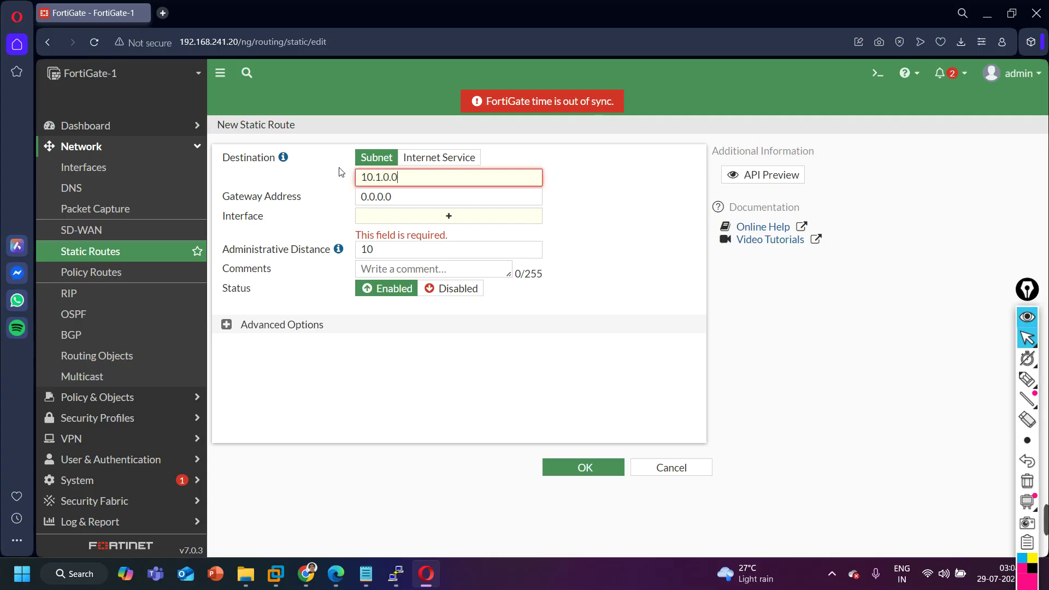
{"action": "type", "text": "/16"}
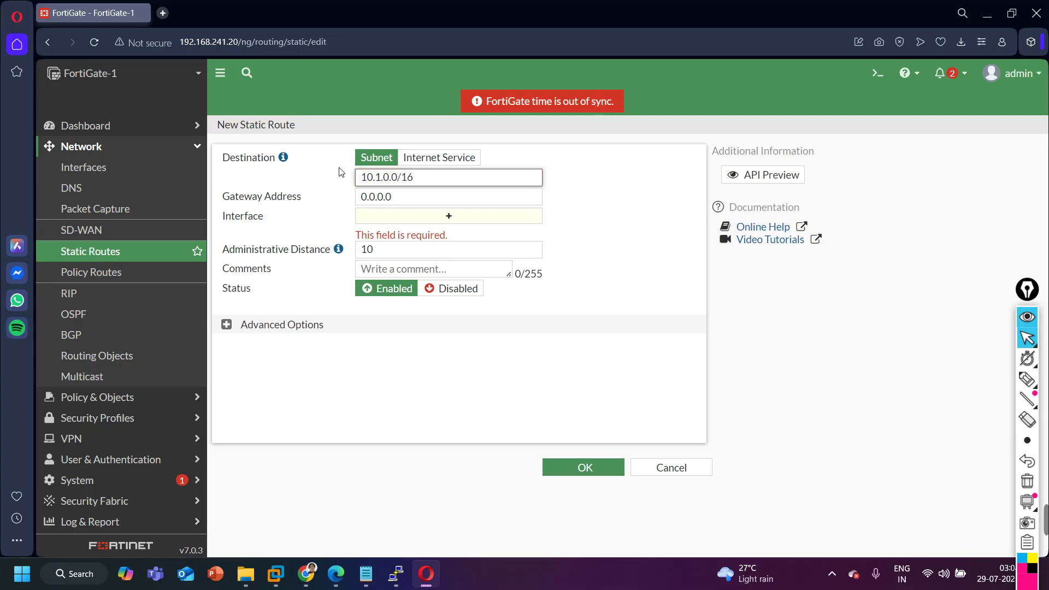
{"action": "key", "text": "Tab"}
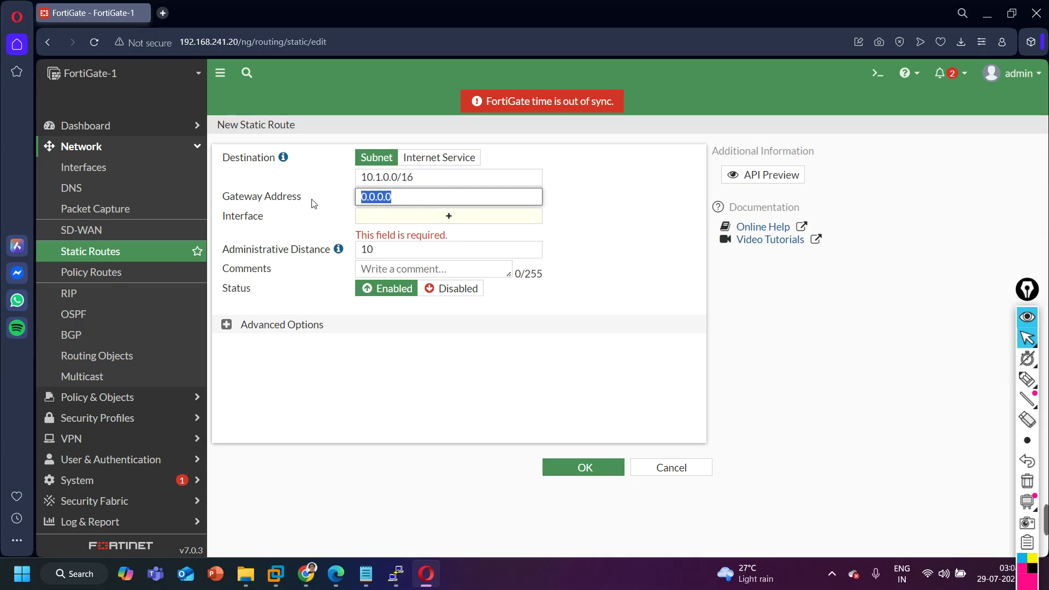
{"action": "type", "text": "192.168.1.1"}
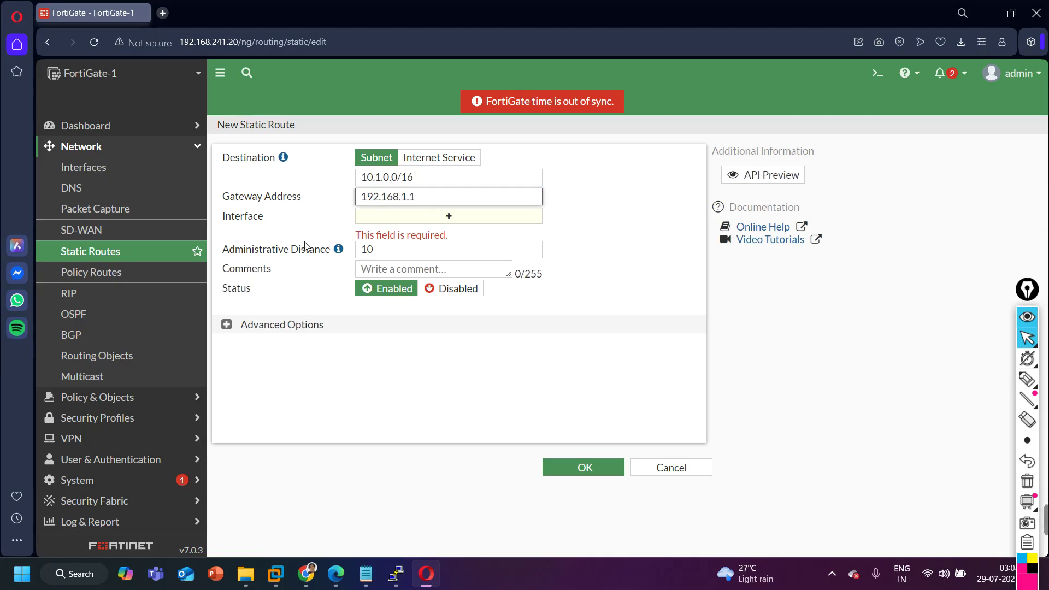
{"action": "left_click", "coordinate": [337, 575]}
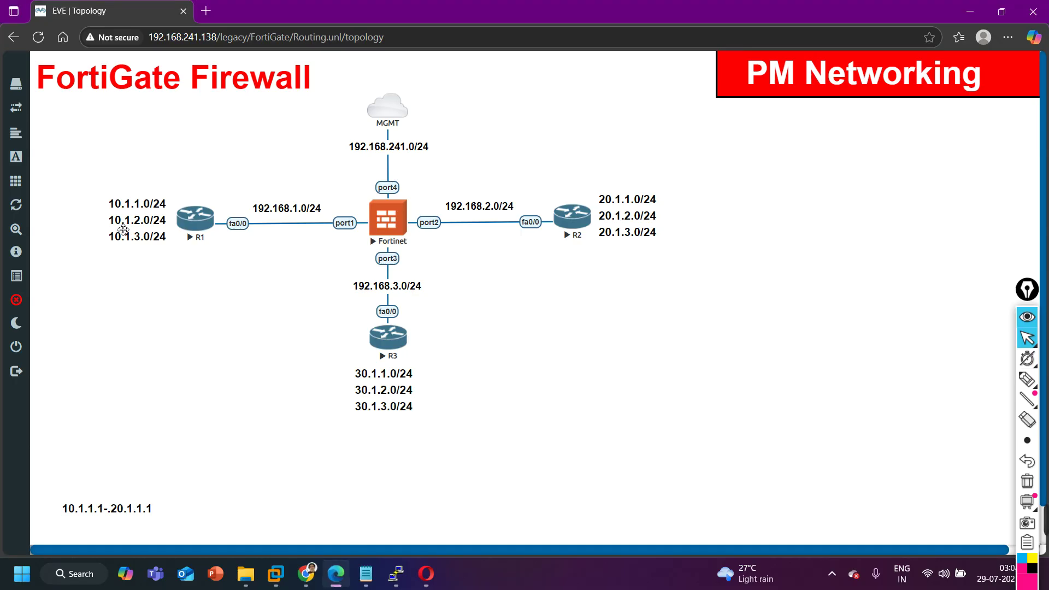
{"action": "left_click", "coordinate": [427, 574]}
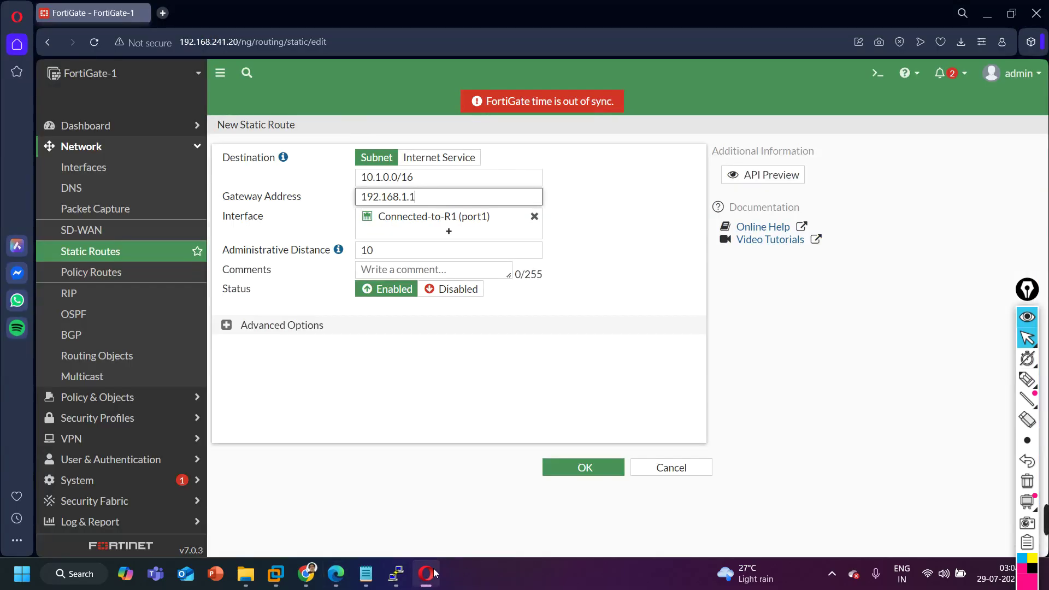
{"action": "left_click", "coordinate": [429, 571]}
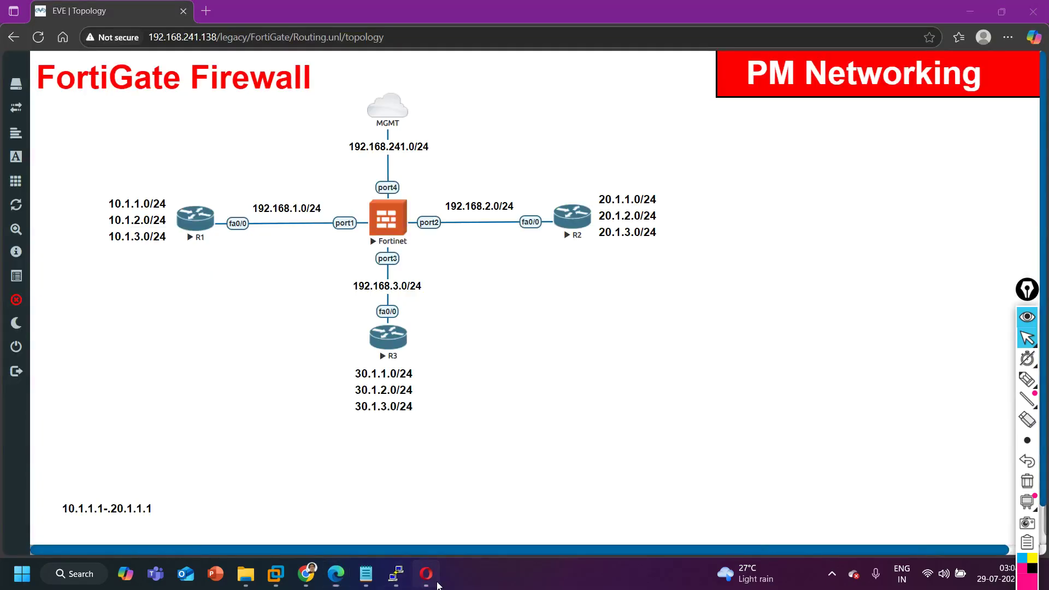
{"action": "left_click", "coordinate": [436, 582]}
{"action": "left_click", "coordinate": [314, 221]}
{"action": "mouse_move", "coordinate": [439, 224]}
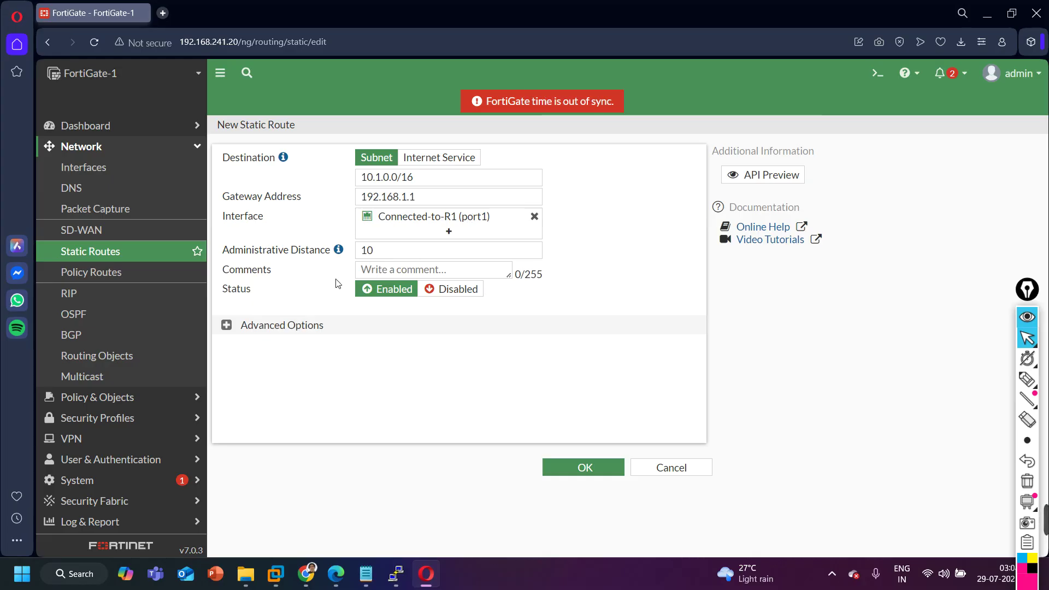
{"action": "left_click", "coordinate": [597, 468]}
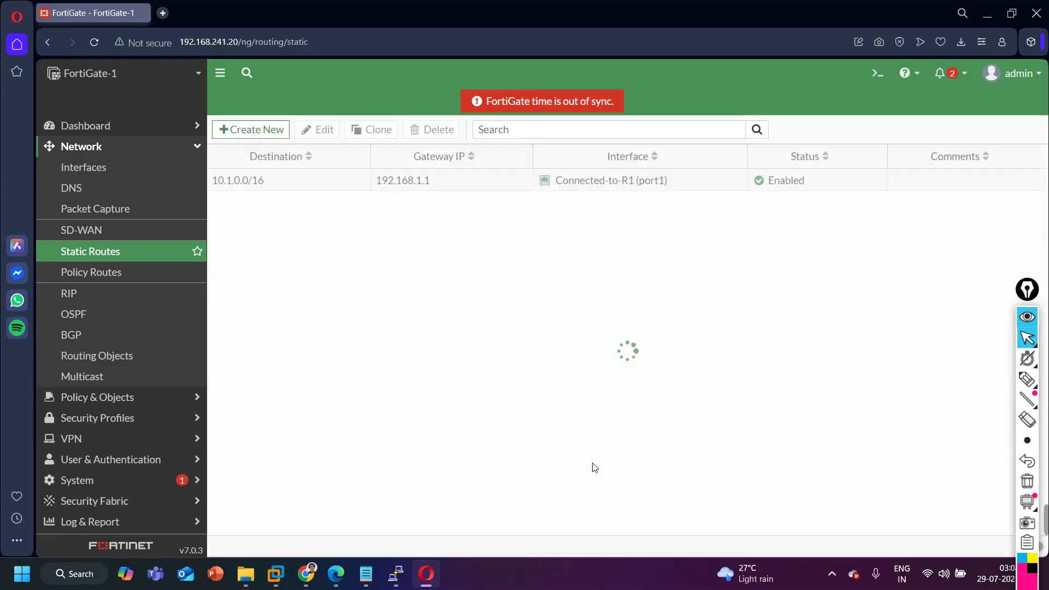
Add static route 20.1.0.0/16 via gateway 192.168.2.1 on port2.
{"action": "left_click", "coordinate": [254, 130]}
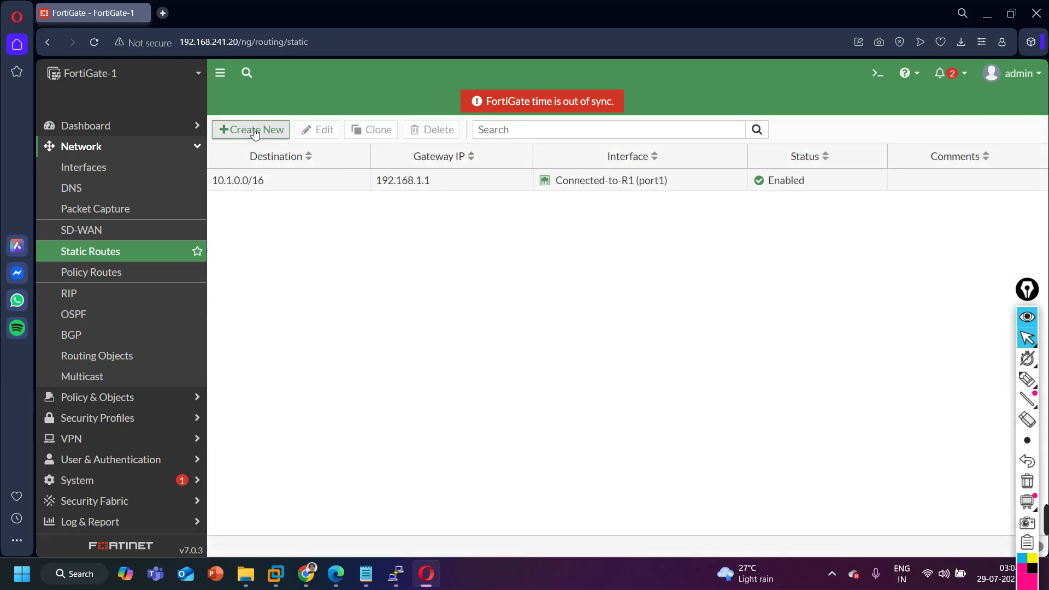
{"action": "left_click", "coordinate": [442, 181]}
{"action": "key", "text": "ctrl+a"}
{"action": "type", "text": "2"}
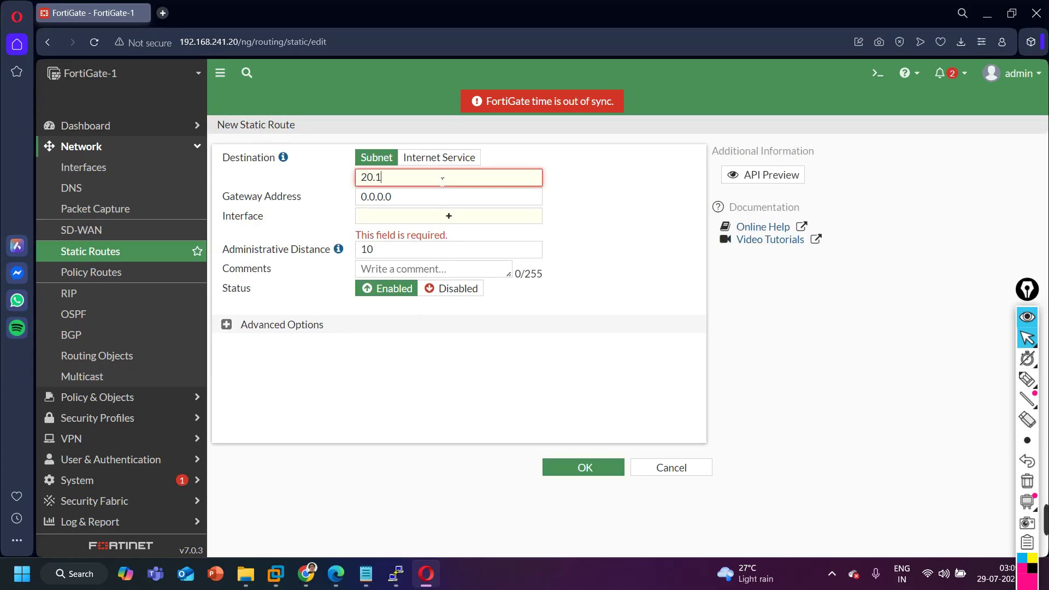
{"action": "type", "text": "0.1.0.0/16"}
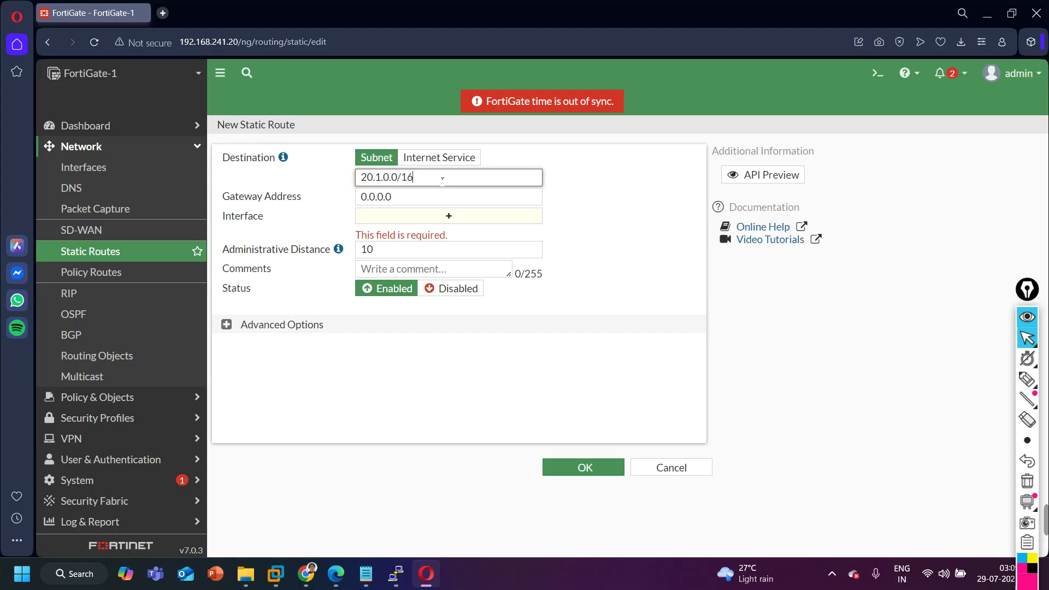
{"action": "left_click", "coordinate": [425, 198]}
{"action": "key", "text": "ctrl+a"}
{"action": "type", "text": "19"}
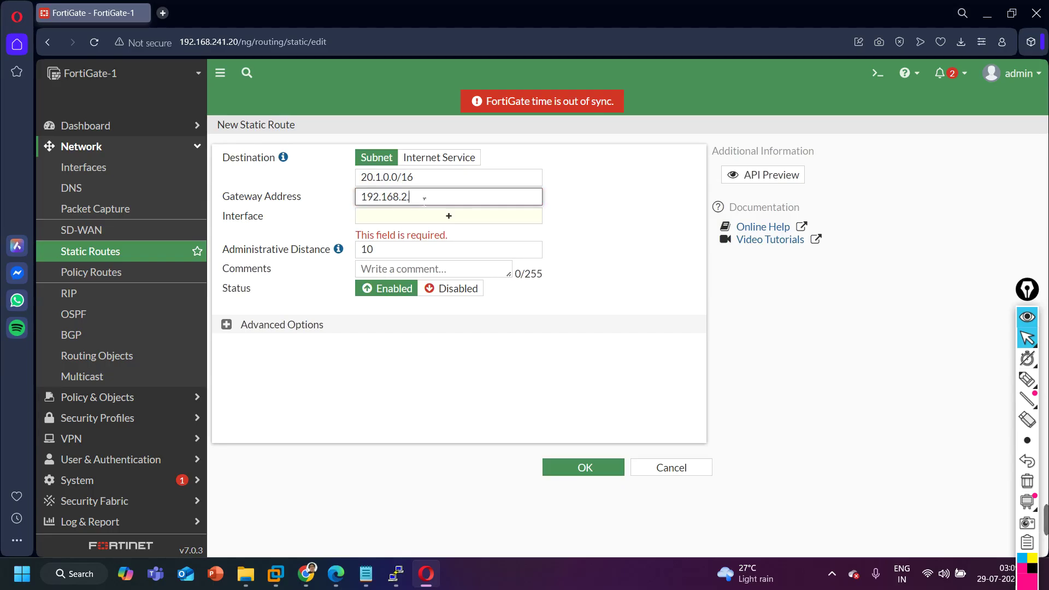
{"action": "left_click", "coordinate": [432, 224]}
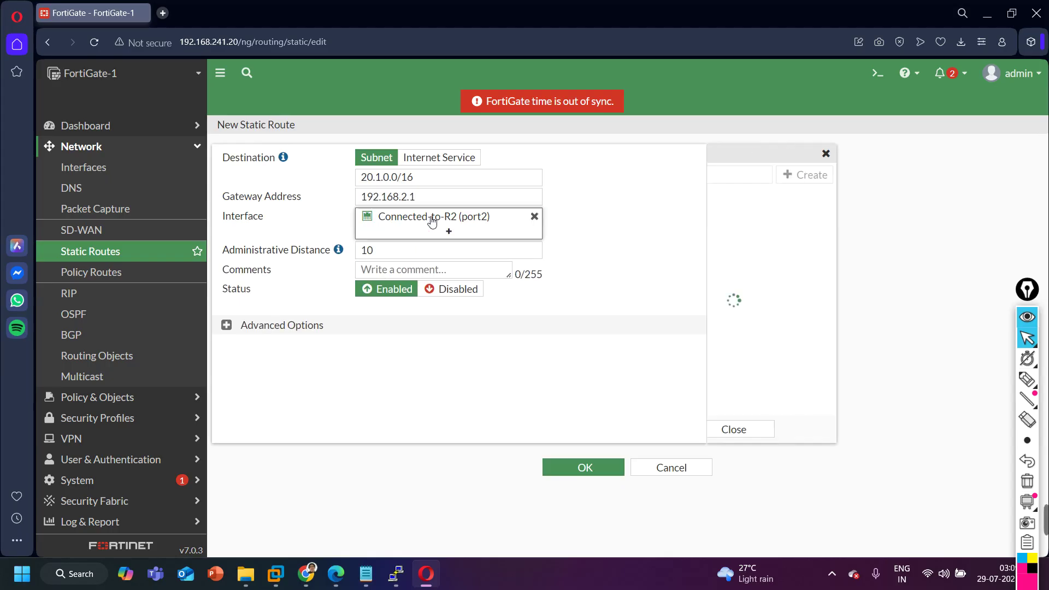
{"action": "left_click", "coordinate": [588, 251]}
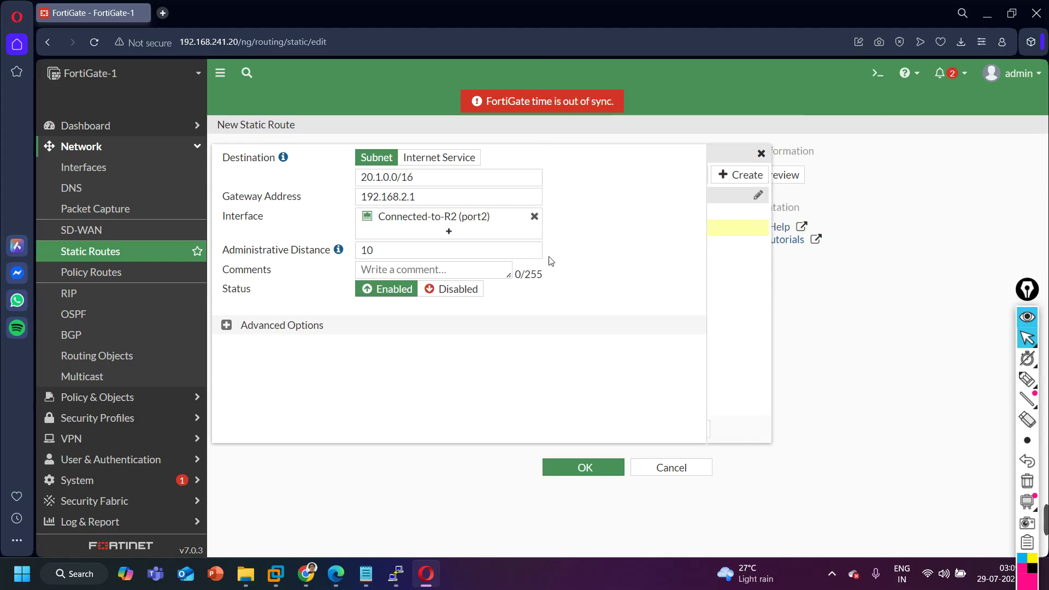
{"action": "left_click", "coordinate": [599, 469]}
Add static route 30.1.0.0/16 via gateway 192.168.3.1 on port3.
{"action": "left_click", "coordinate": [274, 129]}
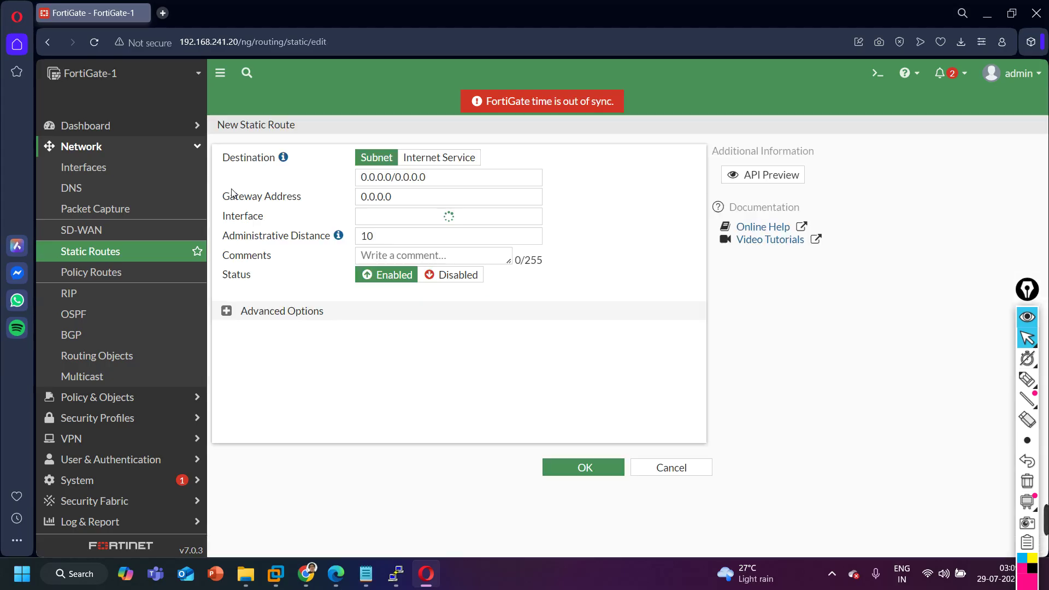
{"action": "left_click", "coordinate": [443, 182]}
{"action": "key", "text": "ctrl+a"}
{"action": "type", "text": "30.1.0.0/16"}
{"action": "key", "text": "Tab"}
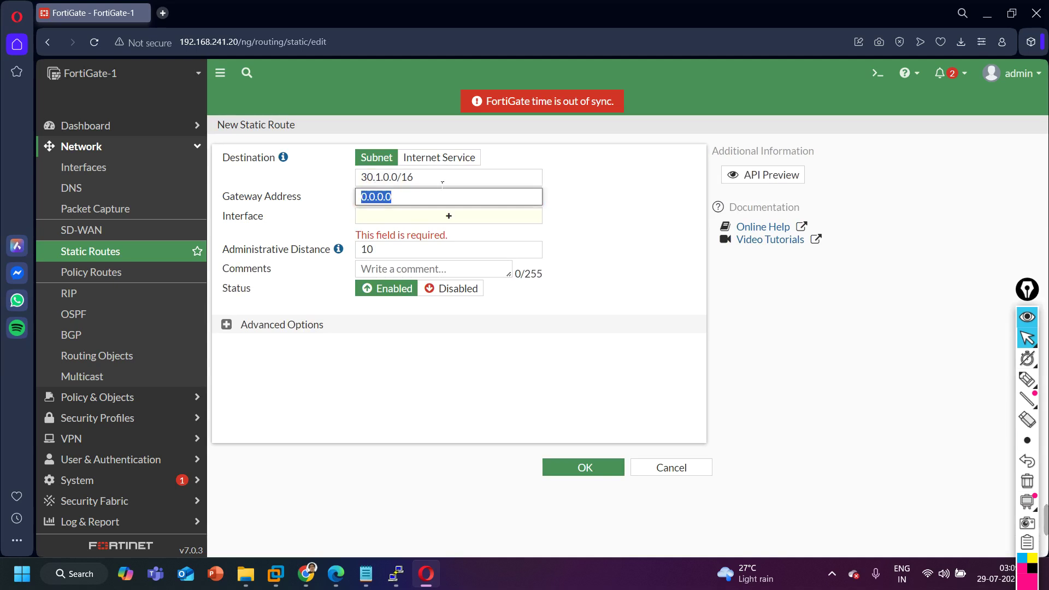
{"action": "type", "text": "192.168.3.1"}
{"action": "key", "text": "Tab"}
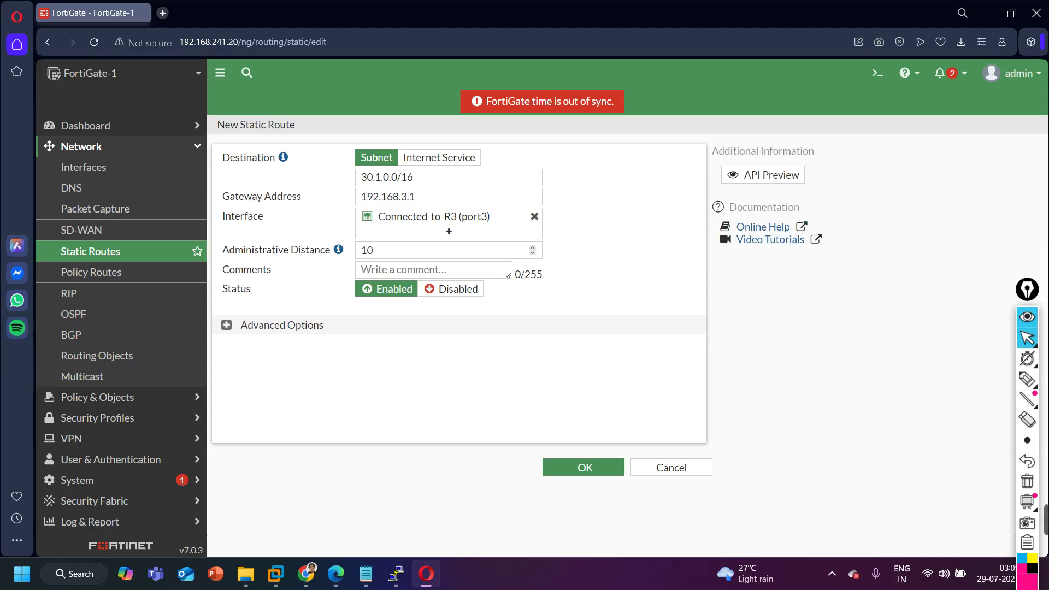
{"action": "left_click", "coordinate": [577, 467]}
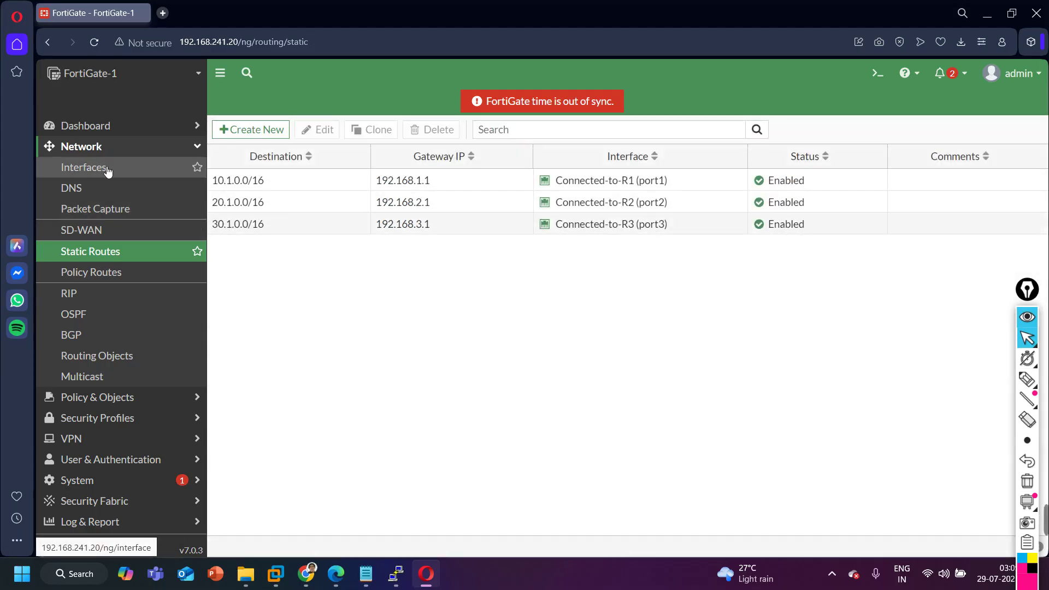
{"action": "left_click", "coordinate": [99, 127]}
Review the full Routing view showing seven routes, including static 10.1, 20.1 and 30.1 /16.
{"action": "left_click", "coordinate": [103, 191]}
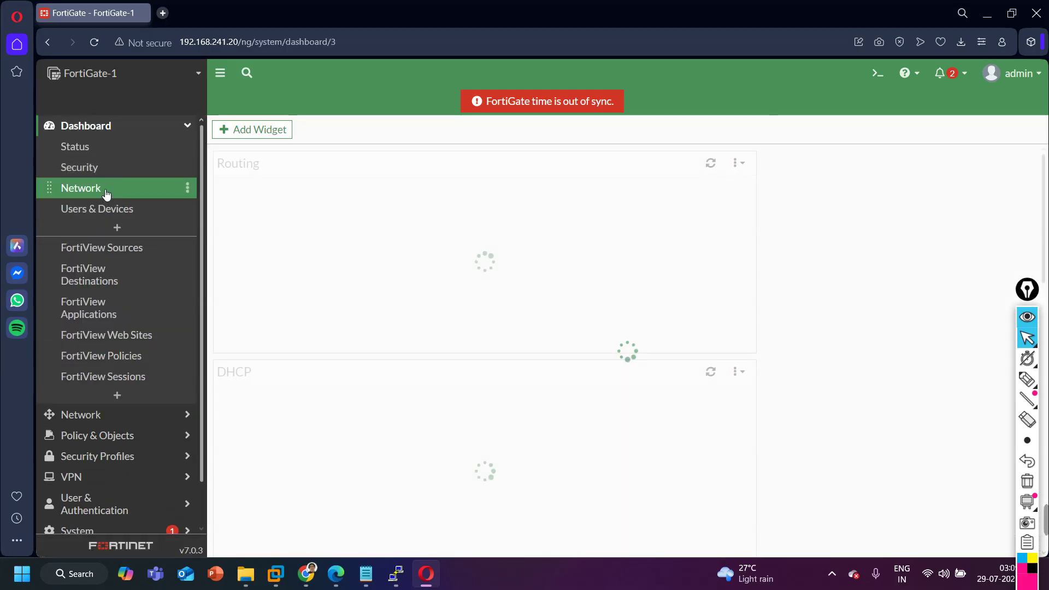
{"action": "mouse_move", "coordinate": [324, 306]}
{"action": "left_click", "coordinate": [397, 227]}
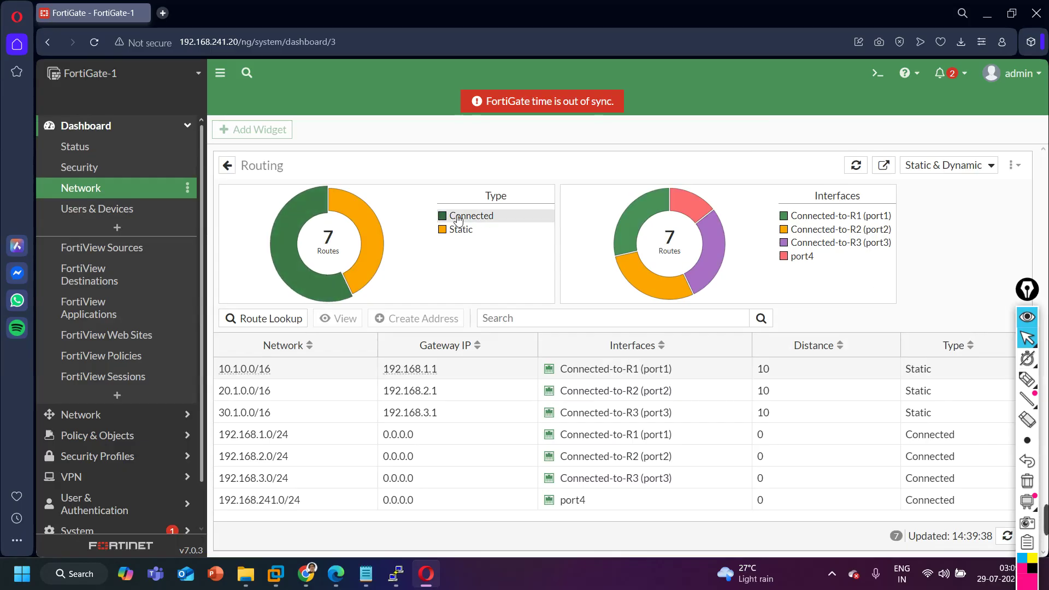
{"action": "mouse_move", "coordinate": [630, 224]}
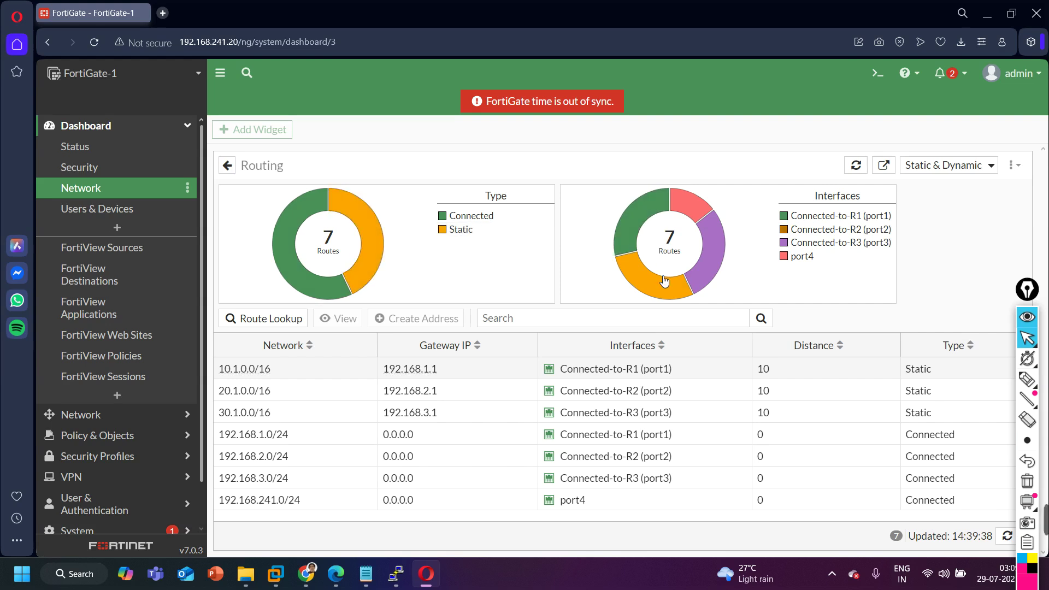
{"action": "mouse_move", "coordinate": [664, 284]}
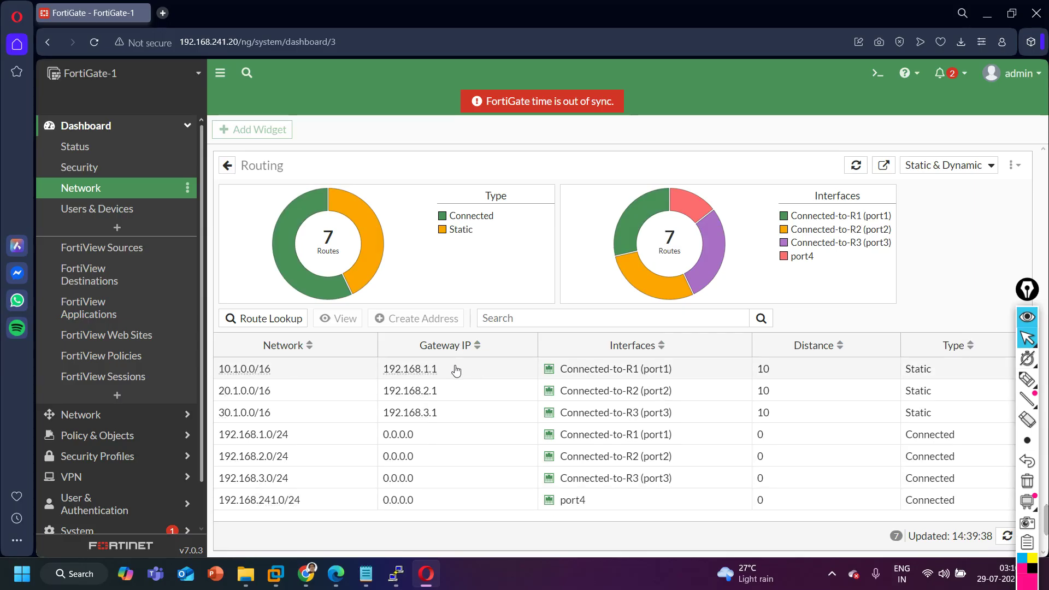
{"action": "mouse_move", "coordinate": [238, 374]}
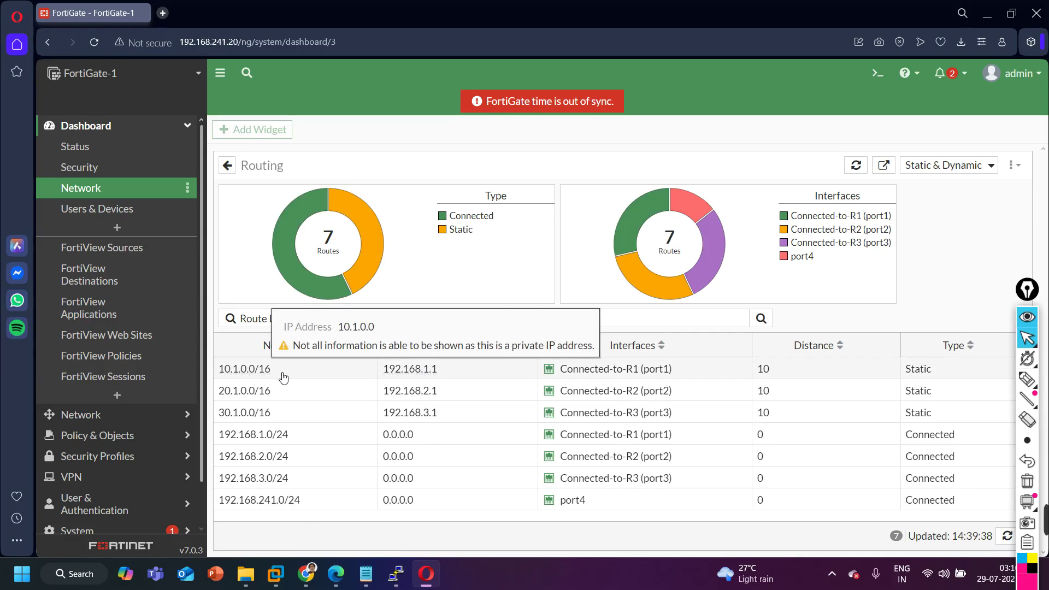
{"action": "mouse_move", "coordinate": [432, 369]}
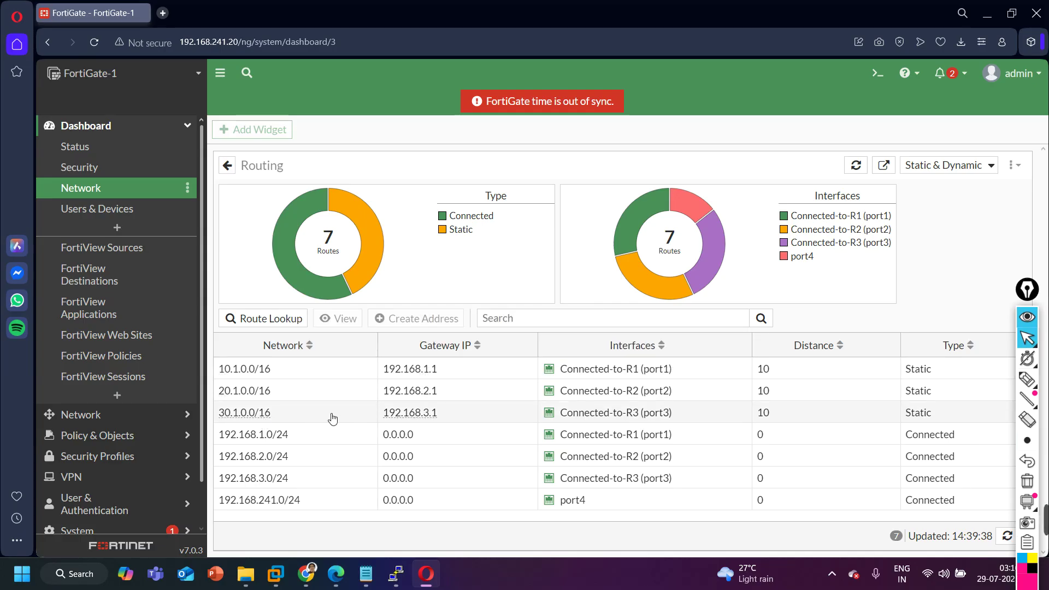
{"action": "left_click", "coordinate": [984, 15]}
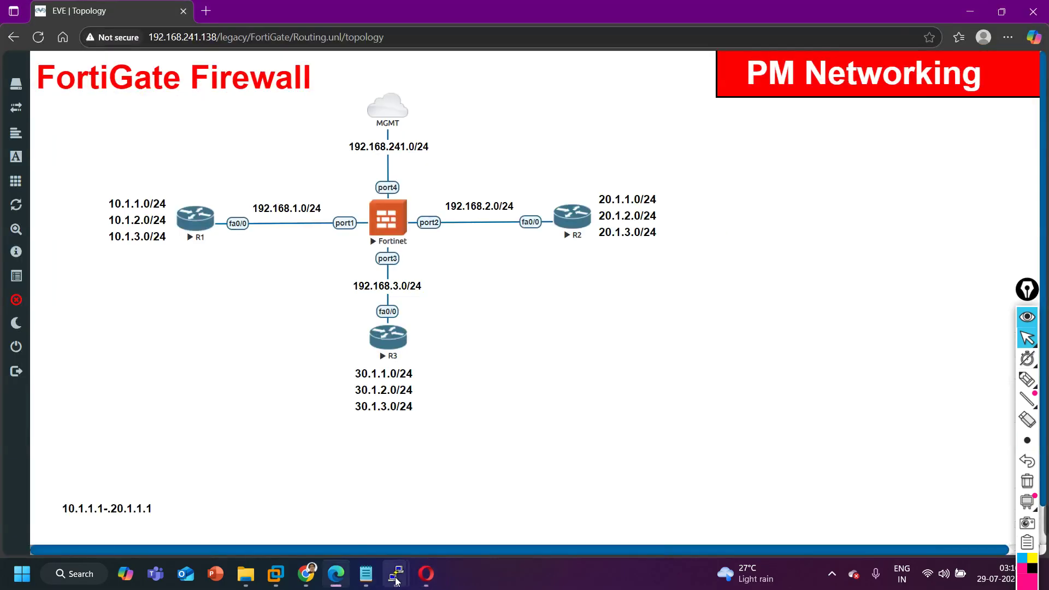
From R1, ping 20.1.1.1 with source 10.1.1.1.
{"action": "mouse_move", "coordinate": [396, 575]}
{"action": "left_click", "coordinate": [210, 510]}
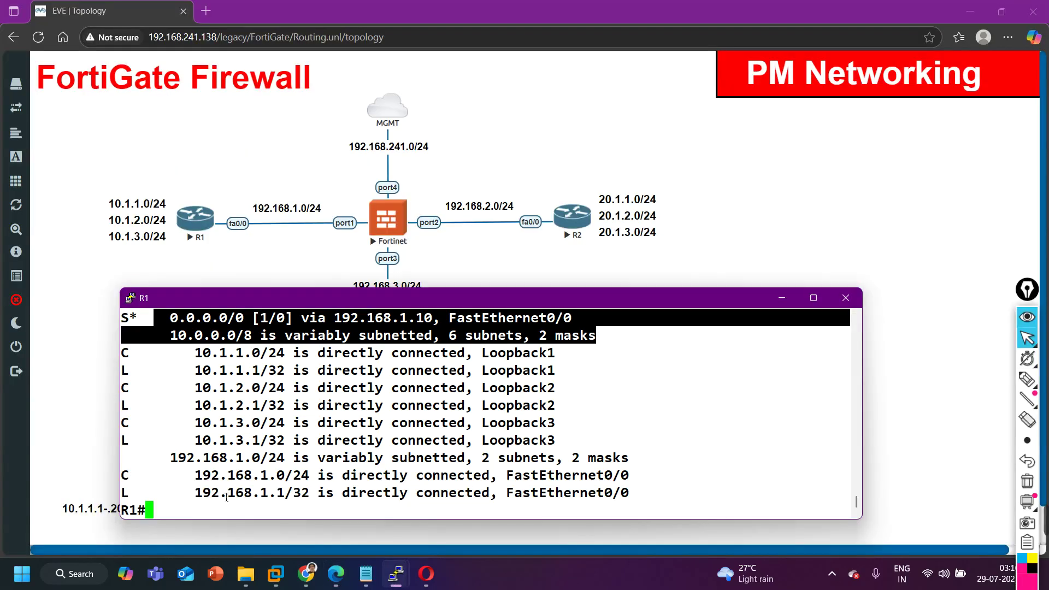
{"action": "type", "text": "ping 20.1.1.1 s"}
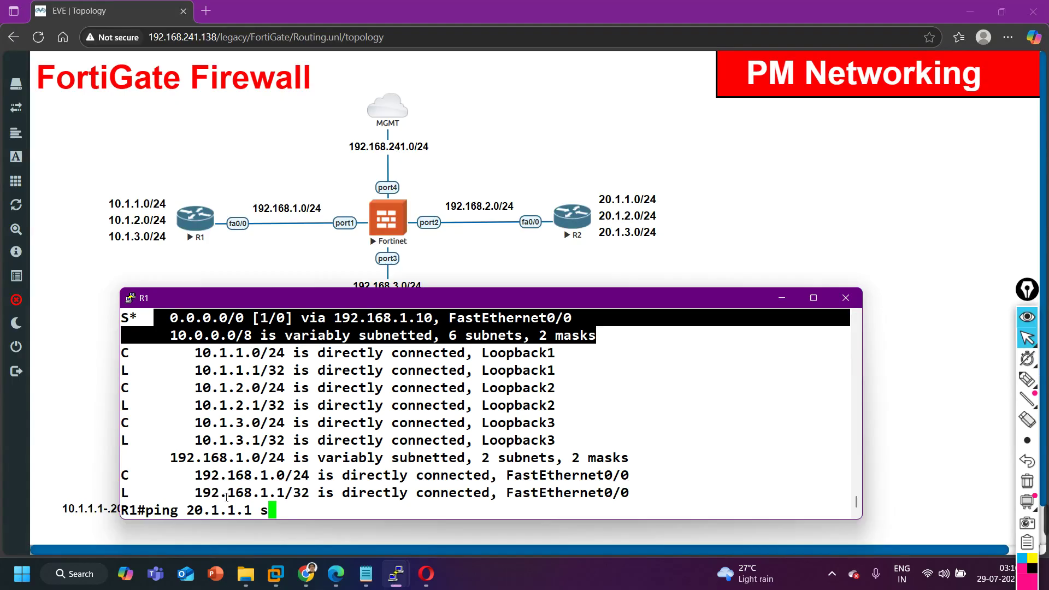
{"action": "type", "text": "o"}
{"action": "key", "text": "Tab"}
{"action": "type", "text": "10.1.1.1"}
{"action": "key", "text": "Return"}
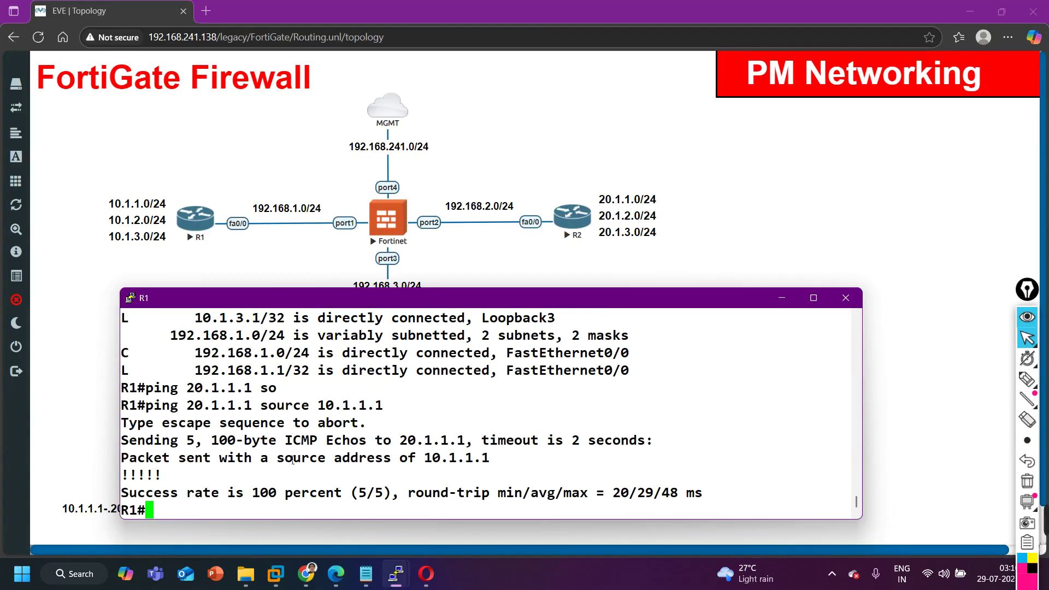
Ping 30.1.1.1 from source 10.1.1.1, then minimize the R1 console to view the topology.
{"action": "key", "text": "Return"}
{"action": "key", "text": "Return"}
{"action": "key", "text": "Return"}
{"action": "key", "text": "Return"}
{"action": "key", "text": "Return"}
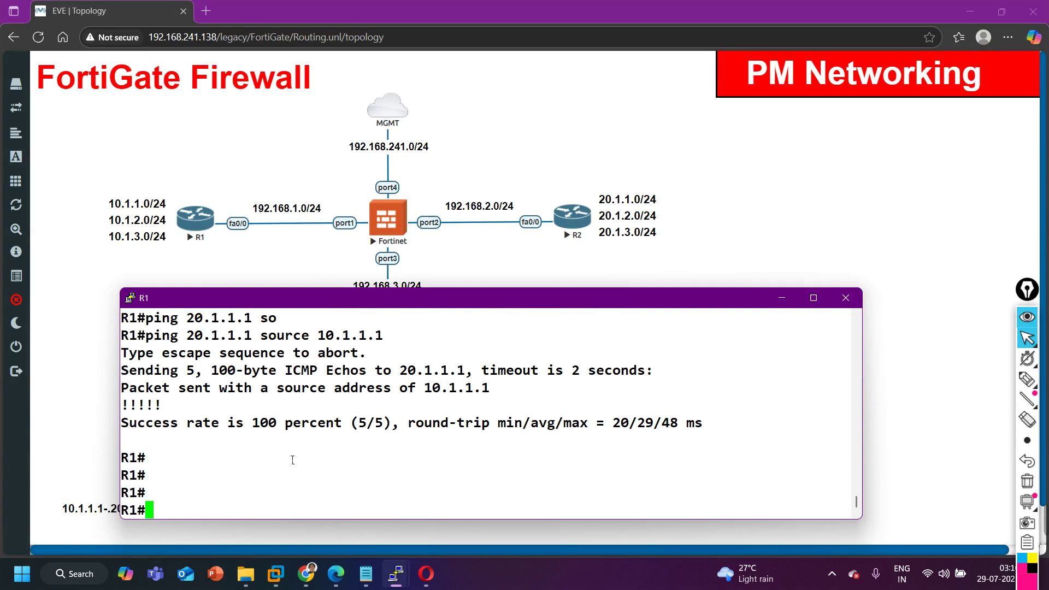
{"action": "type", "text": "PING 3"}
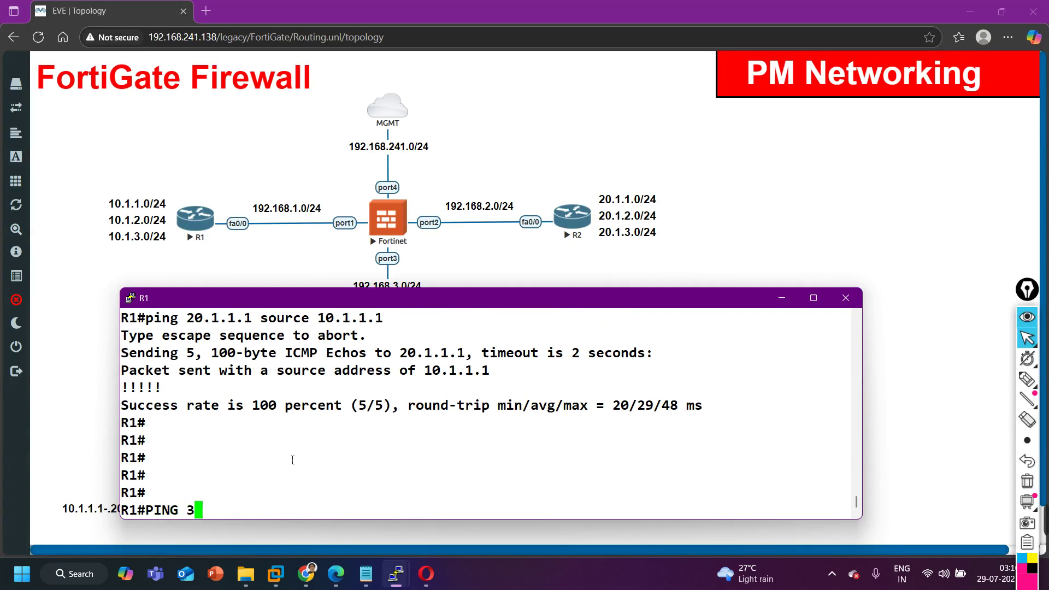
{"action": "type", "text": "0.1.1.1 SO"}
{"action": "key", "text": "Tab"}
{"action": "type", "text": "10.1.1.1"}
{"action": "key", "text": "Return"}
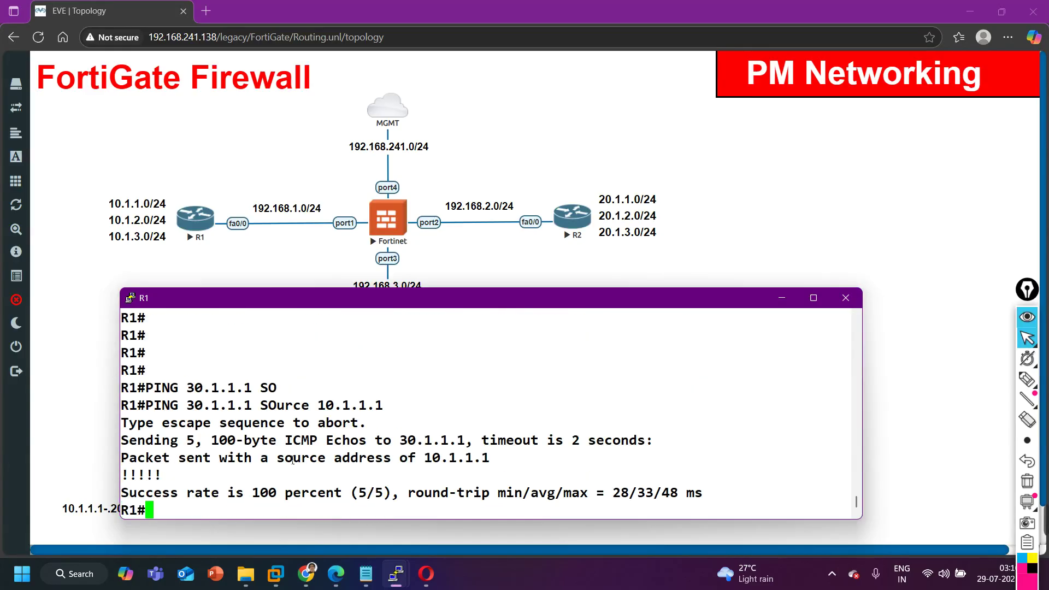
{"action": "left_click", "coordinate": [782, 298]}
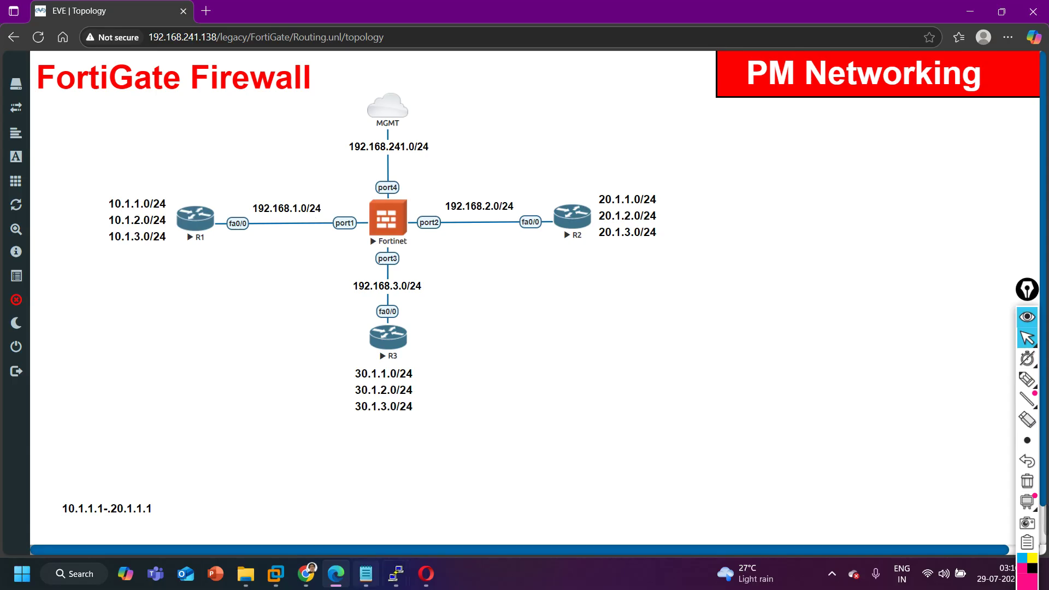
{"action": "left_click", "coordinate": [426, 574]}
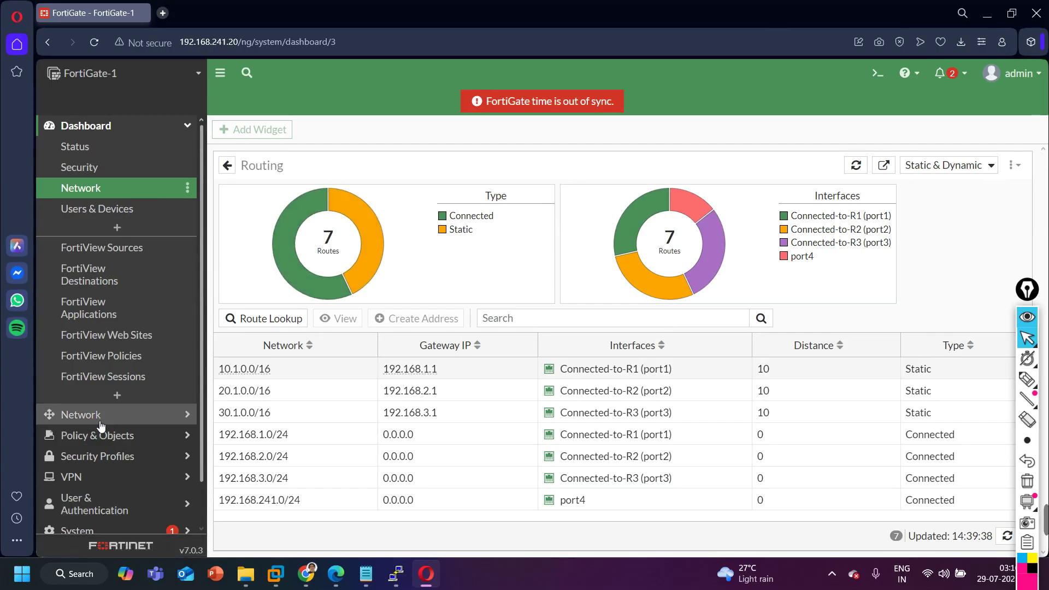
In Firewall Policy, delete the Port1-to-Port2, Port1-to-Port3 and Port3-to-Port2 policies.
{"action": "left_click", "coordinate": [131, 127]}
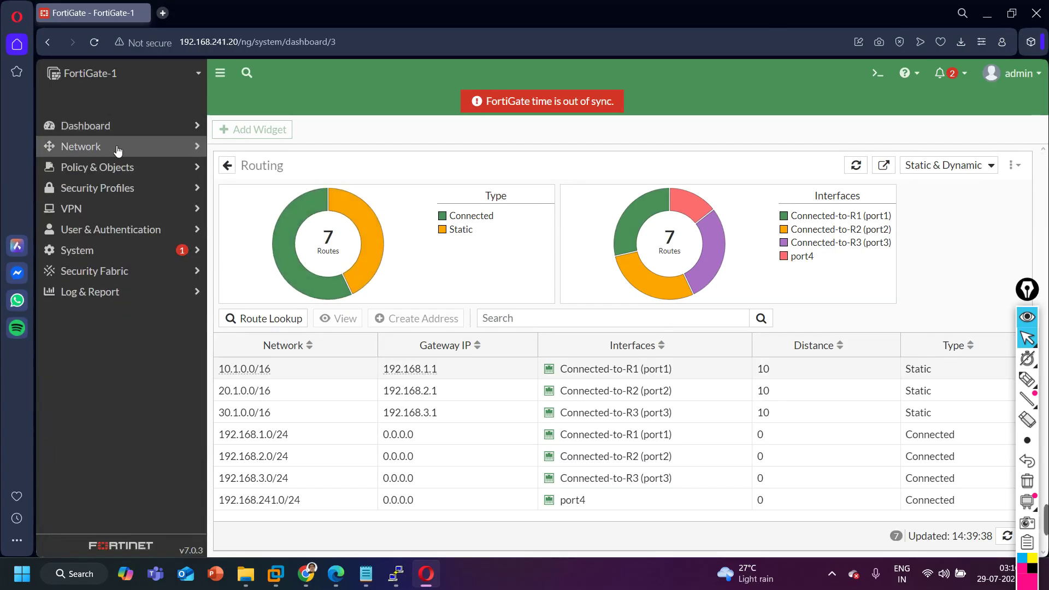
{"action": "left_click", "coordinate": [112, 173]}
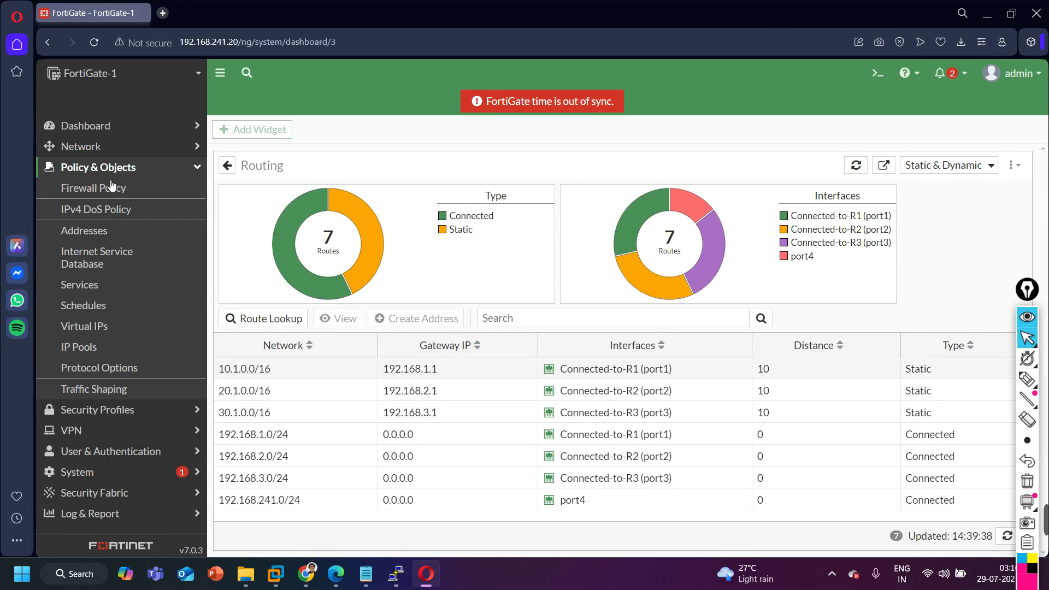
{"action": "left_click", "coordinate": [110, 188]}
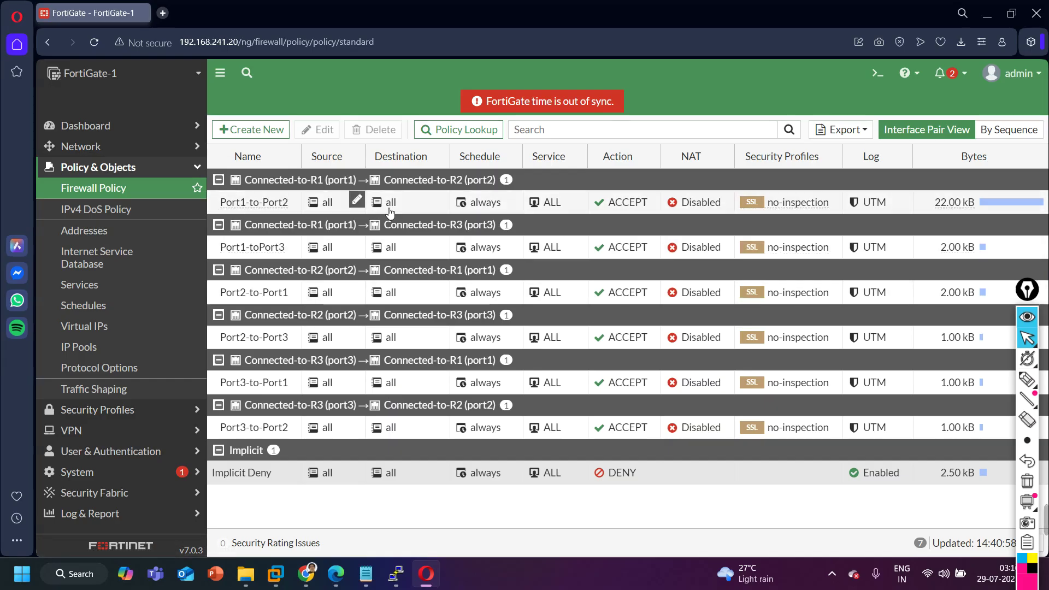
{"action": "right_click", "coordinate": [323, 199]}
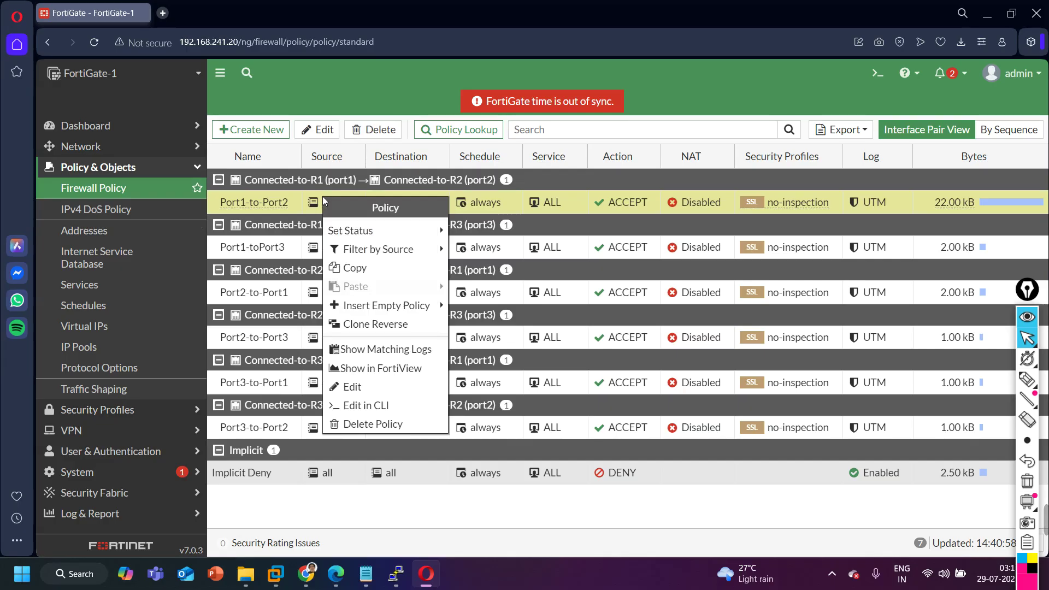
{"action": "left_click", "coordinate": [367, 425]}
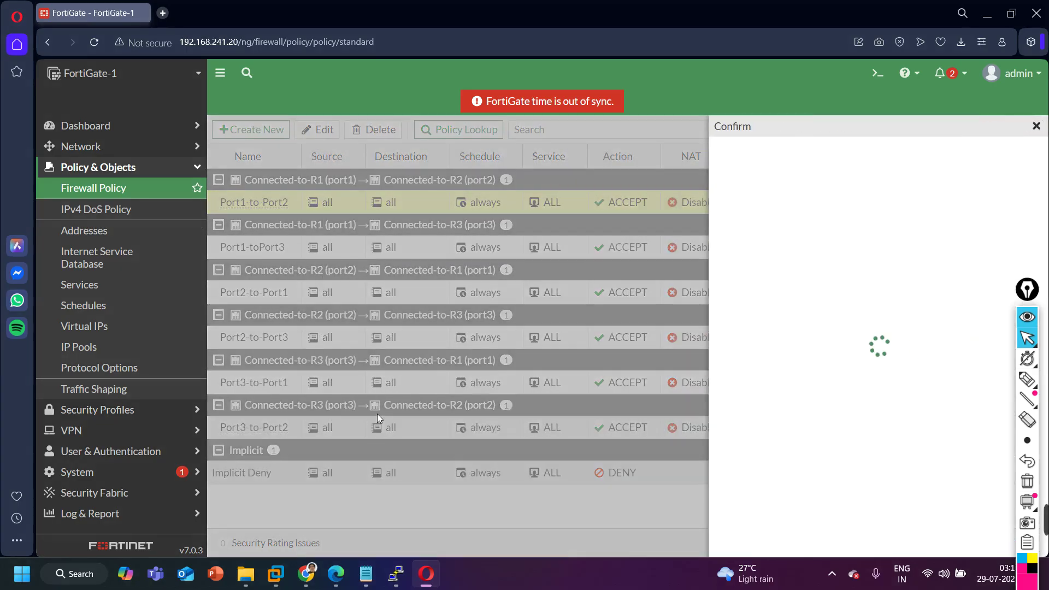
{"action": "left_click", "coordinate": [840, 542]}
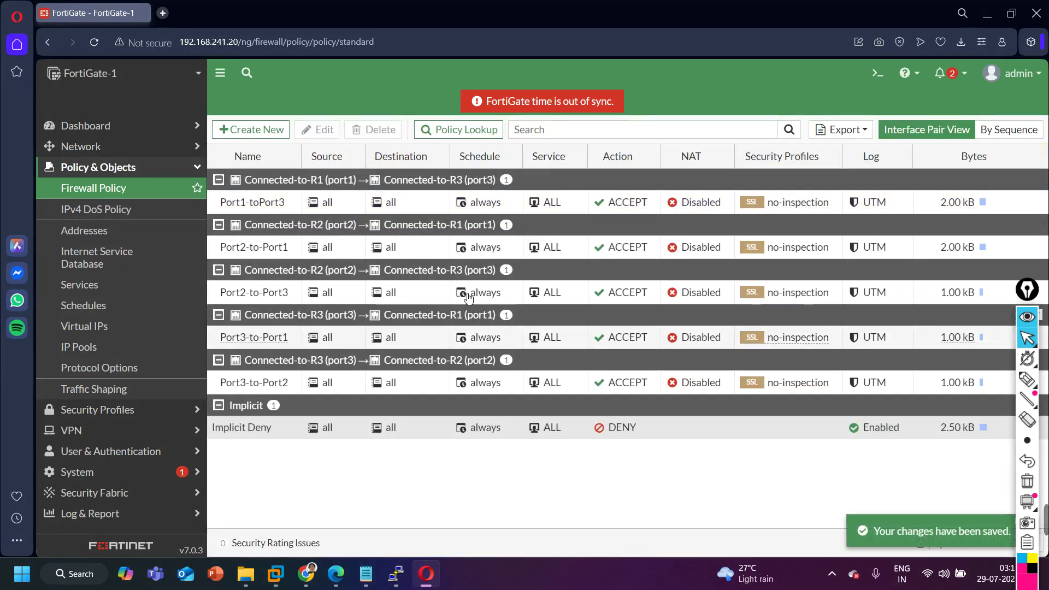
{"action": "left_click", "coordinate": [258, 207]}
{"action": "right_click", "coordinate": [258, 206]}
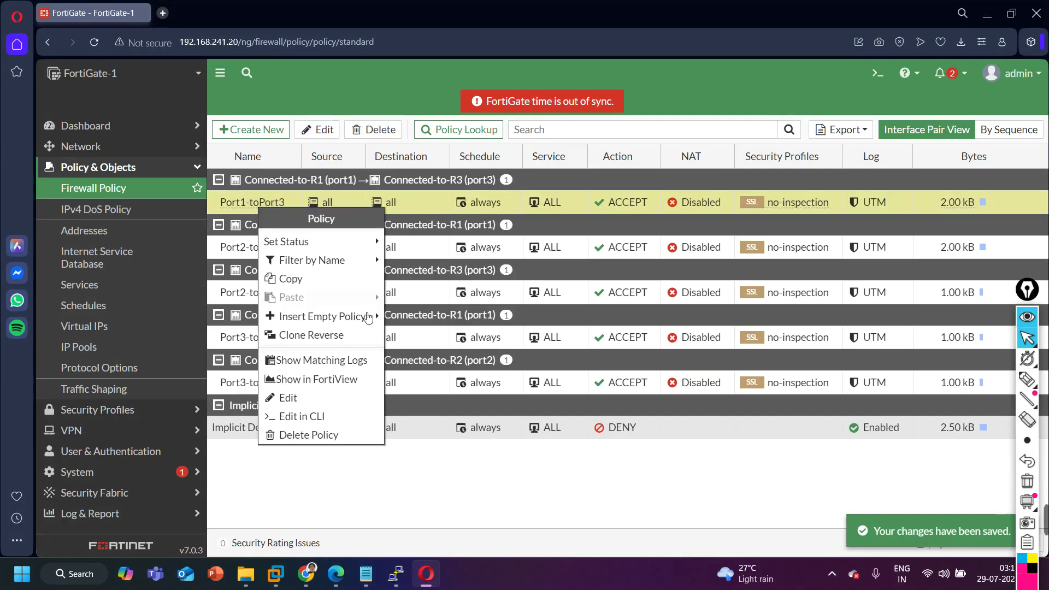
{"action": "left_click", "coordinate": [308, 435]}
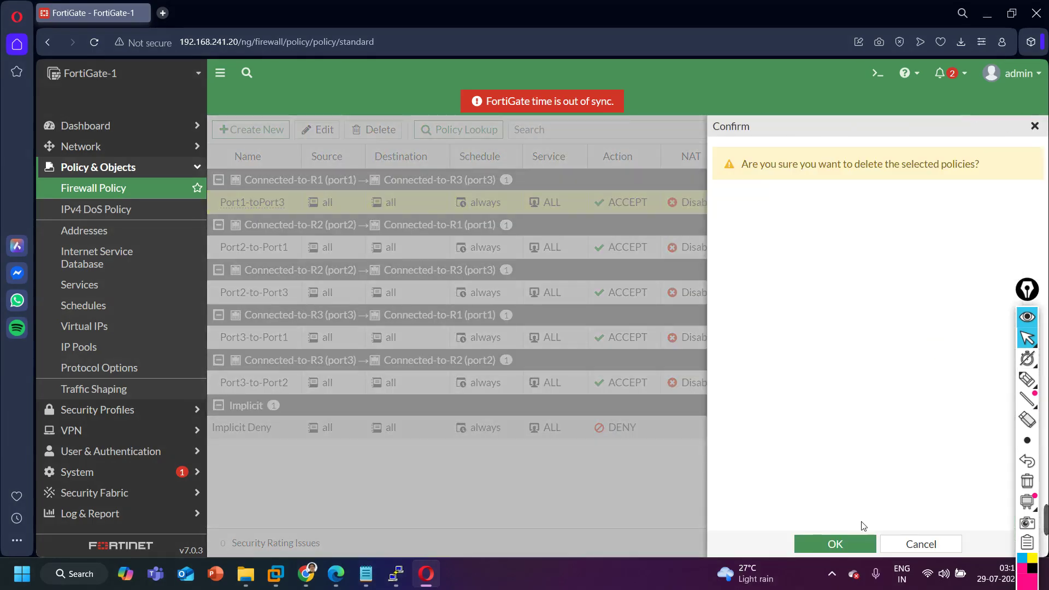
{"action": "left_click", "coordinate": [867, 543]}
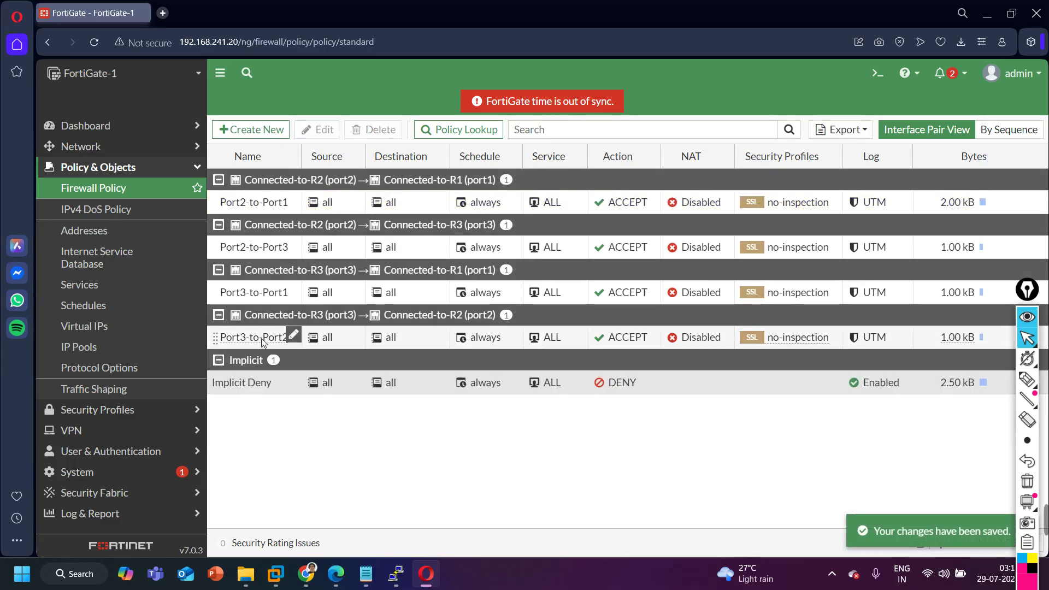
{"action": "left_click", "coordinate": [262, 340]}
{"action": "right_click", "coordinate": [262, 339]}
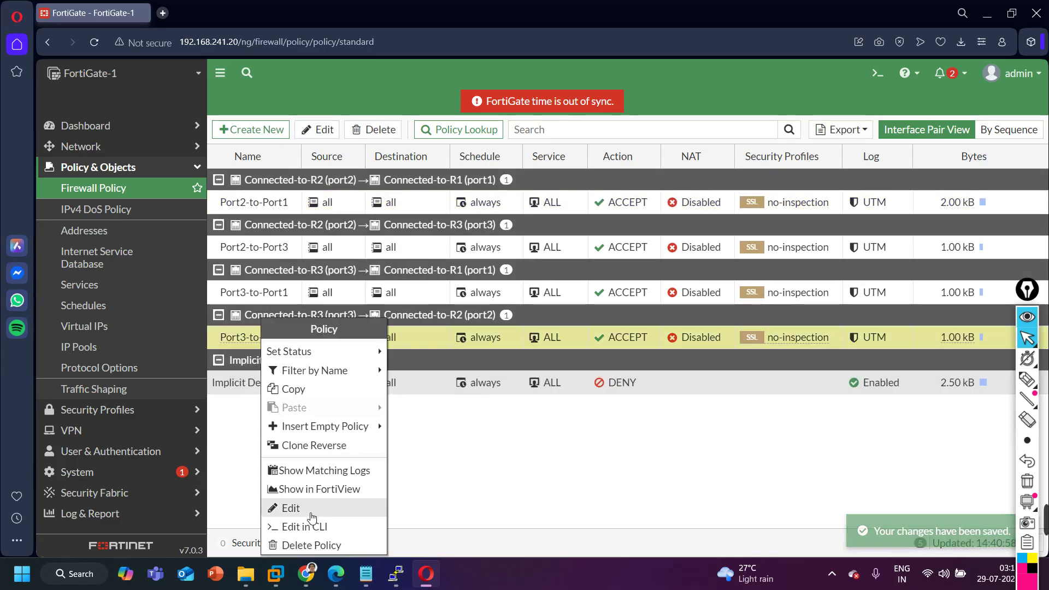
{"action": "left_click", "coordinate": [310, 546]}
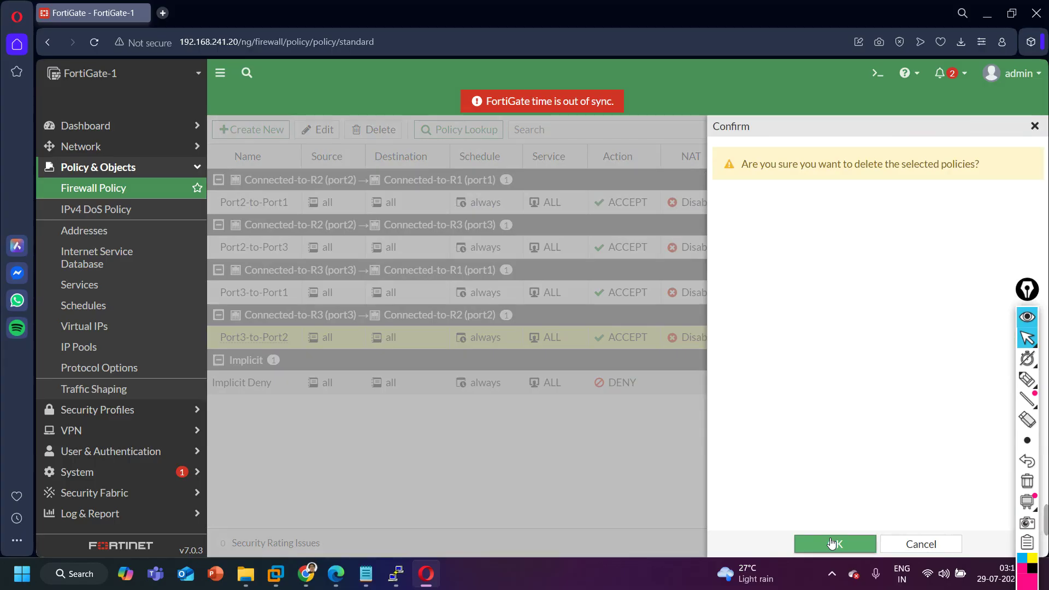
{"action": "left_click", "coordinate": [832, 543]}
Delete the Port2-to-Port1, Port2-to-Port3 and Port3-to-Port1 policies, leaving only Implicit Deny.
{"action": "left_click", "coordinate": [264, 207]}
{"action": "right_click", "coordinate": [265, 206]}
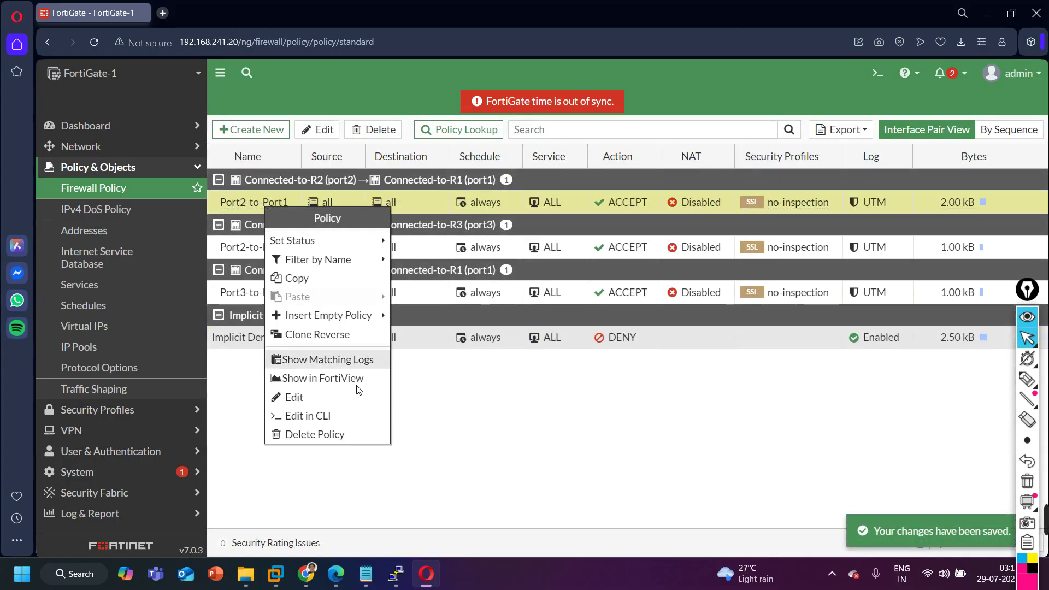
{"action": "left_click", "coordinate": [315, 435]}
{"action": "left_click", "coordinate": [832, 543]}
{"action": "right_click", "coordinate": [336, 196]}
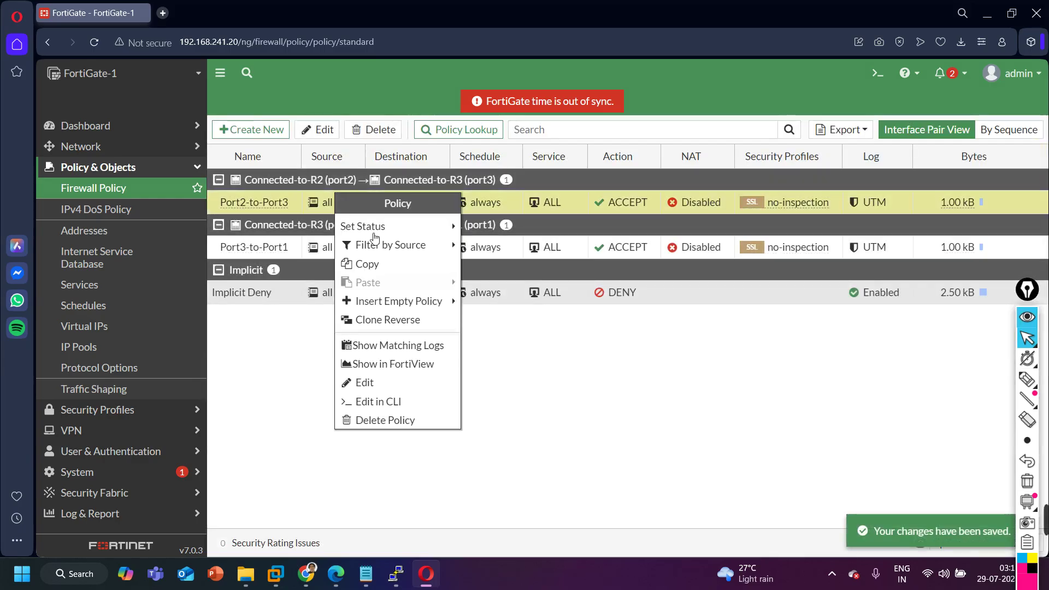
{"action": "left_click", "coordinate": [391, 426]}
{"action": "left_click", "coordinate": [821, 536]}
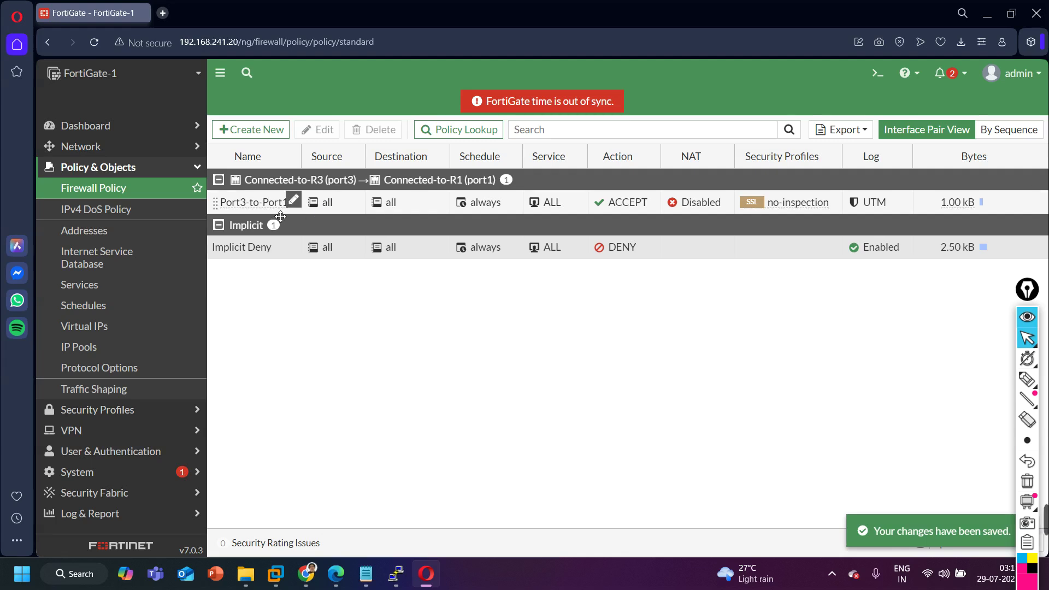
{"action": "right_click", "coordinate": [260, 202]}
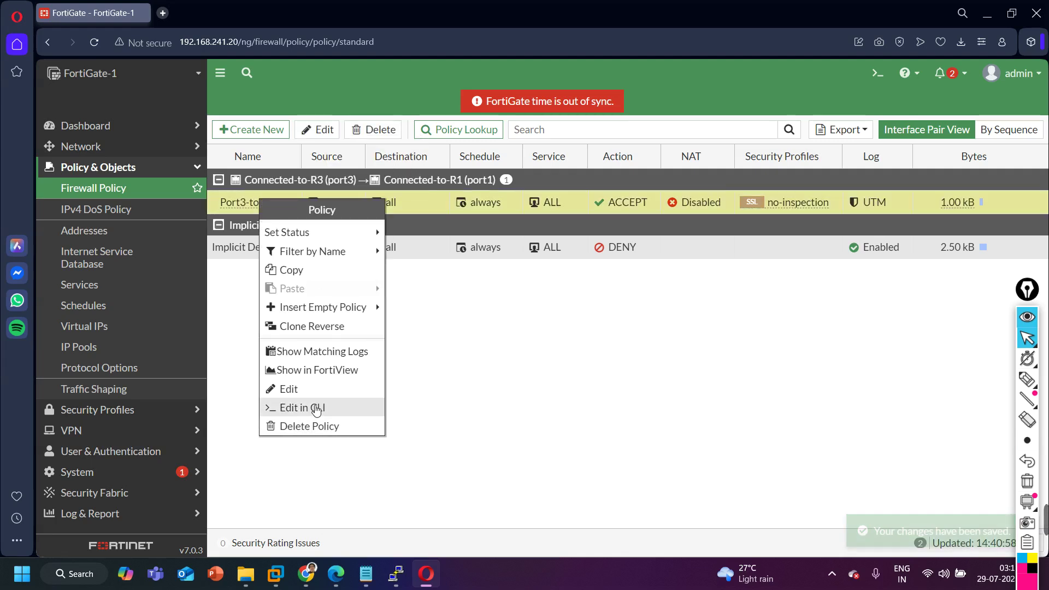
{"action": "left_click", "coordinate": [314, 427]}
{"action": "left_click", "coordinate": [825, 541]}
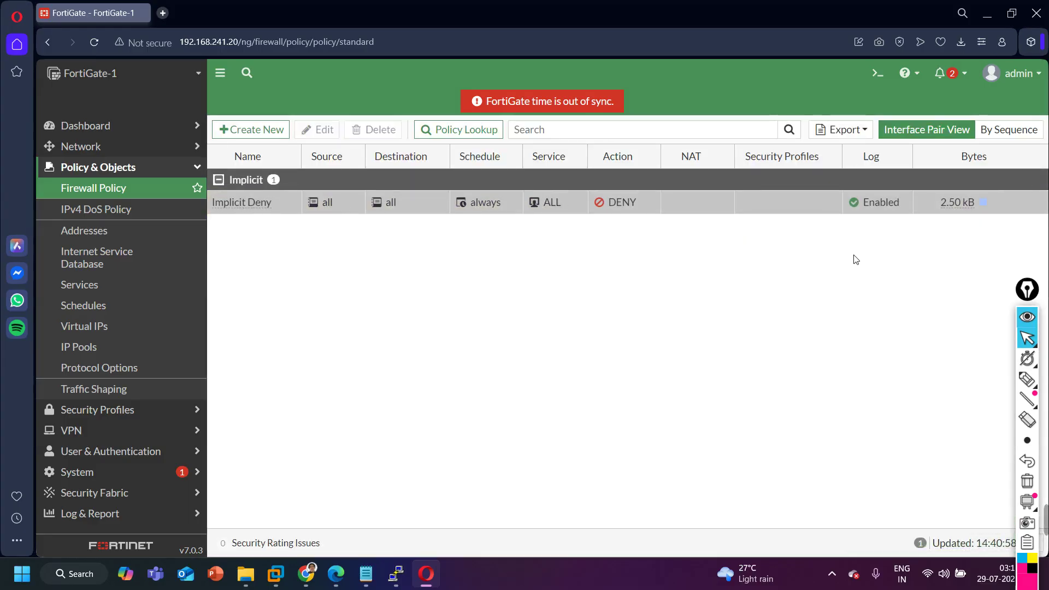
{"action": "left_click", "coordinate": [988, 17]}
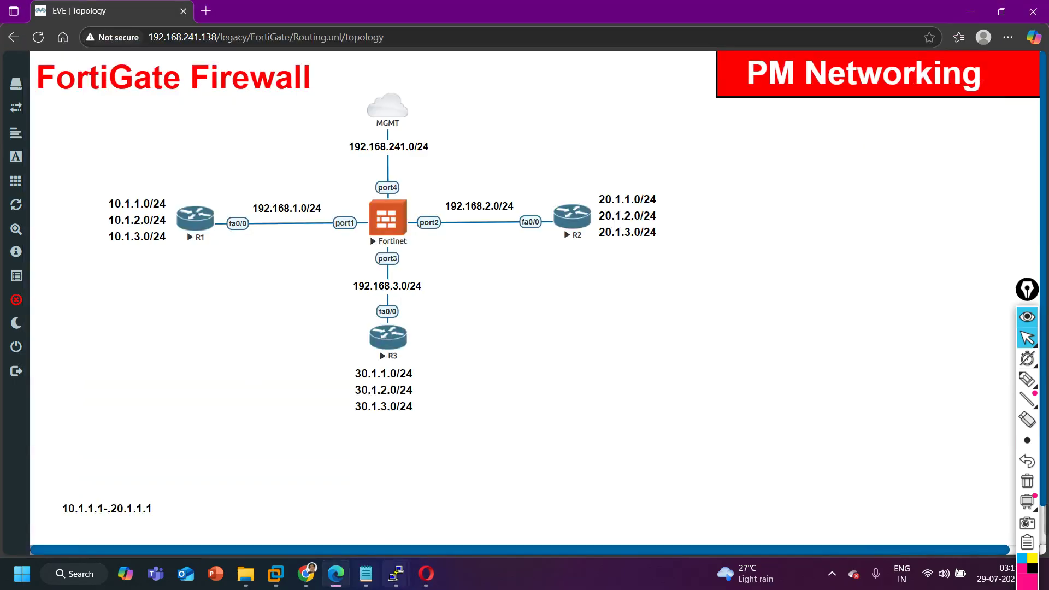
Rerun R1's ping from 10.1.1.1 to 30.1.1.1, which now times out.
{"action": "mouse_move", "coordinate": [396, 574]}
{"action": "left_click", "coordinate": [305, 525]}
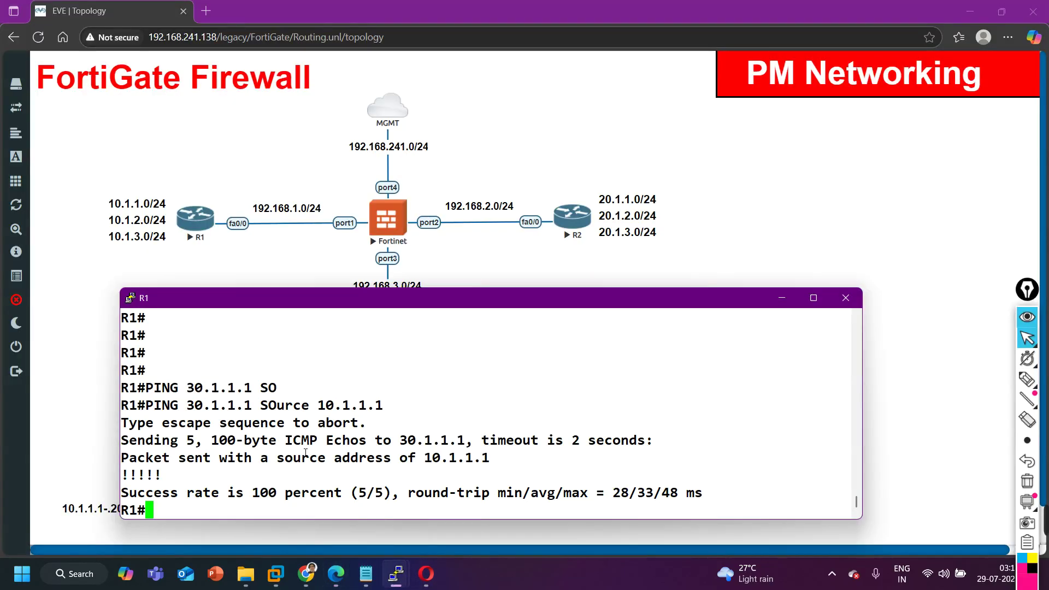
{"action": "key", "text": "Up"}
{"action": "key", "text": "Return"}
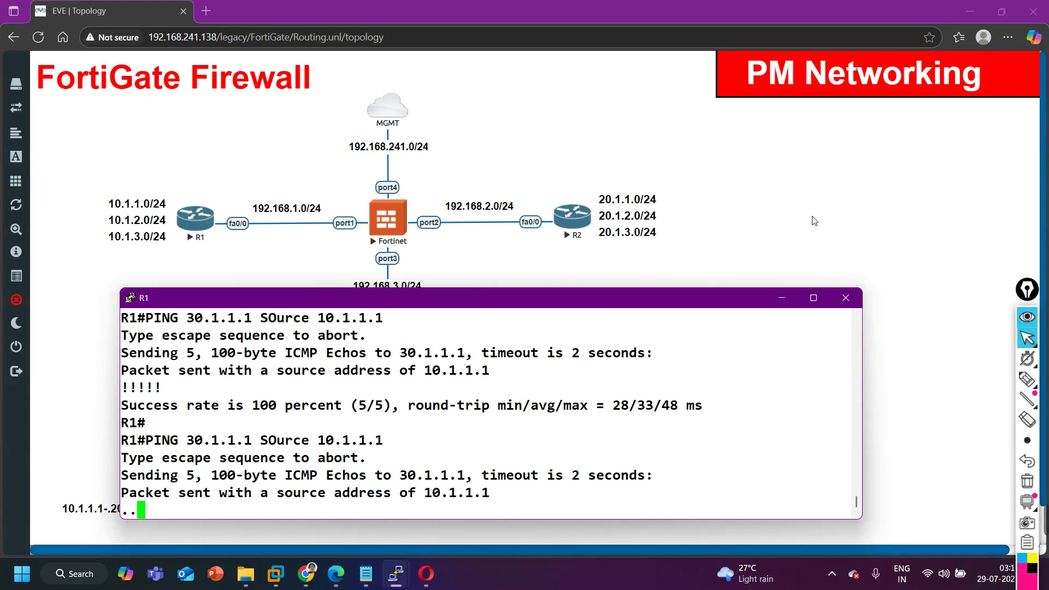
{"action": "left_click", "coordinate": [783, 301]}
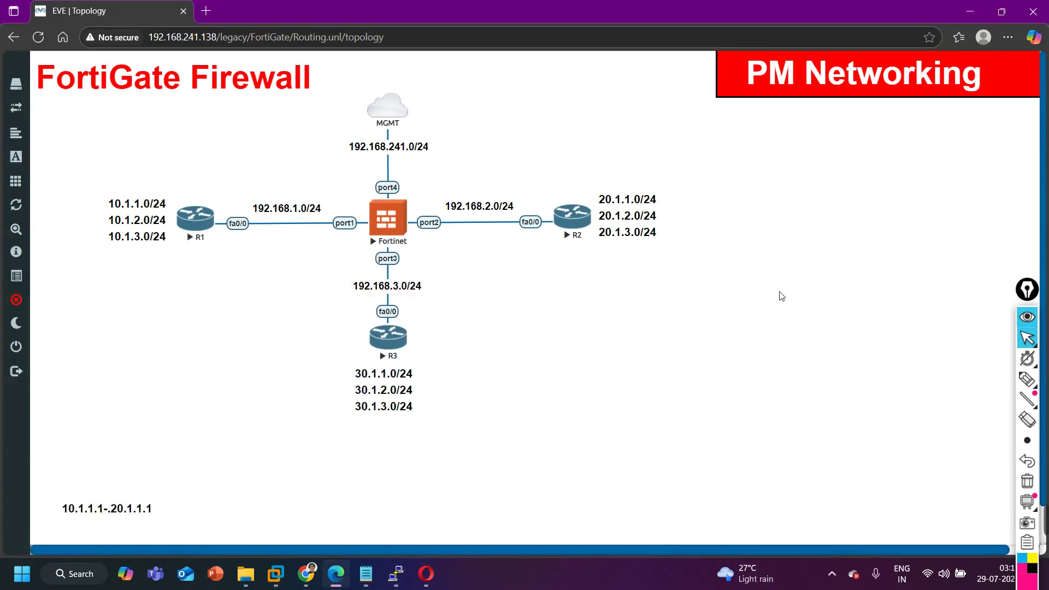
Draft a new policy named Allow-All with incoming interface Connected-to-R1 (port1), then discard it.
{"action": "left_click", "coordinate": [427, 582]}
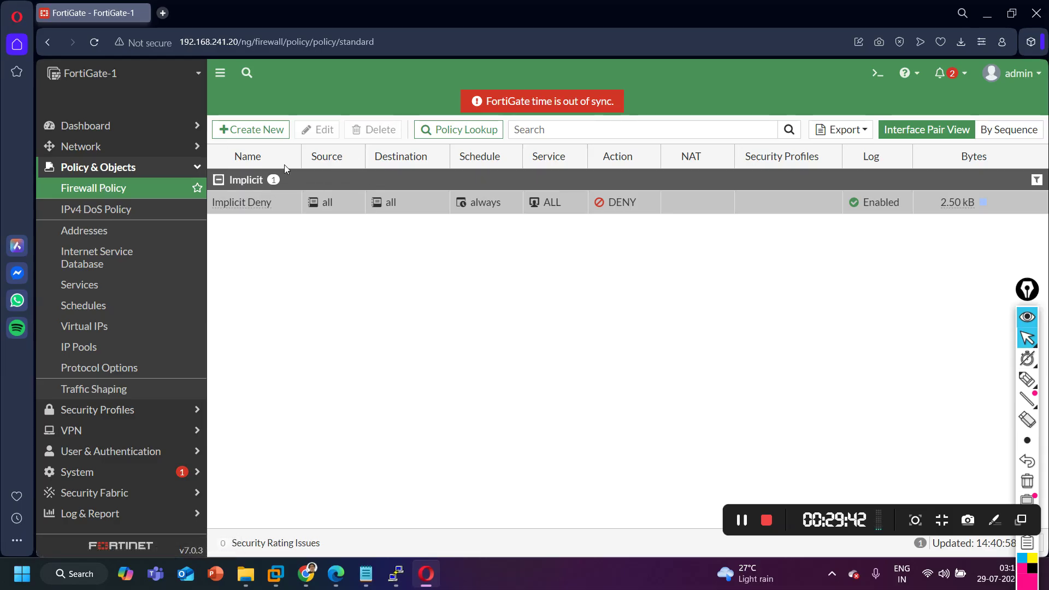
{"action": "left_click", "coordinate": [256, 129]}
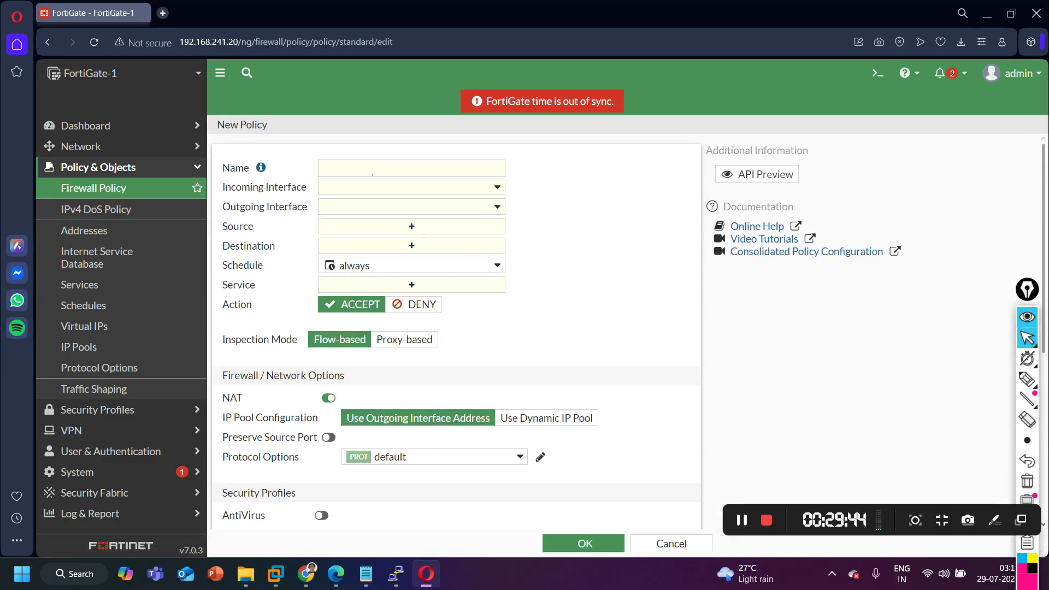
{"action": "left_click", "coordinate": [399, 165]}
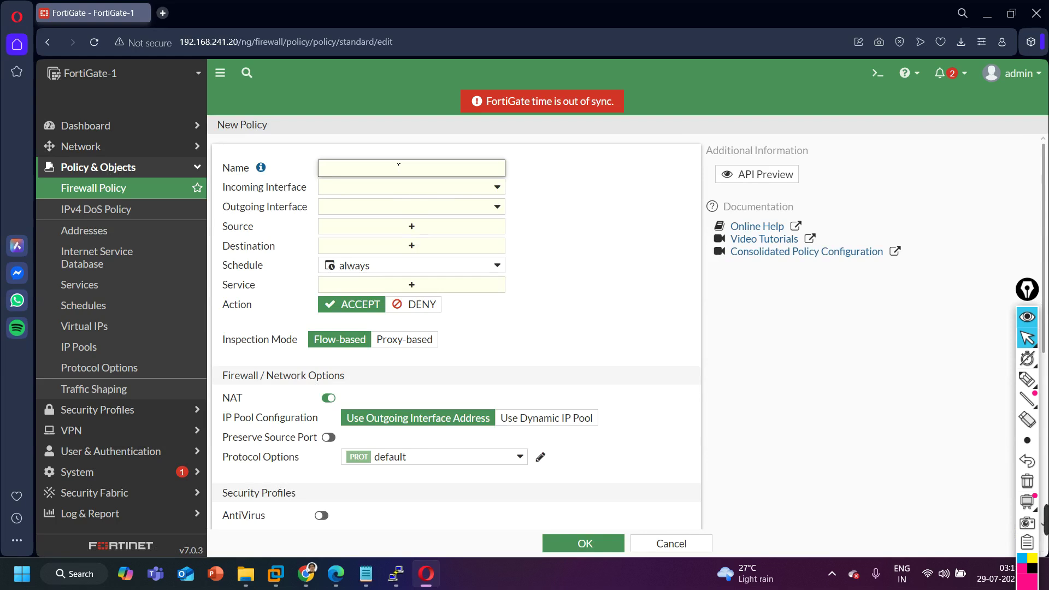
{"action": "type", "text": "Alloww"}
{"action": "key", "text": "BackSpace"}
{"action": "type", "text": "-All"}
{"action": "left_click", "coordinate": [390, 188]}
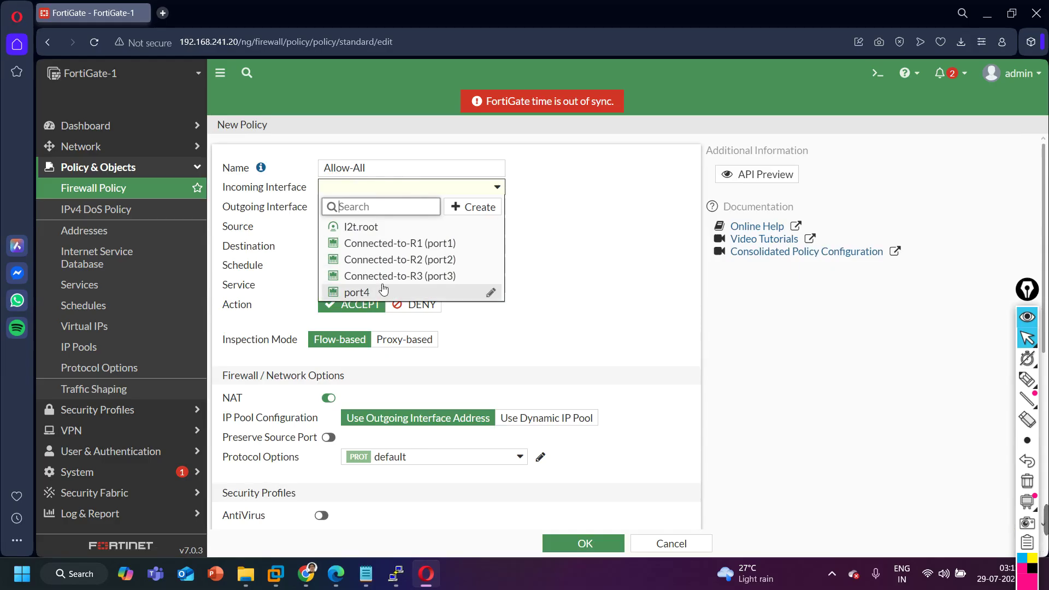
{"action": "left_click", "coordinate": [403, 245]}
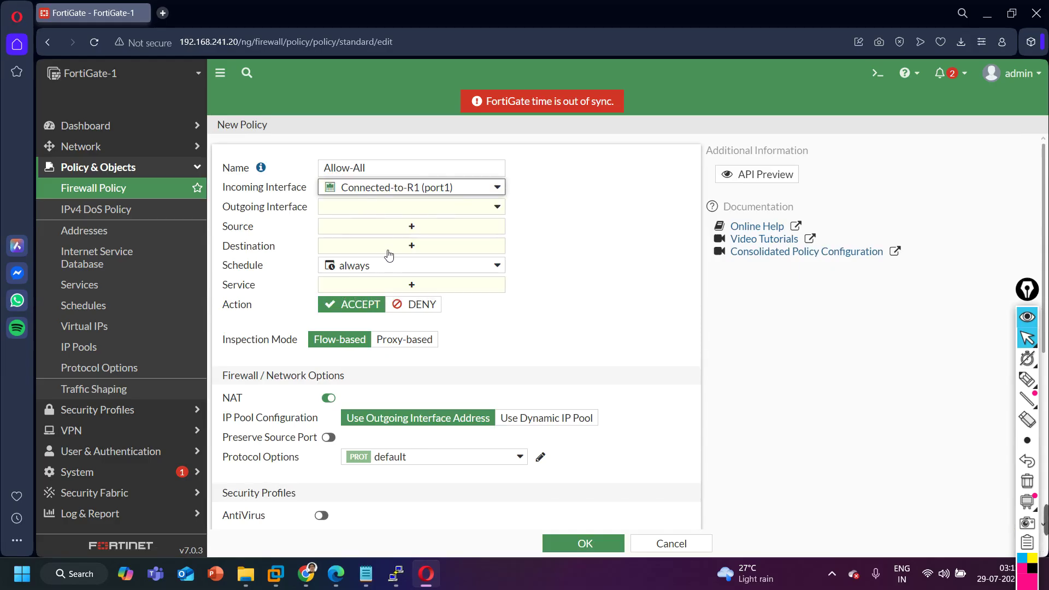
{"action": "left_click", "coordinate": [673, 542]}
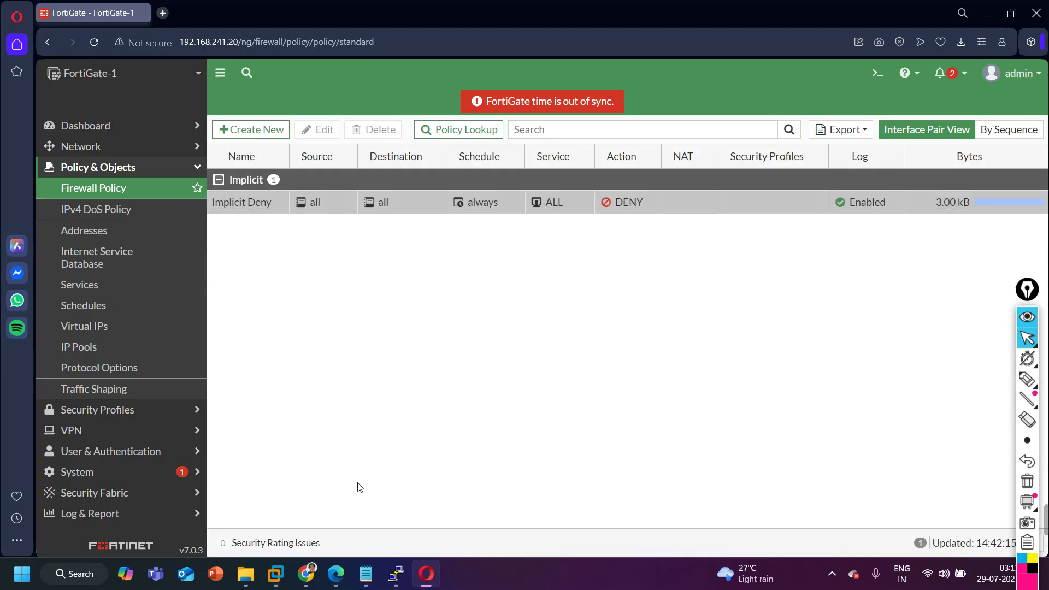
Turn on Multiple Interface Policies under Feature Visibility's Additional Features and apply the change.
{"action": "left_click", "coordinate": [121, 480]}
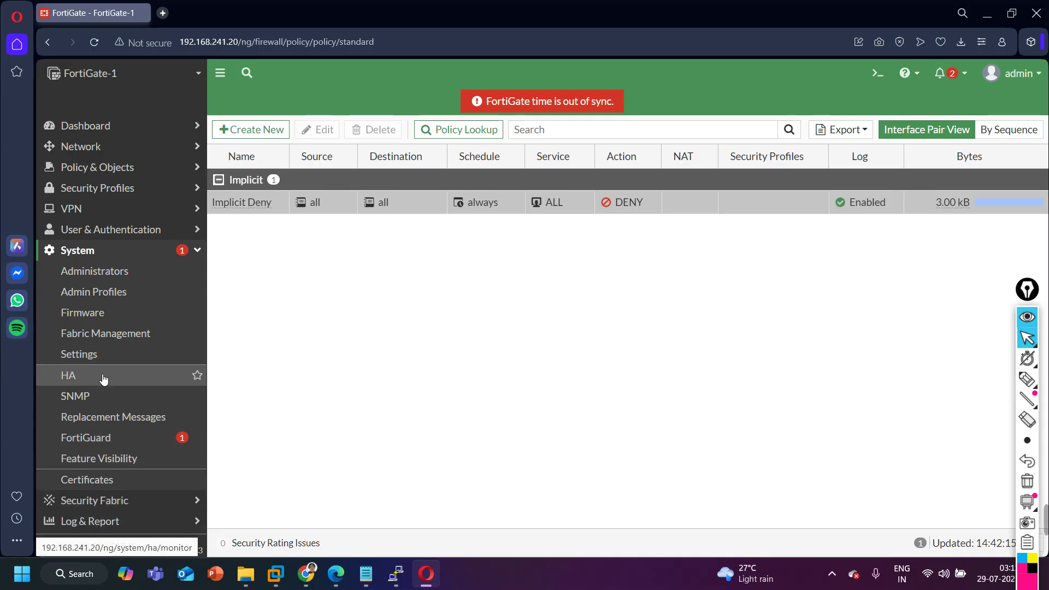
{"action": "left_click", "coordinate": [113, 460]}
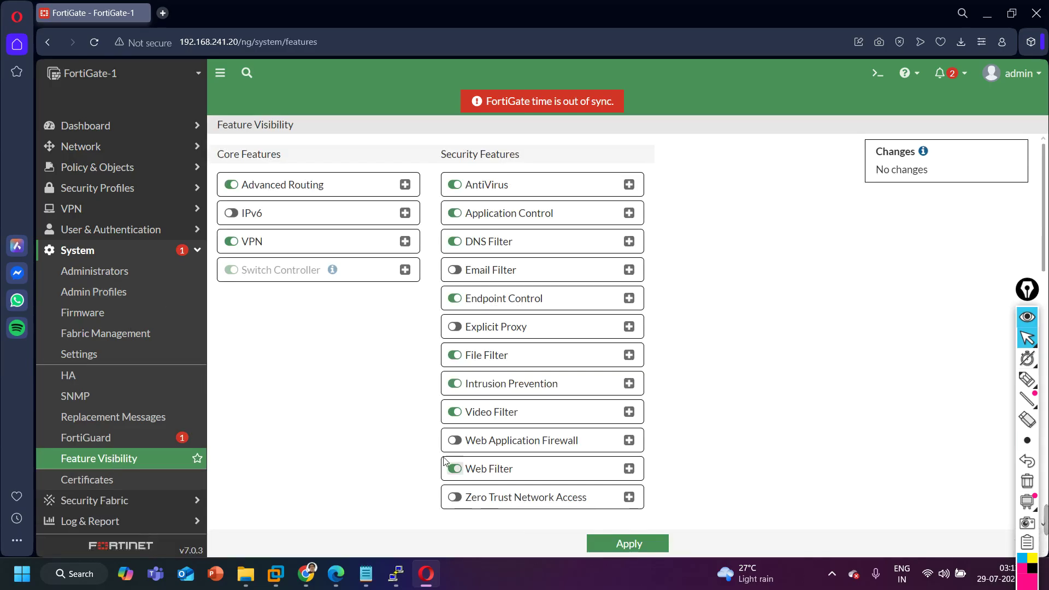
{"action": "scroll", "coordinate": [378, 397], "scroll_direction": "down", "scroll_amount": 3}
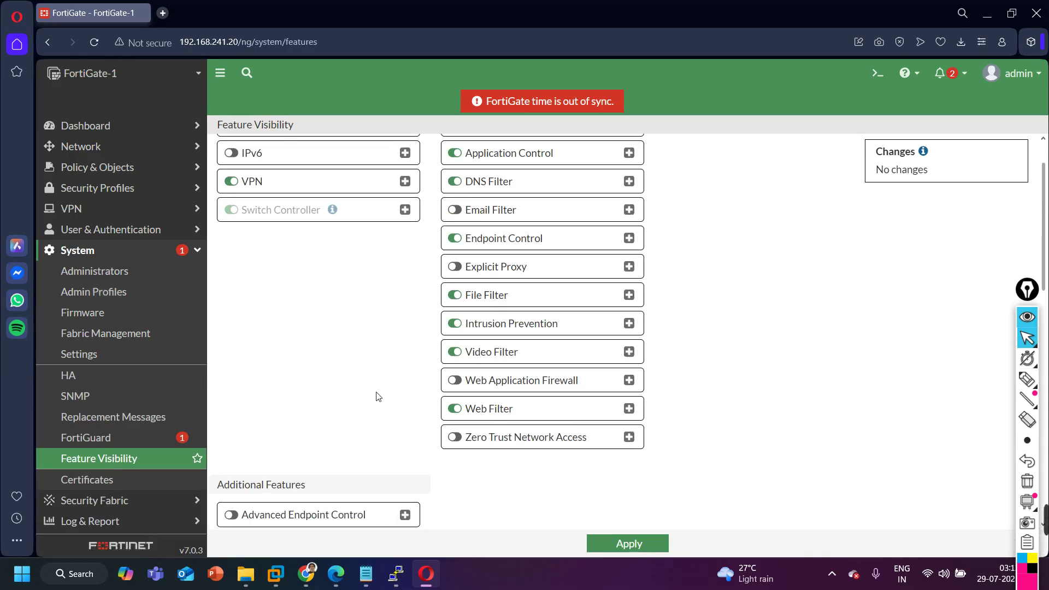
{"action": "scroll", "coordinate": [467, 441], "scroll_direction": "down", "scroll_amount": 4}
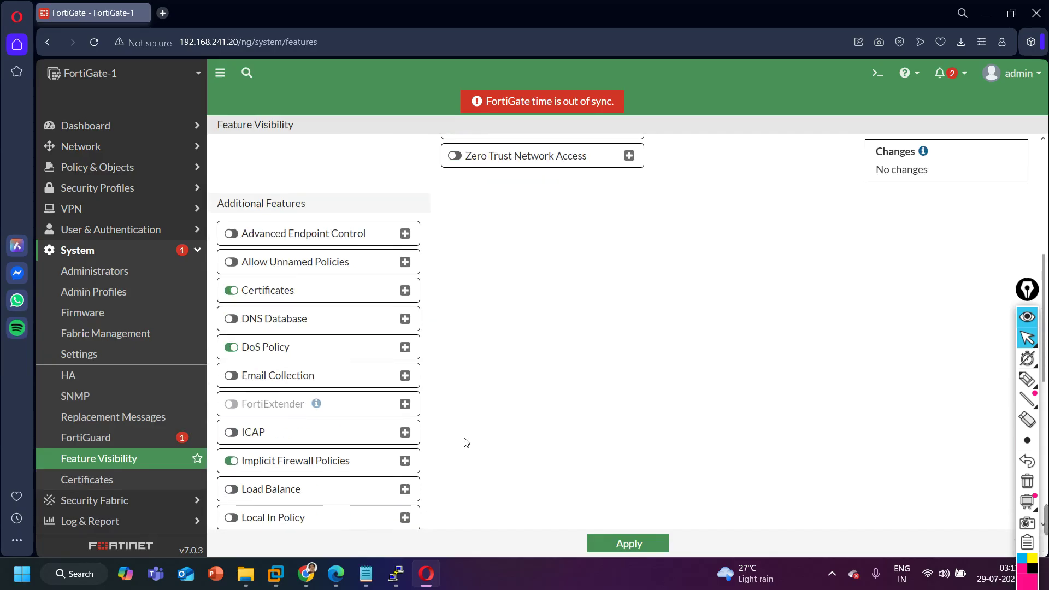
{"action": "scroll", "coordinate": [287, 328], "scroll_direction": "down", "scroll_amount": 3}
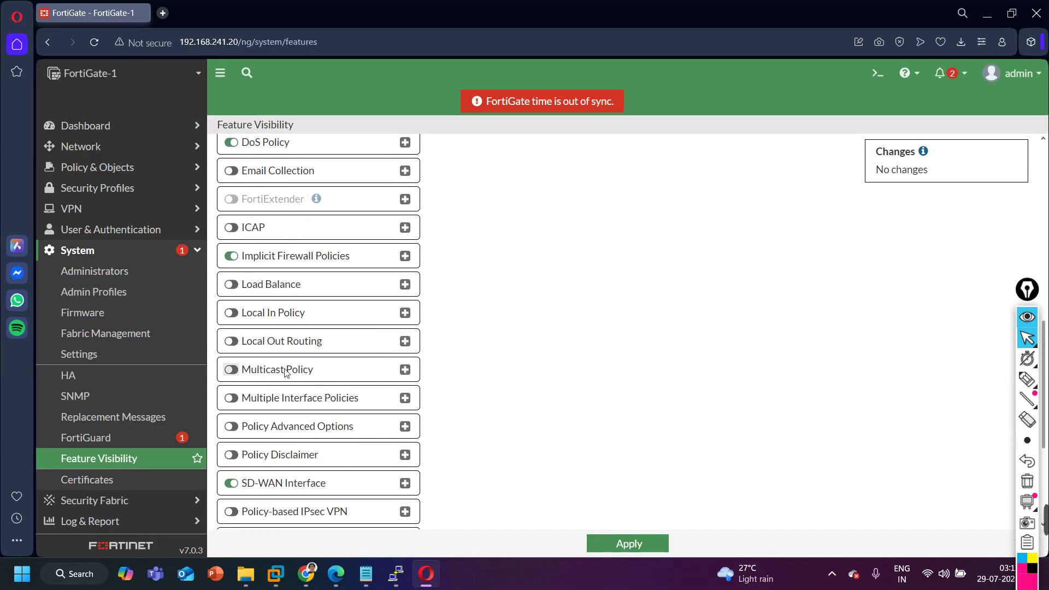
{"action": "left_click", "coordinate": [232, 398]}
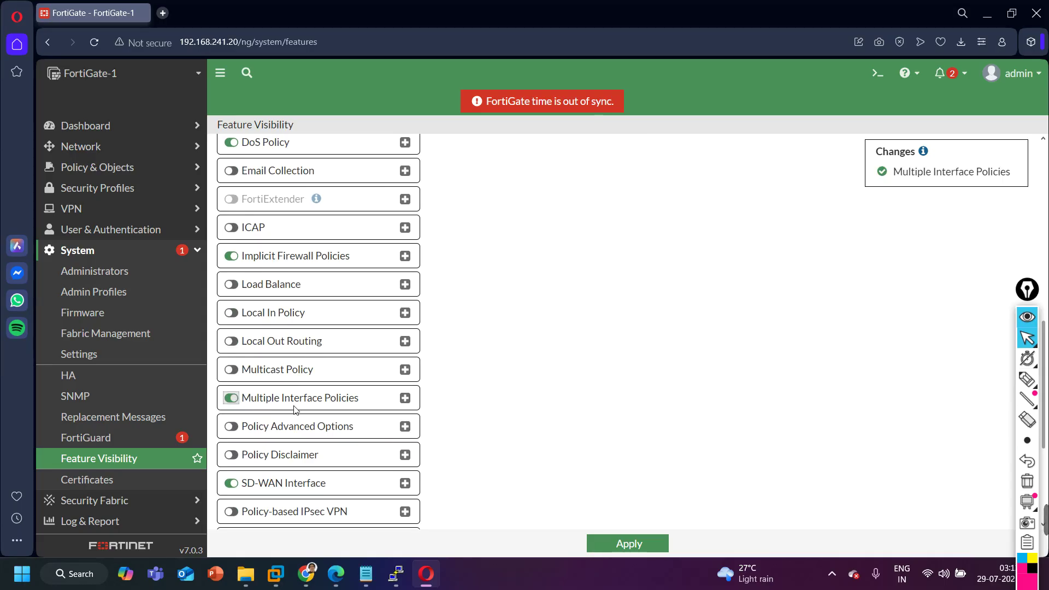
{"action": "left_click", "coordinate": [642, 545]}
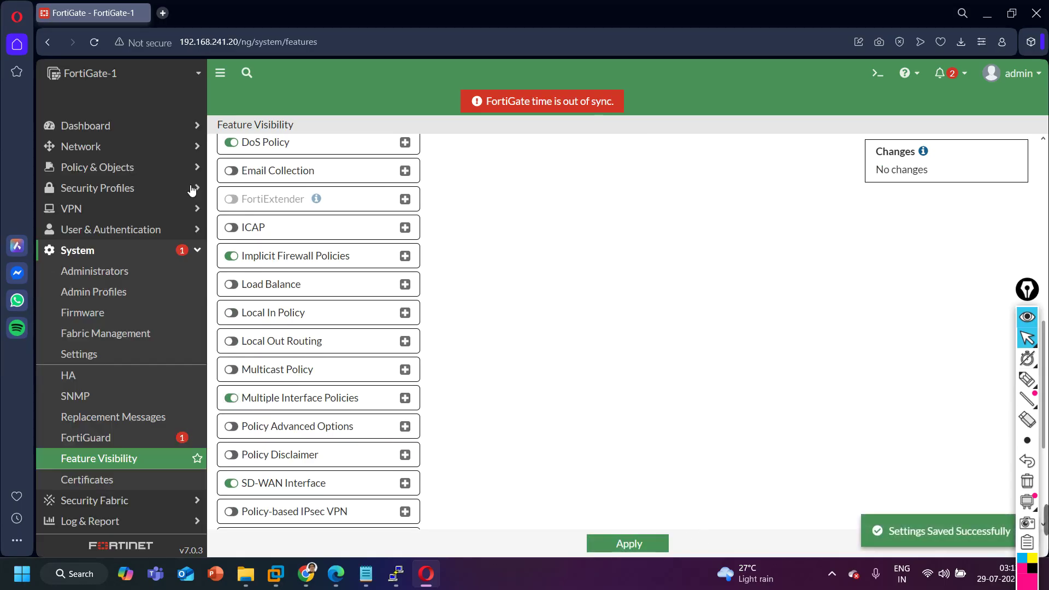
{"action": "left_click", "coordinate": [125, 167]}
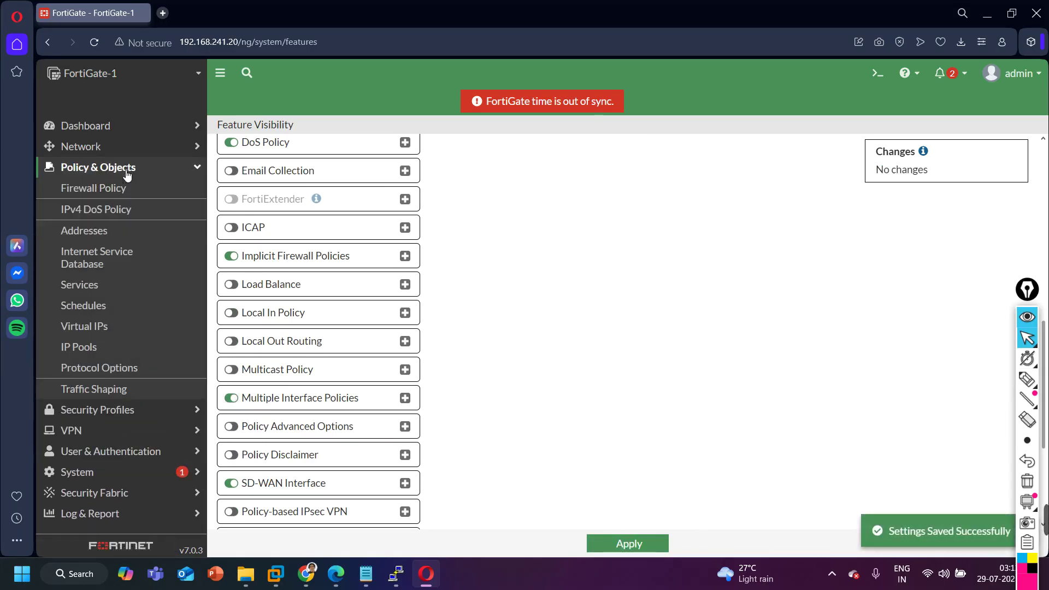
Create a new firewall policy named Allow-All.
{"action": "left_click", "coordinate": [123, 191]}
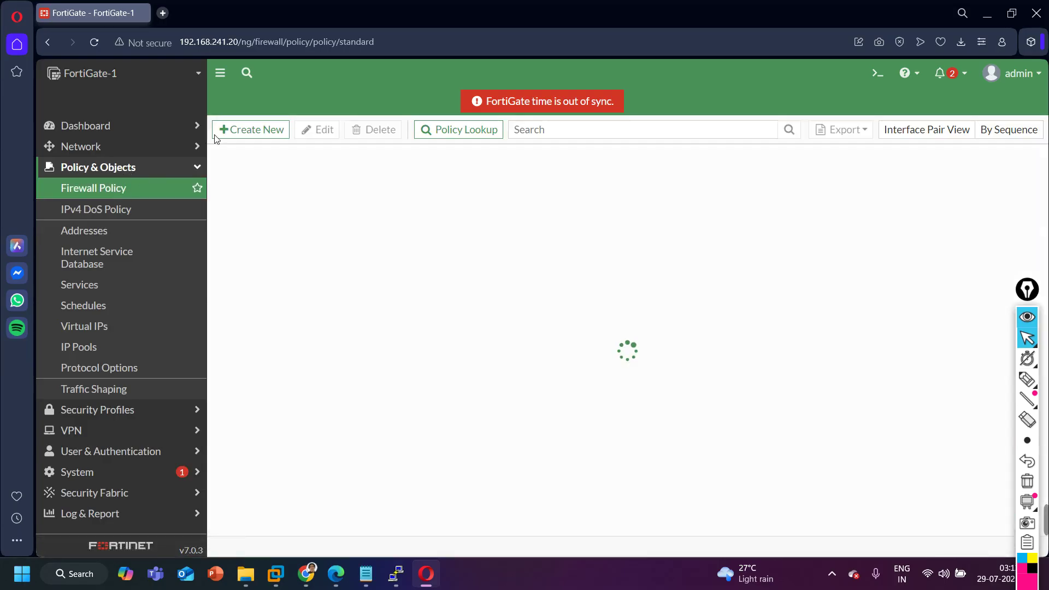
{"action": "left_click", "coordinate": [248, 131]}
{"action": "left_click", "coordinate": [368, 169]}
{"action": "key", "text": "ctrl+v"}
{"action": "key", "text": "ctrl+a"}
{"action": "key", "text": "BackSpace"}
{"action": "type", "text": "A"}
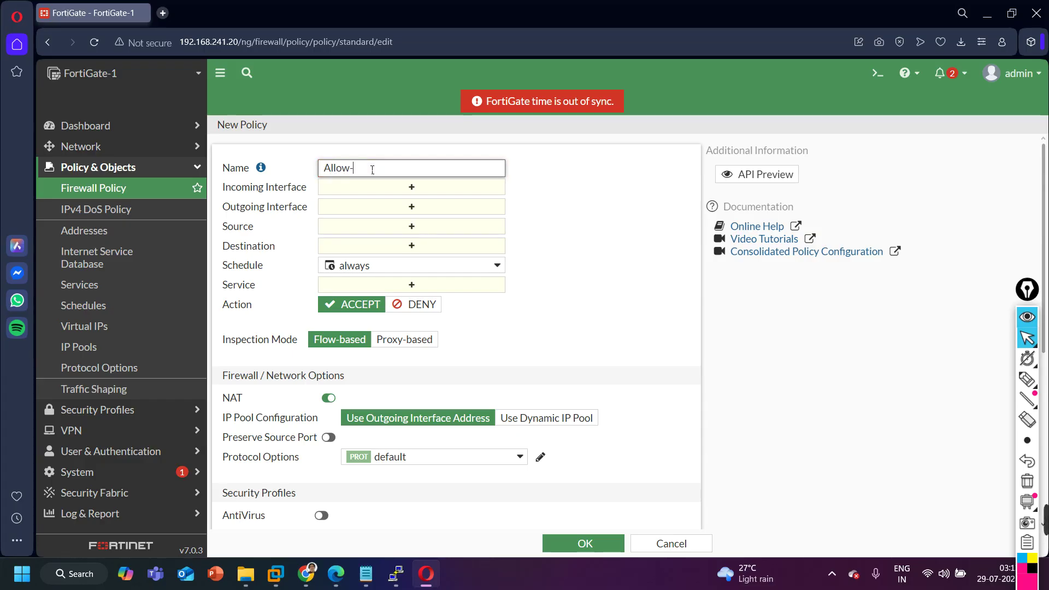
{"action": "type", "text": "llow-All"}
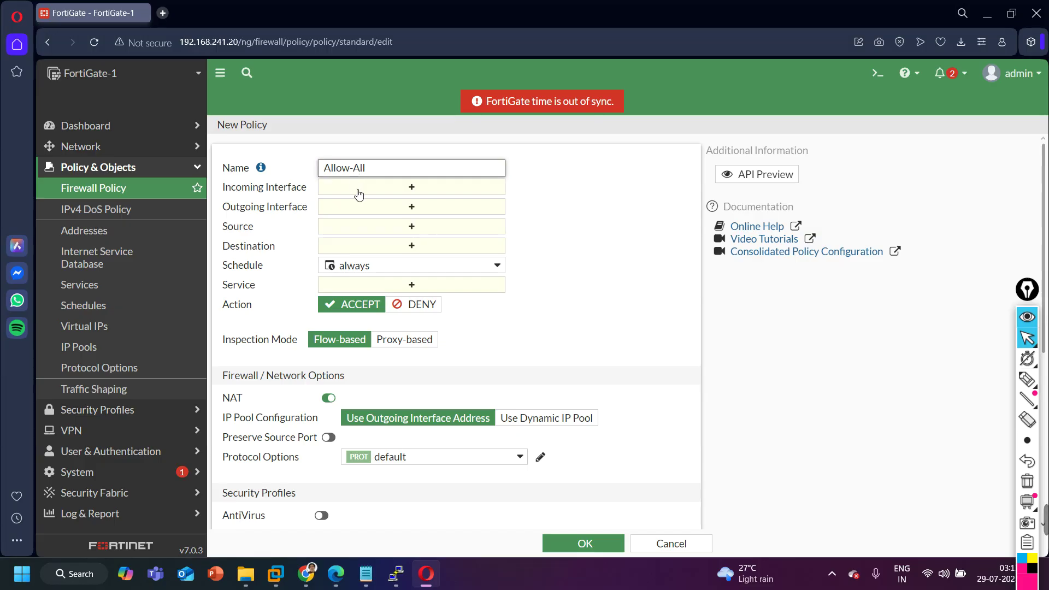
Set port1, port2 and port3 as both incoming and outgoing interfaces.
{"action": "left_click", "coordinate": [387, 187]}
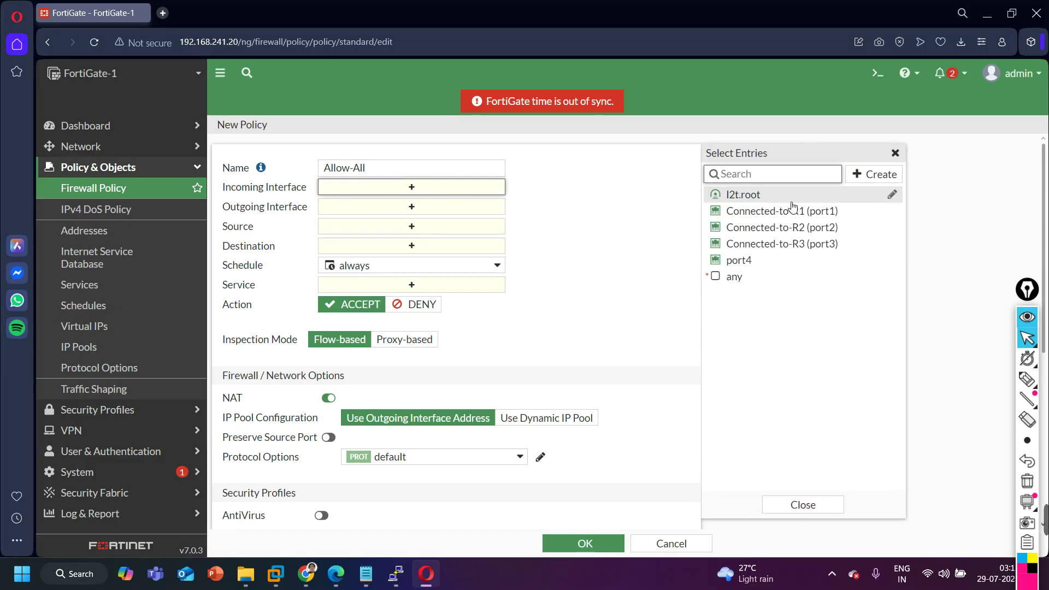
{"action": "left_click", "coordinate": [808, 212]}
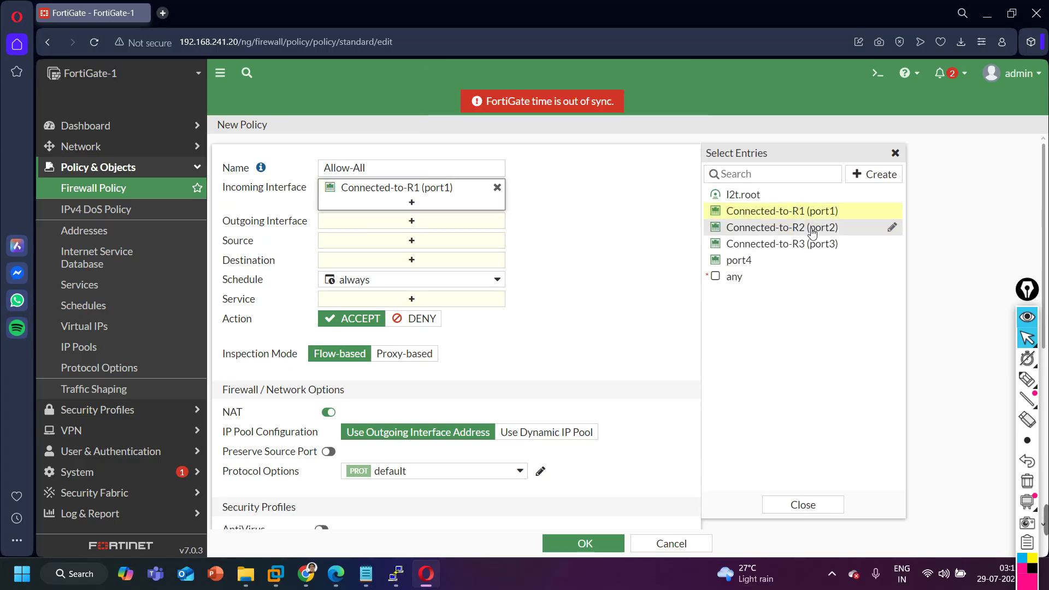
{"action": "left_click", "coordinate": [812, 229]}
{"action": "left_click", "coordinate": [809, 247]}
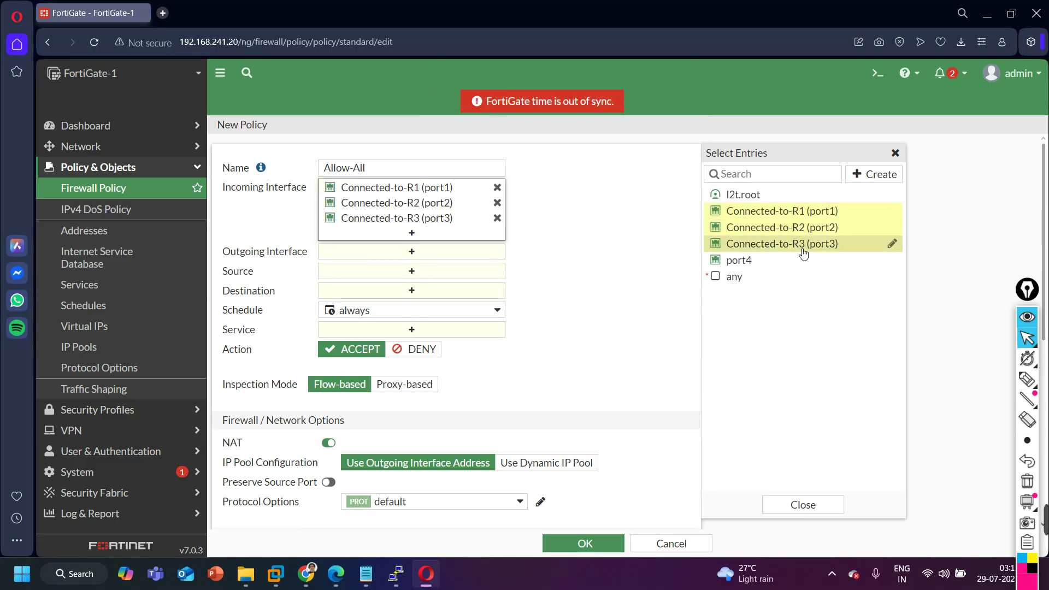
{"action": "left_click", "coordinate": [386, 253]}
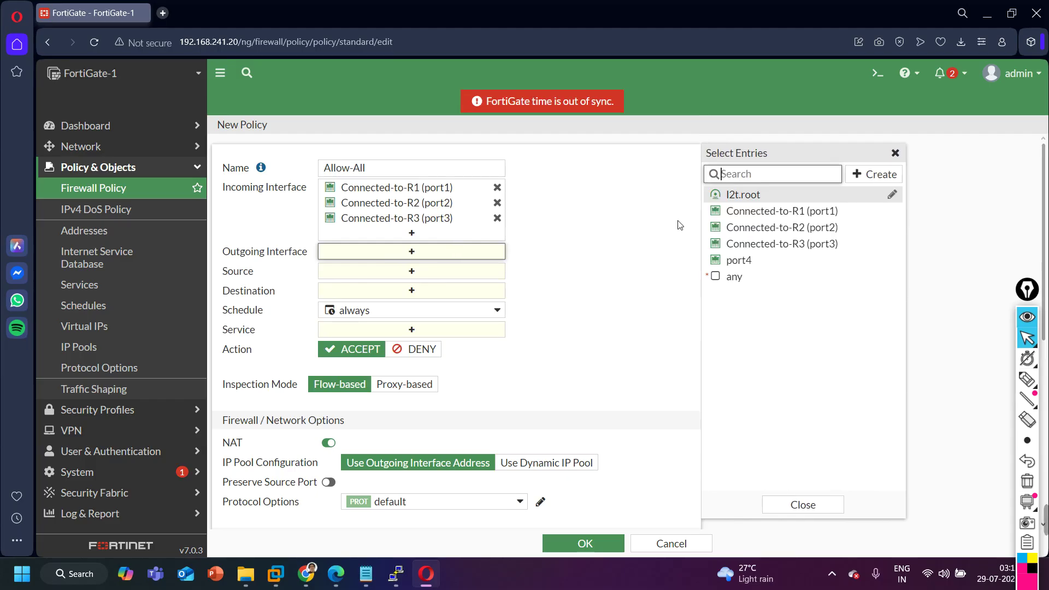
{"action": "left_click", "coordinate": [773, 212]}
{"action": "left_click", "coordinate": [783, 227]}
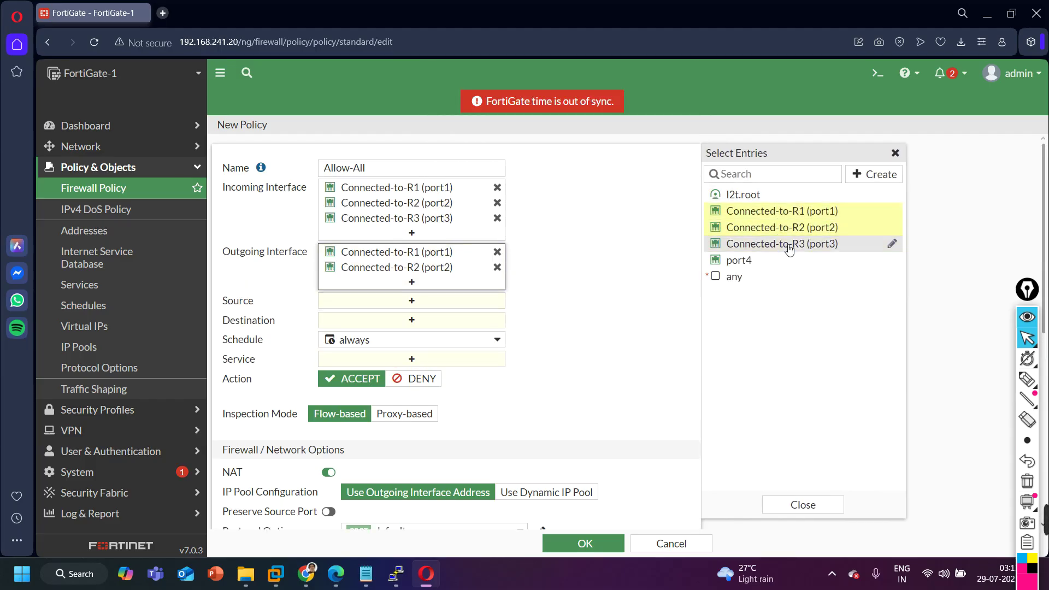
{"action": "left_click", "coordinate": [789, 247]}
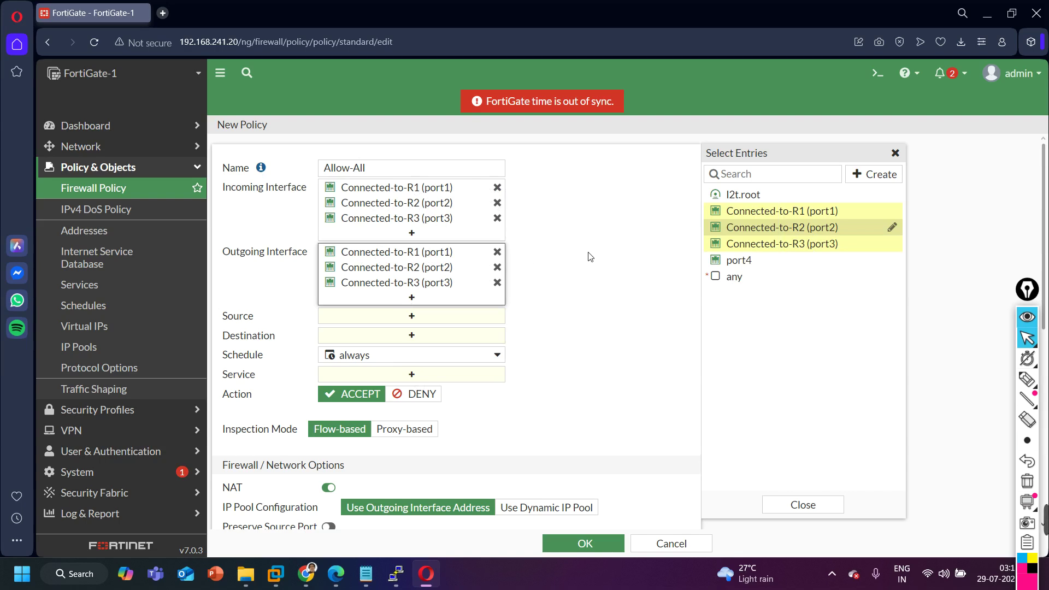
Set source and destination to all, service ALL, disable NAT, and save the policy.
{"action": "left_click", "coordinate": [390, 317]}
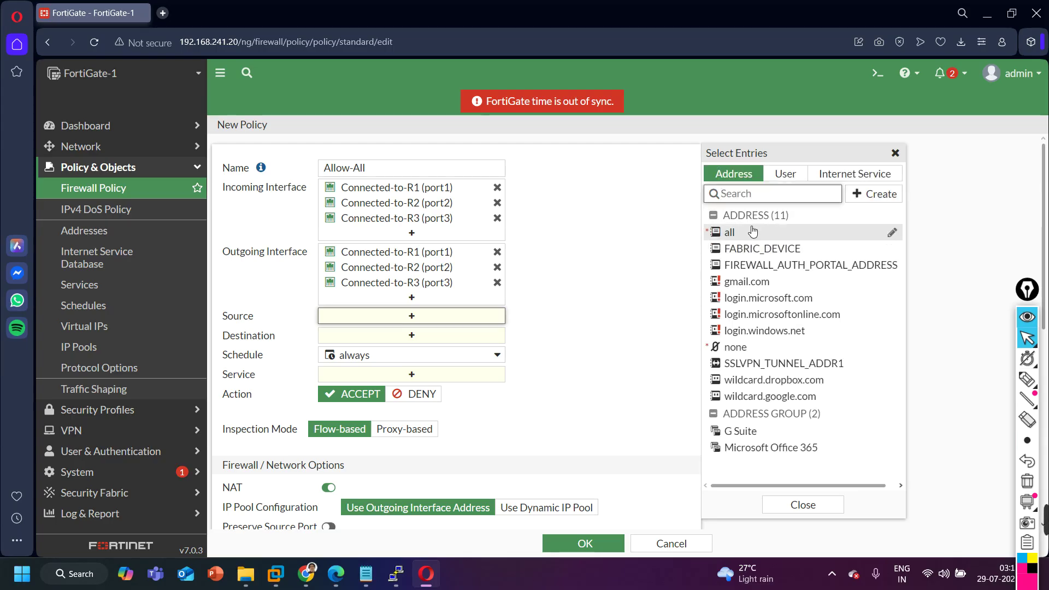
{"action": "left_click", "coordinate": [750, 226]}
{"action": "left_click", "coordinate": [402, 350]}
{"action": "left_click", "coordinate": [759, 234]}
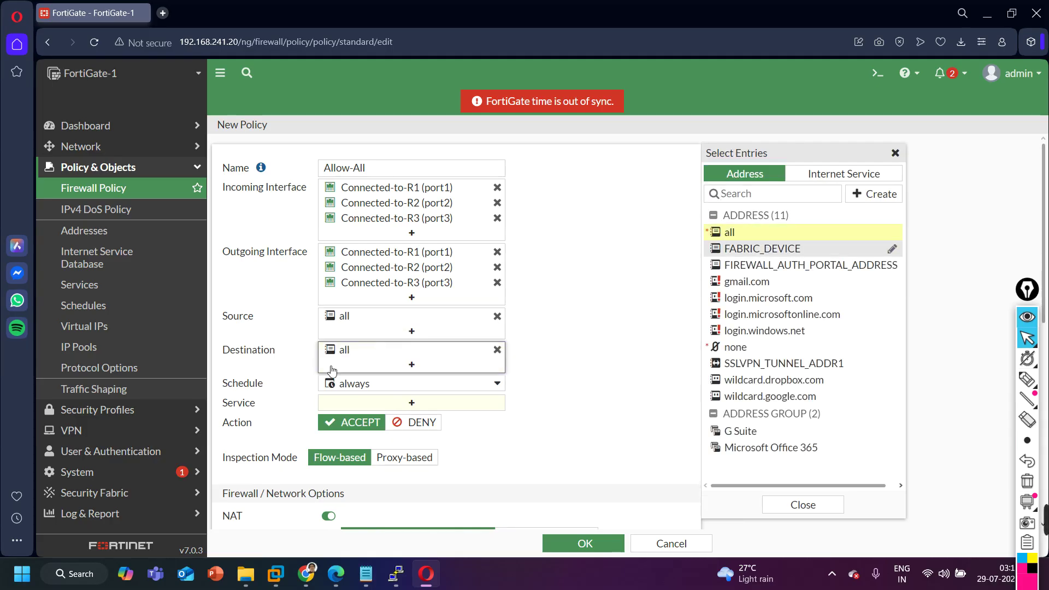
{"action": "scroll", "coordinate": [377, 345], "scroll_direction": "down", "scroll_amount": 3}
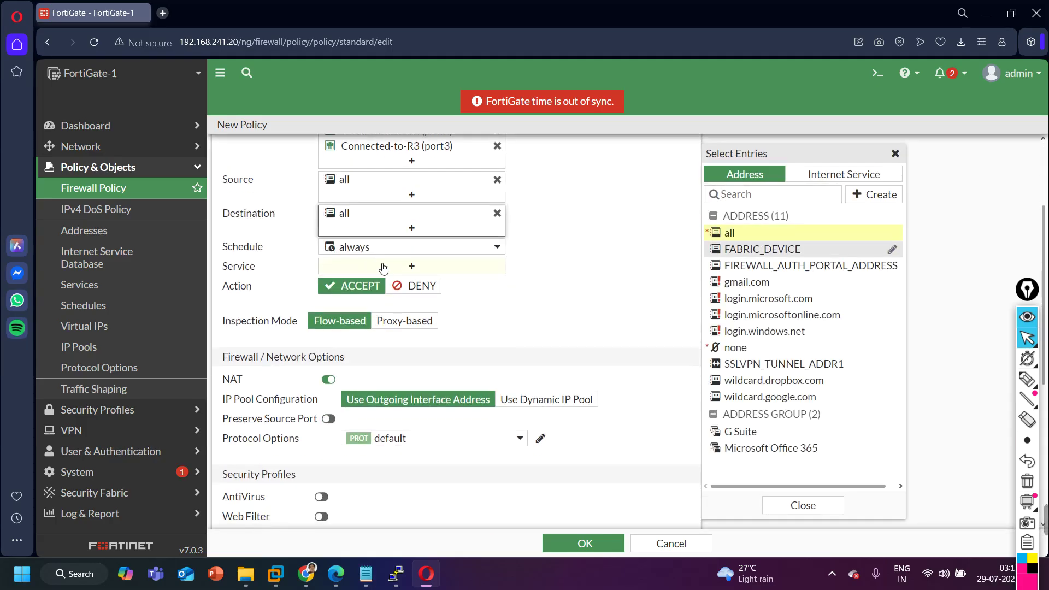
{"action": "left_click", "coordinate": [381, 265]}
{"action": "left_click", "coordinate": [798, 233]}
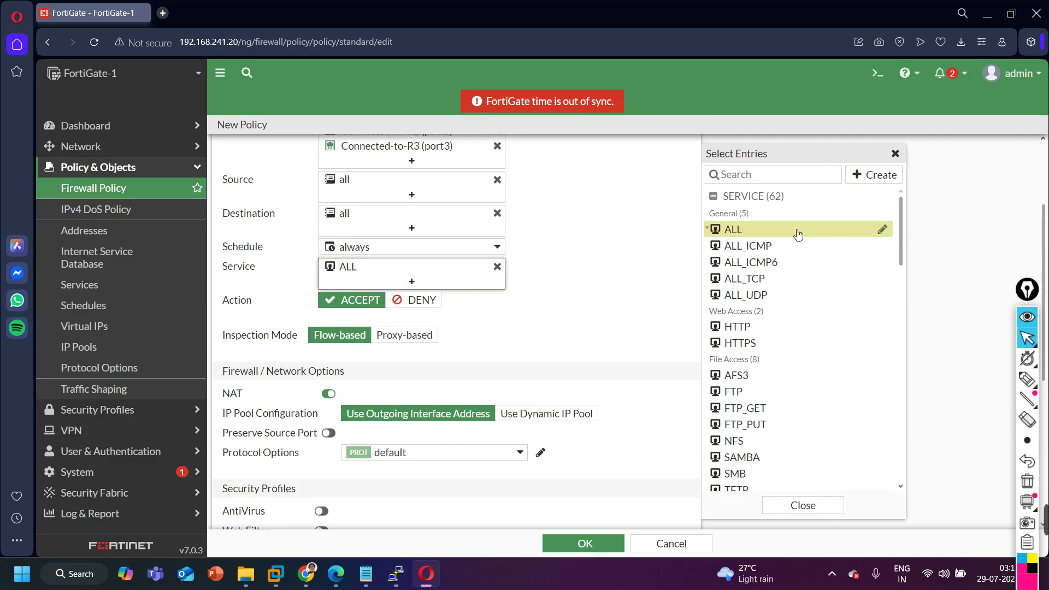
{"action": "left_click", "coordinate": [353, 312]}
{"action": "left_click", "coordinate": [329, 393]}
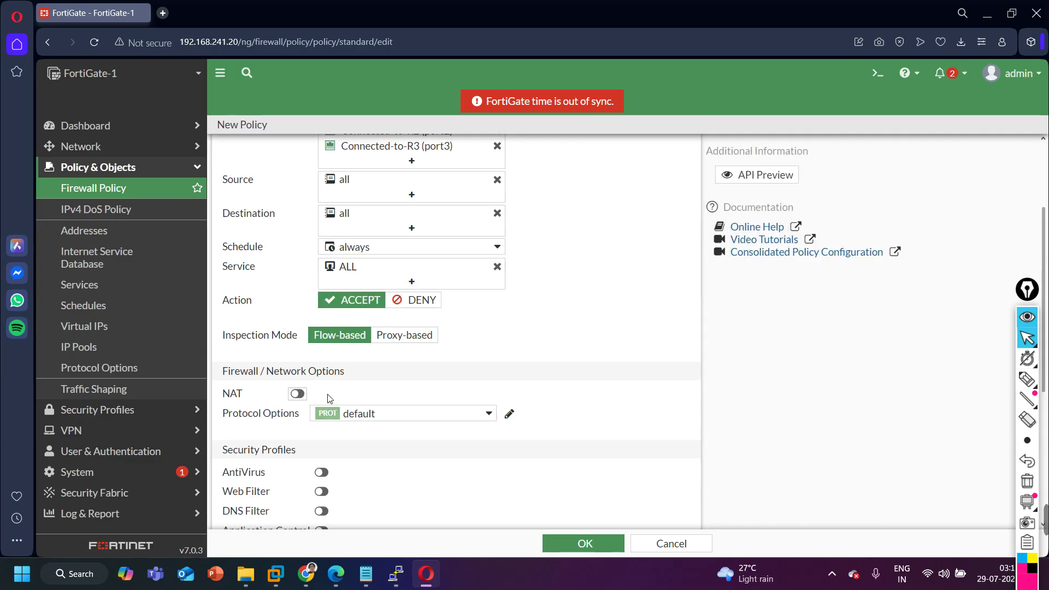
{"action": "left_click", "coordinate": [575, 543]}
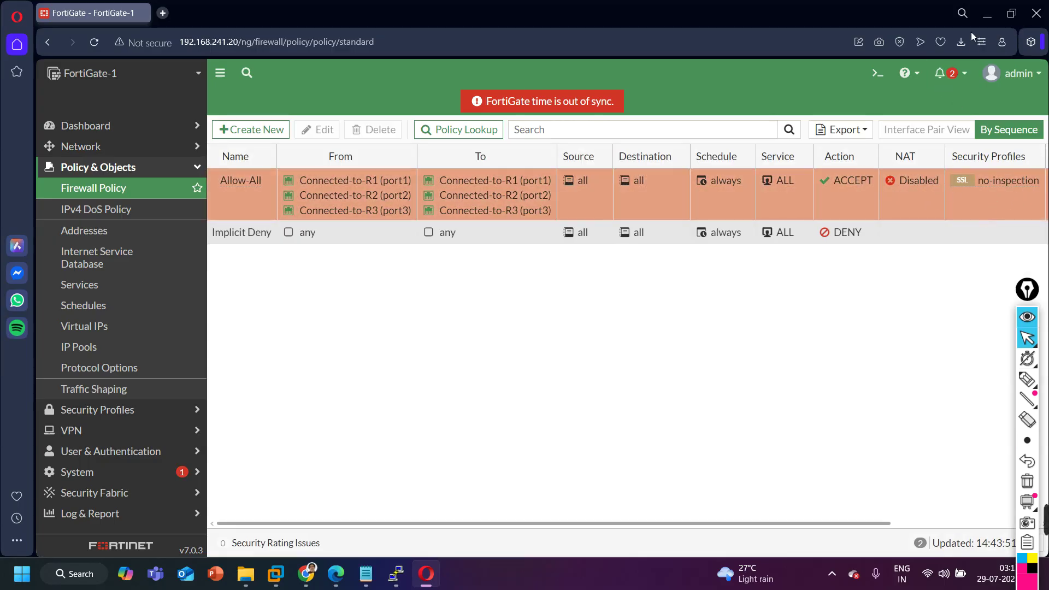
Return to the EVE-NG lab and bring up the R1 console.
{"action": "left_click", "coordinate": [988, 15]}
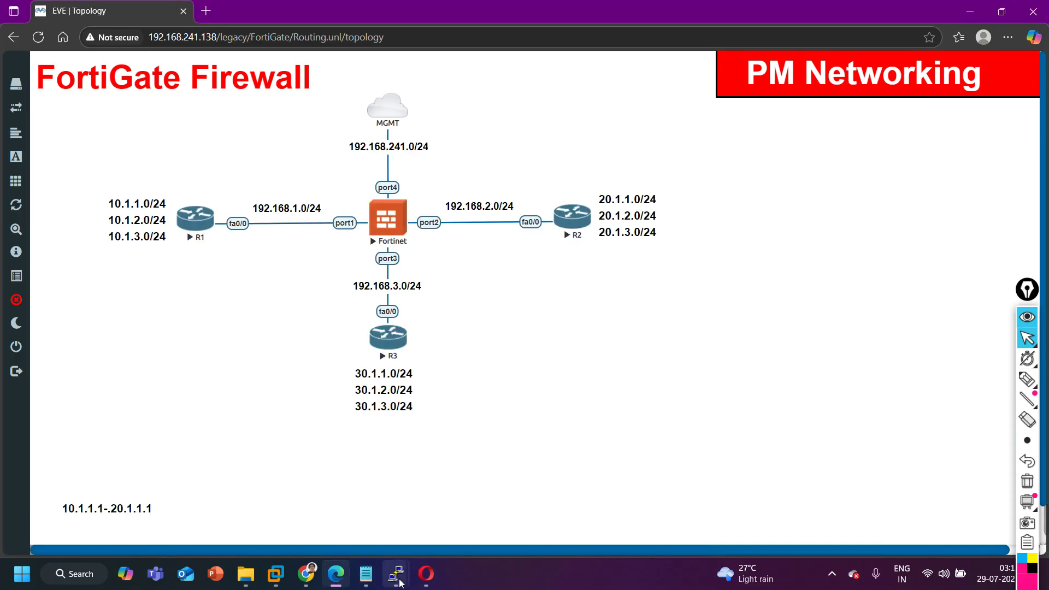
{"action": "mouse_move", "coordinate": [381, 570]}
{"action": "left_click", "coordinate": [174, 514]}
Rerun ping 30.1.1.1 source 10.1.1.1 on R1, now succeeding 5/5, and repeat it.
{"action": "key", "text": "Return"}
{"action": "key", "text": "Up"}
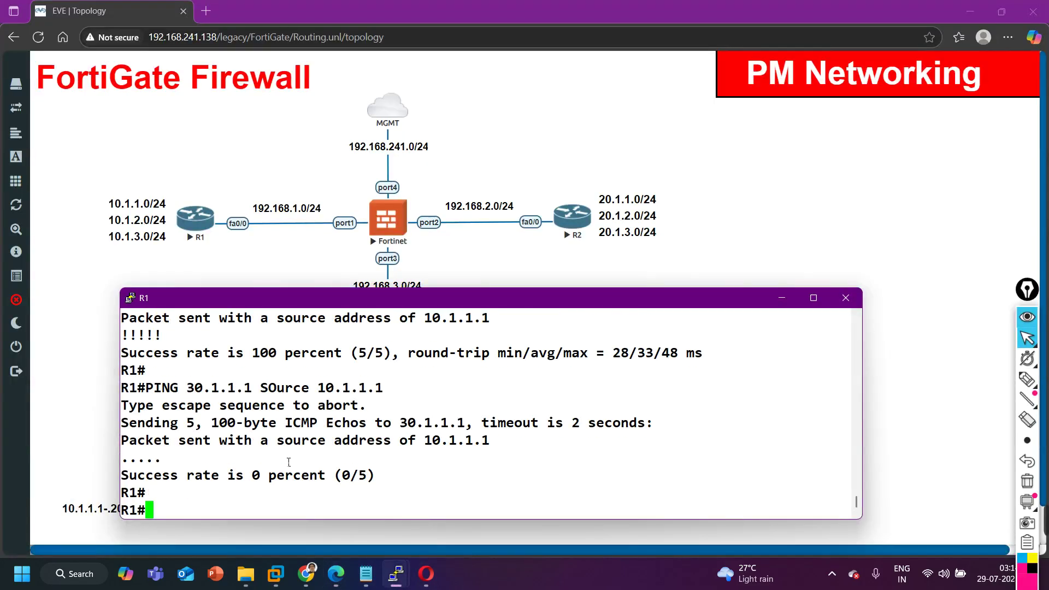
{"action": "key", "text": "Return"}
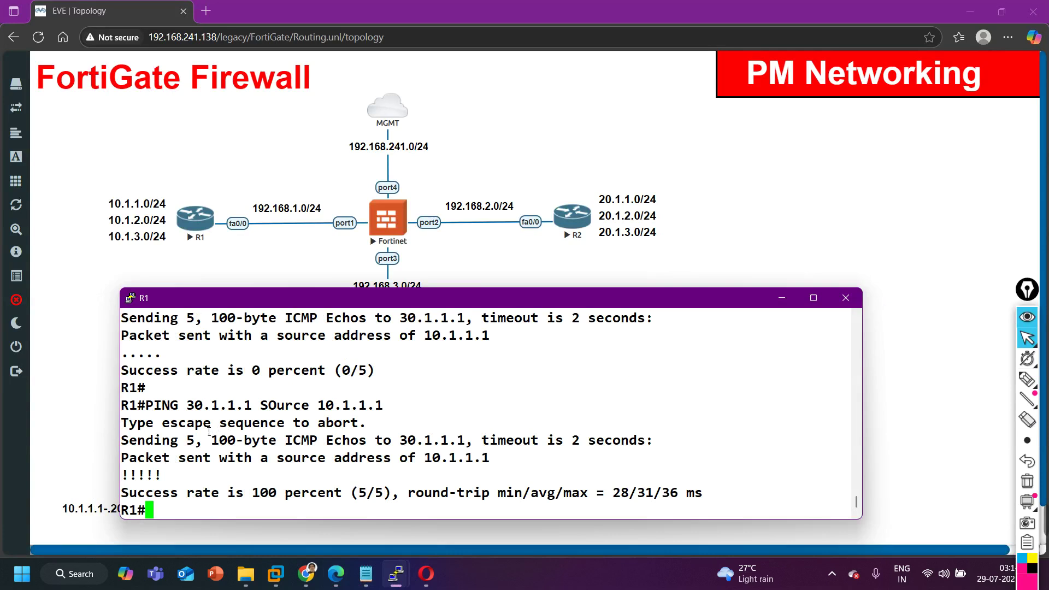
{"action": "left_click_drag", "start_coordinate": [210, 432], "coordinate": [442, 506]}
{"action": "key", "text": "Return"}
{"action": "key", "text": "Return"}
{"action": "key", "text": "Up"}
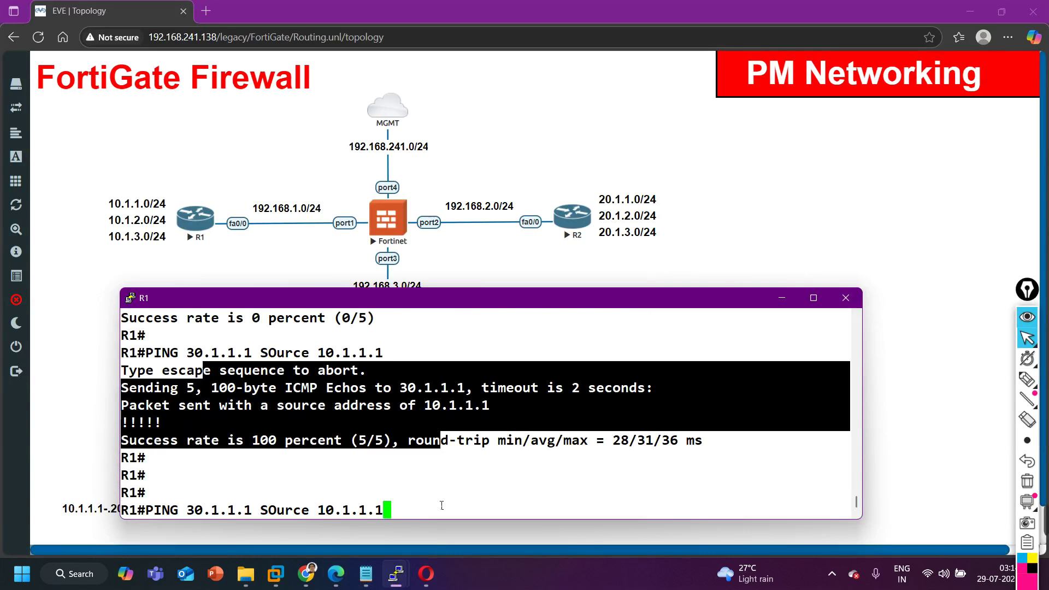
{"action": "key", "text": "Return"}
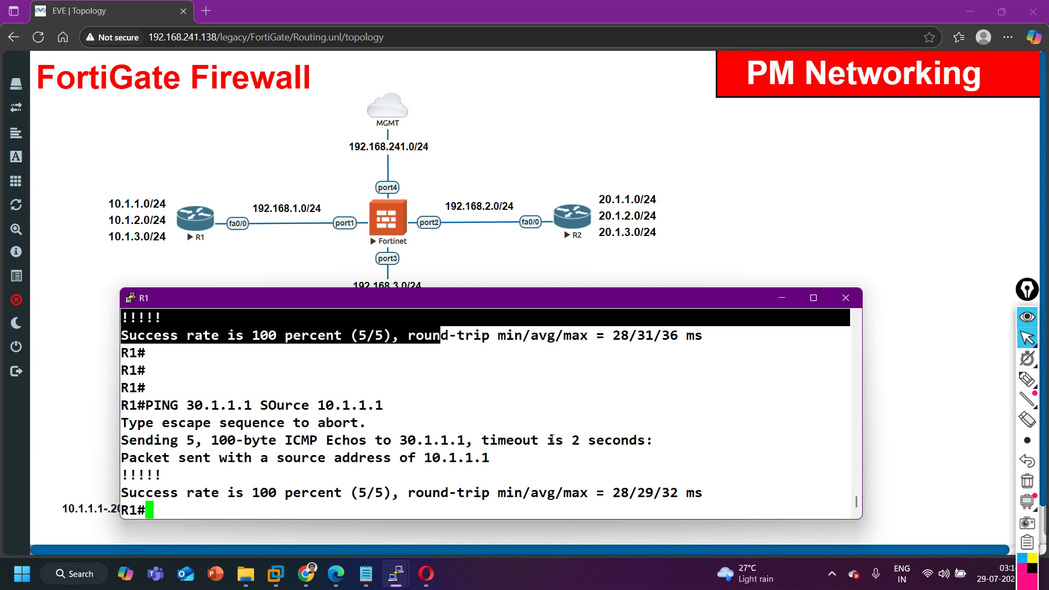
{"action": "mouse_move", "coordinate": [1048, 526]}
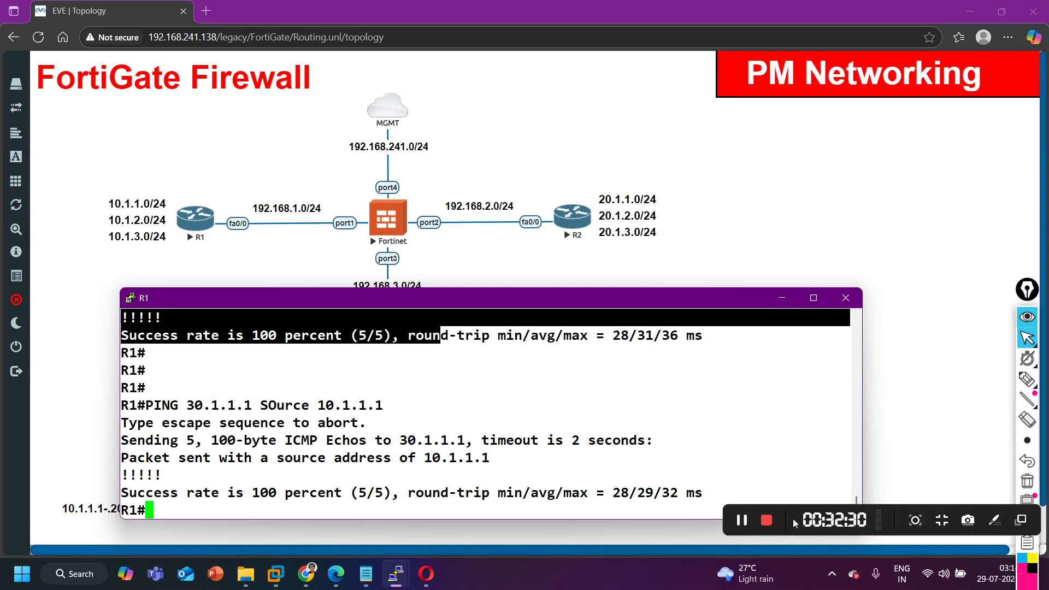